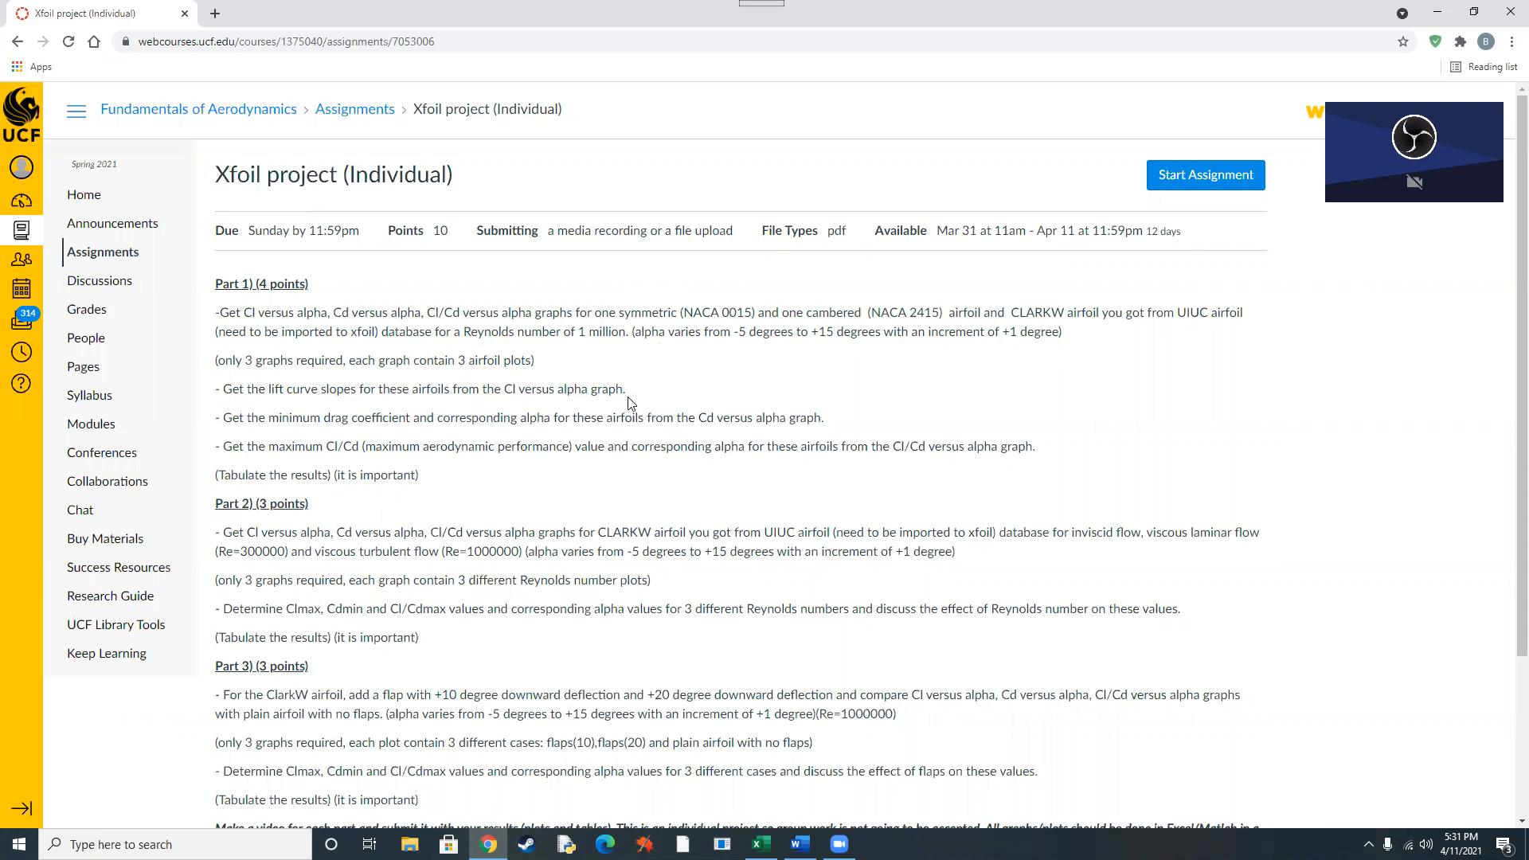
# Switch to XFOIL, generate the NACA 0015 airfoil and repanel it with the PANE command.
pyautogui.click(1439, 10)
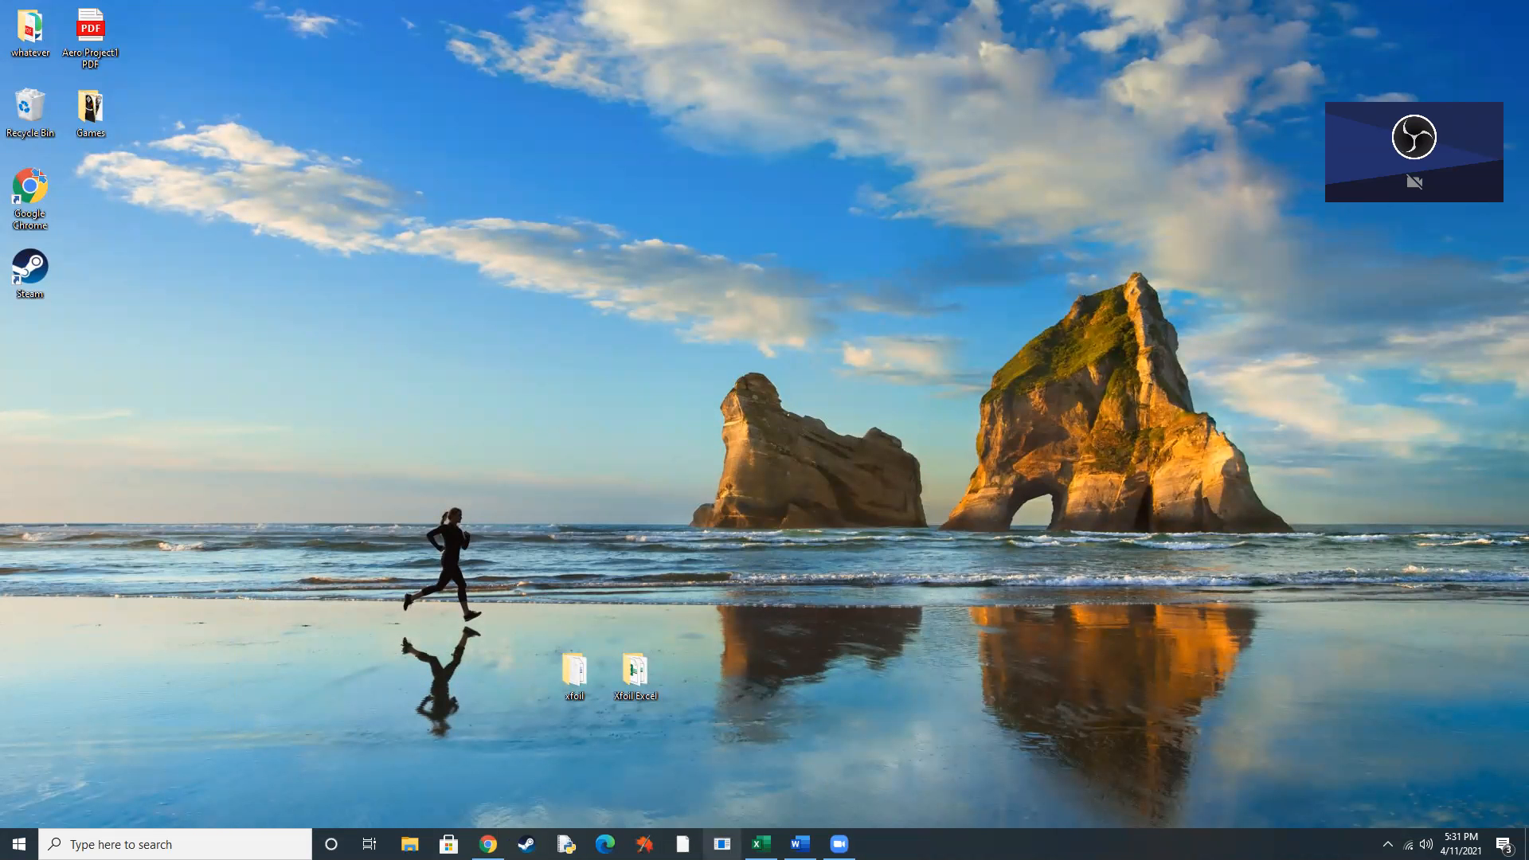
pyautogui.click(722, 844)
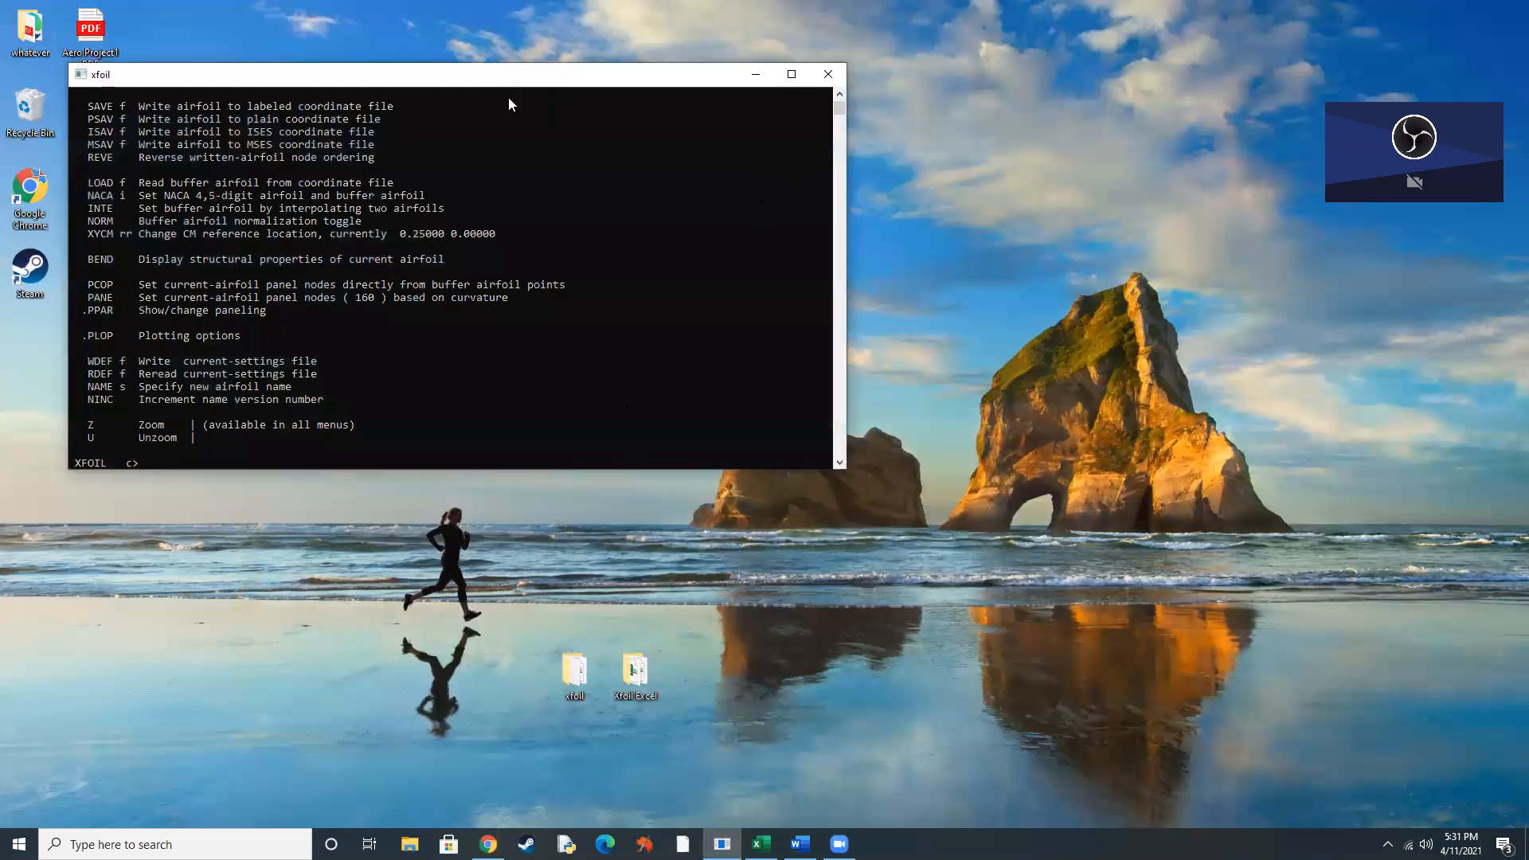
pyautogui.moveTo(483, 74); pyautogui.dragTo(913, 236)
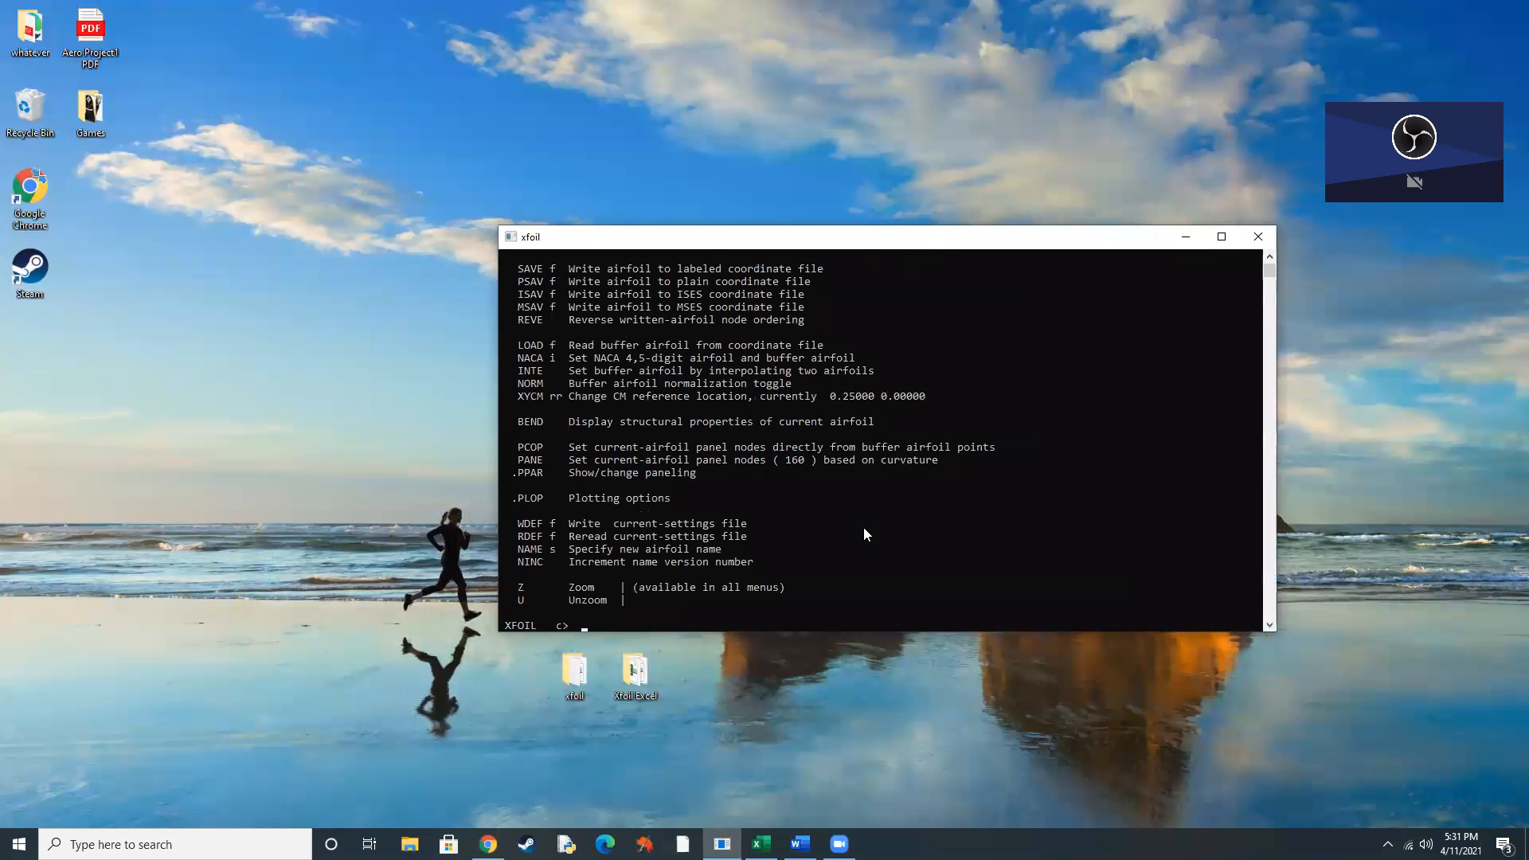
pyautogui.write('naca 0015')
pyautogui.press('Return')
pyautogui.write('pane')
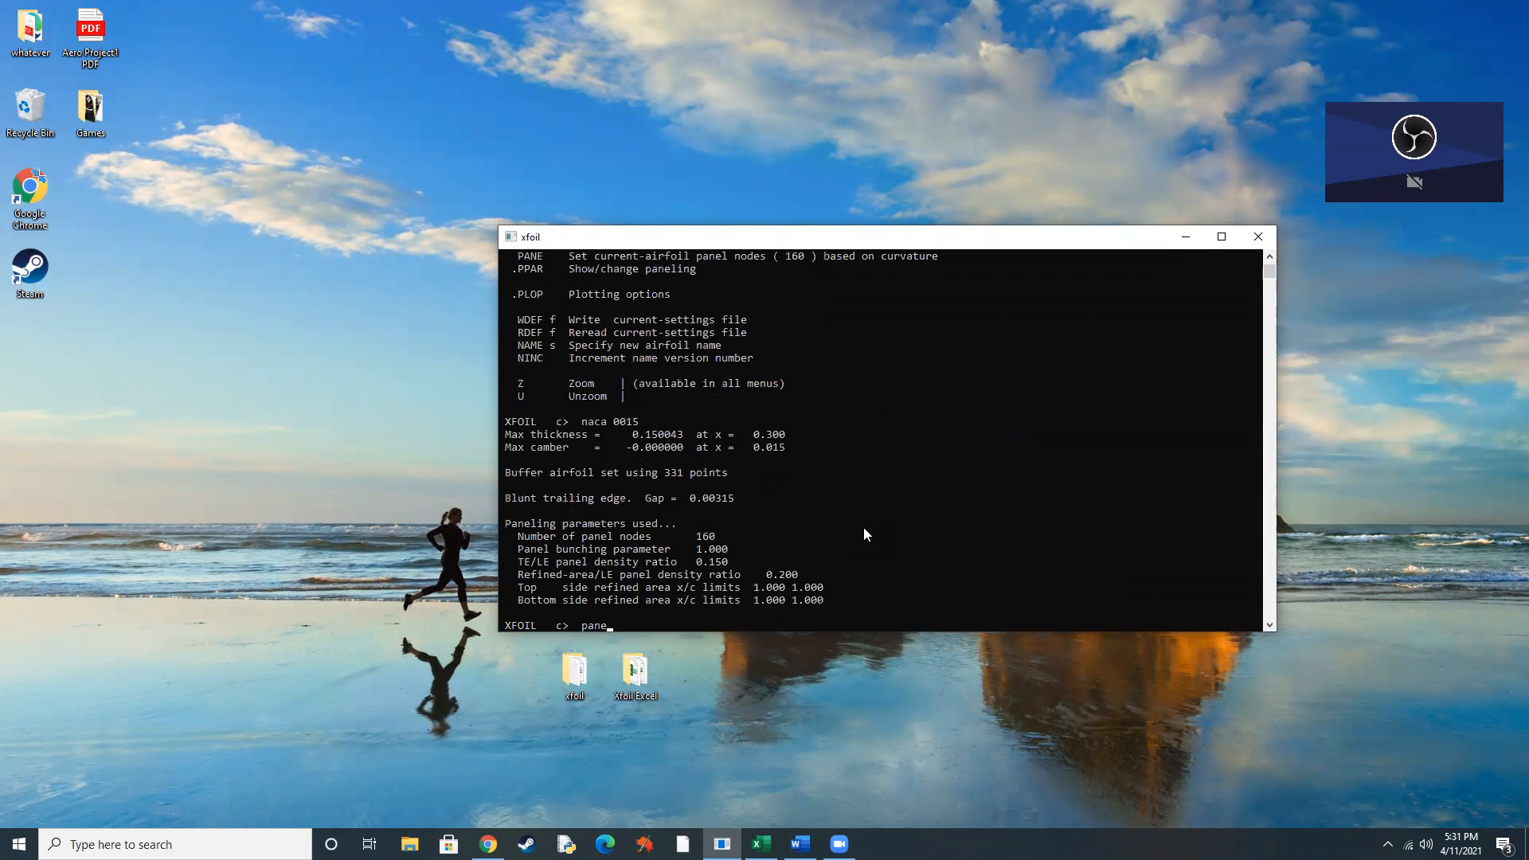
pyautogui.press('Return')
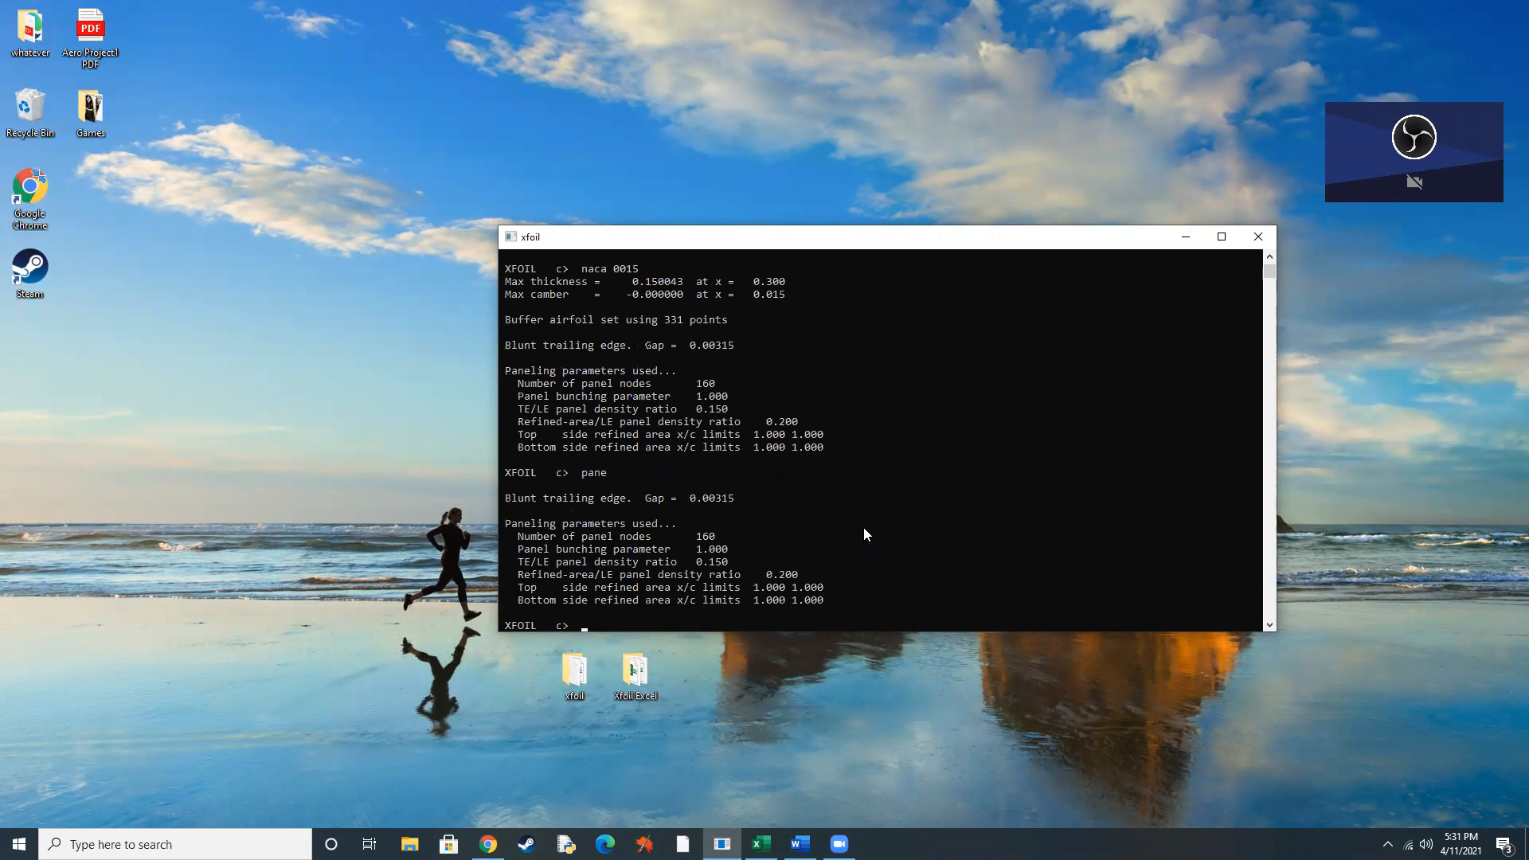
# Set the airfoil's number of panel nodes to 250 and its TE/LE panel density ratio to 1 using PPAR.
pyautogui.write('ppar')
pyautogui.press('Return')
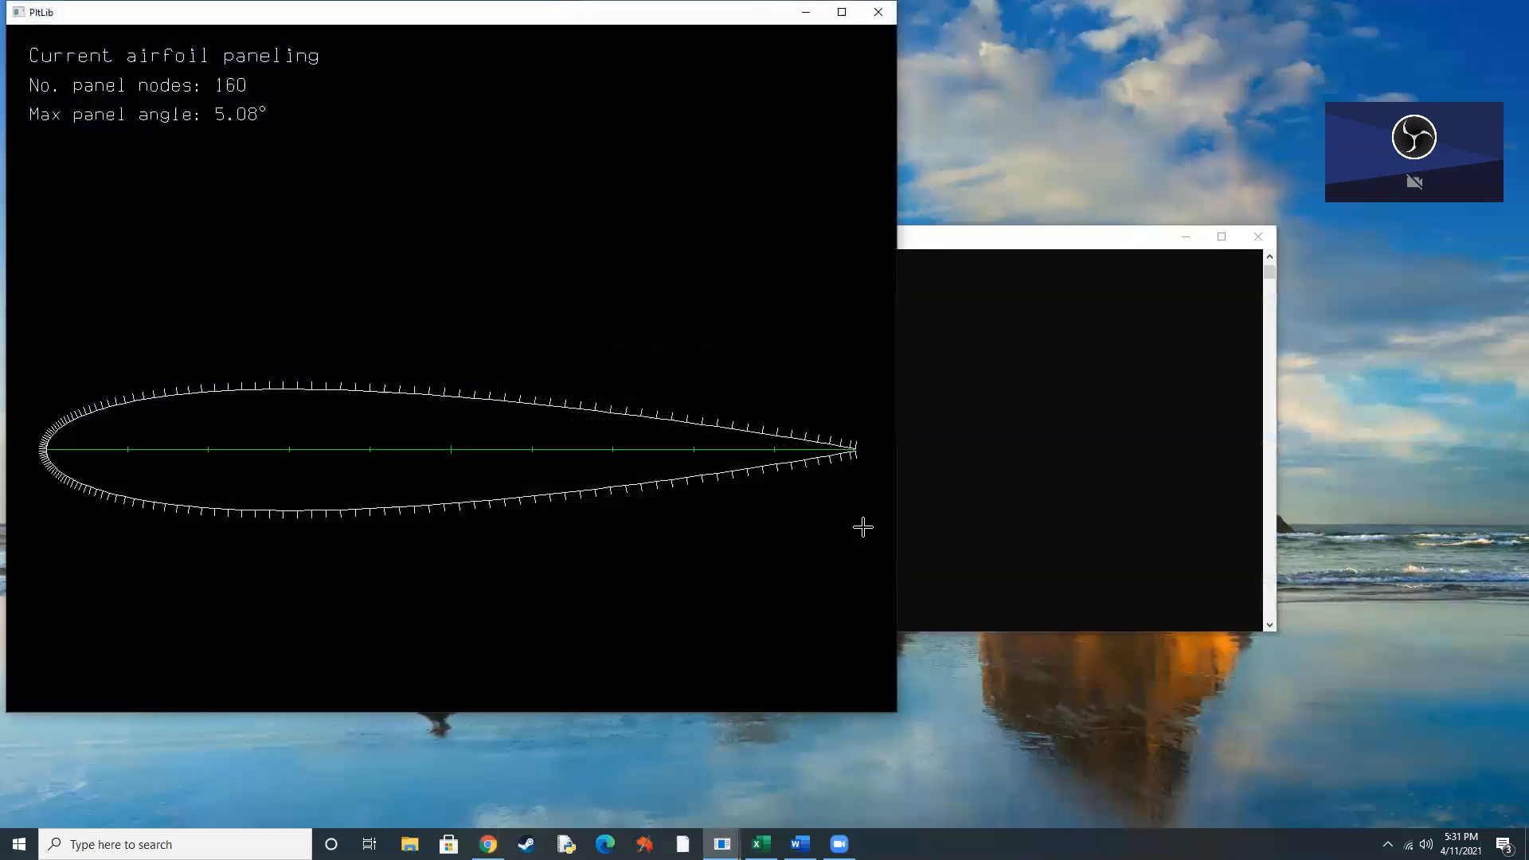
pyautogui.write('n 1 250')
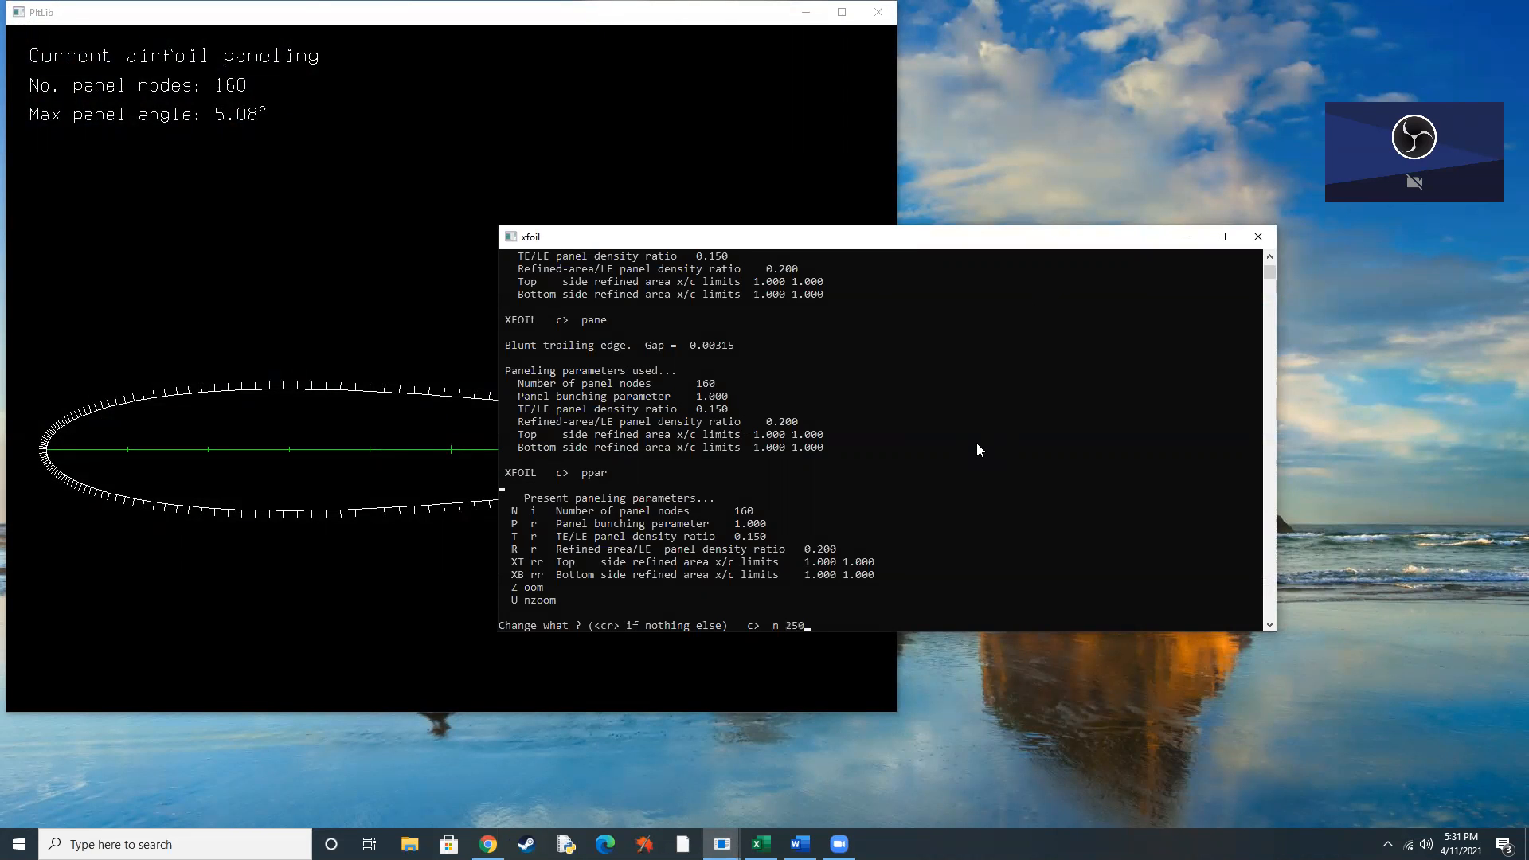
pyautogui.press('Return')
pyautogui.write('t 1')
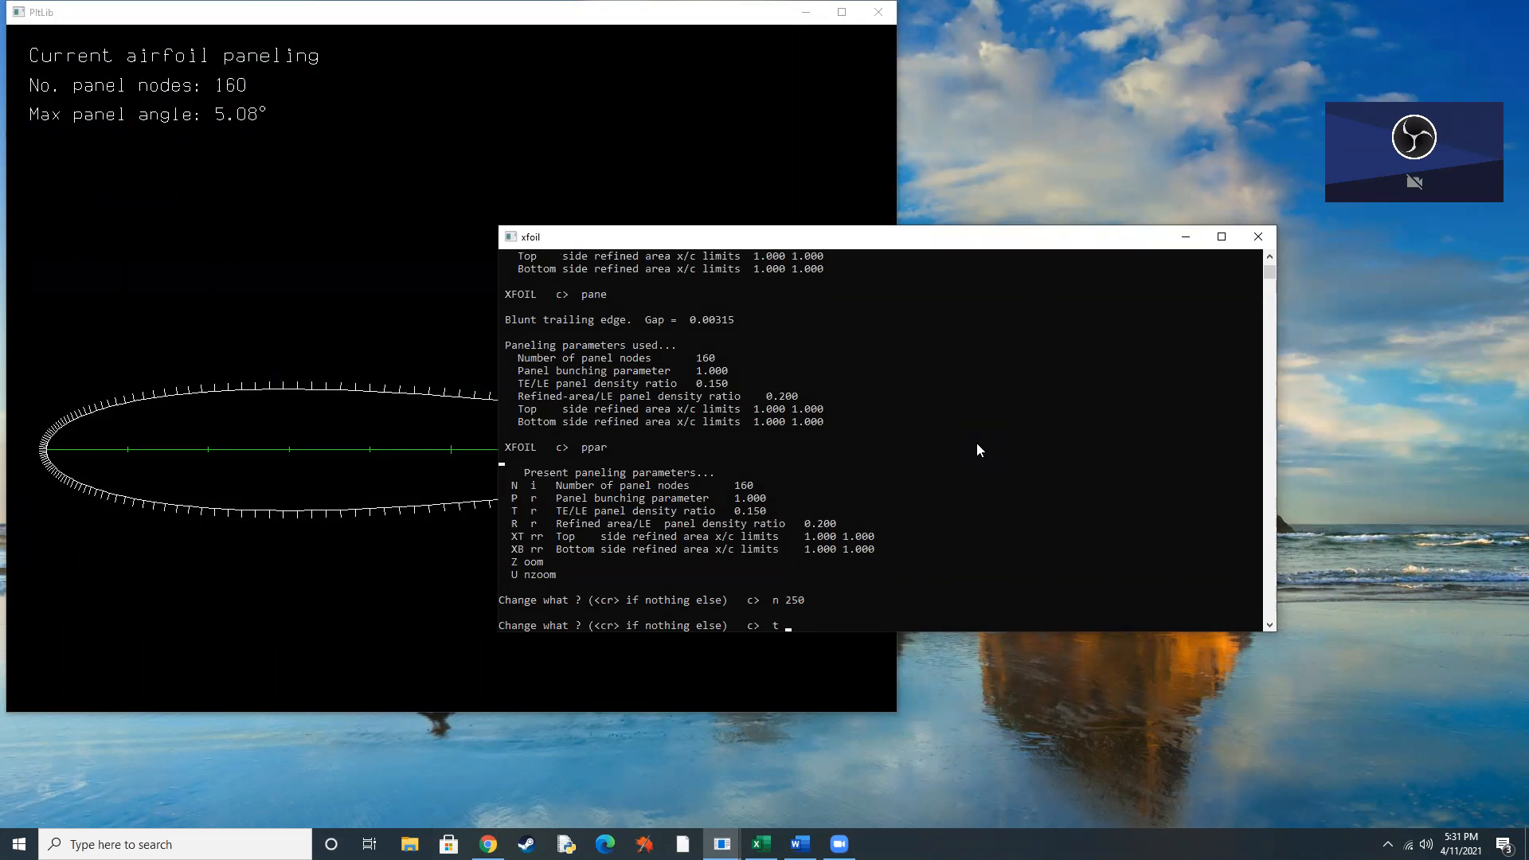
pyautogui.press('Return')
pyautogui.press('Return')
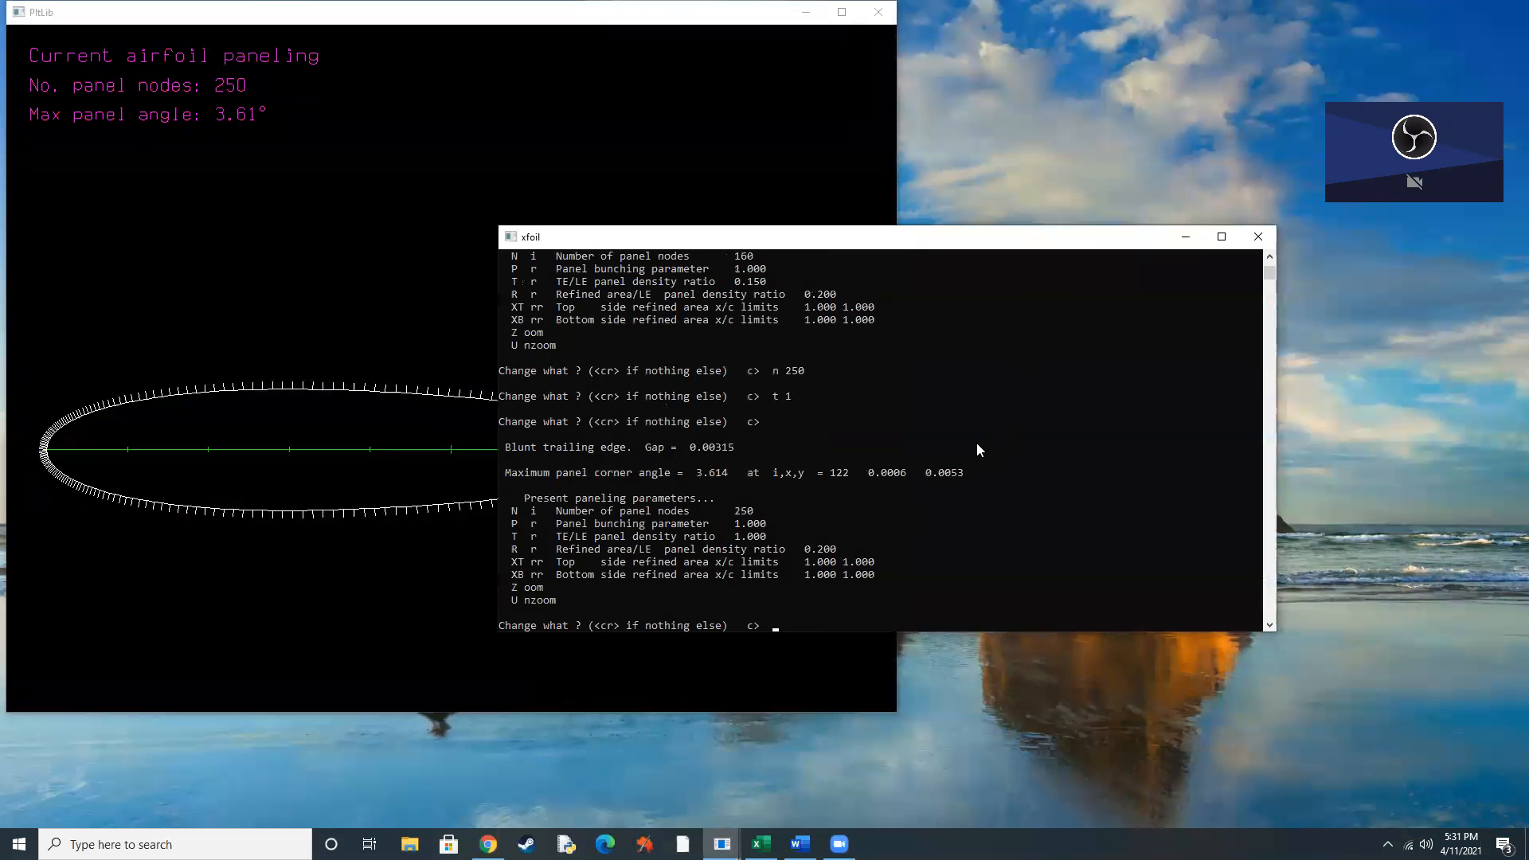
pyautogui.click(410, 212)
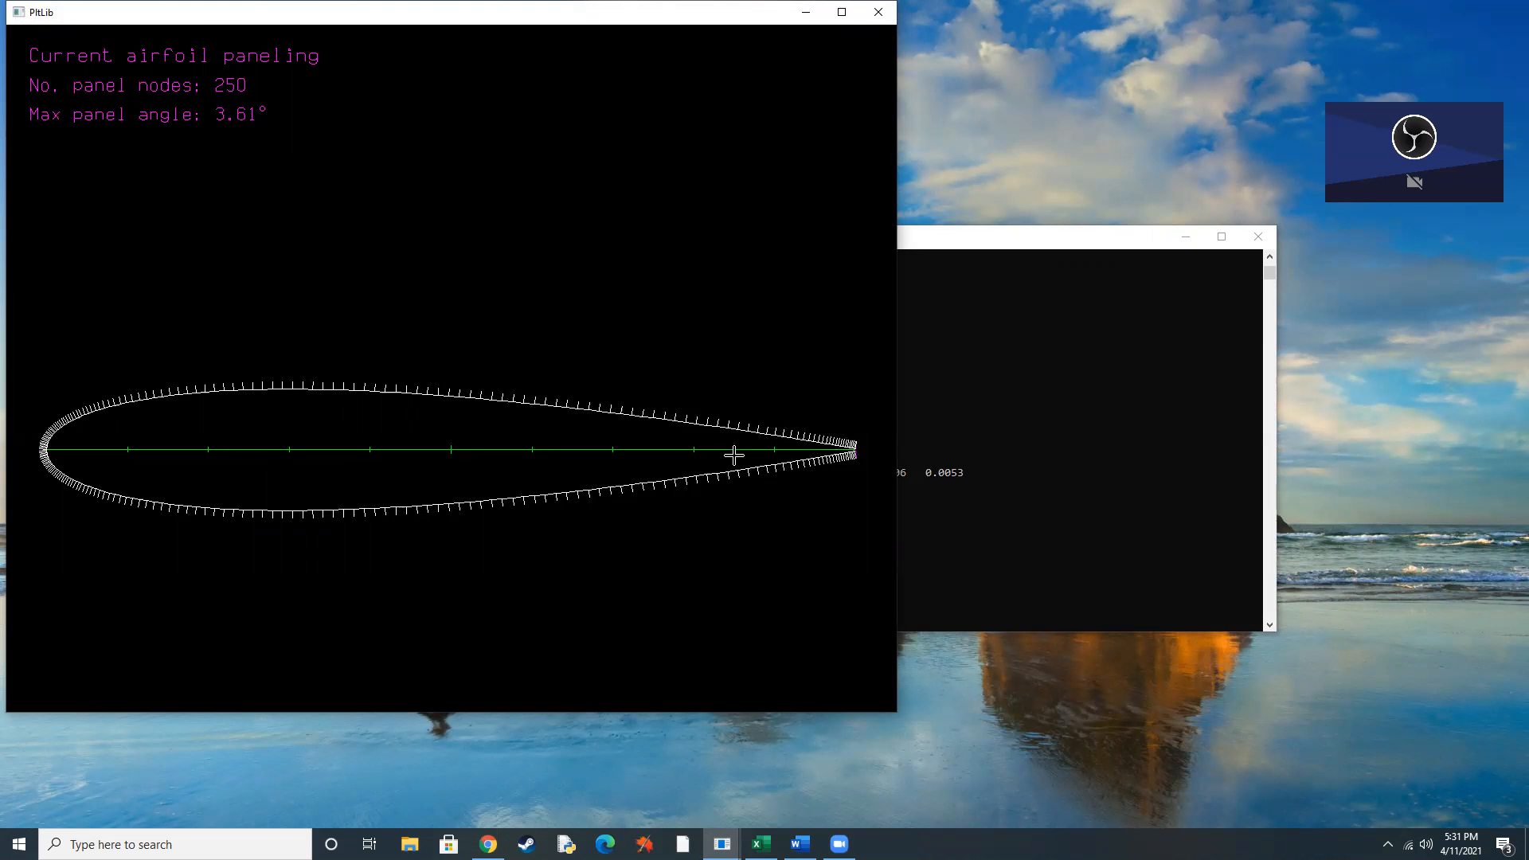
pyautogui.click(1040, 398)
pyautogui.press('Return')
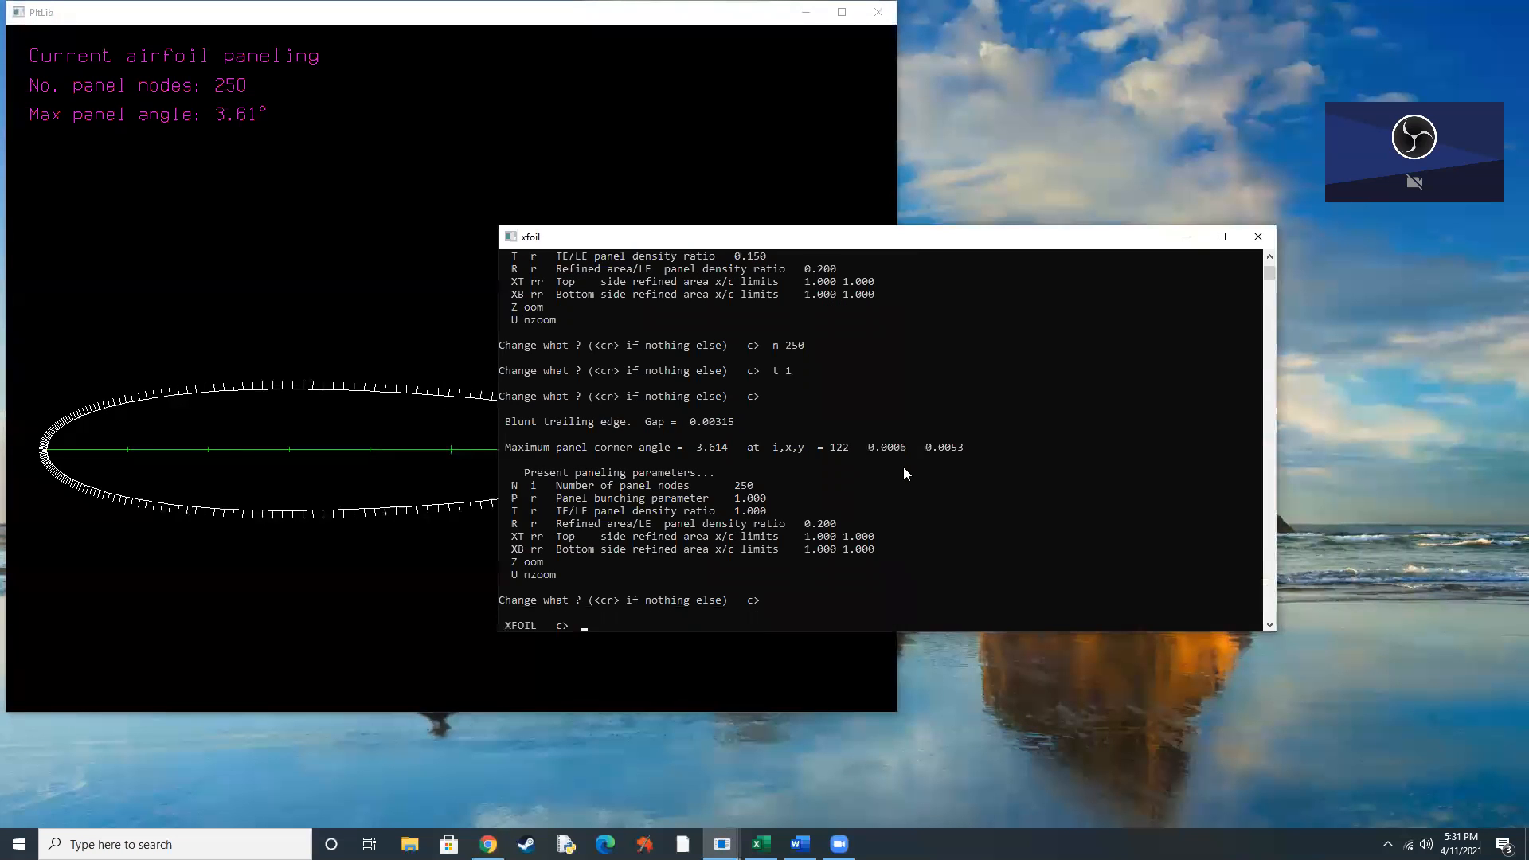
# Enter OPER mode, enable viscous analysis at a Reynolds number of 1000000 and set the iteration limit to 100.
pyautogui.write('oper')
pyautogui.press('Return')
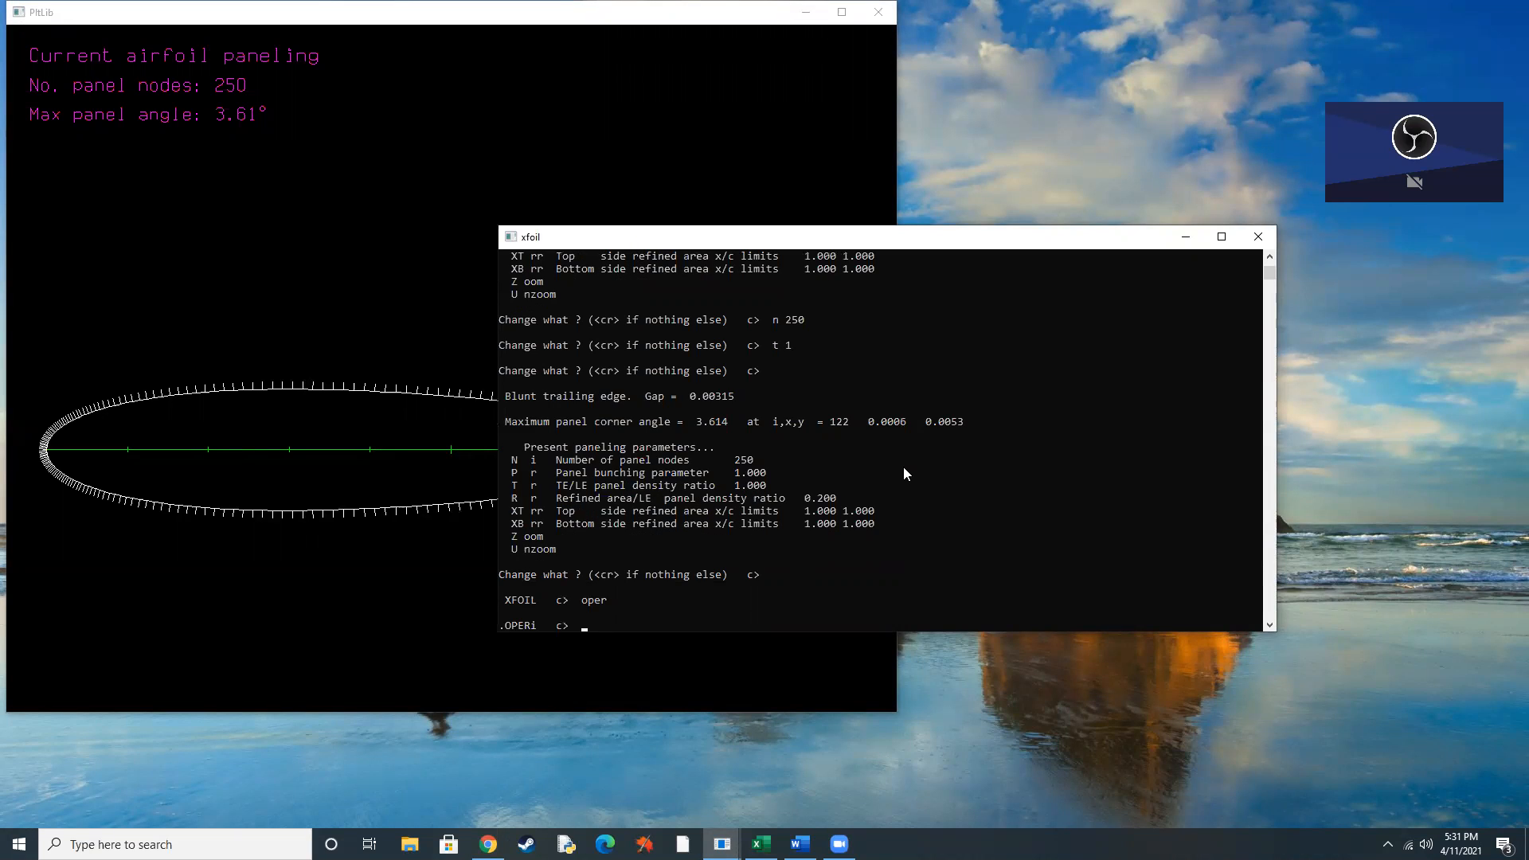
pyautogui.write('visc')
pyautogui.press('Return')
pyautogui.write('1000')
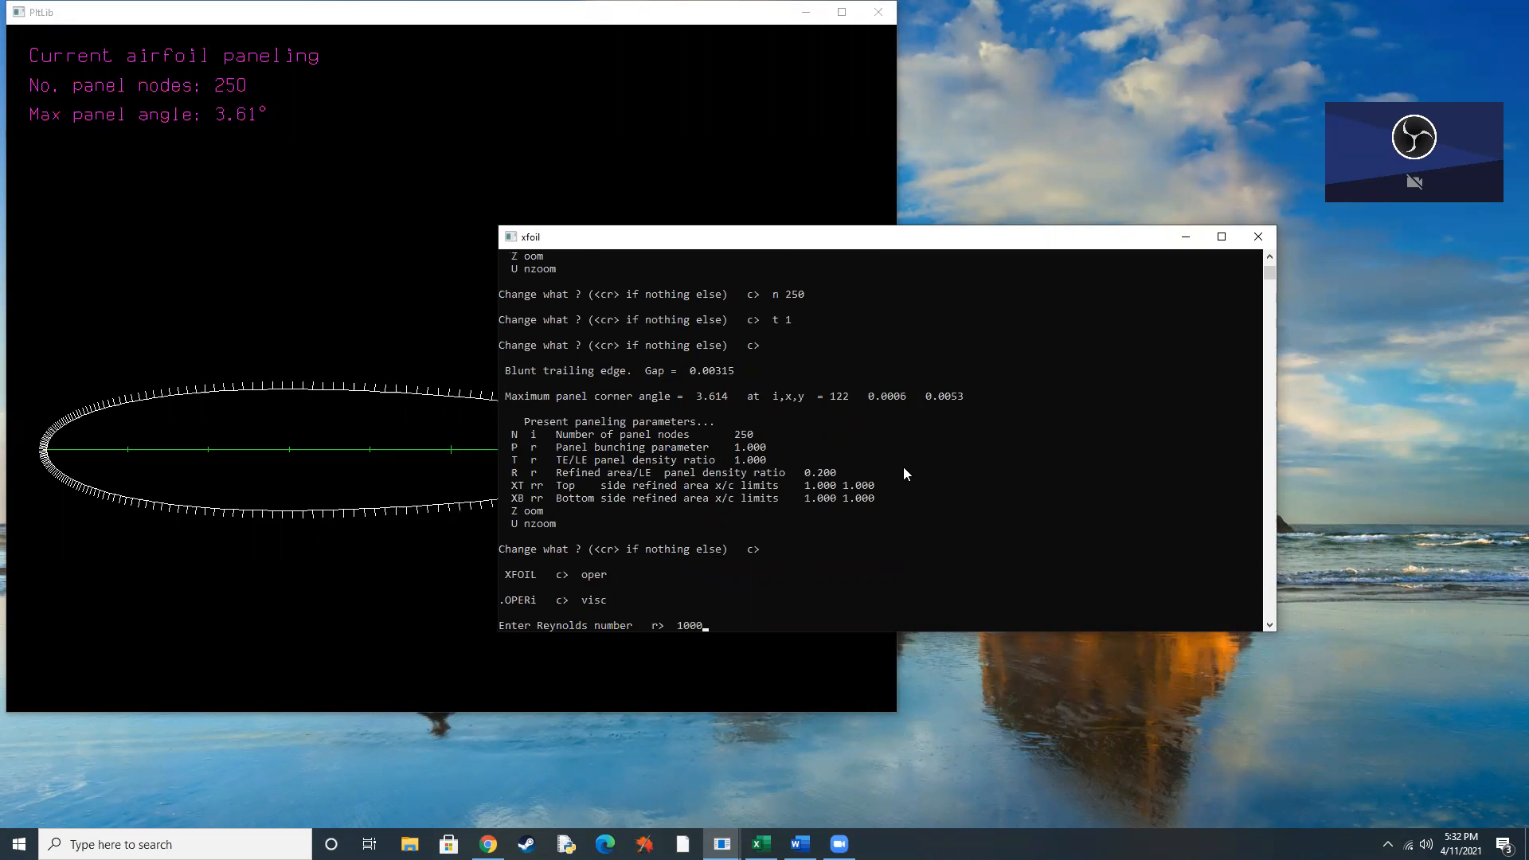
pyautogui.write('000')
pyautogui.press('Return')
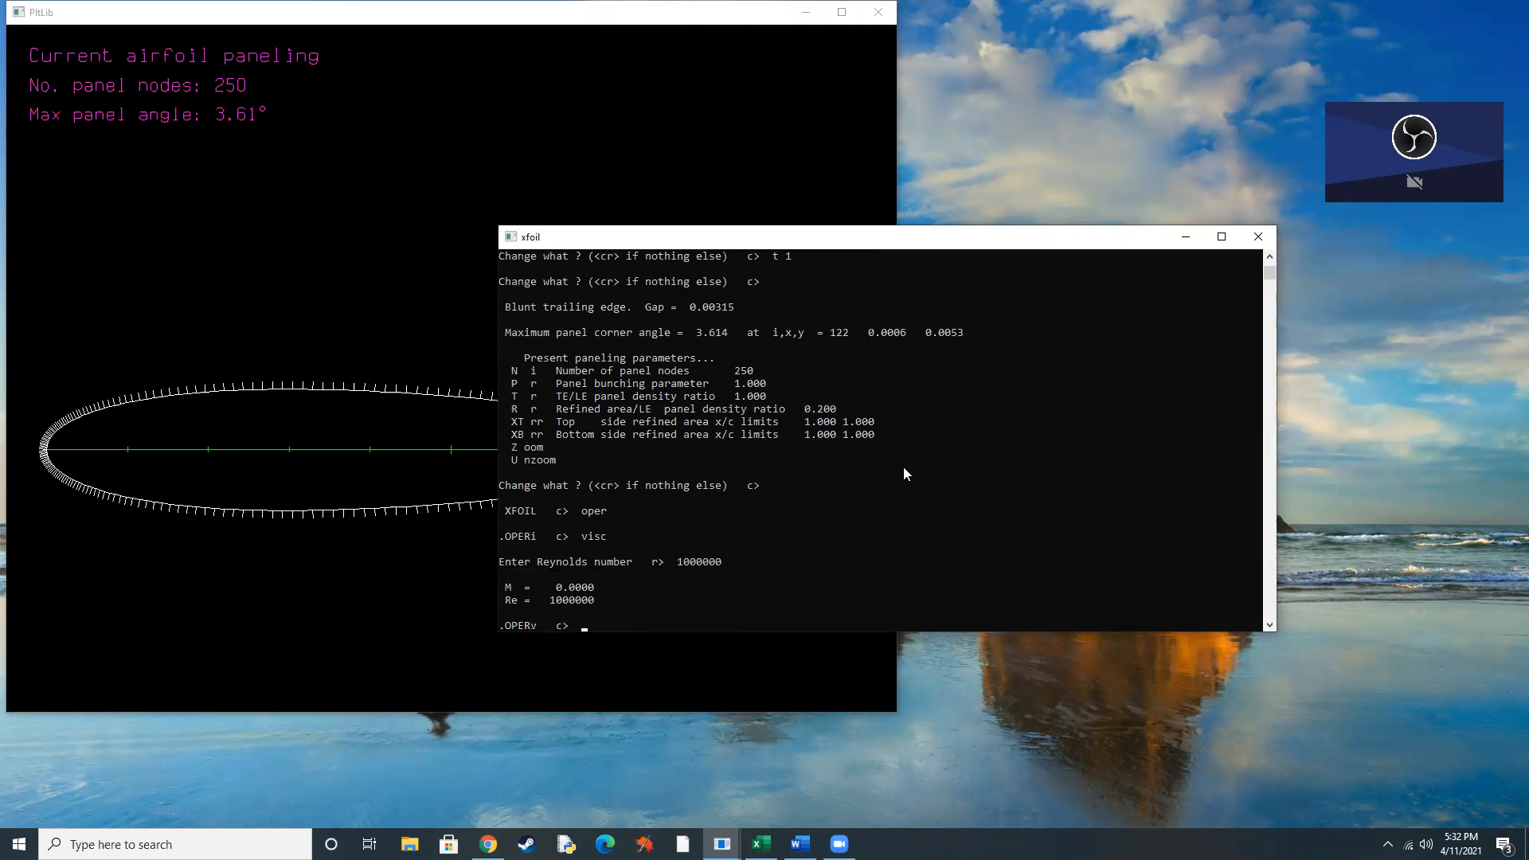
pyautogui.write('iter 100')
pyautogui.press('Return')
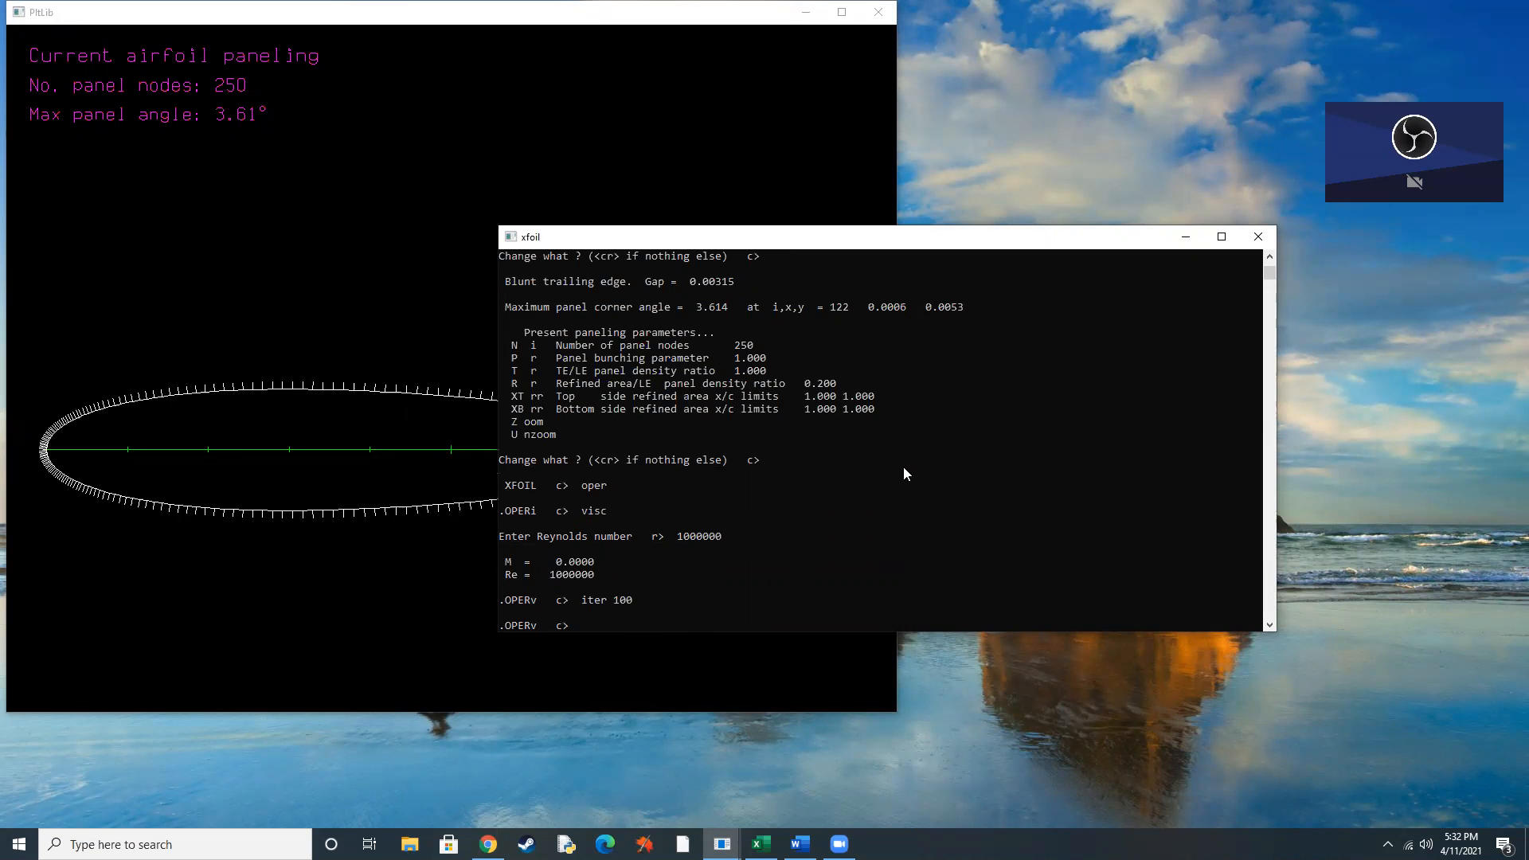
# Check the assignment's alpha range in Chrome and run an XFOIL ASEQ sweep from -5 to 15 degrees in 1-degree increments.
pyautogui.click(489, 843)
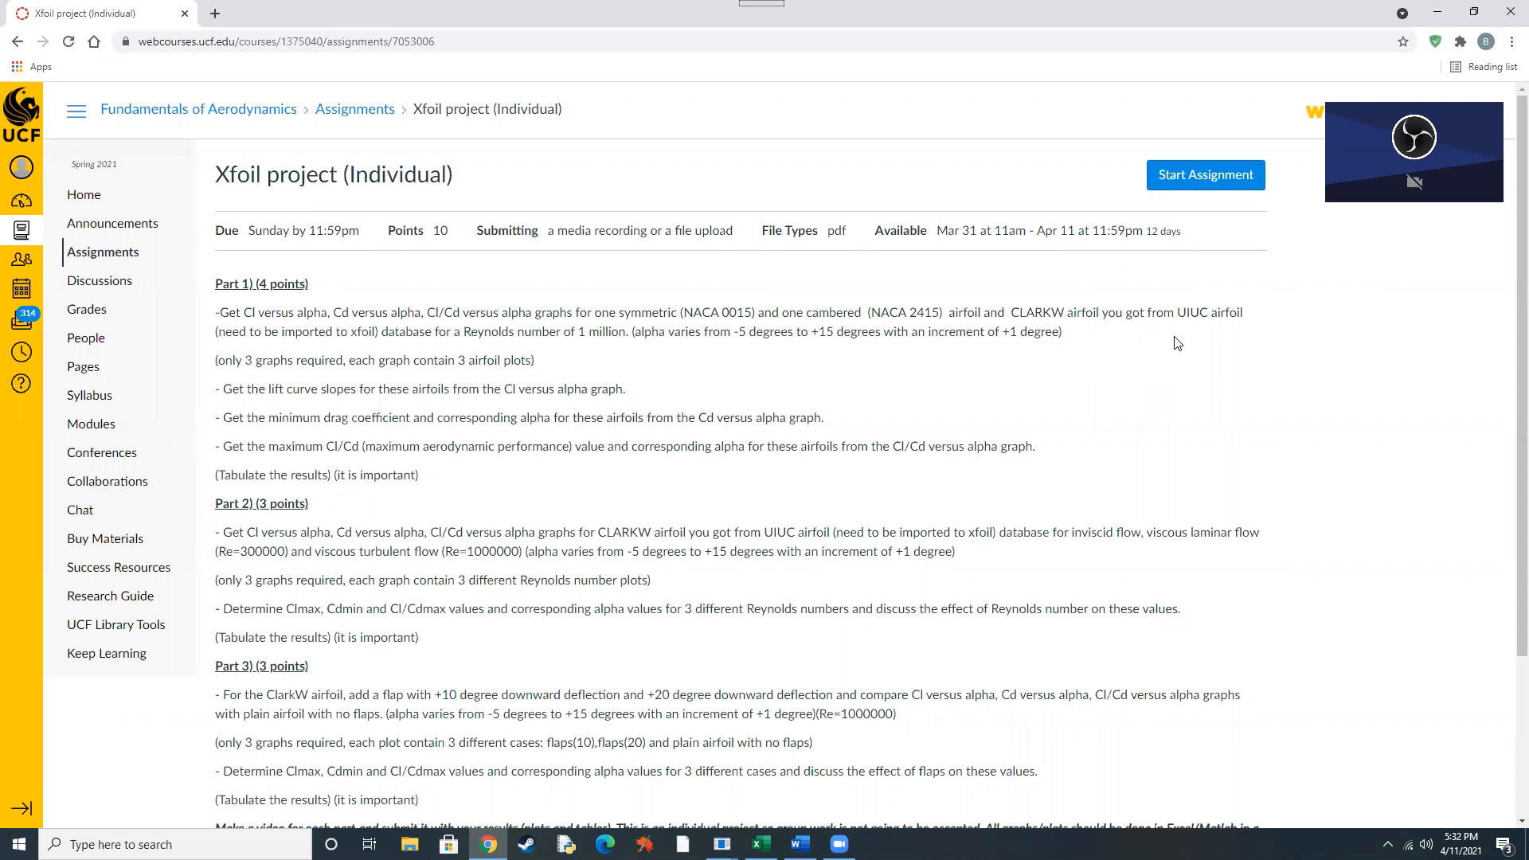
pyautogui.click(1438, 13)
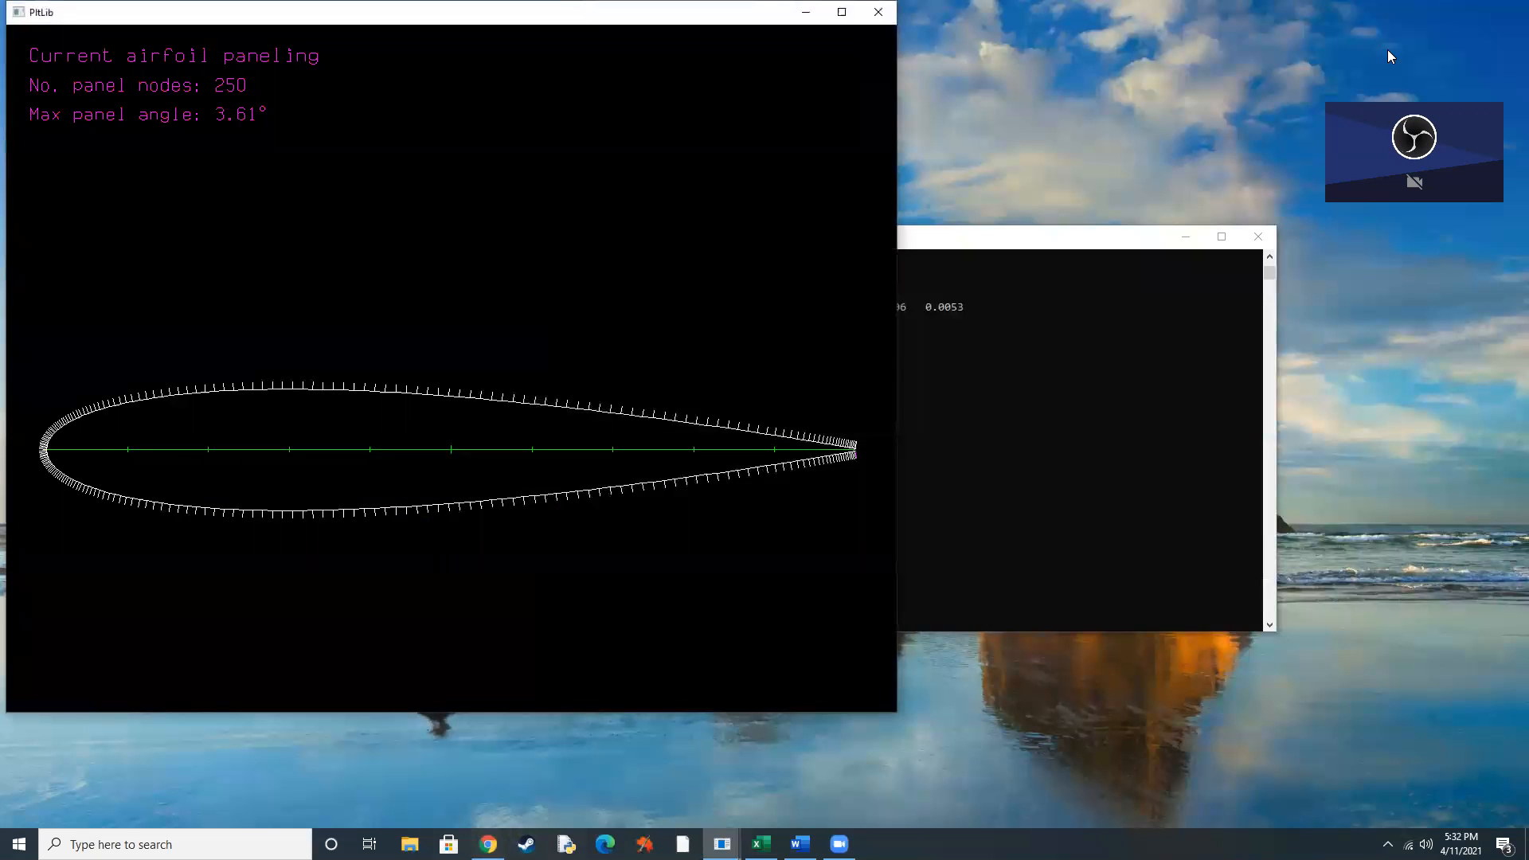
pyautogui.click(1021, 375)
pyautogui.write('aseq')
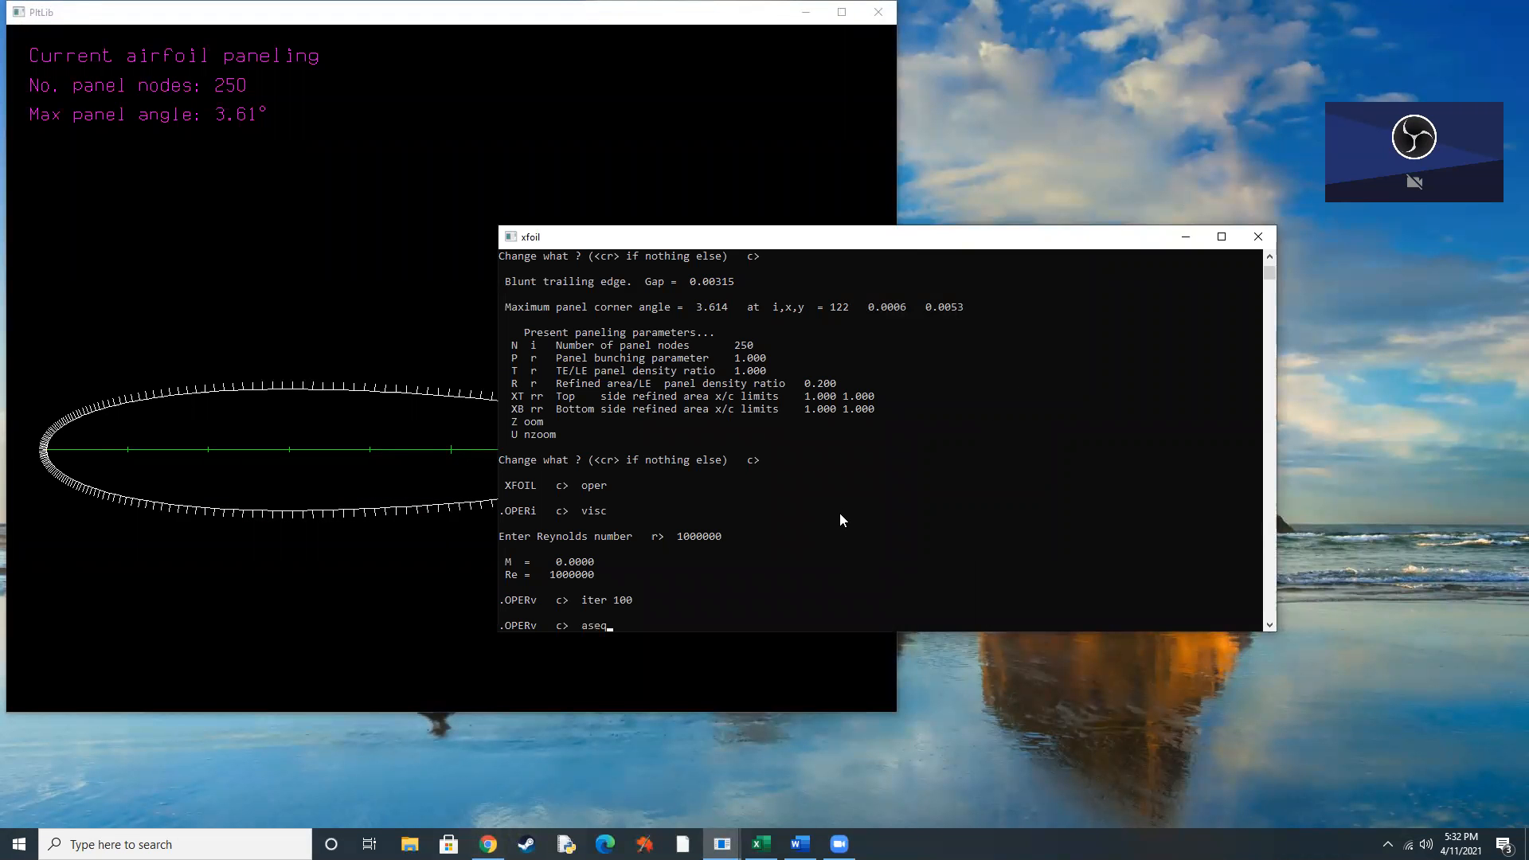
pyautogui.write(' -5 15 1')
pyautogui.press('Return')
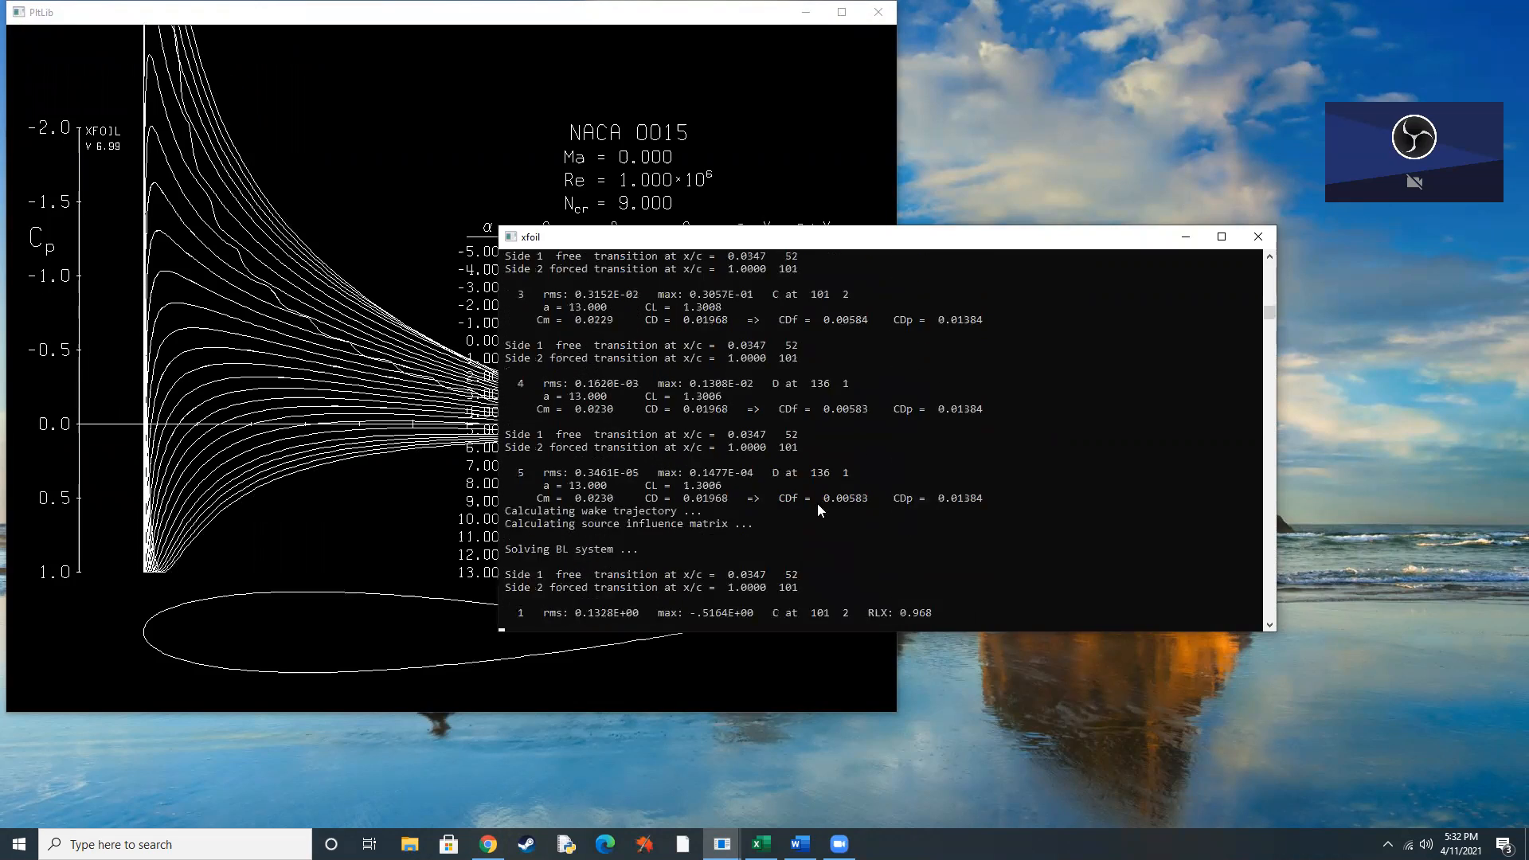
pyautogui.moveTo(932, 243); pyautogui.dragTo(1175, 260)
pyautogui.click(399, 431)
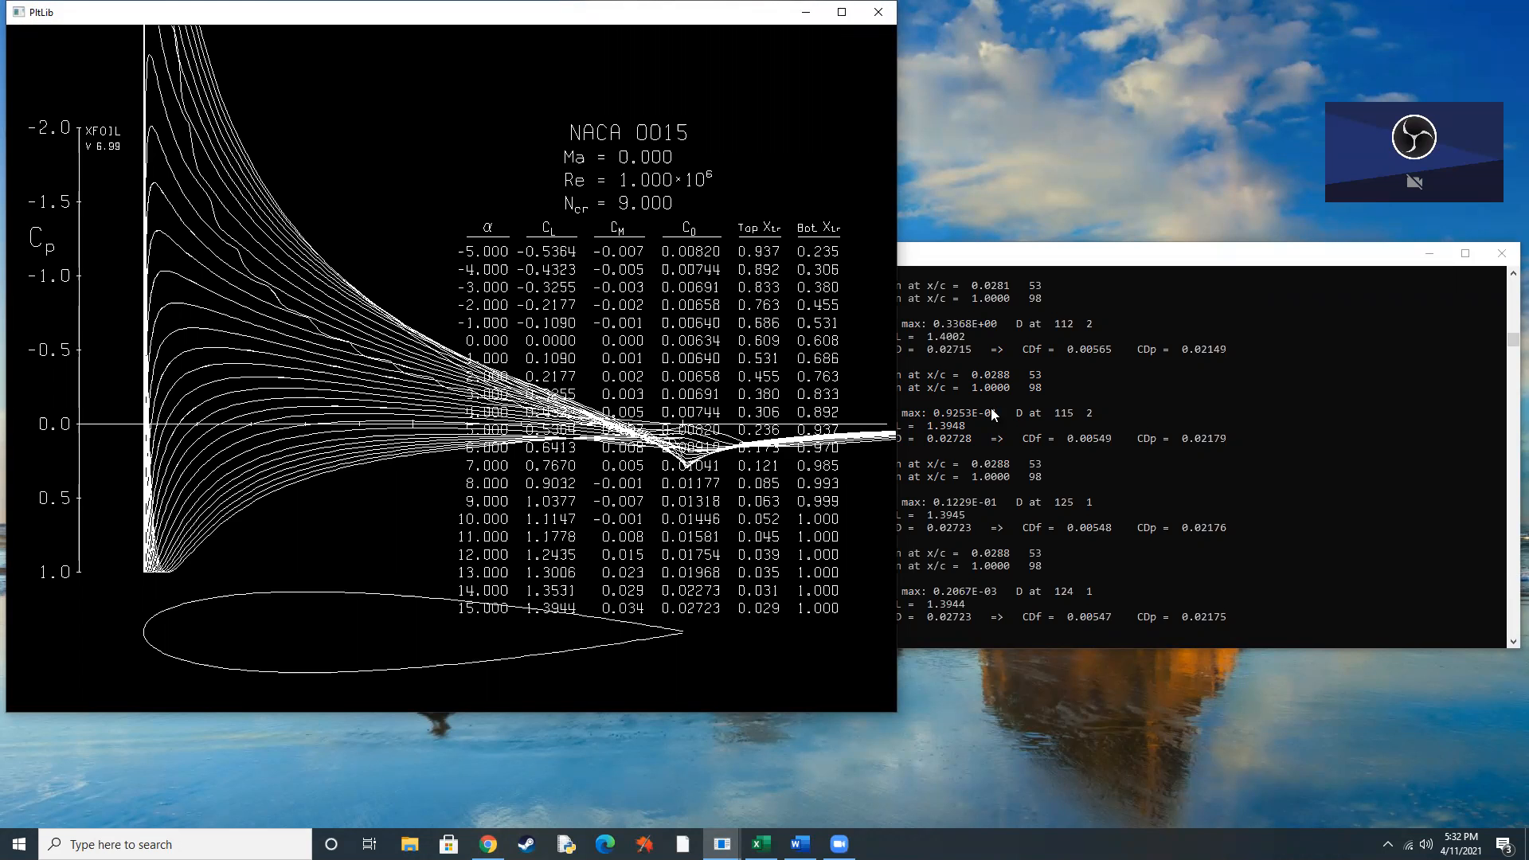
pyautogui.click(1226, 263)
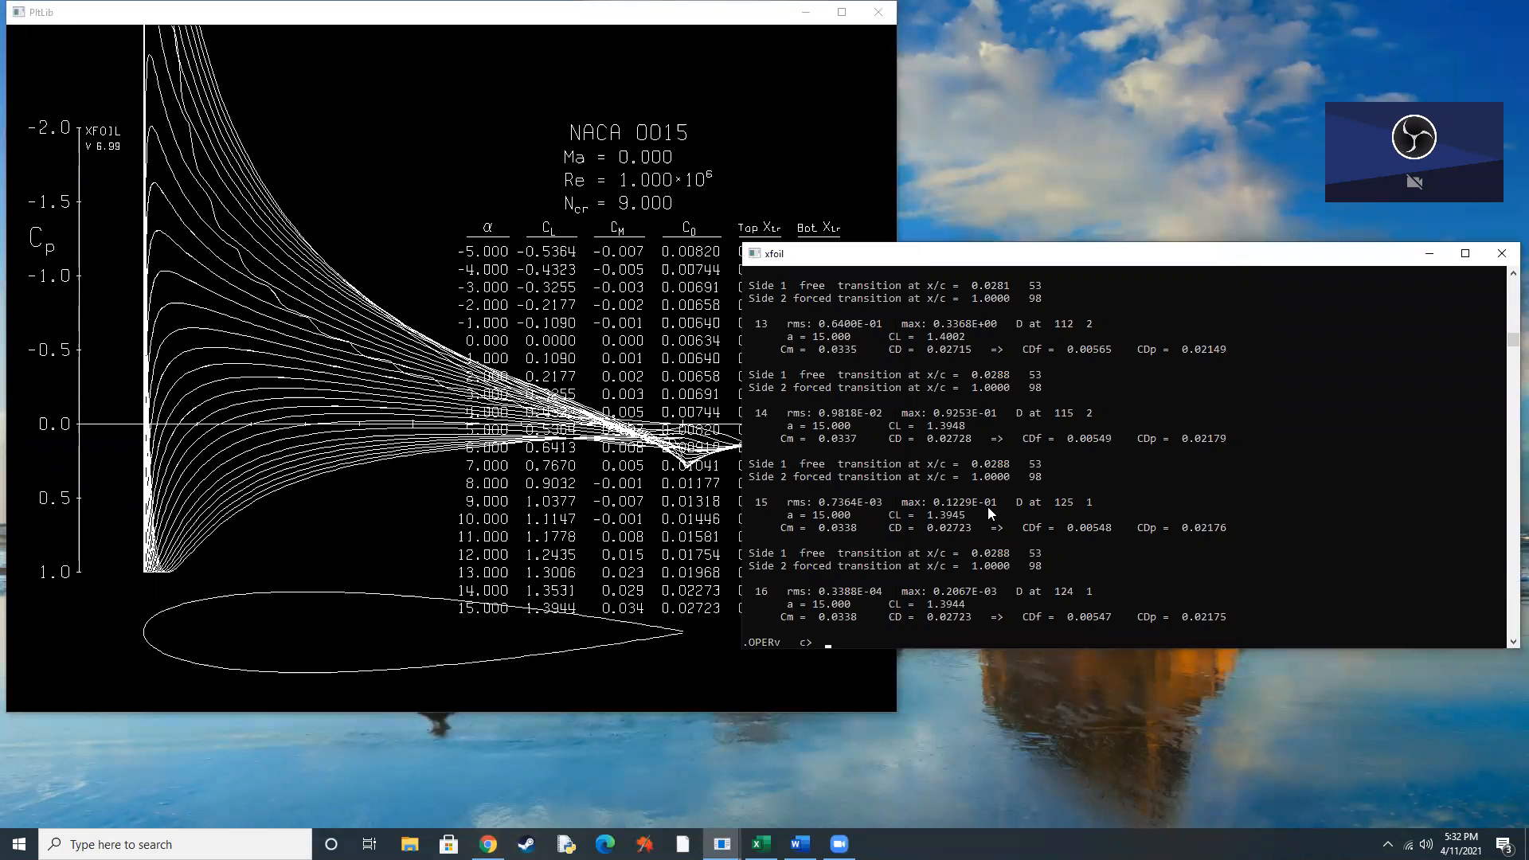
# Enable polar accumulation with PACC, saving the polar to the file naca 0015 without a dump file.
pyautogui.write('pacc')
pyautogui.press('Return')
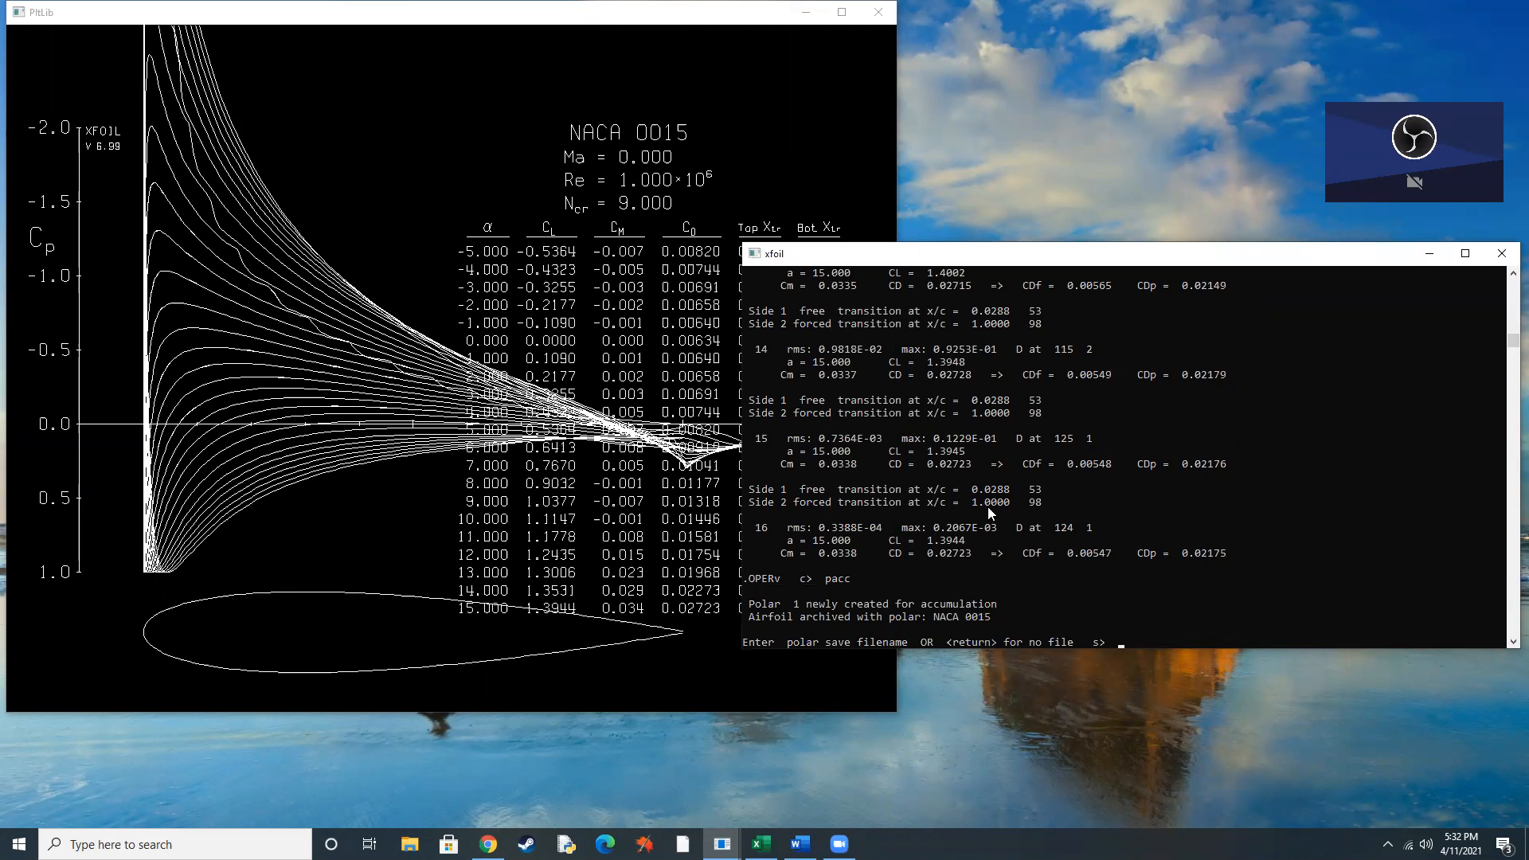
pyautogui.write('naca 0015')
pyautogui.press('Return')
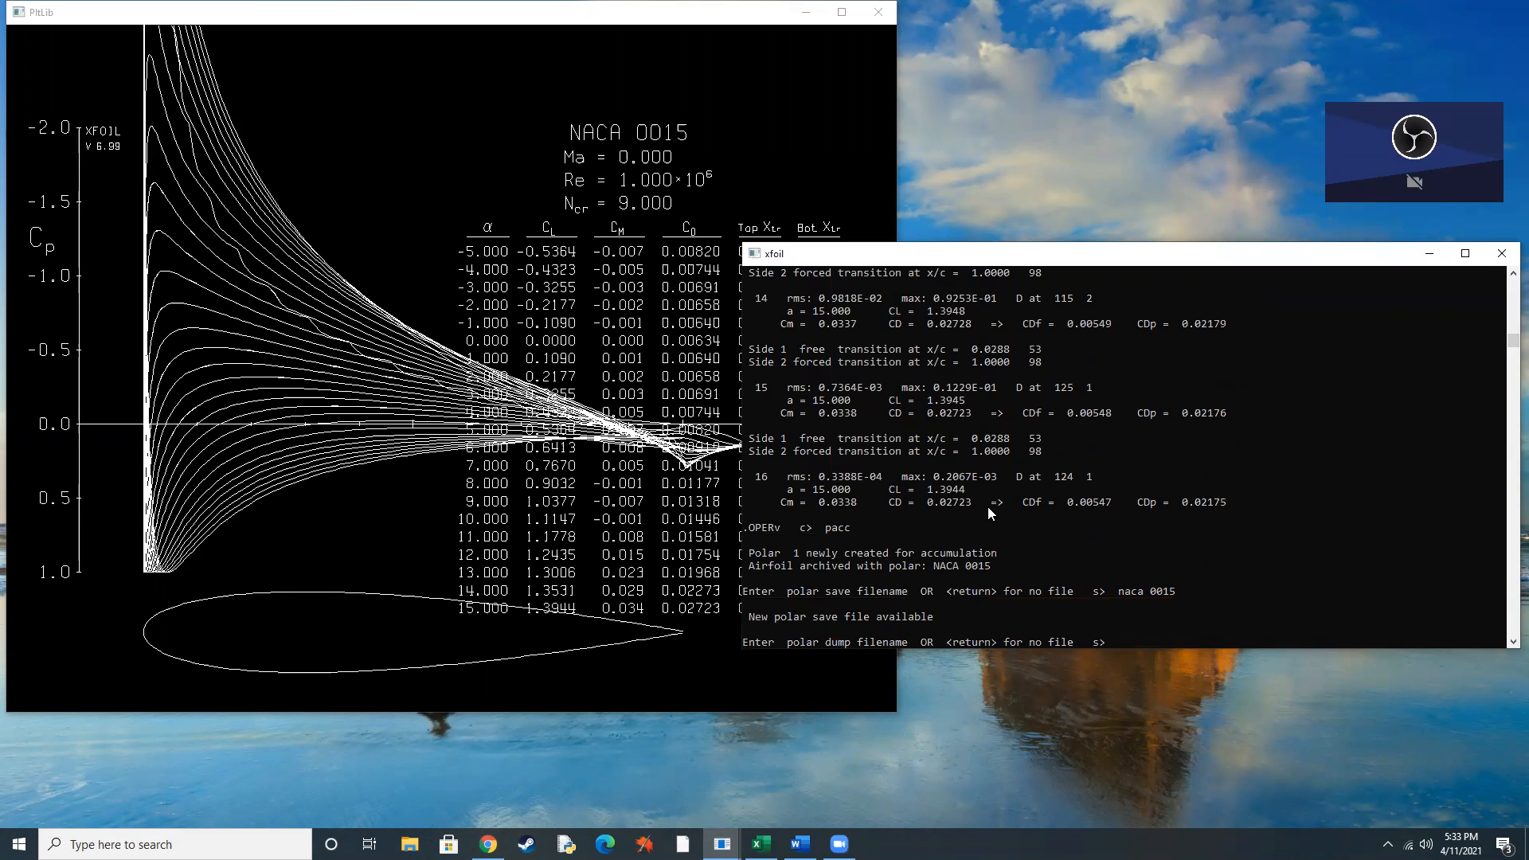
pyautogui.press('Return')
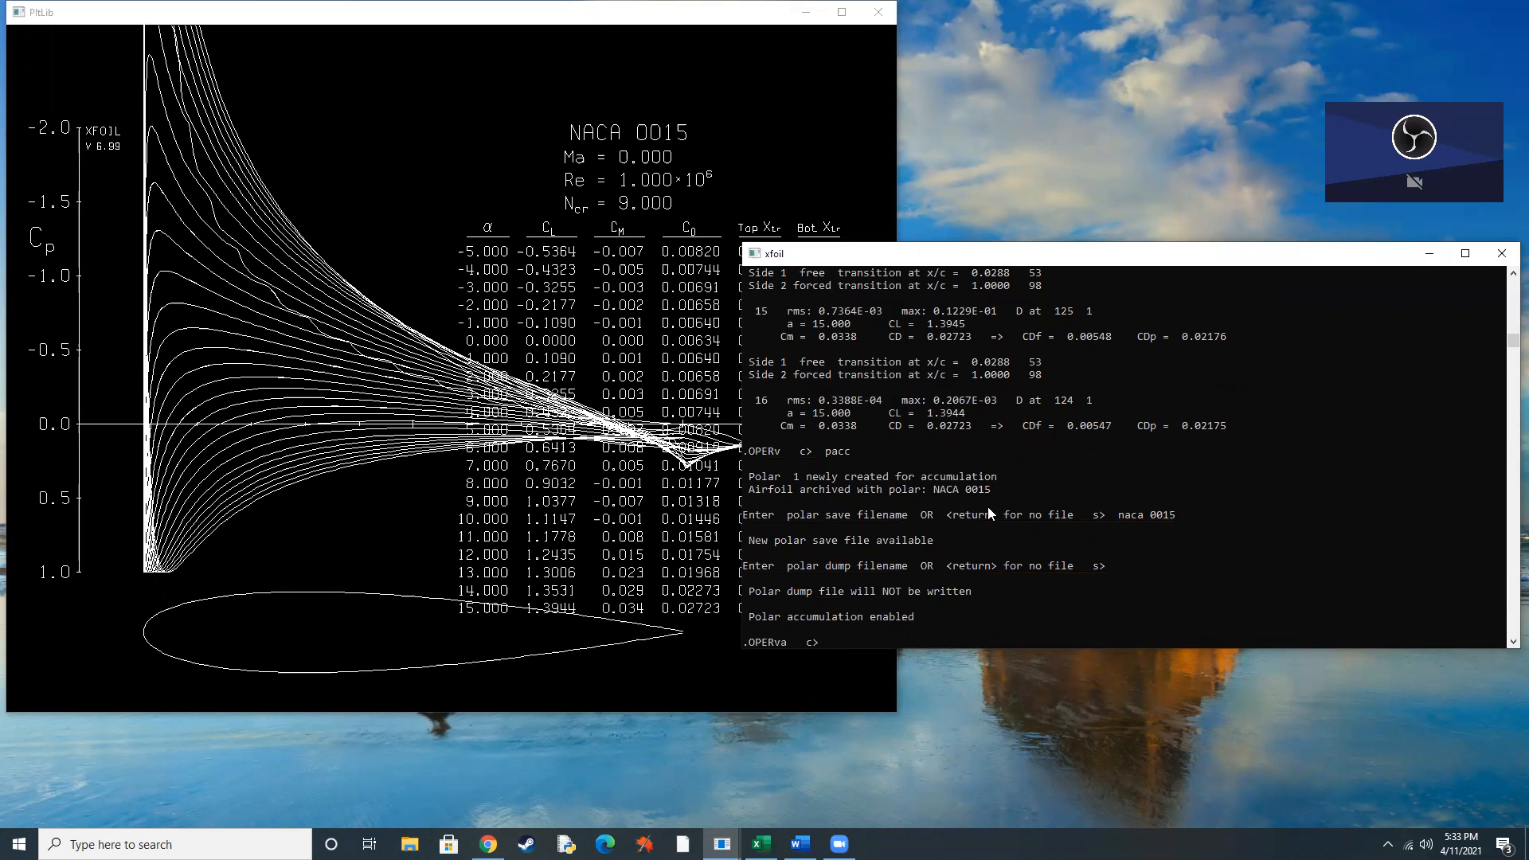
# Initialize the boundary layers with INIT and rerun the alpha sequence from -5 to 15 degrees in 1-degree increments.
pyautogui.write('aseq')
pyautogui.press('BackSpace')
pyautogui.press('BackSpace')
pyautogui.press('BackSpace')
pyautogui.press('BackSpace')
pyautogui.write('init')
pyautogui.press('Return')
pyautogui.write('aseq')
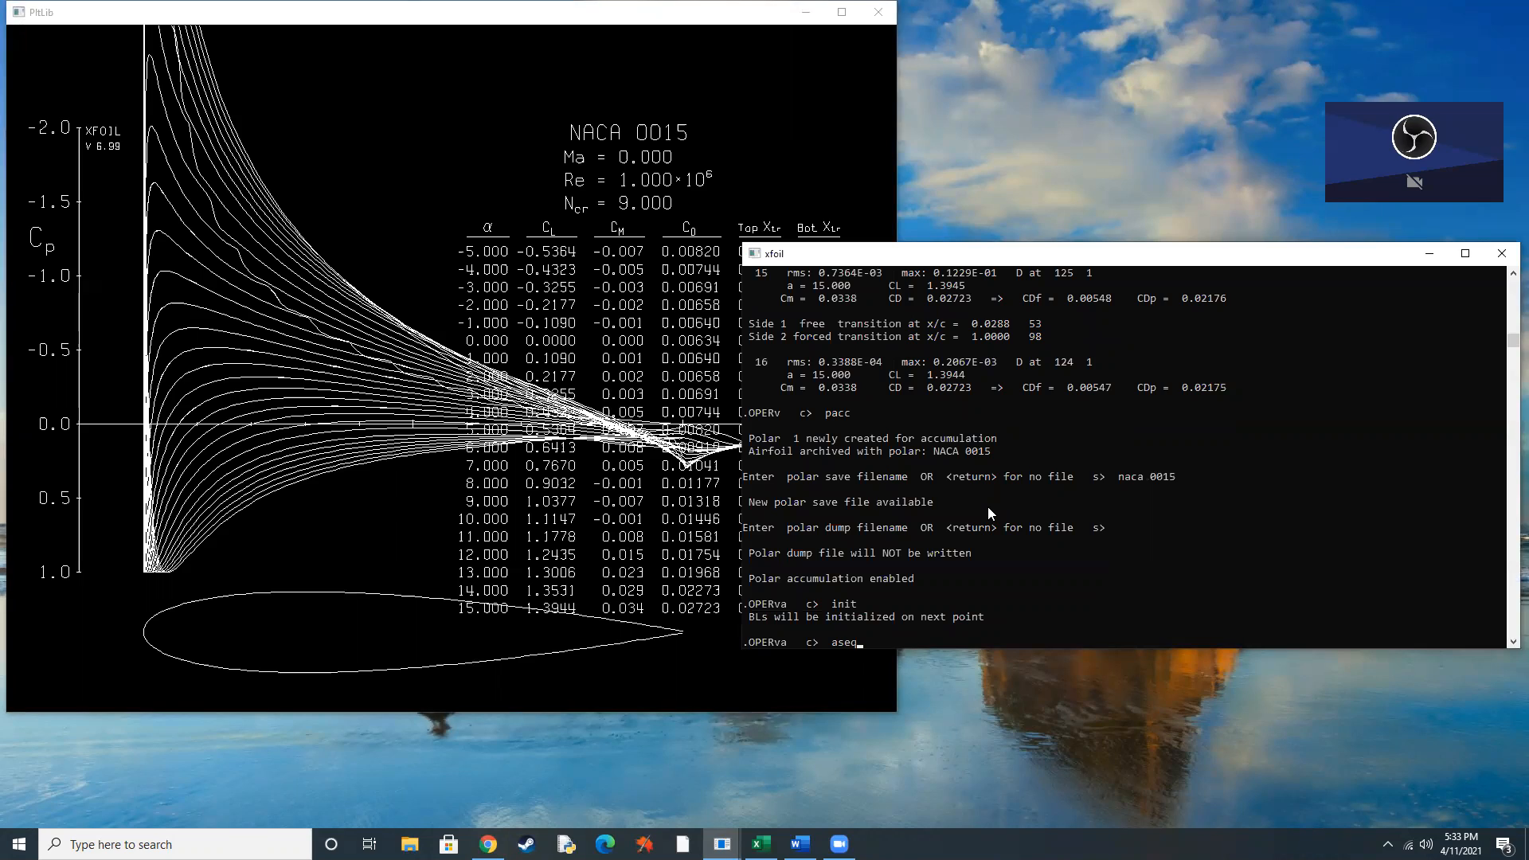
pyautogui.write(' -2 10 1')
pyautogui.press('Return')
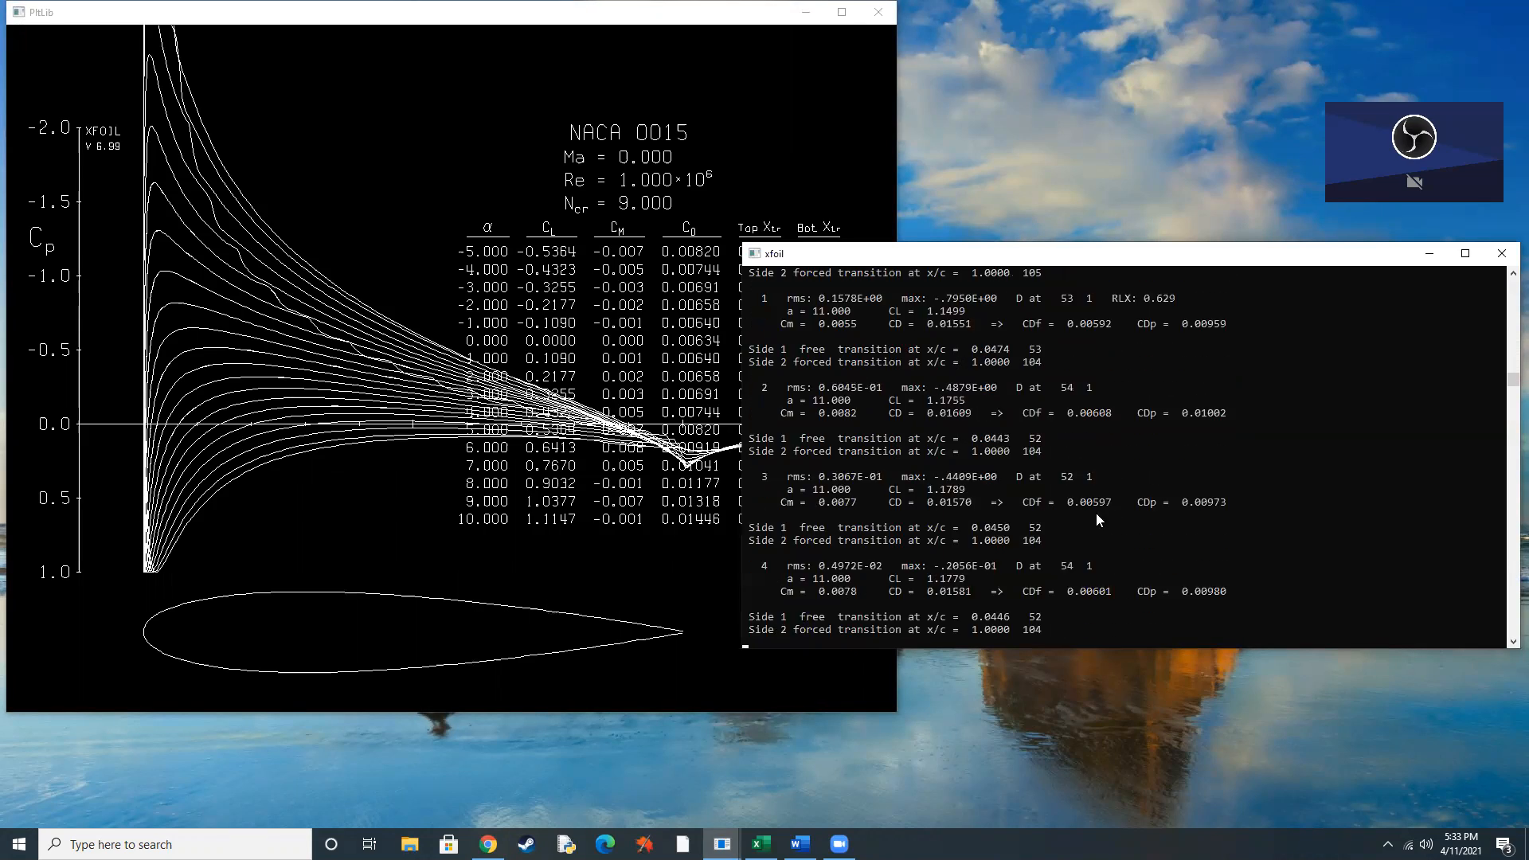
# Open the saved naca 0015 polar file from the xfoil folder in Notepad and examine its coefficient table.
pyautogui.click(1429, 253)
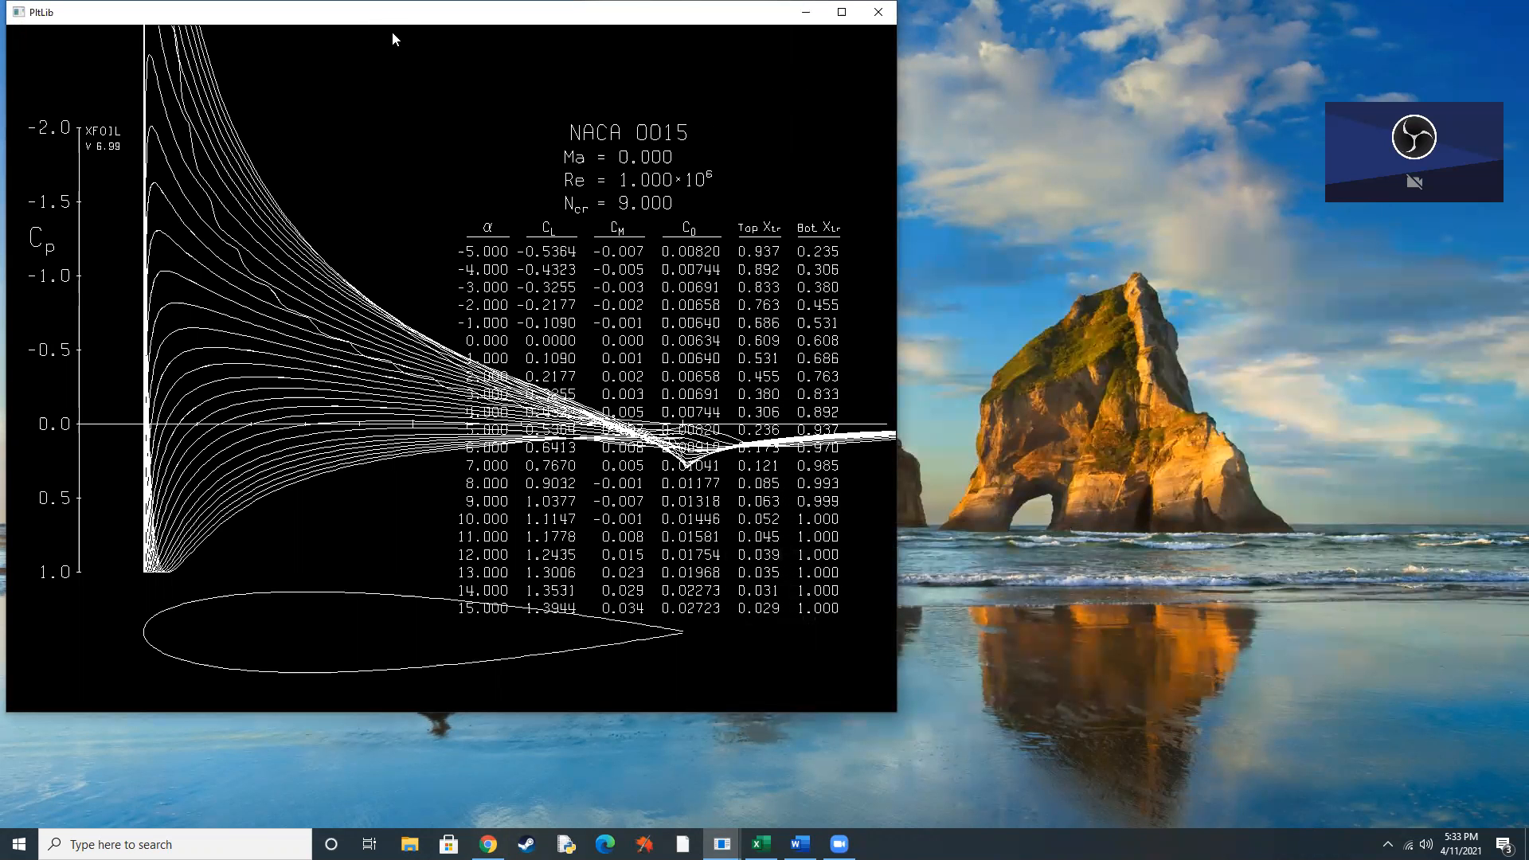
pyautogui.moveTo(392, 12); pyautogui.dragTo(802, 233)
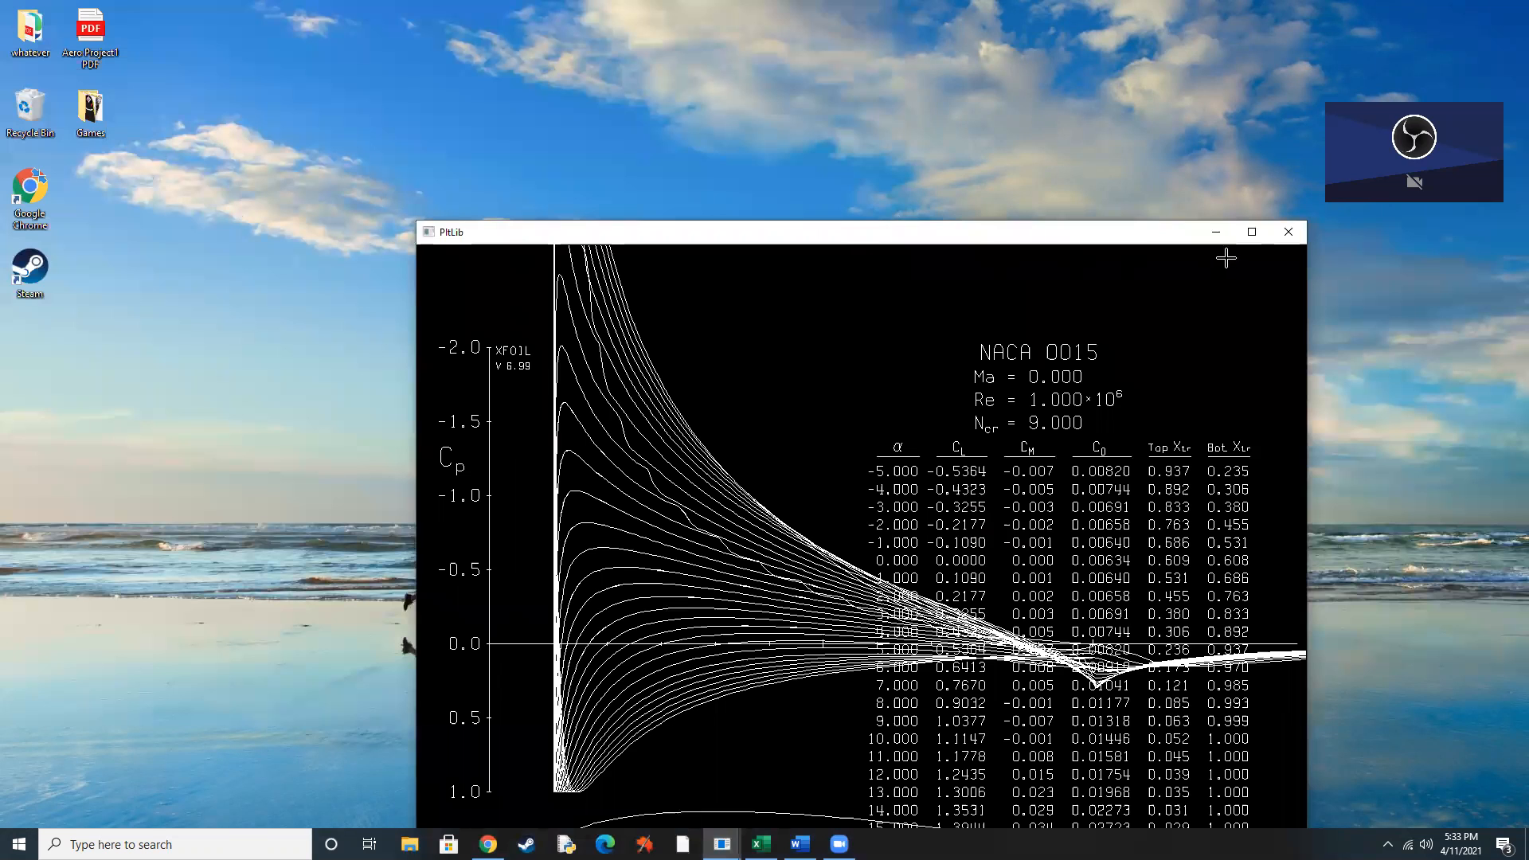
pyautogui.click(1217, 233)
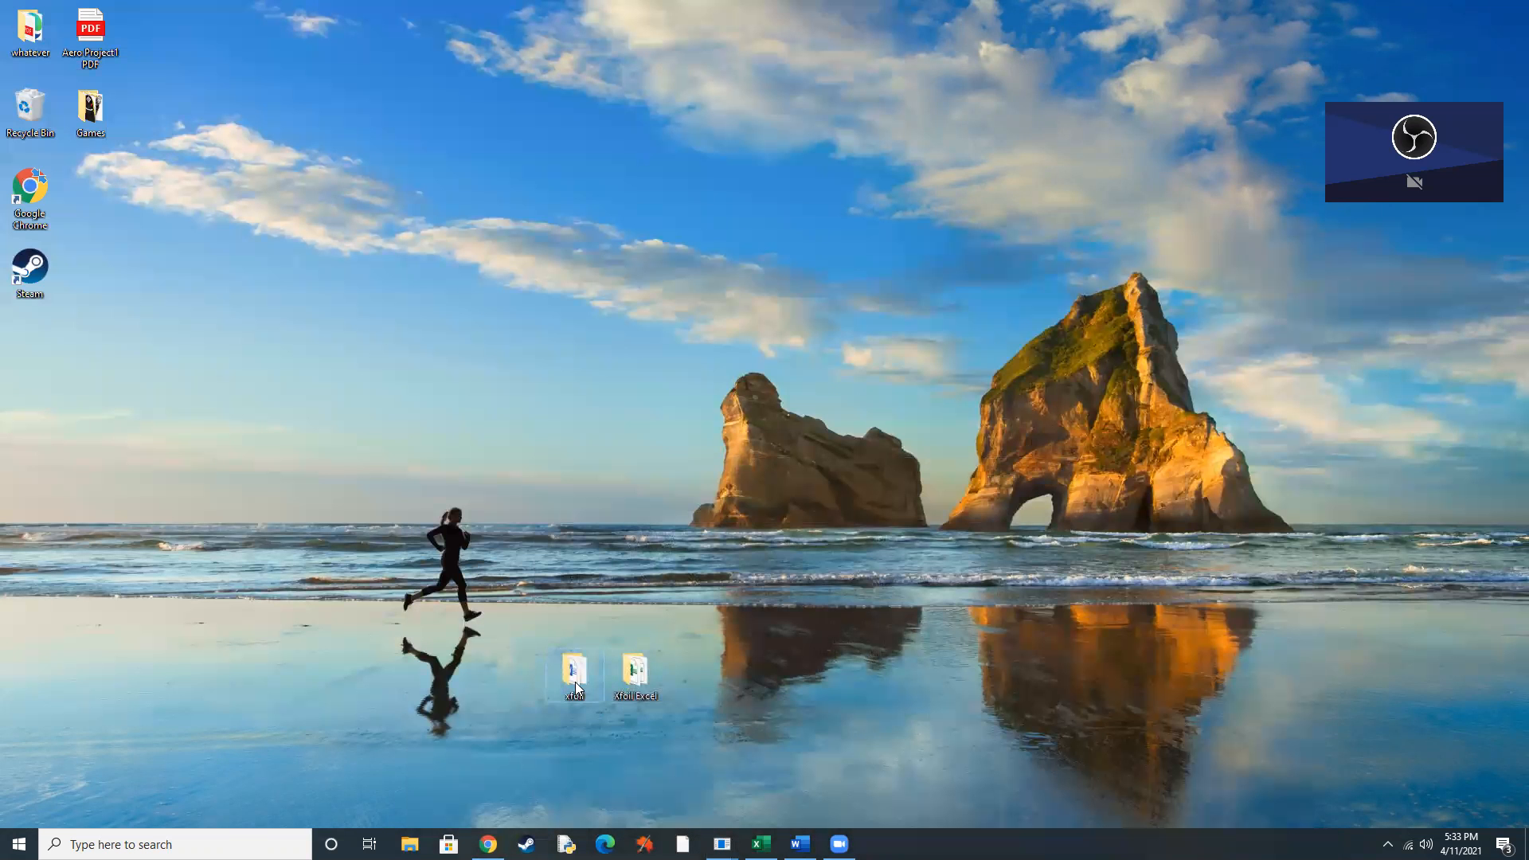
pyautogui.doubleClick(575, 682)
pyautogui.doubleClick(838, 498)
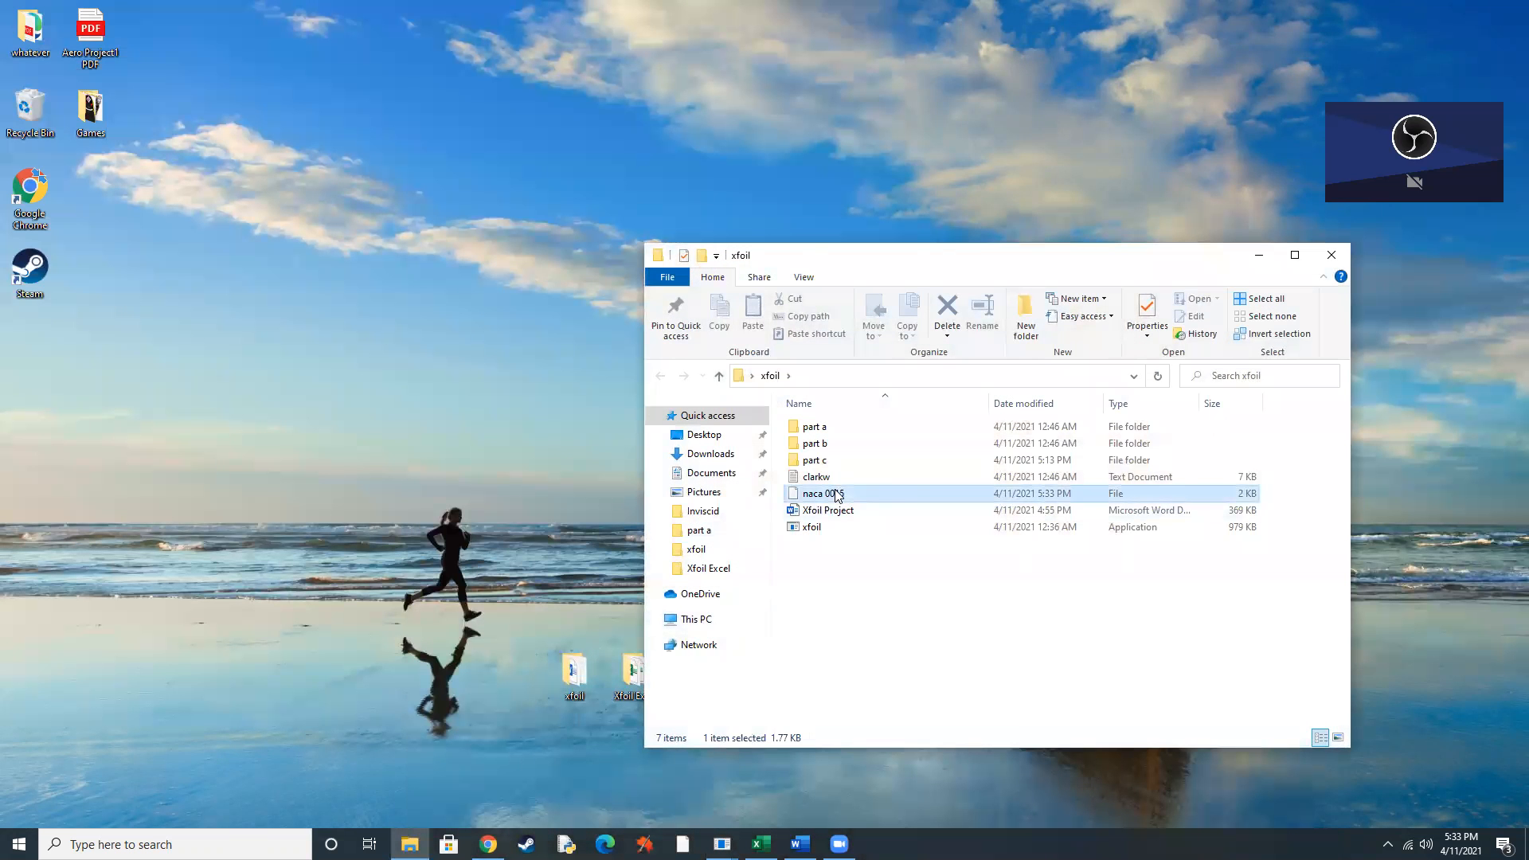
pyautogui.click(692, 417)
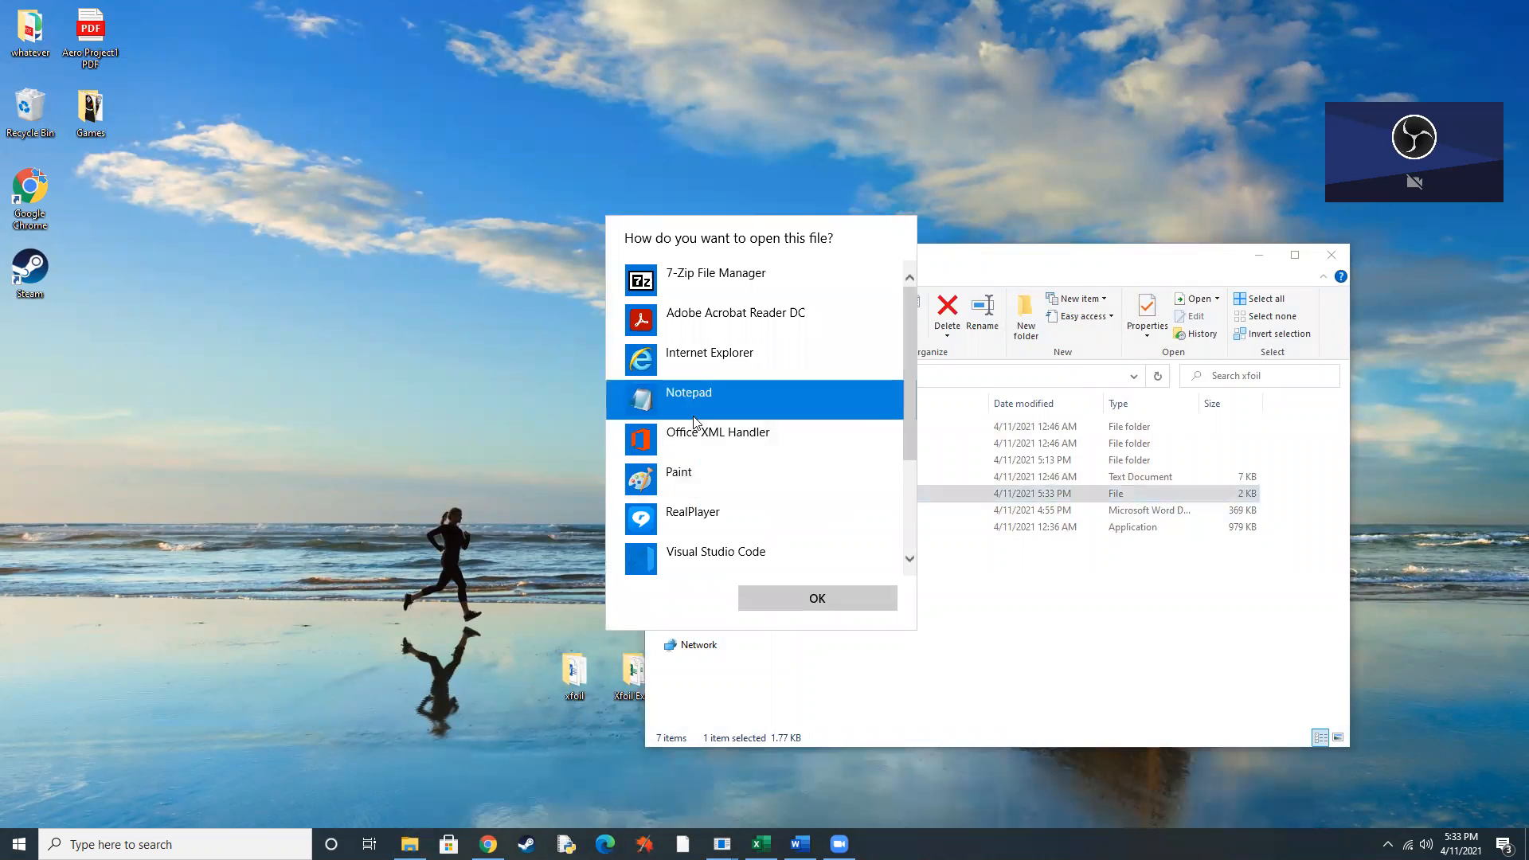
pyautogui.click(789, 601)
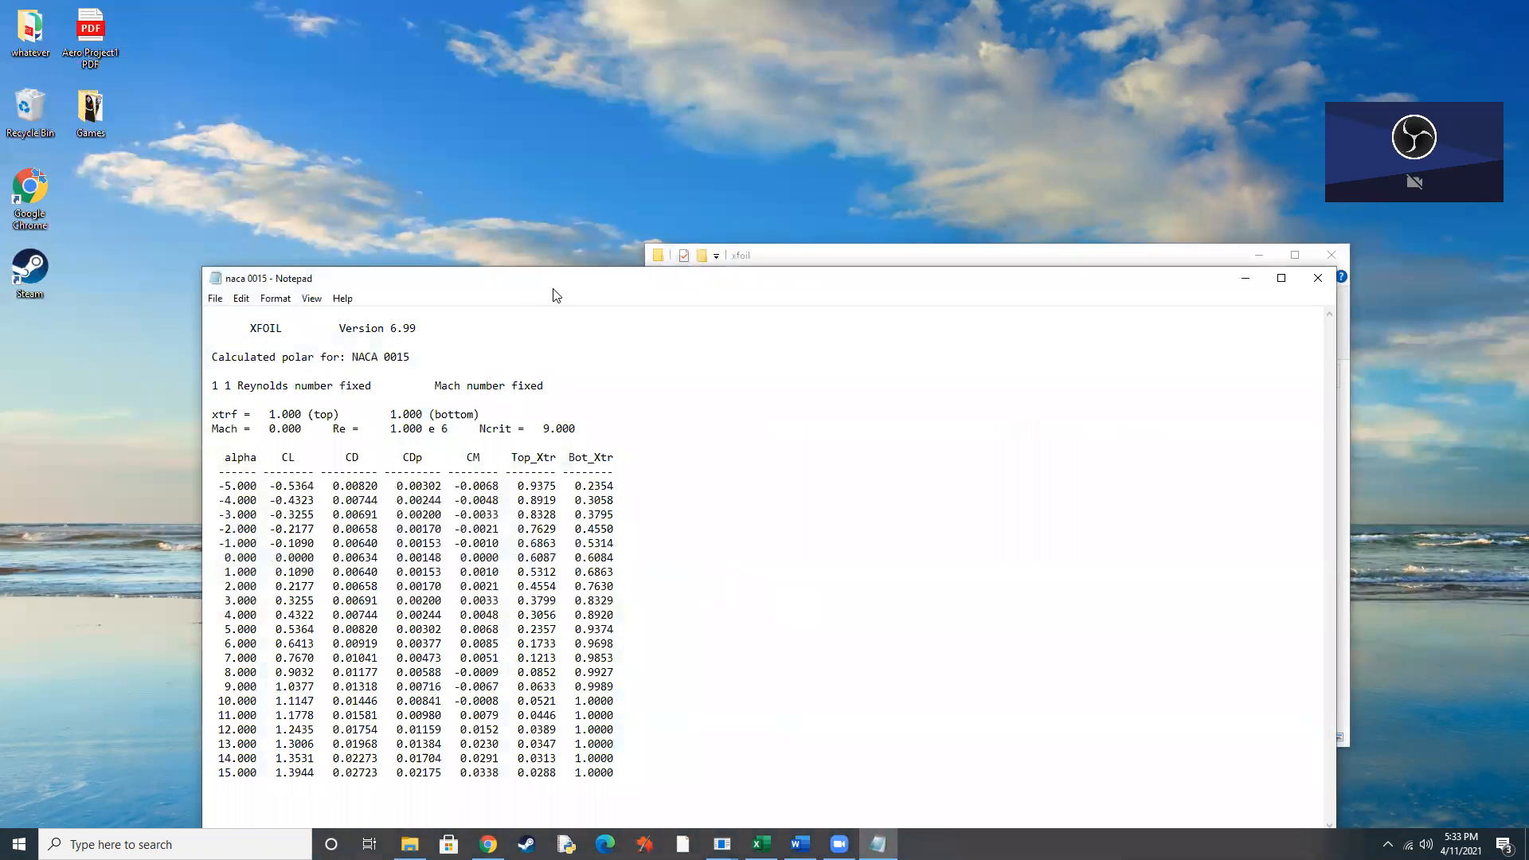
pyautogui.moveTo(557, 284); pyautogui.dragTo(564, 114)
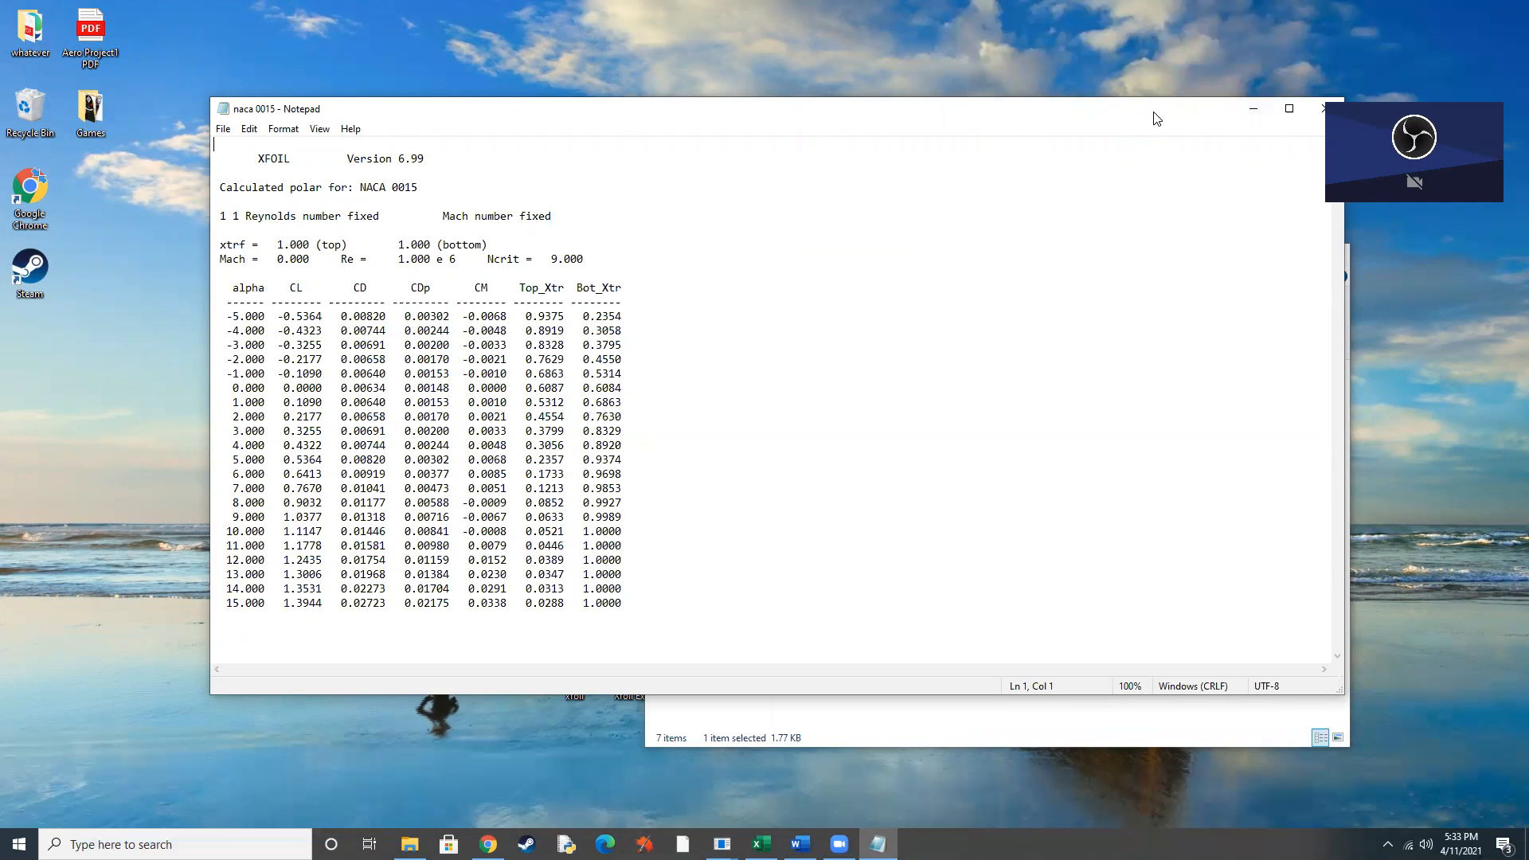
pyautogui.moveTo(1157, 117); pyautogui.dragTo(931, 115)
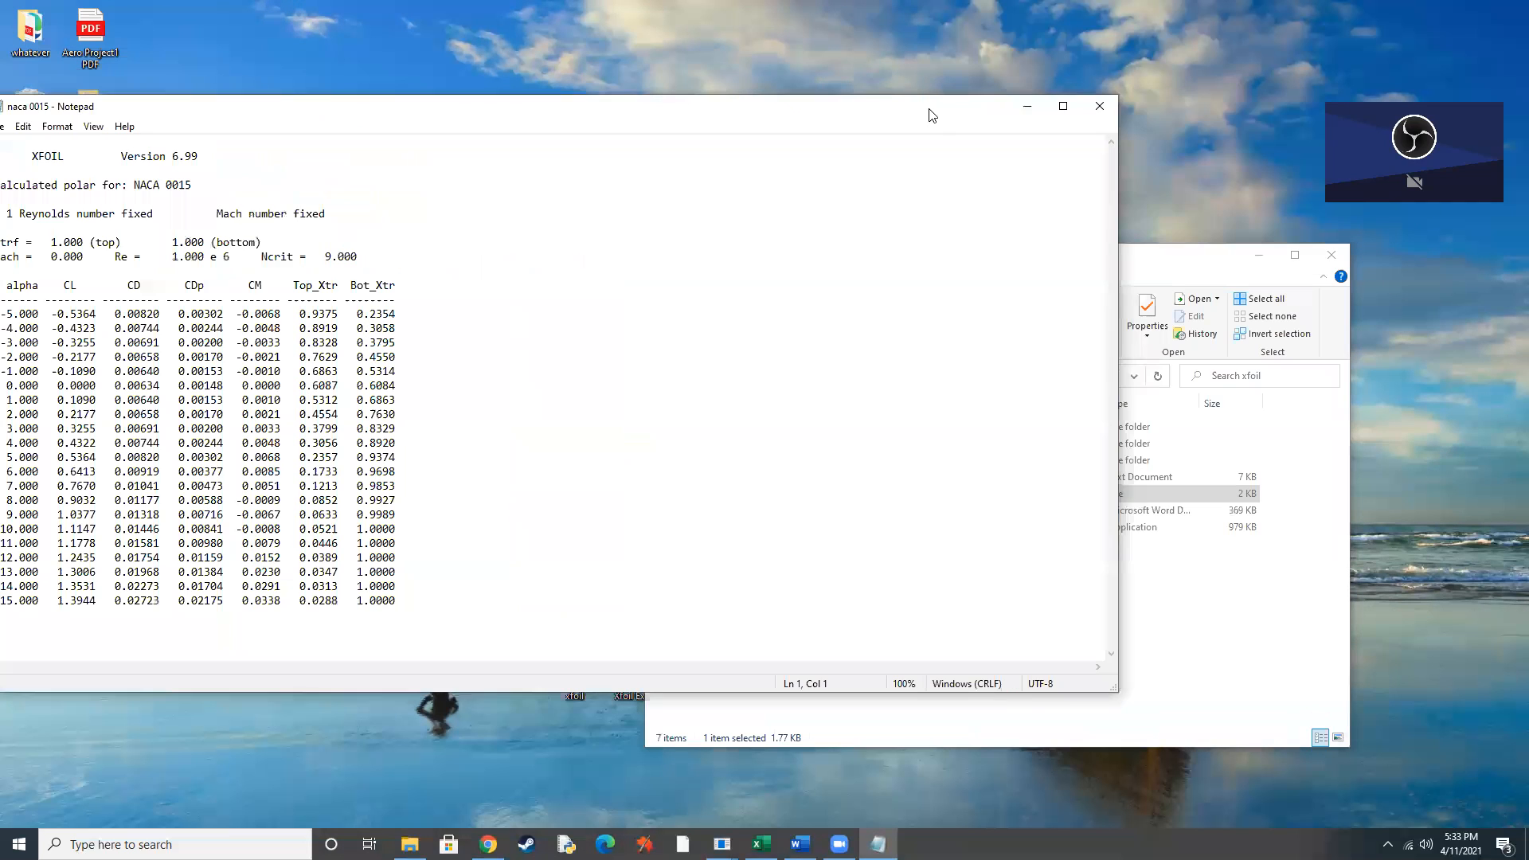
# Switch to the Part a workbook in Excel and examine the airfoil data tables and charts.
pyautogui.click(1025, 111)
pyautogui.click(761, 844)
pyautogui.scroll(3, 270, 379)
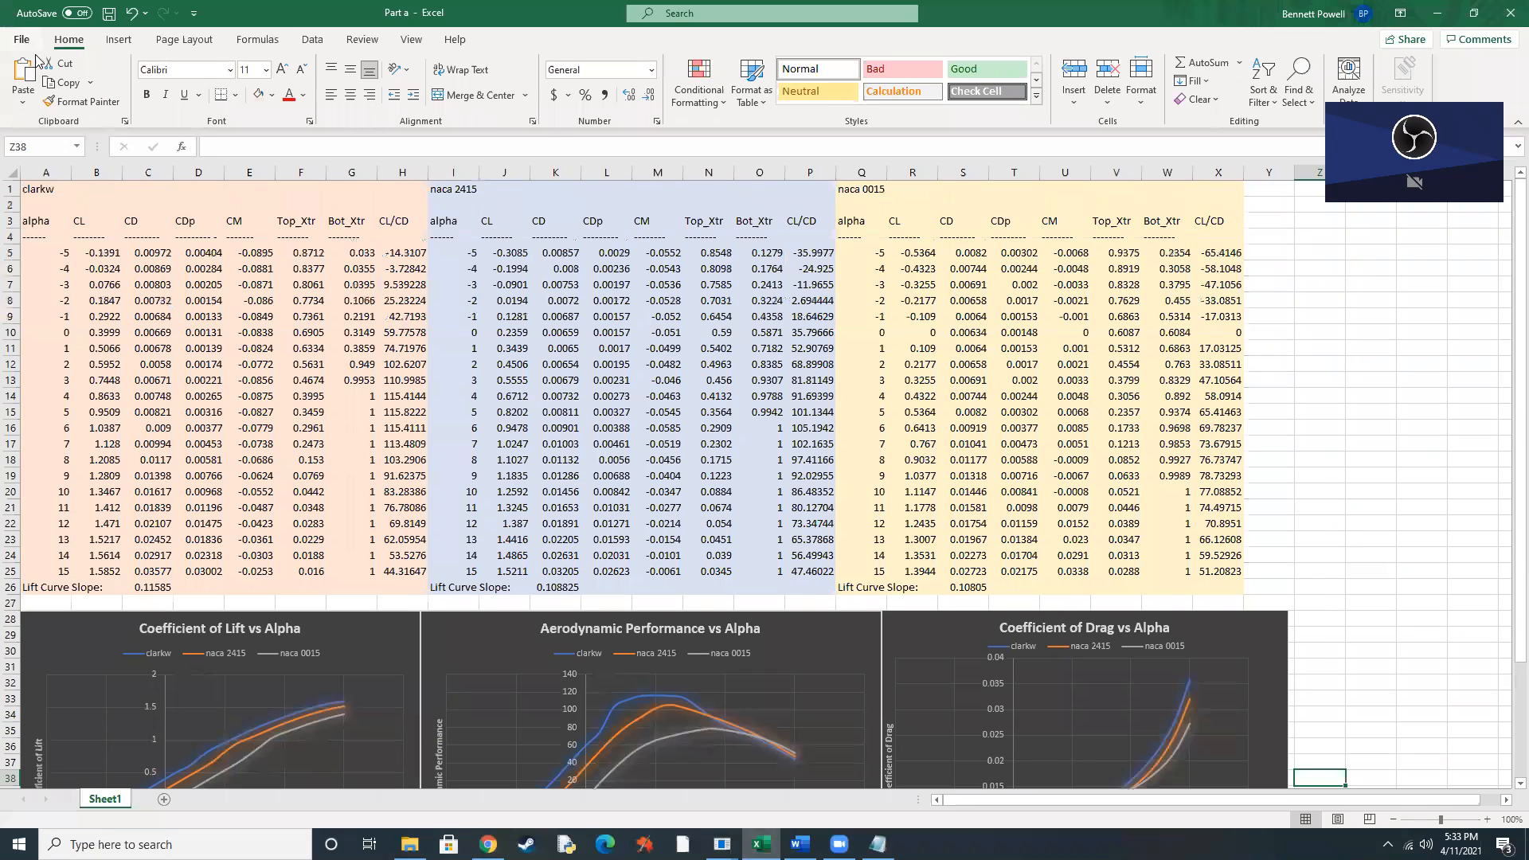
# Open the naca 0015 polar file from the Desktop xfoil folder in Excel, importing it as text with the suggested fixed-width column breaks.
pyautogui.click(21, 39)
pyautogui.click(64, 148)
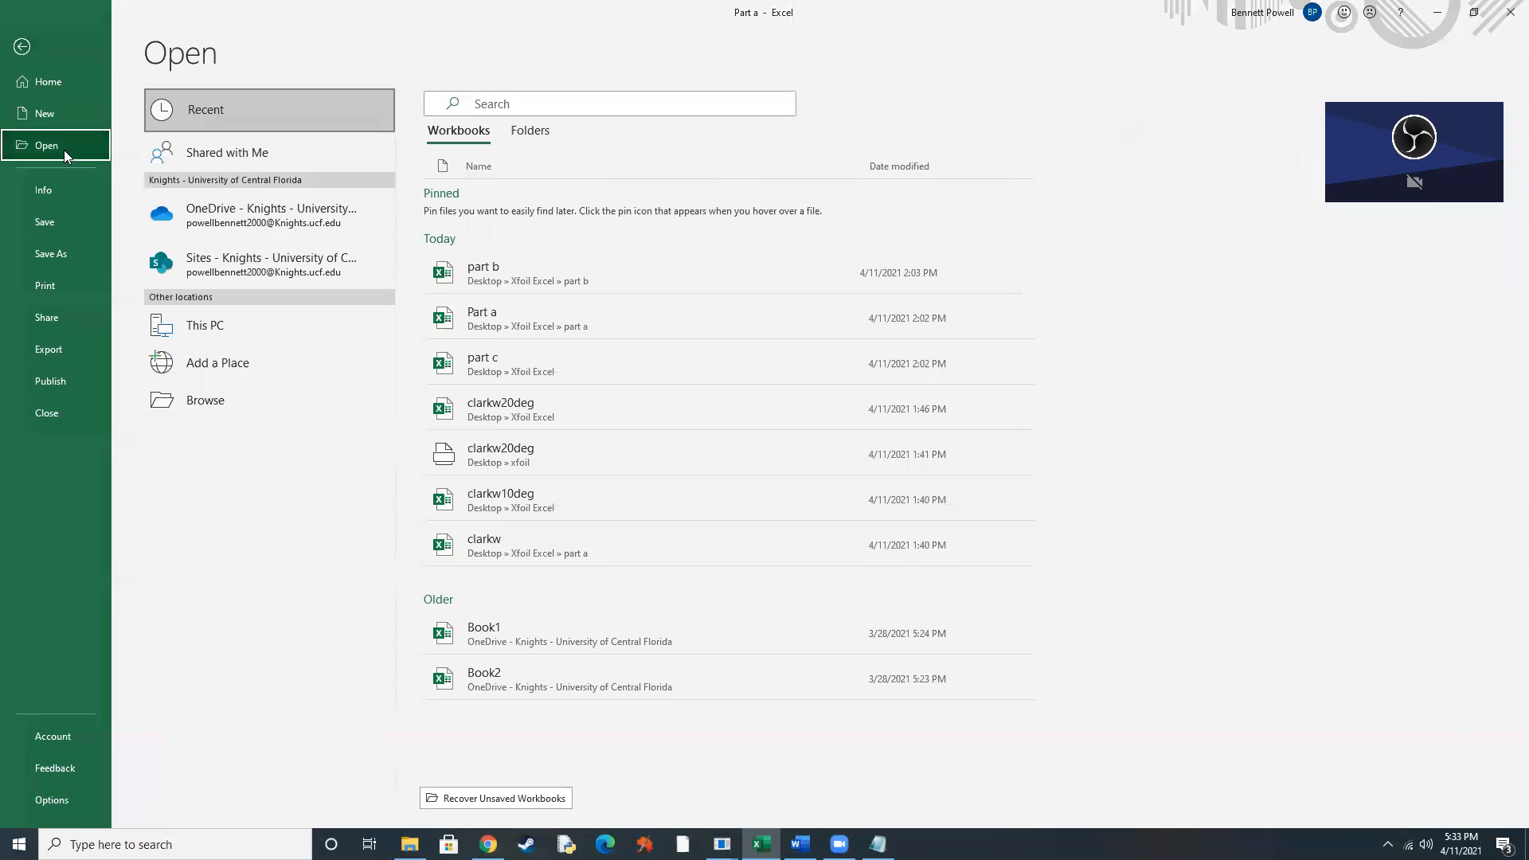
pyautogui.click(279, 406)
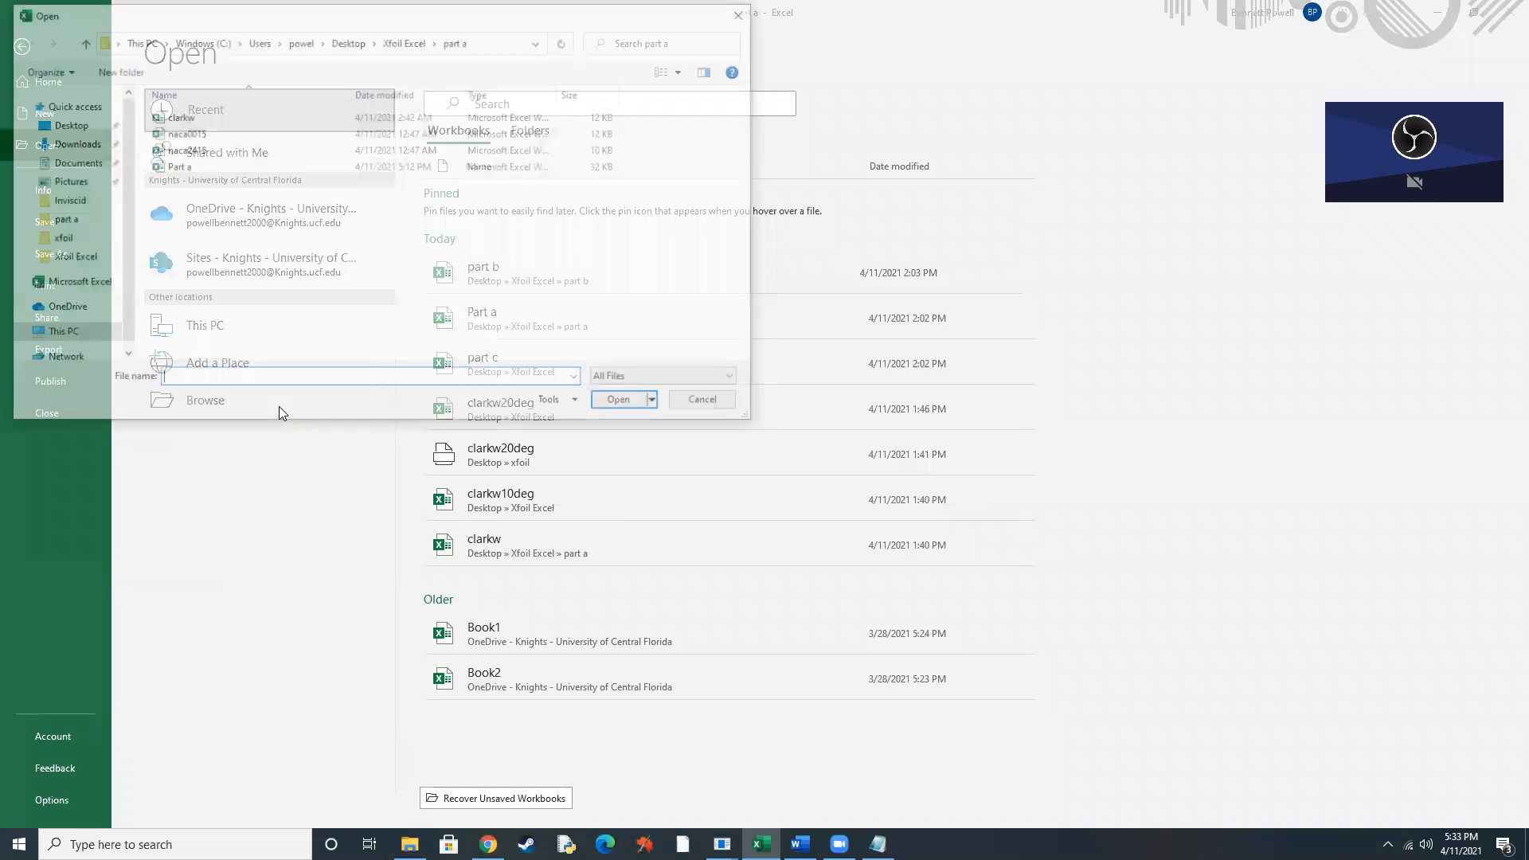
pyautogui.click(60, 123)
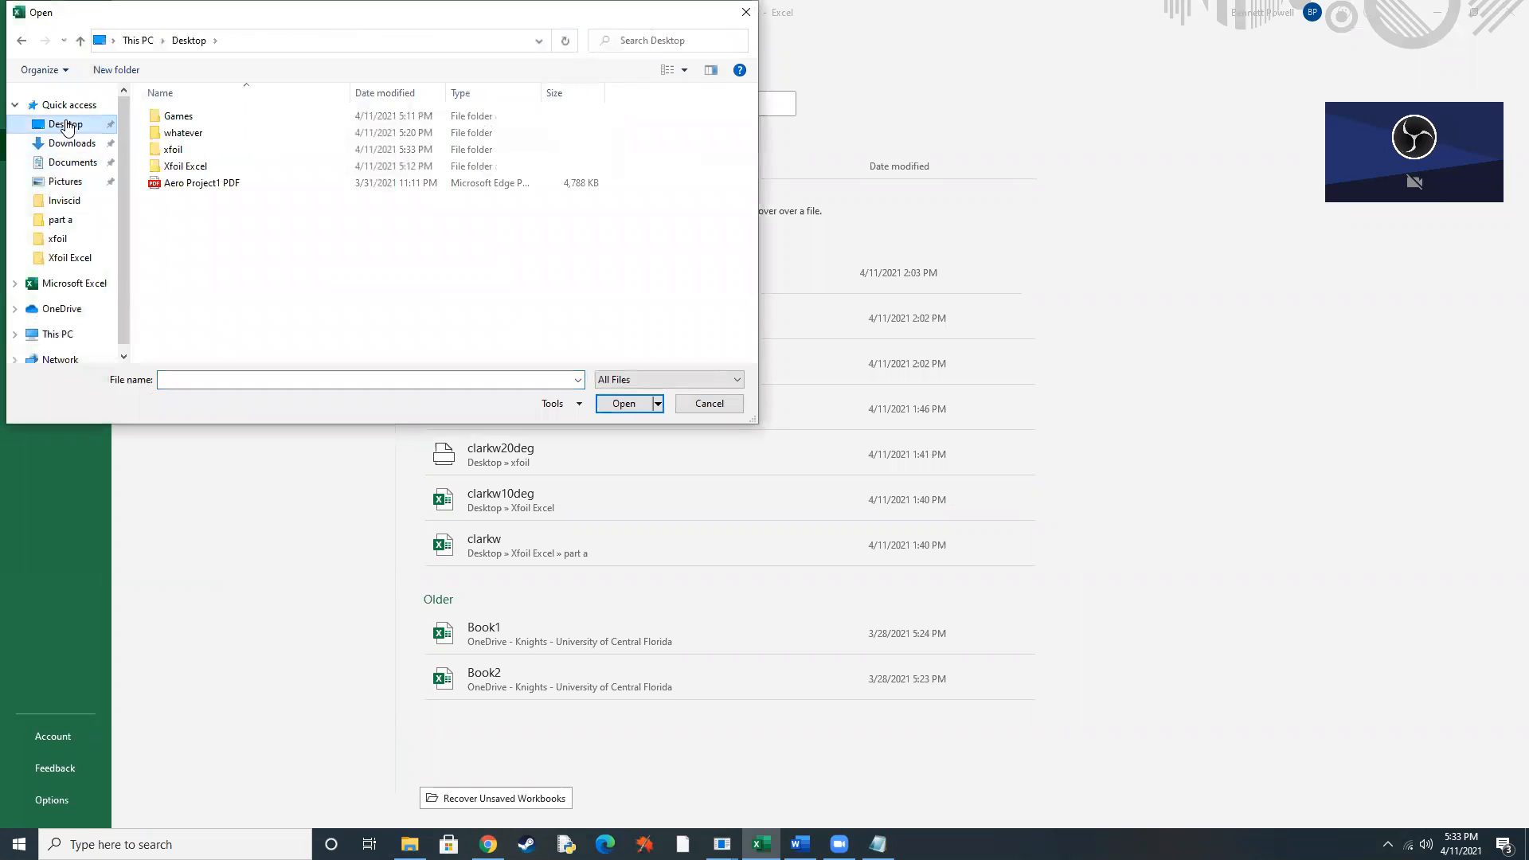
pyautogui.doubleClick(174, 150)
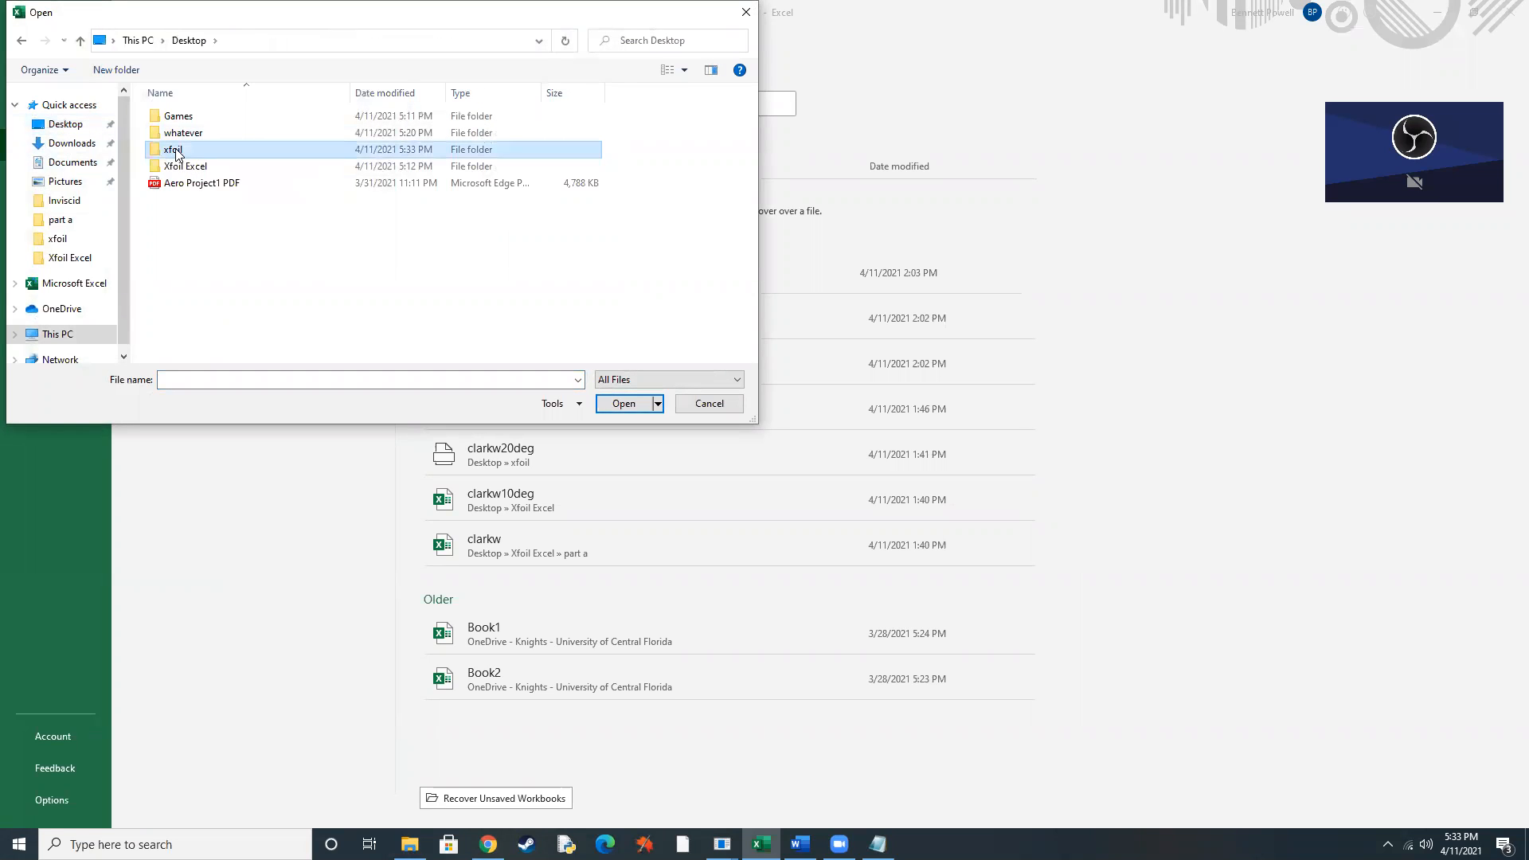
pyautogui.click(216, 186)
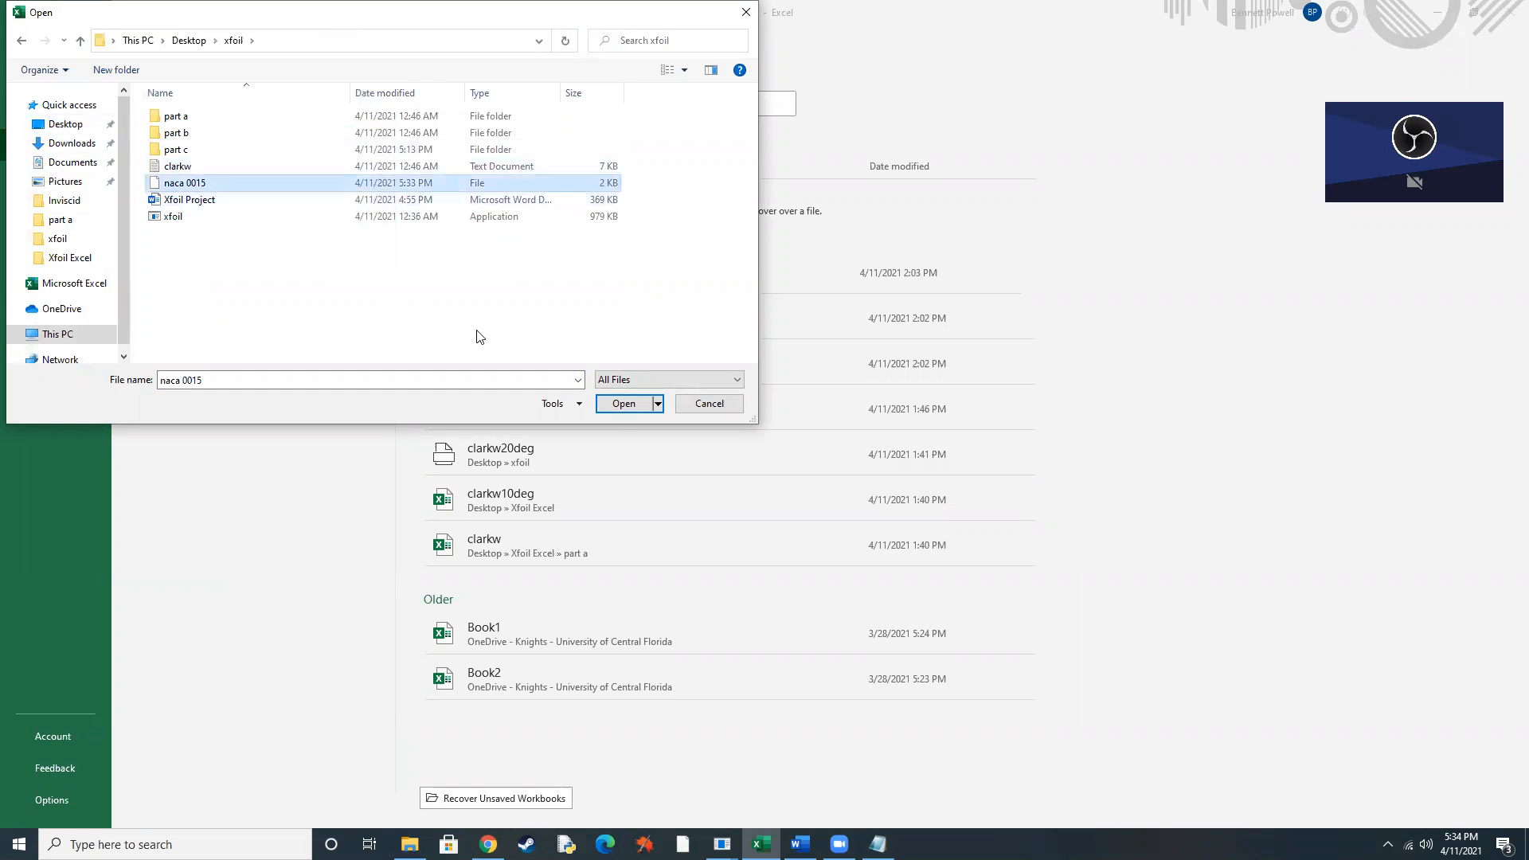
pyautogui.click(638, 408)
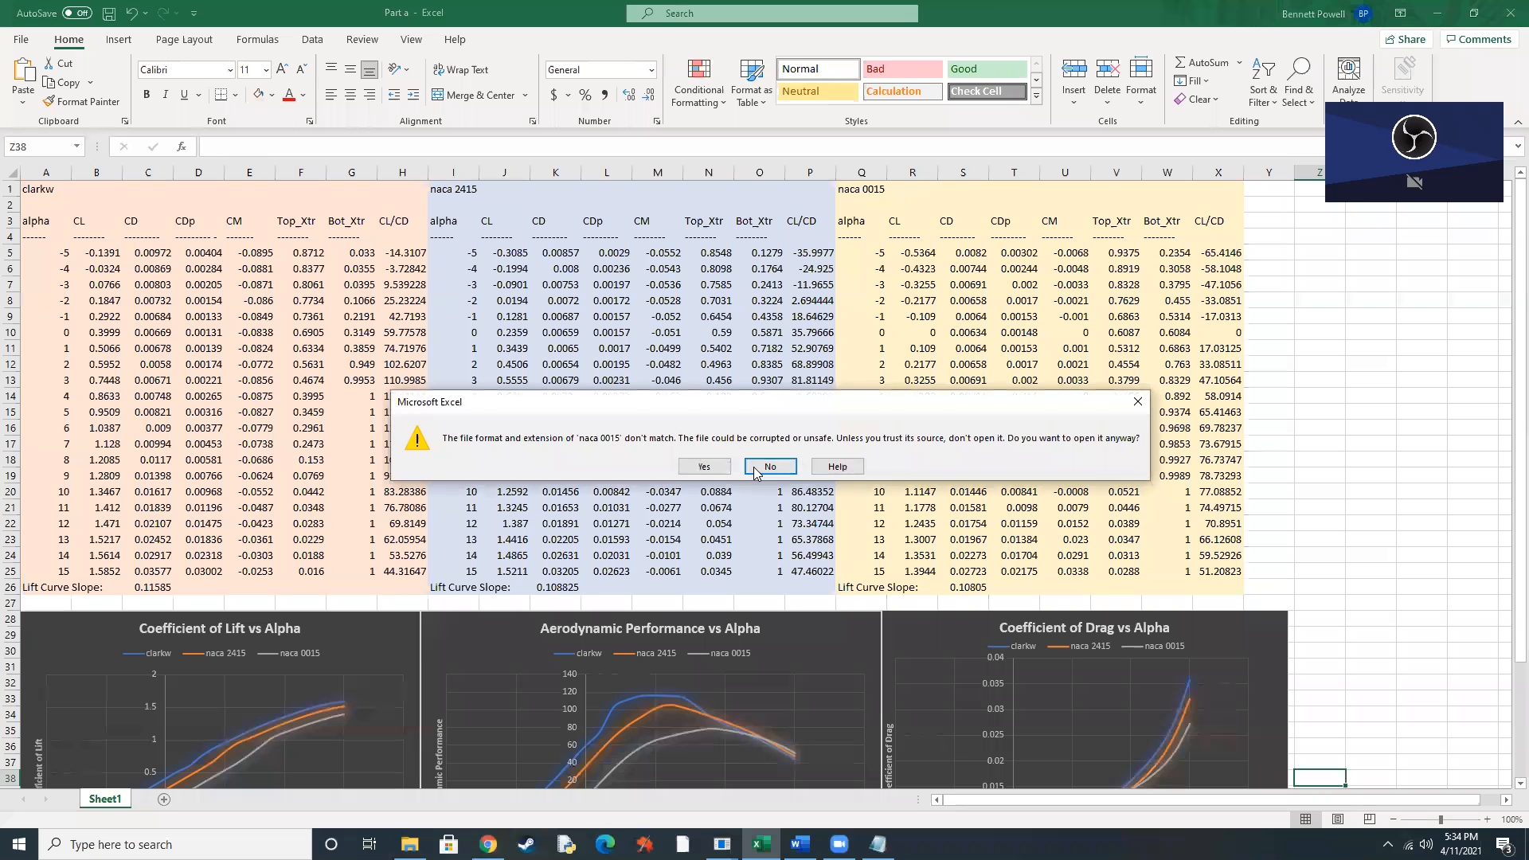
pyautogui.click(818, 475)
pyautogui.click(1270, 504)
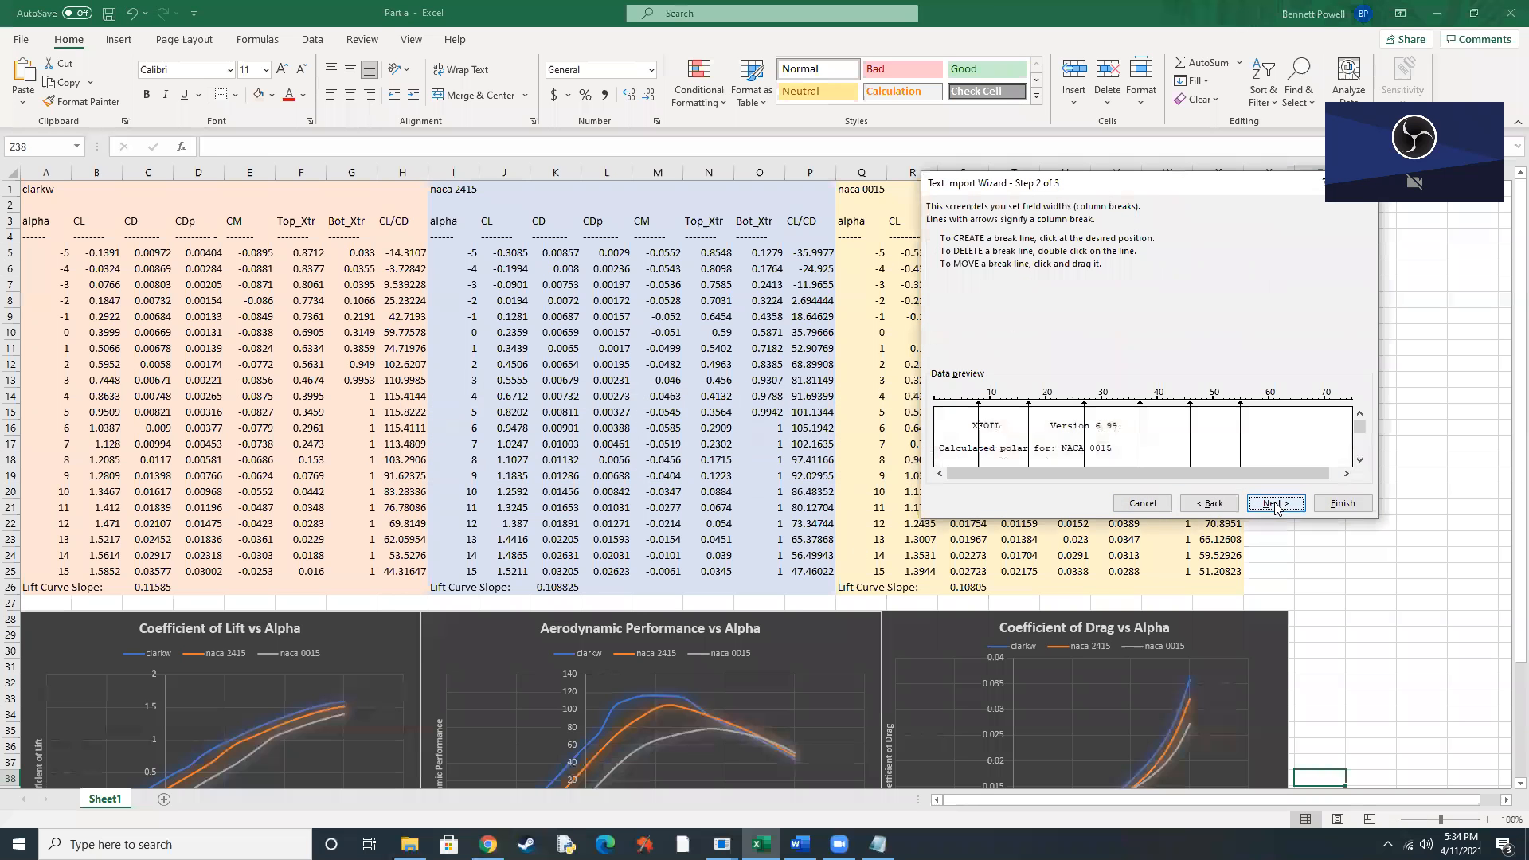
pyautogui.click(1342, 503)
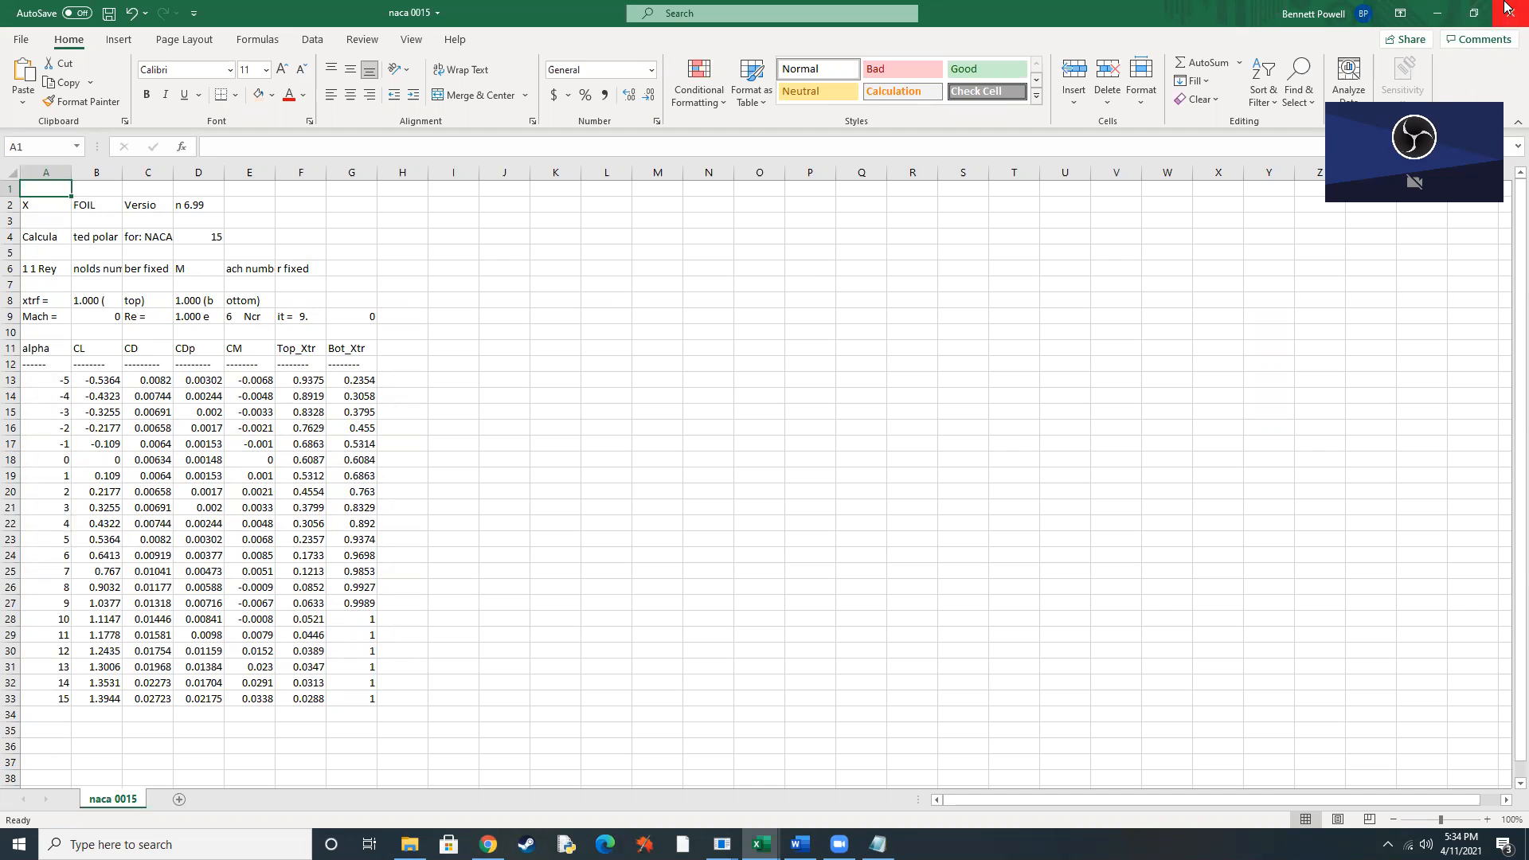
# Switch to XFOIL, generate the NACA 2415 airfoil and set its panel nodes with PANE.
pyautogui.click(1438, 13)
pyautogui.click(1438, 13)
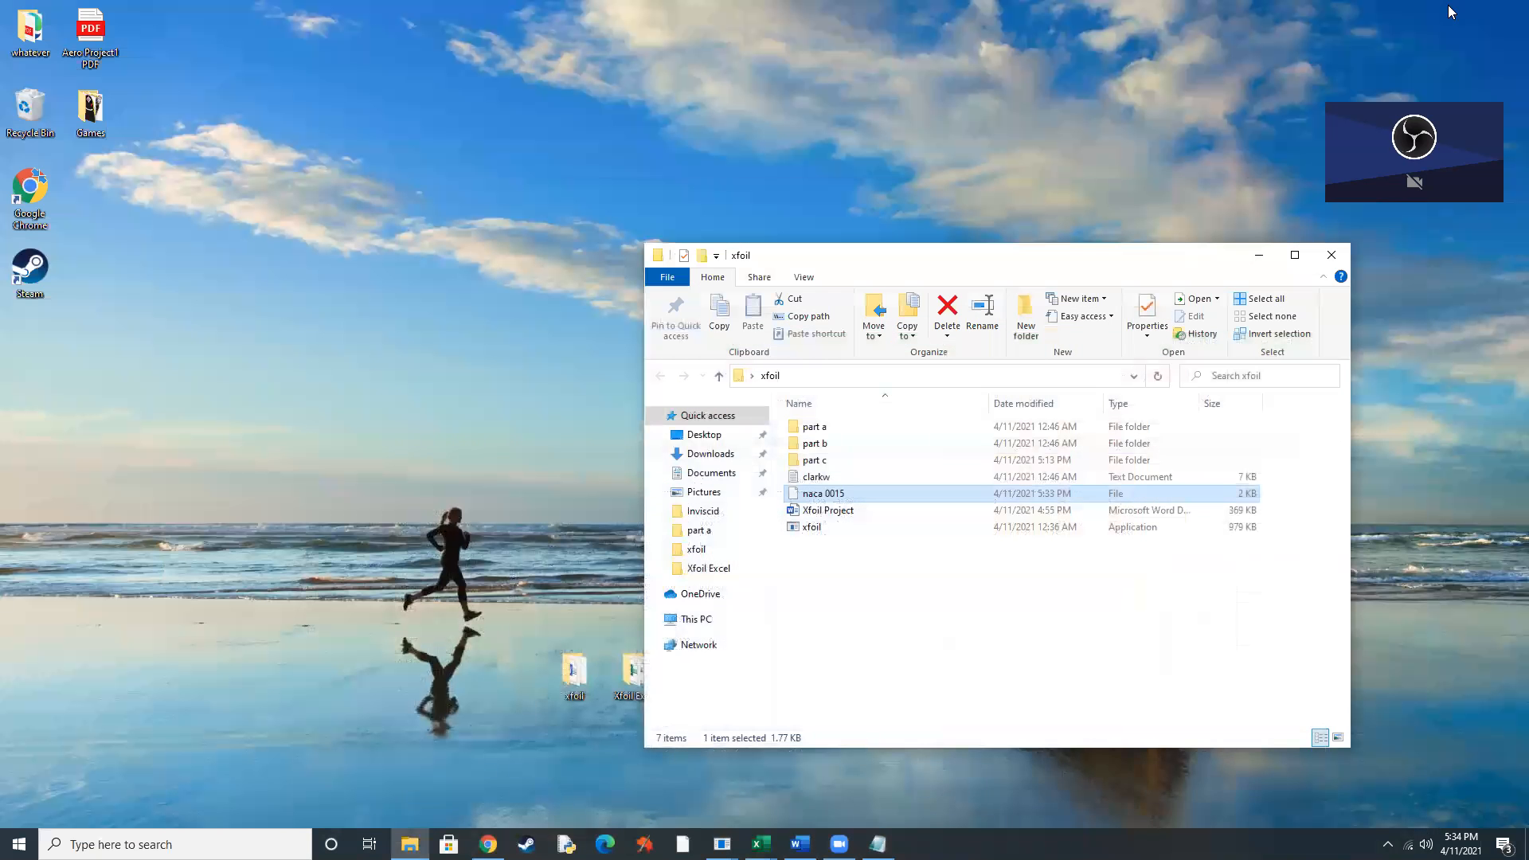
pyautogui.click(1261, 256)
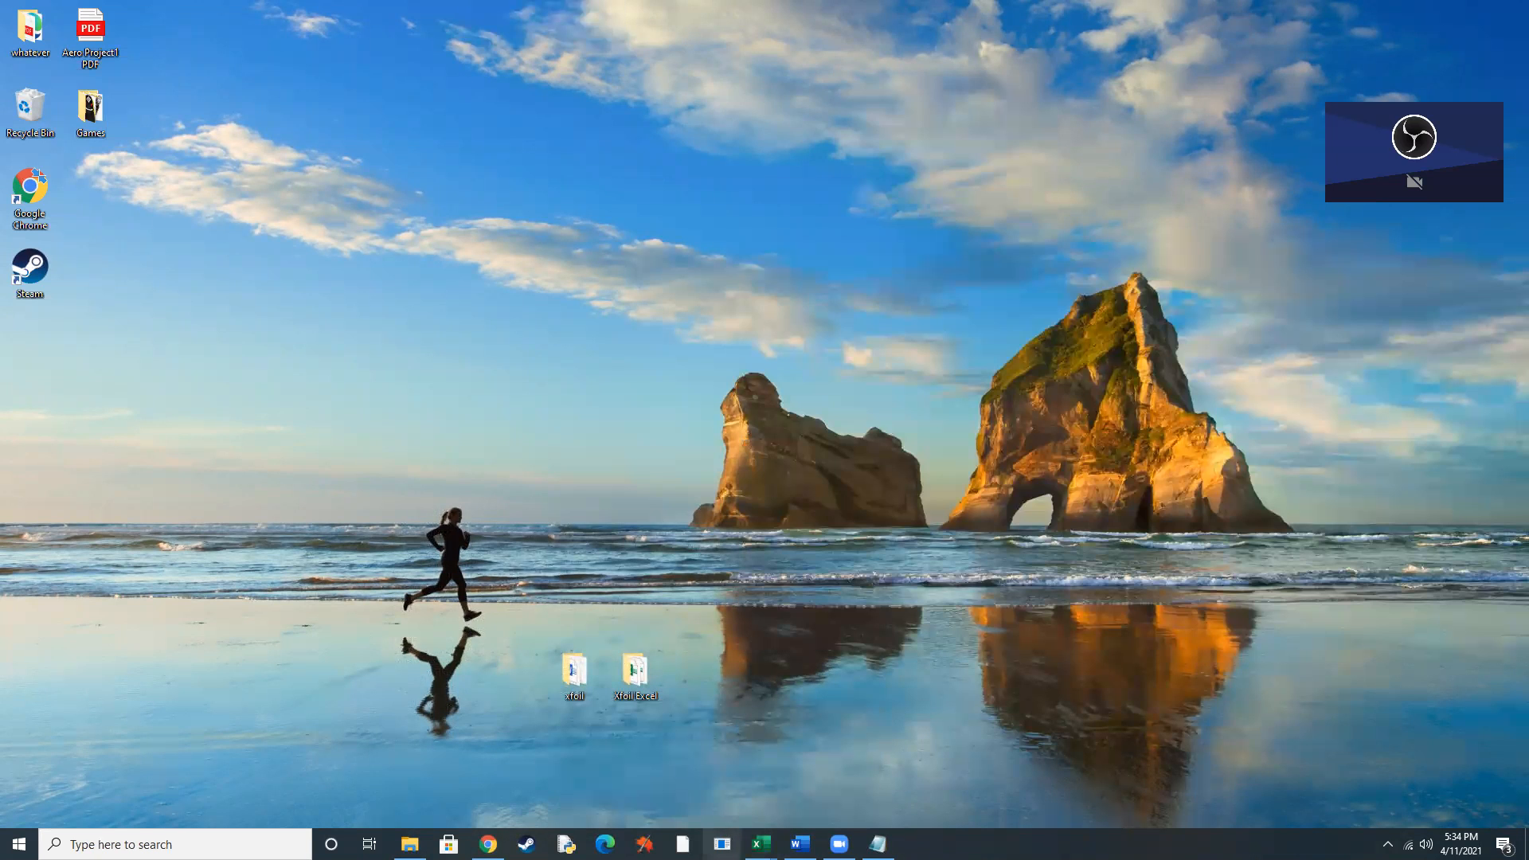
pyautogui.click(722, 844)
pyautogui.write('na')
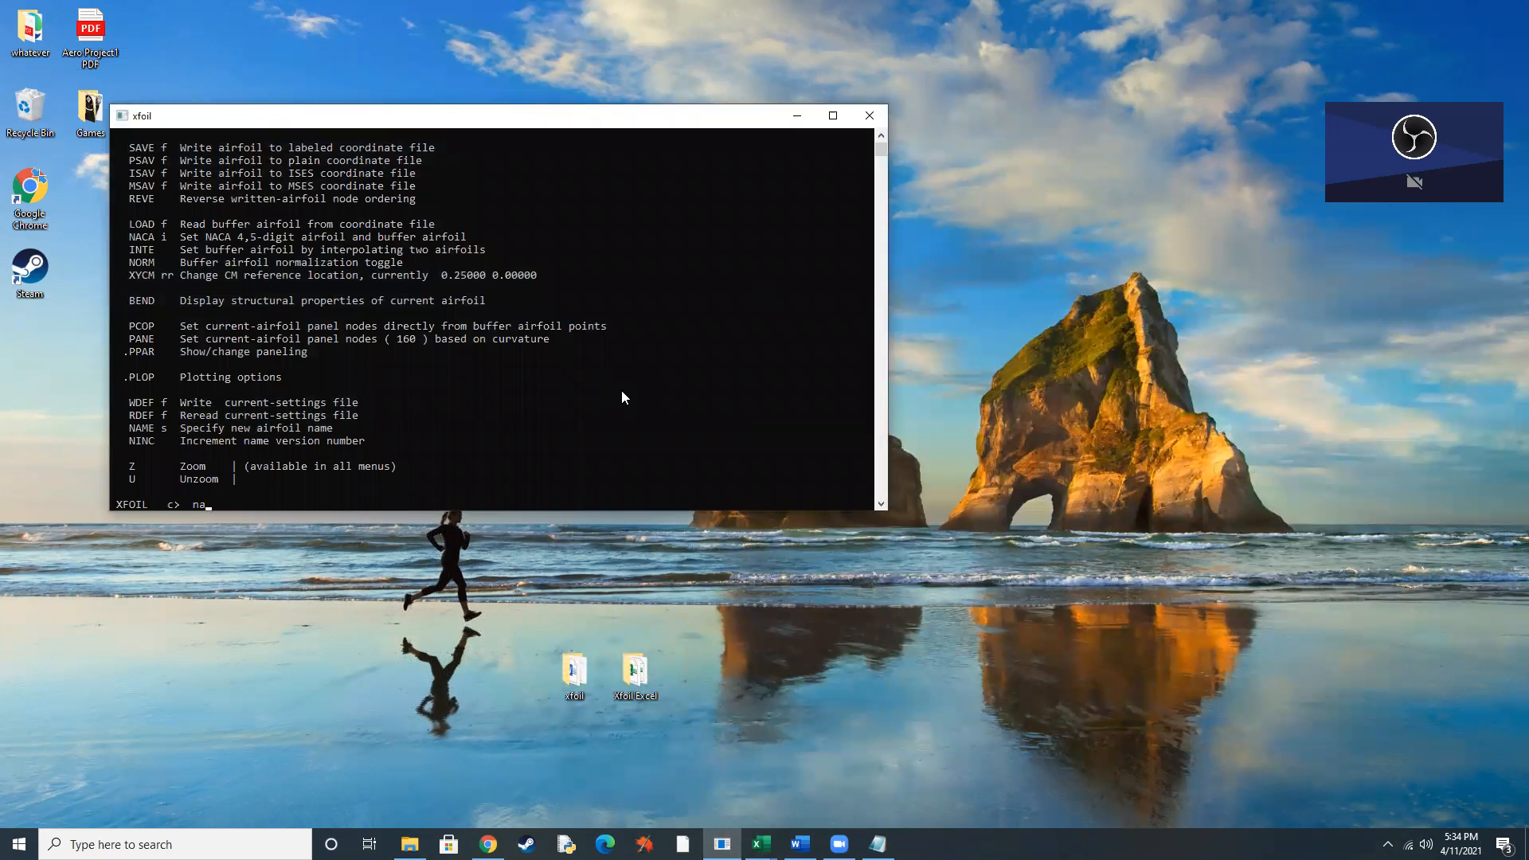
pyautogui.write('ca 2415')
pyautogui.press('Return')
pyautogui.write('pane')
pyautogui.press('Return')
# Bring up the paneling parameters with PPAR and arrange the airfoil plot and console windows so both are accessible.
pyautogui.write('ppar')
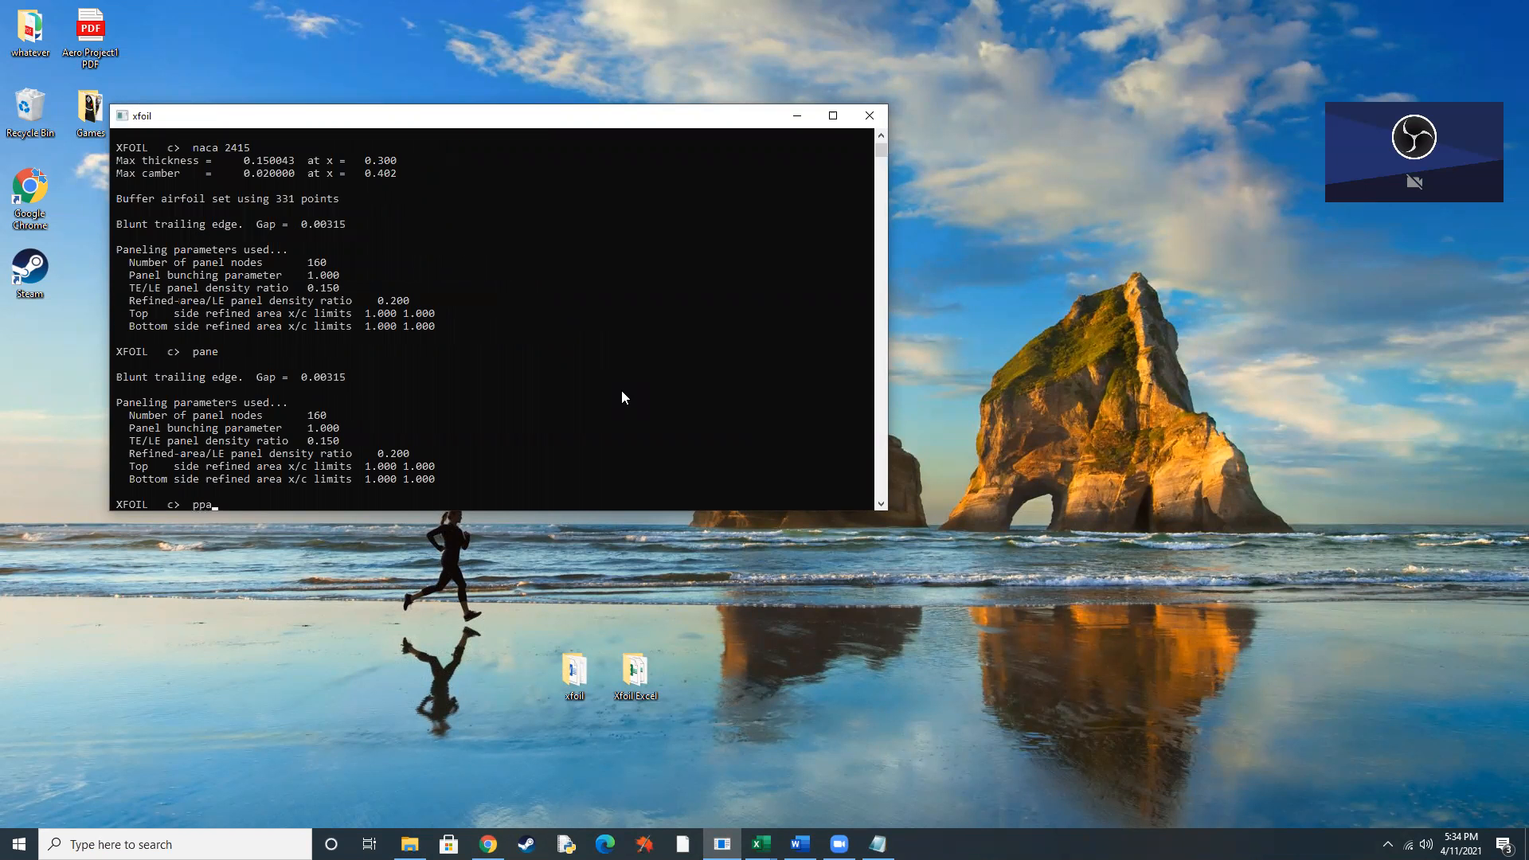
pyautogui.press('Return')
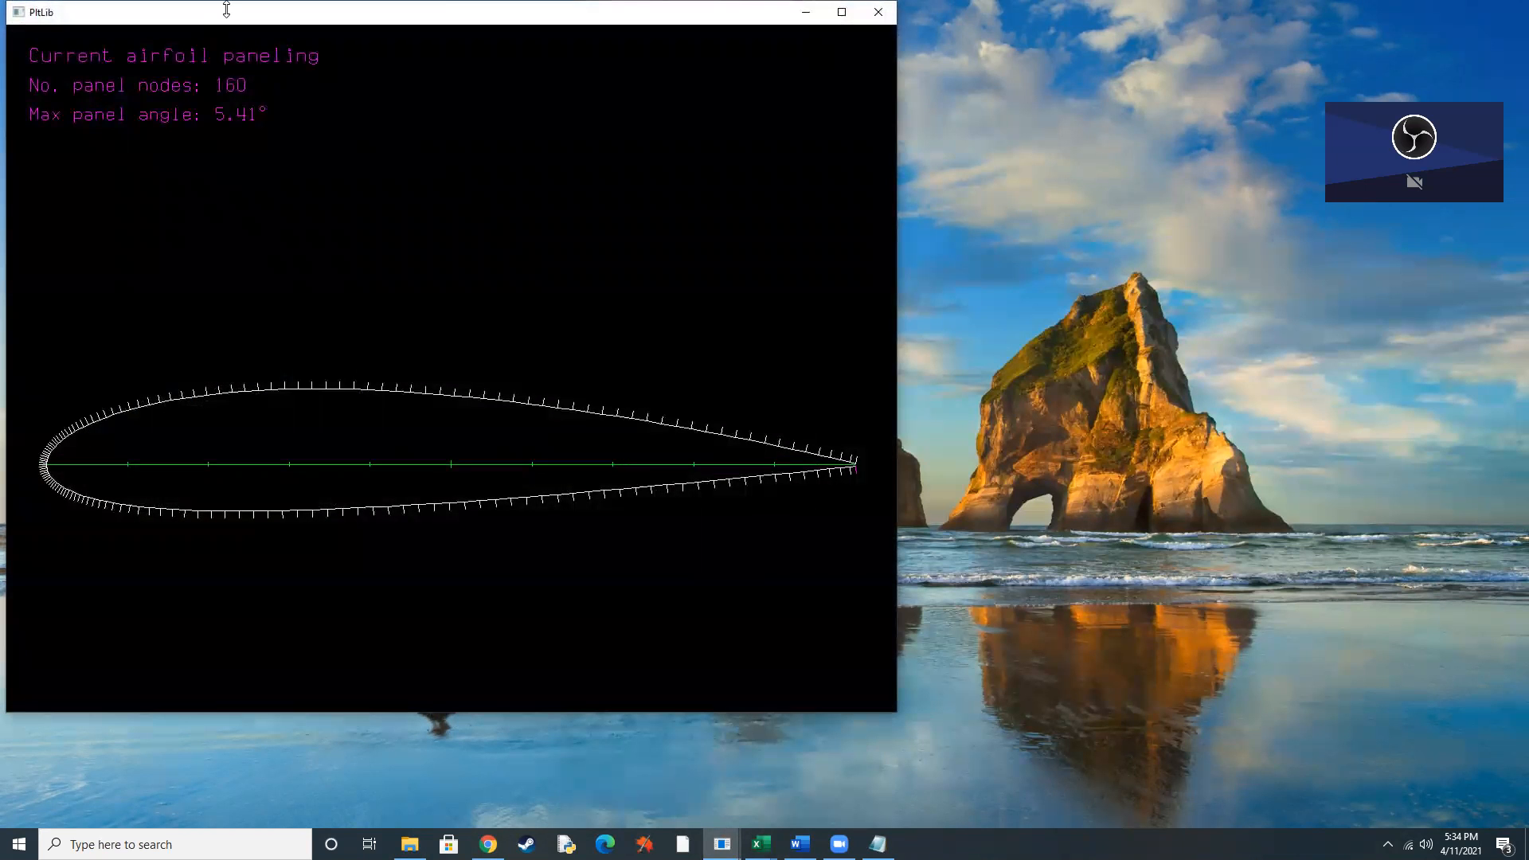
pyautogui.moveTo(227, 16); pyautogui.dragTo(133, 118)
pyautogui.click(817, 221)
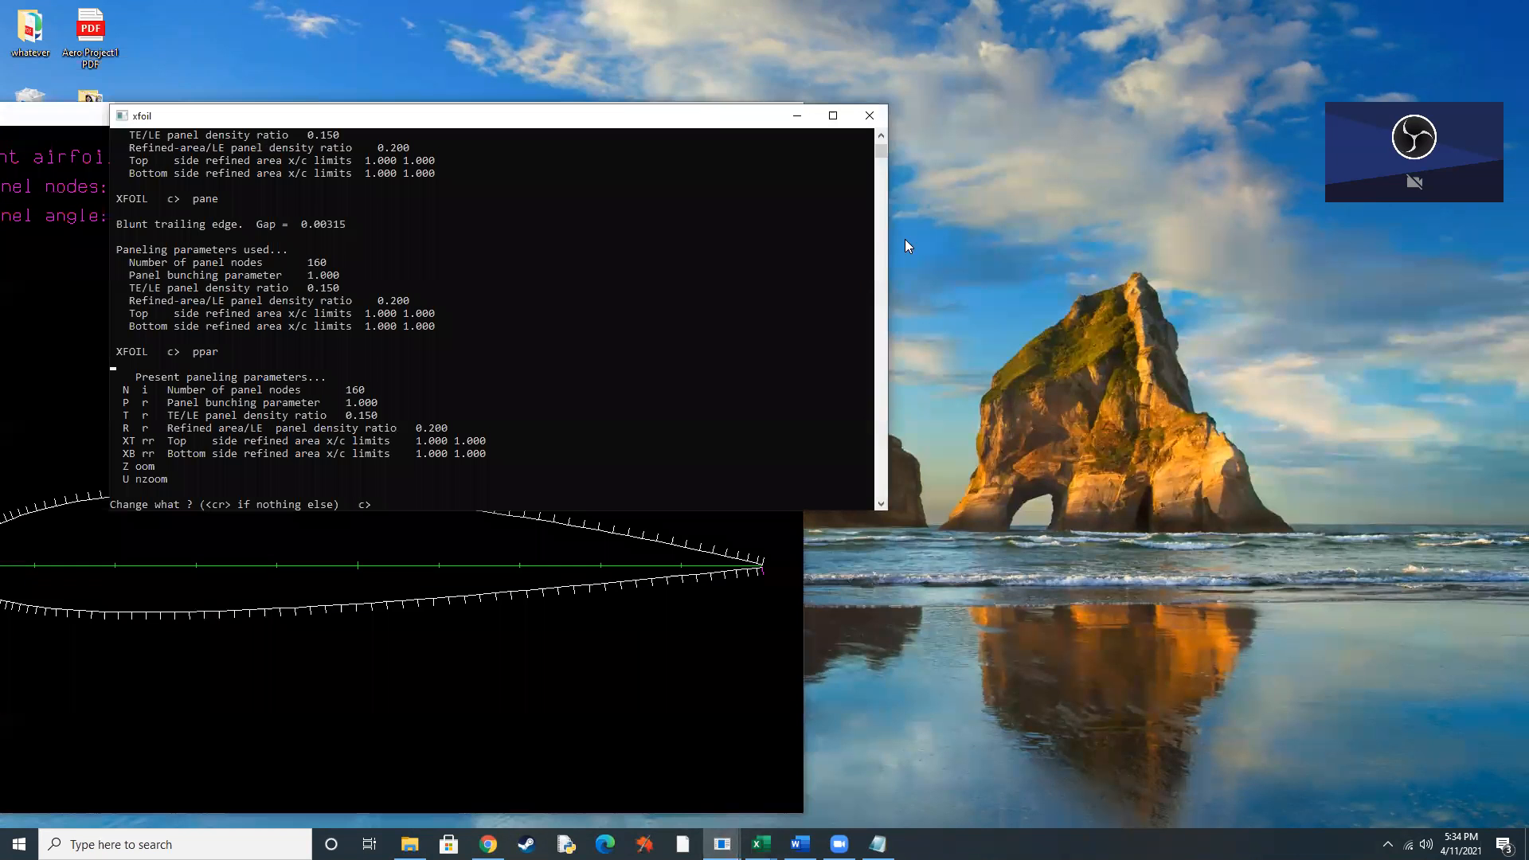
pyautogui.moveTo(692, 105); pyautogui.dragTo(1072, 176)
pyautogui.click(476, 120)
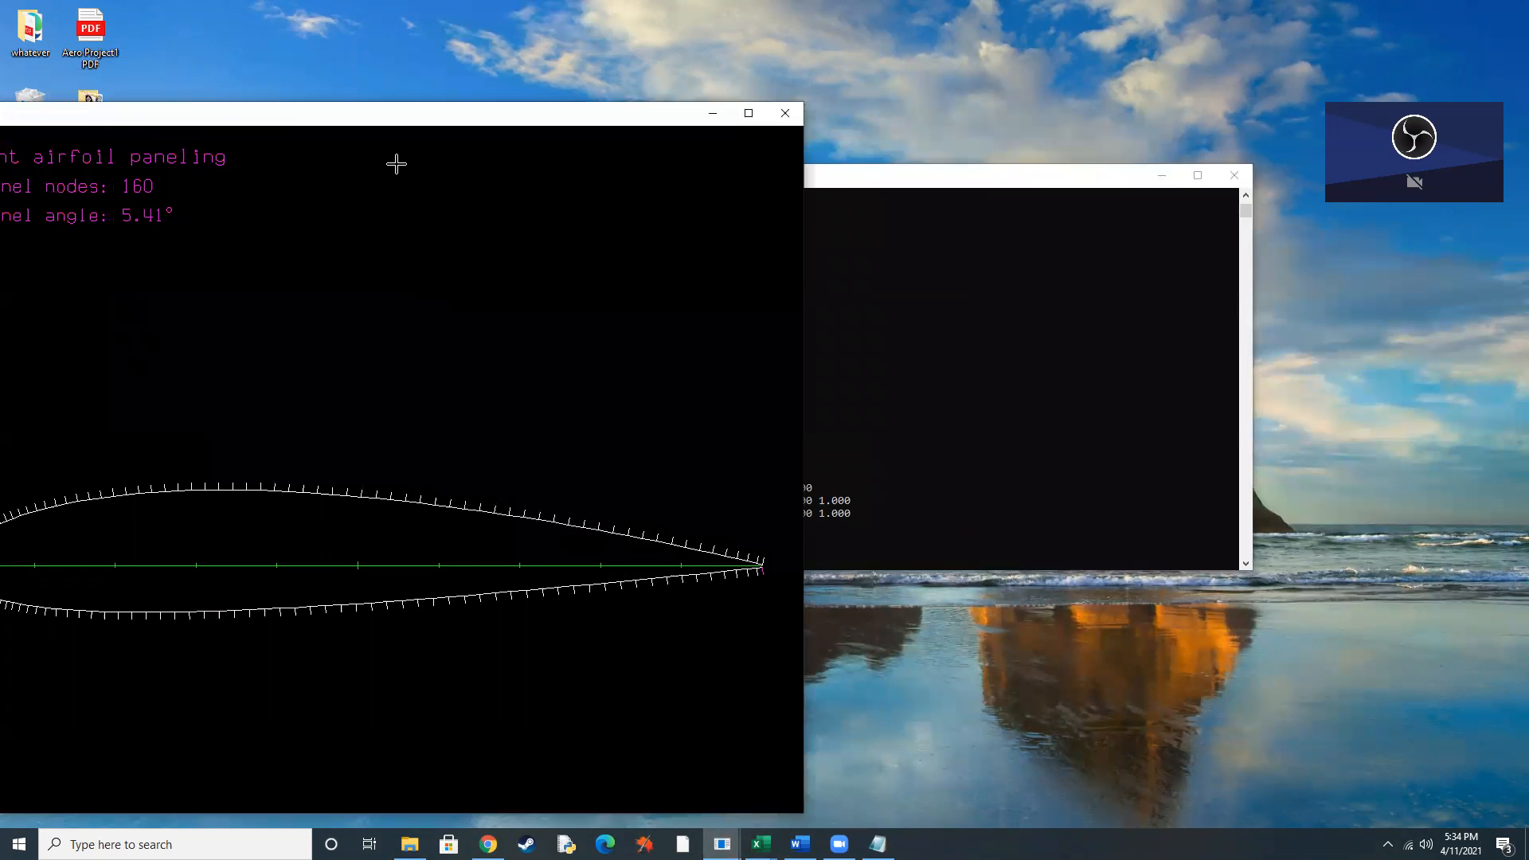
pyautogui.moveTo(528, 118); pyautogui.dragTo(633, 81)
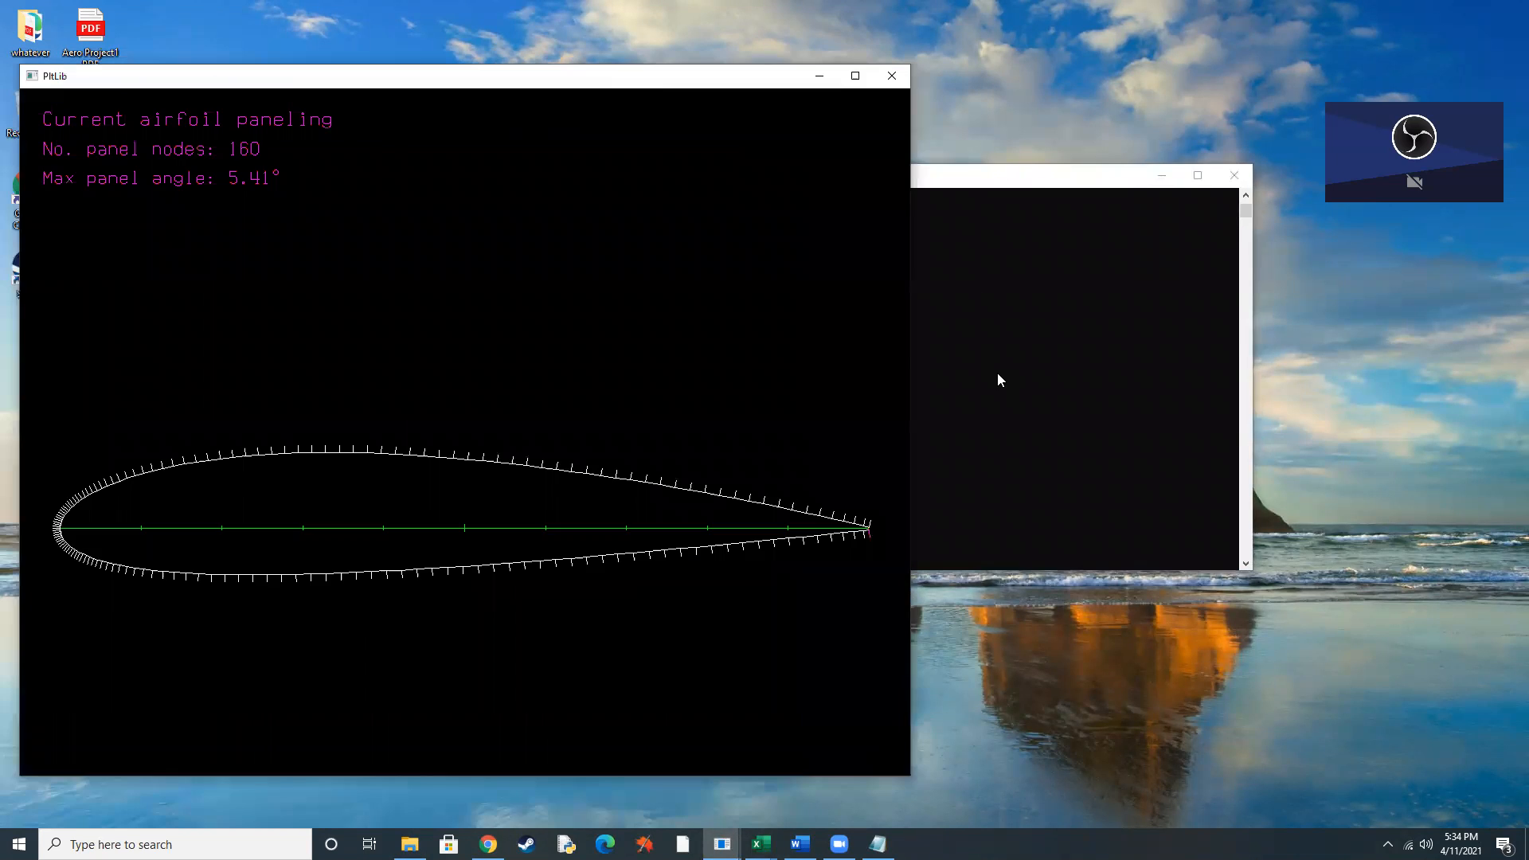
# Set the number of panel nodes to 250 and the TE/LE panel density ratio to 1, returning to the main XFOIL prompt.
pyautogui.click(997, 373)
pyautogui.write('n 250')
pyautogui.press('Return')
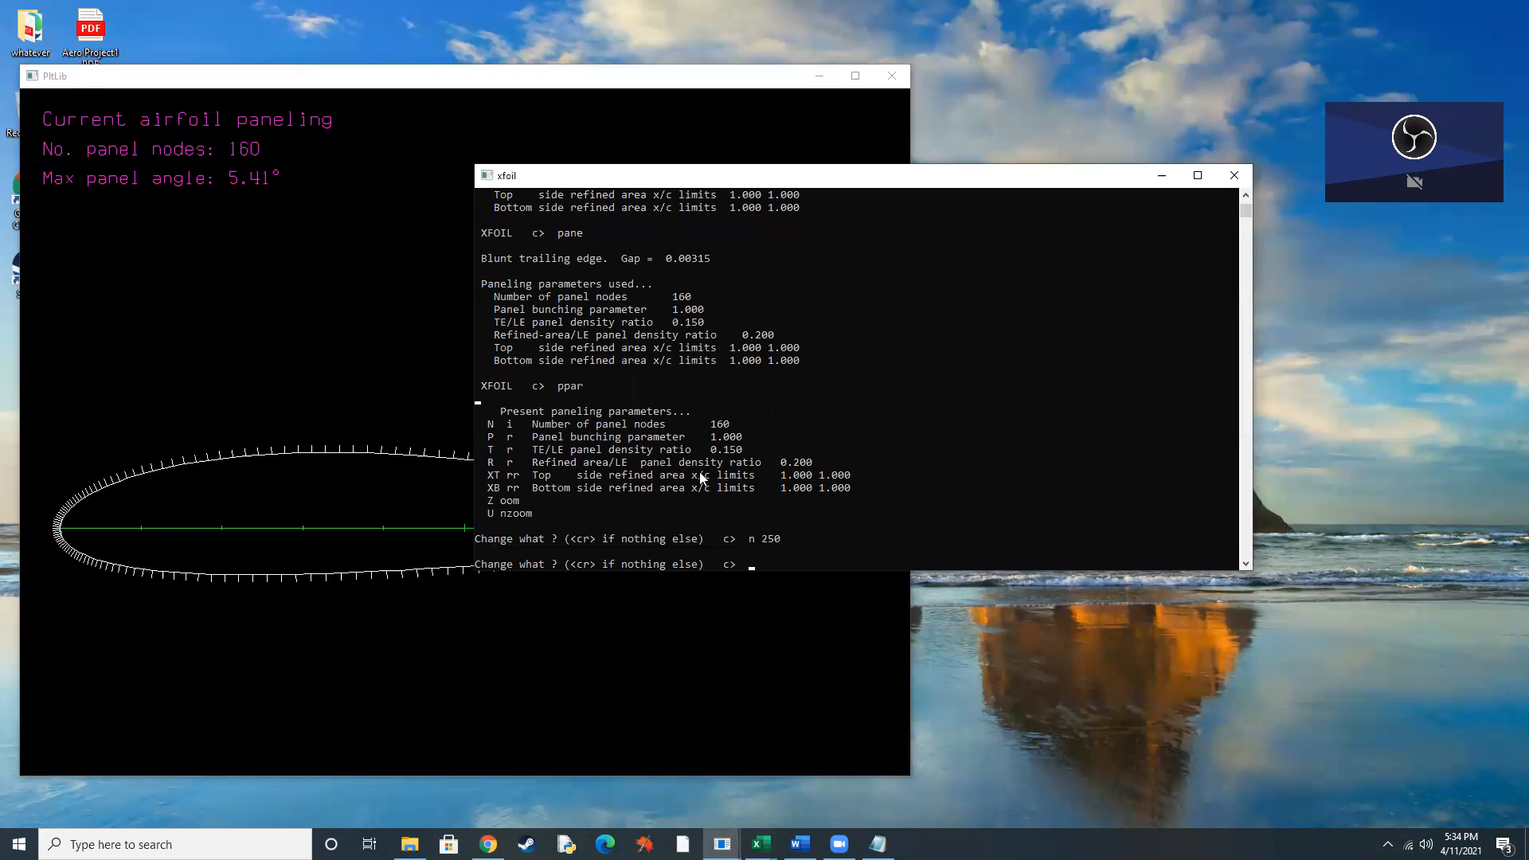
pyautogui.press('Return')
pyautogui.press('Return')
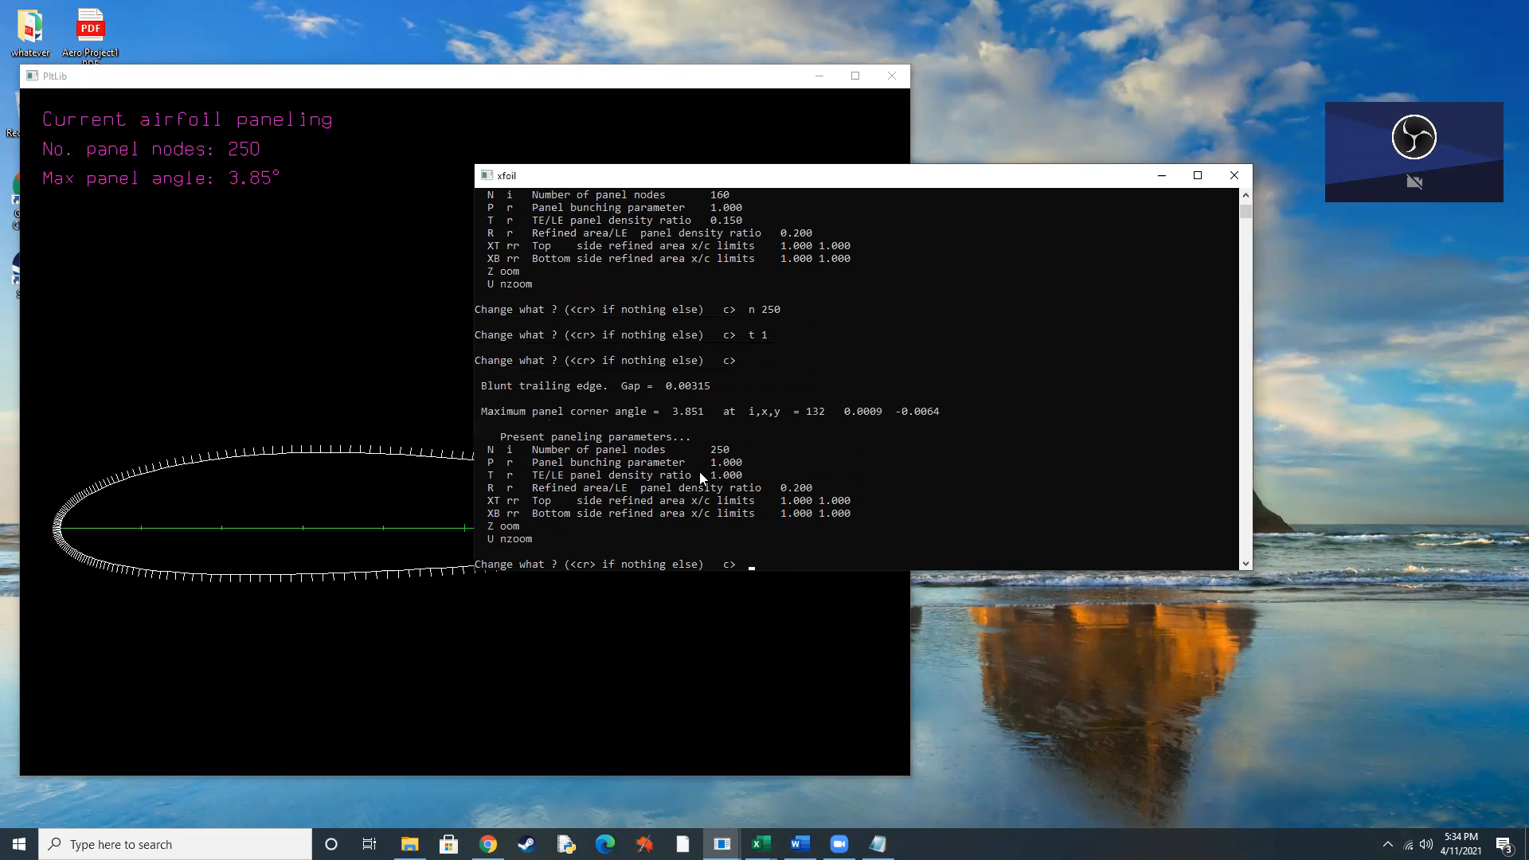
# Enter OPER mode and enable viscous analysis with a Reynolds number of 1000000.
pyautogui.press('Return')
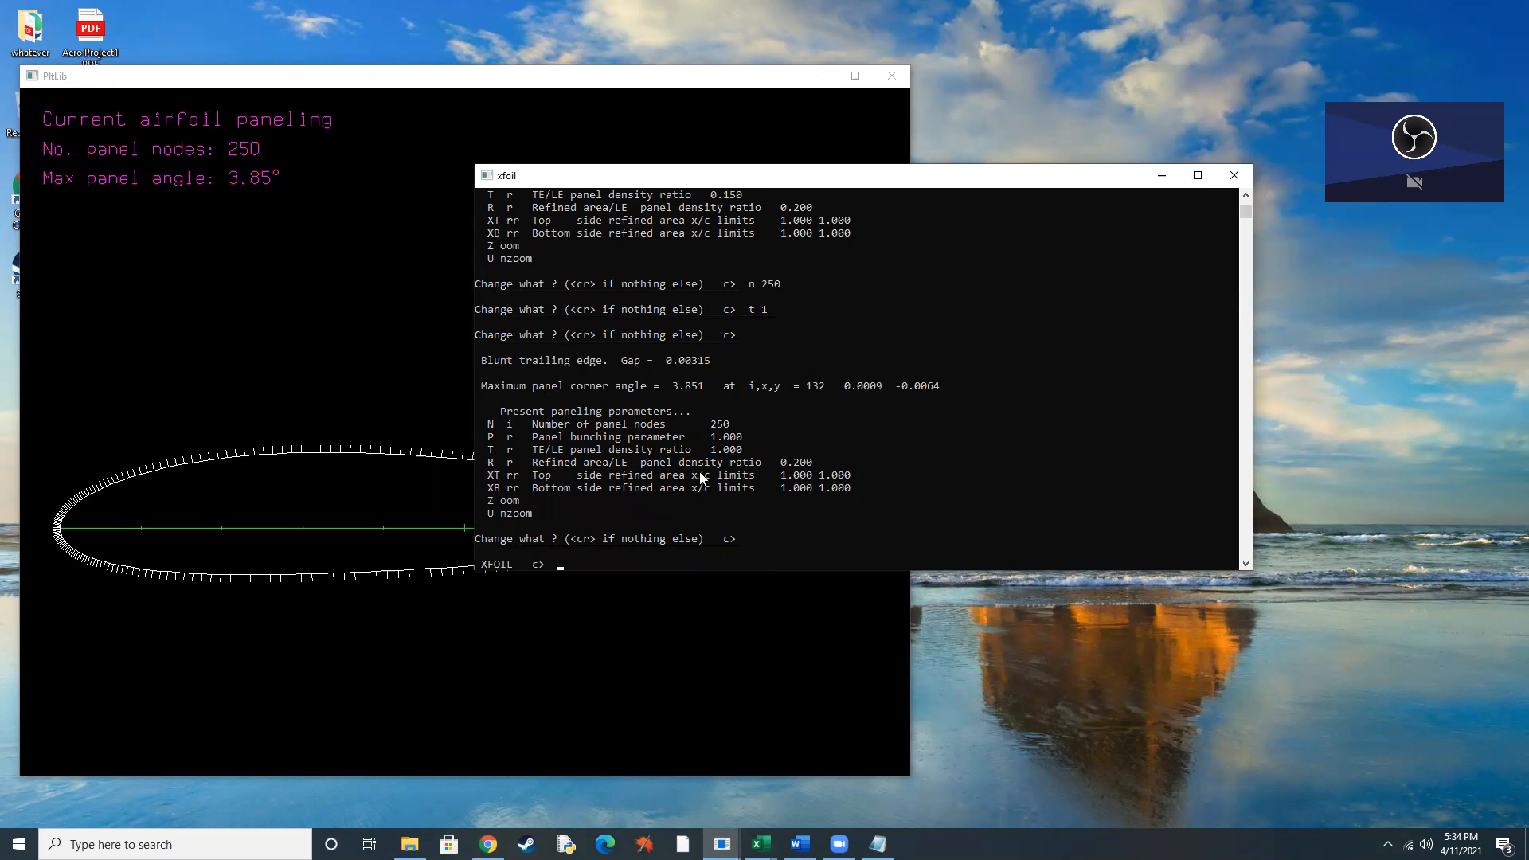
pyautogui.write('oper')
pyautogui.press('Return')
pyautogui.write('visc')
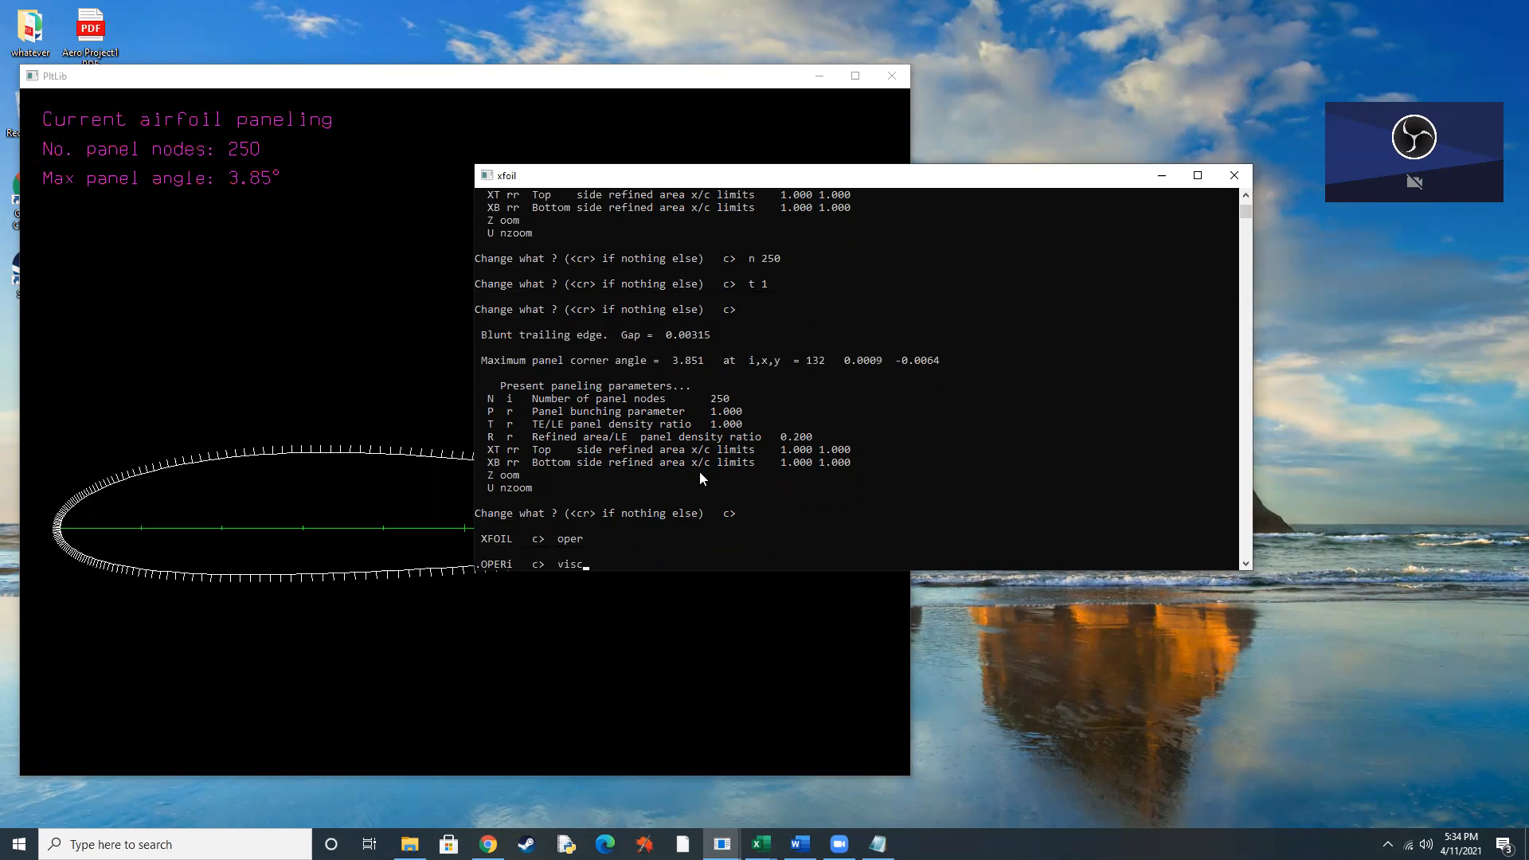
pyautogui.press('Return')
pyautogui.write('100')
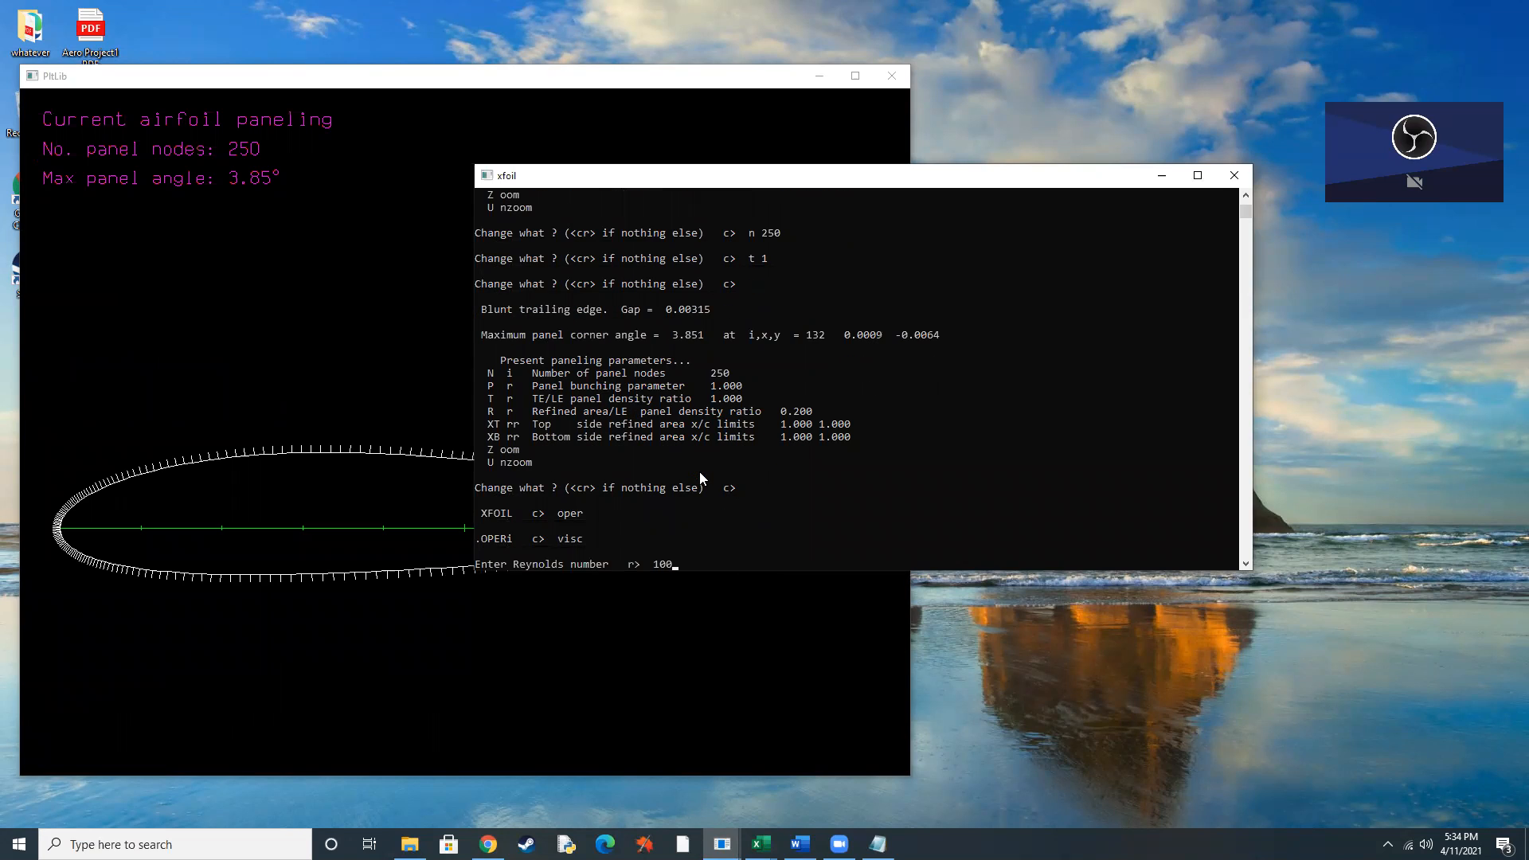
pyautogui.write('0000')
pyautogui.press('Return')
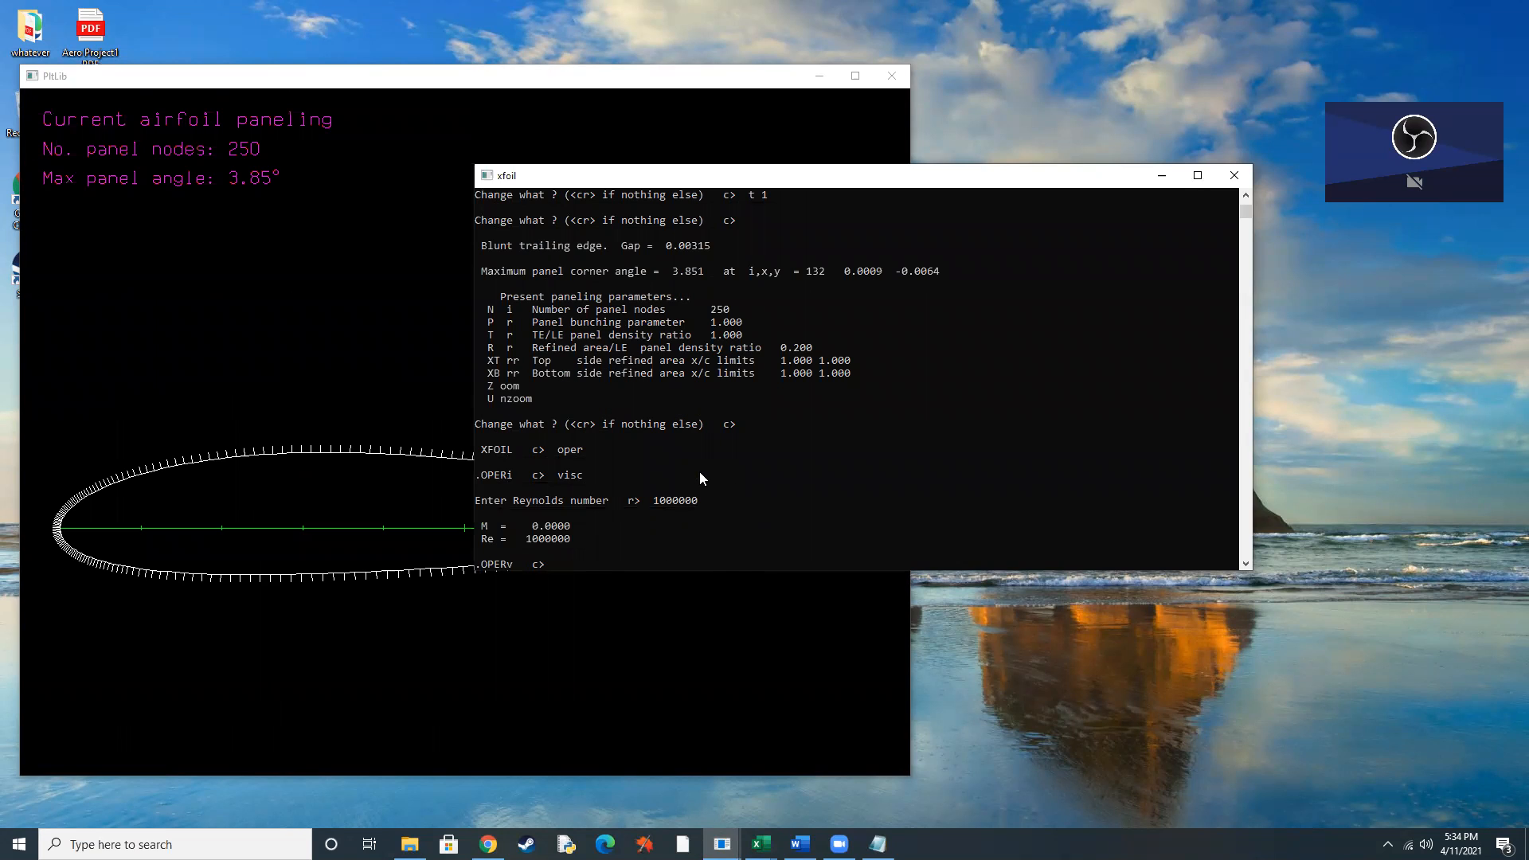
# Enable polar accumulation with PACC, saving the polar to the file naca 2415 without a dump file.
pyautogui.write('pacc')
pyautogui.press('Return')
pyautogui.write('naca 2415')
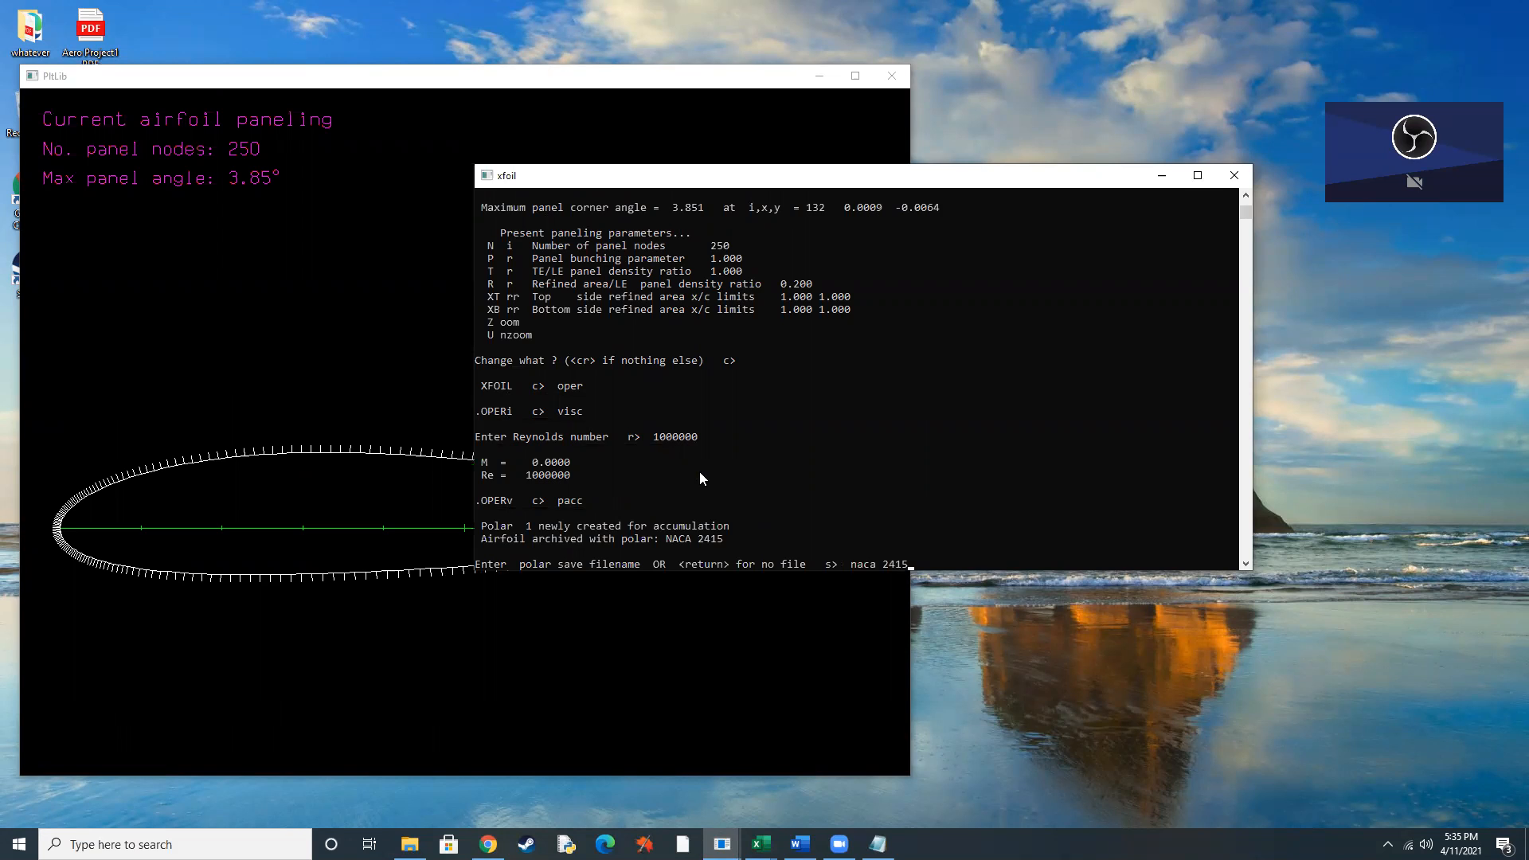
pyautogui.press('Return')
# Run the NACA 2415 alpha sequence with ASEQ from -5 to 15 degrees in 1-degree increments.
pyautogui.press('Return')
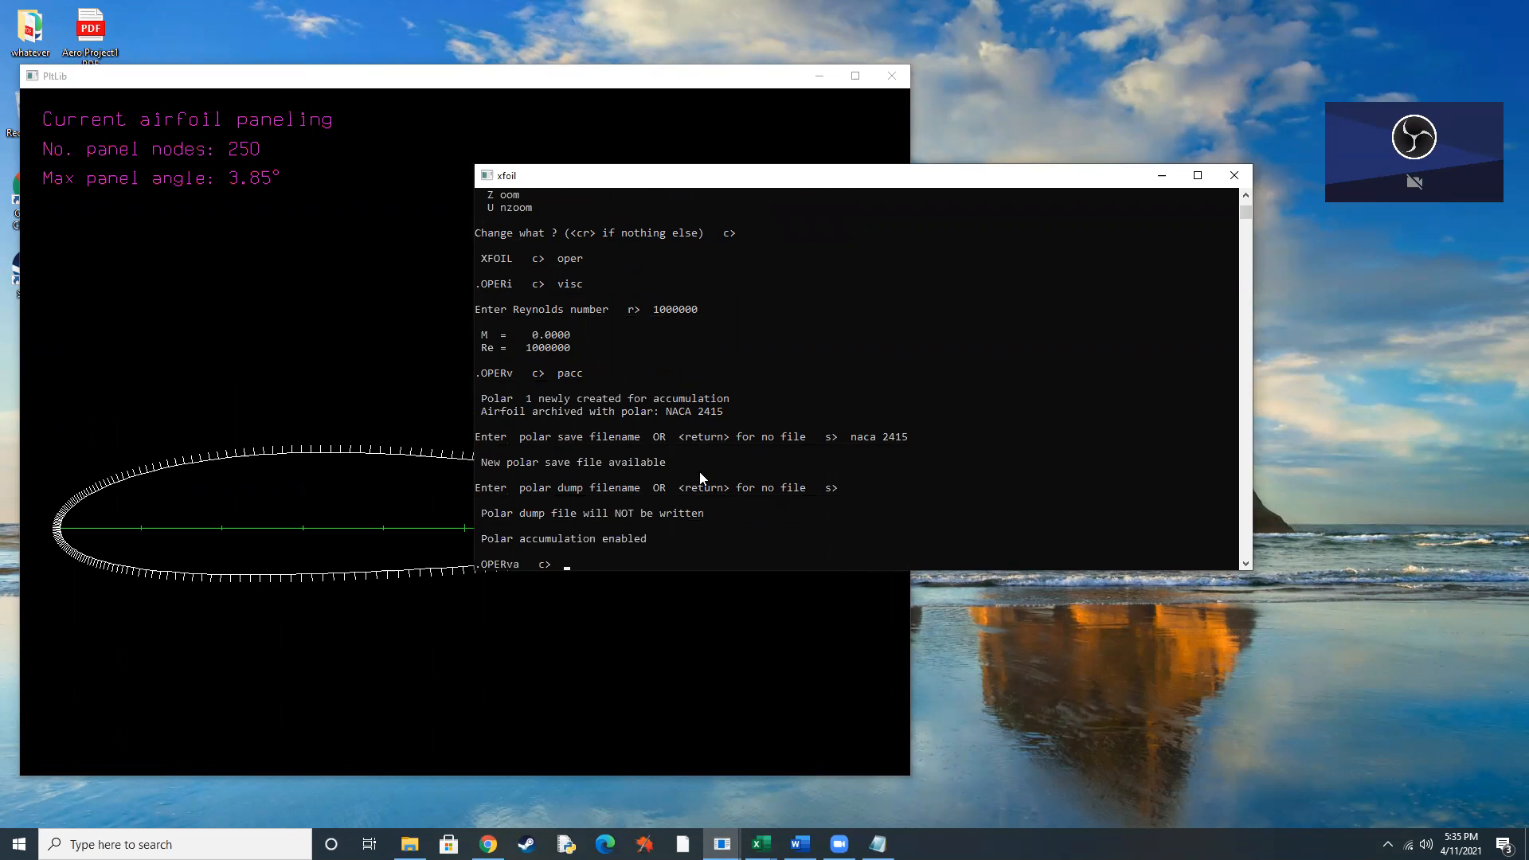
pyautogui.write('aseq -5 15 1')
pyautogui.press('Return')
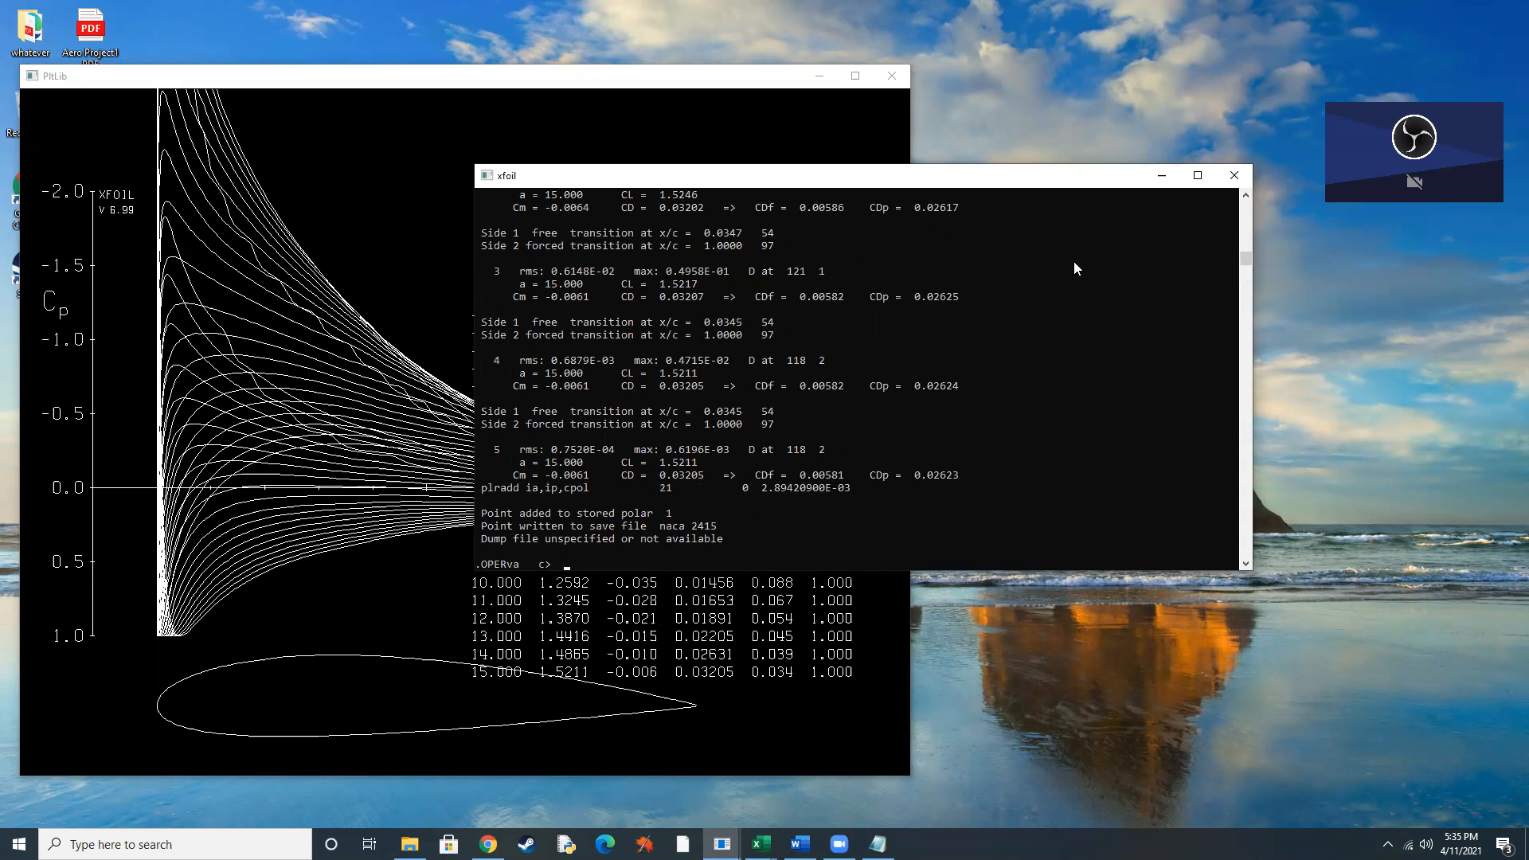
# Open the saved naca 2415 polar file from the xfoil folder in Notepad, examine its coefficient table and close it.
pyautogui.click(1162, 176)
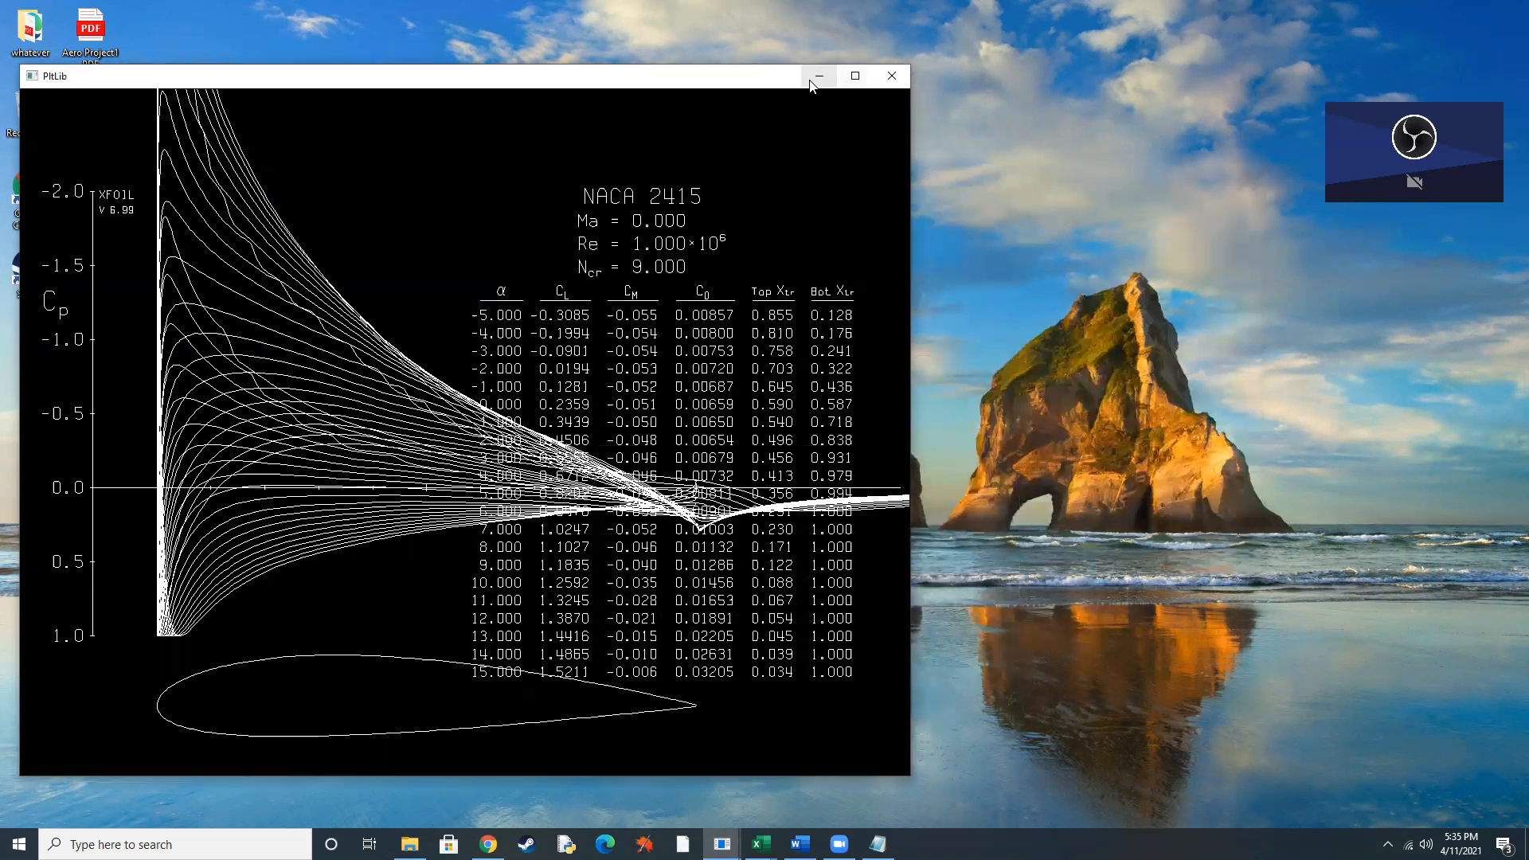
pyautogui.click(819, 76)
pyautogui.doubleClick(576, 674)
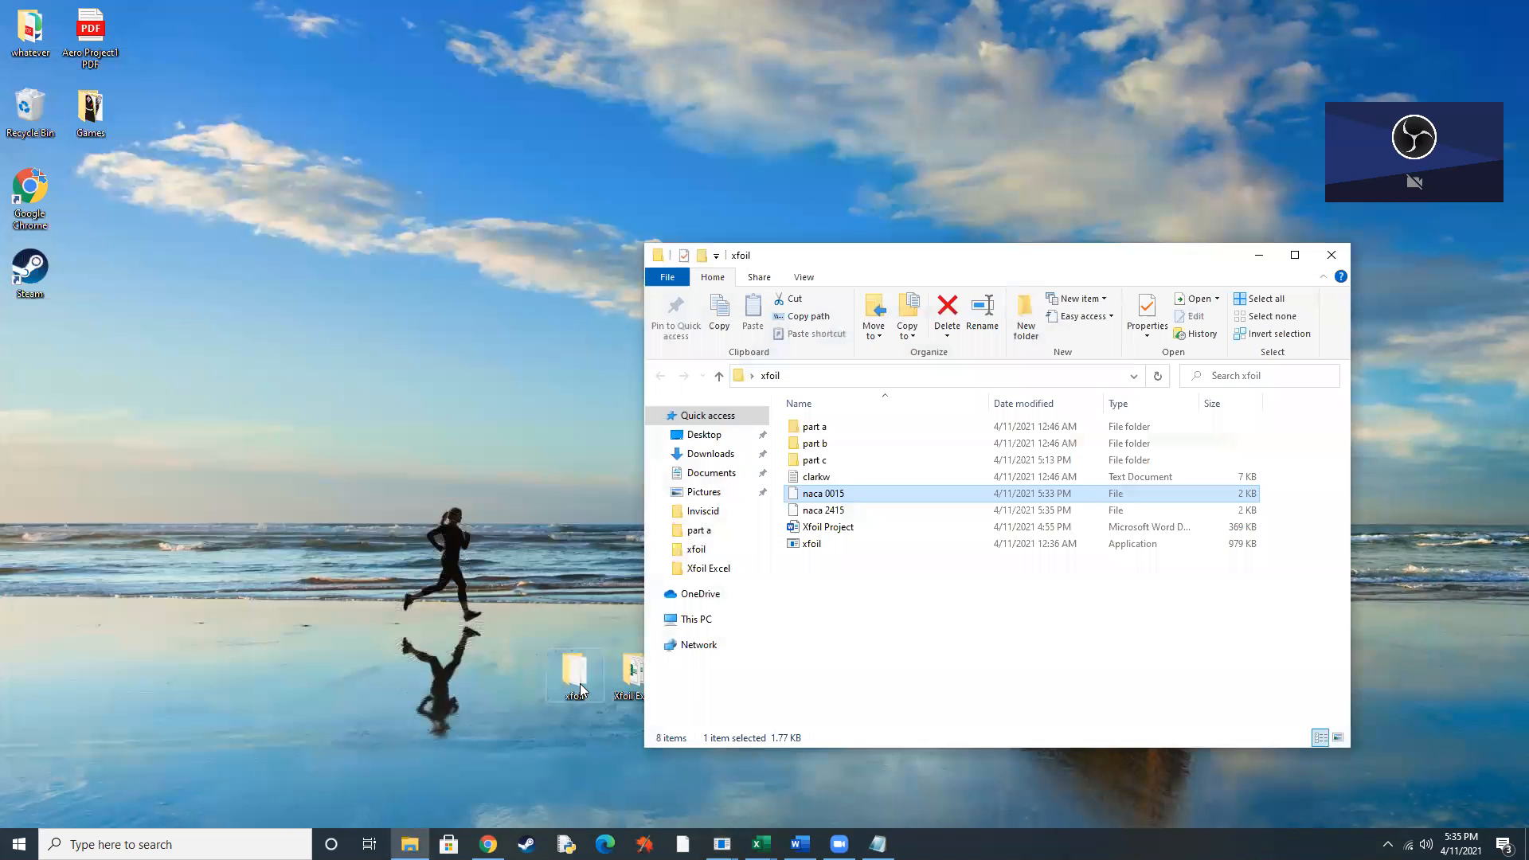
pyautogui.doubleClick(827, 514)
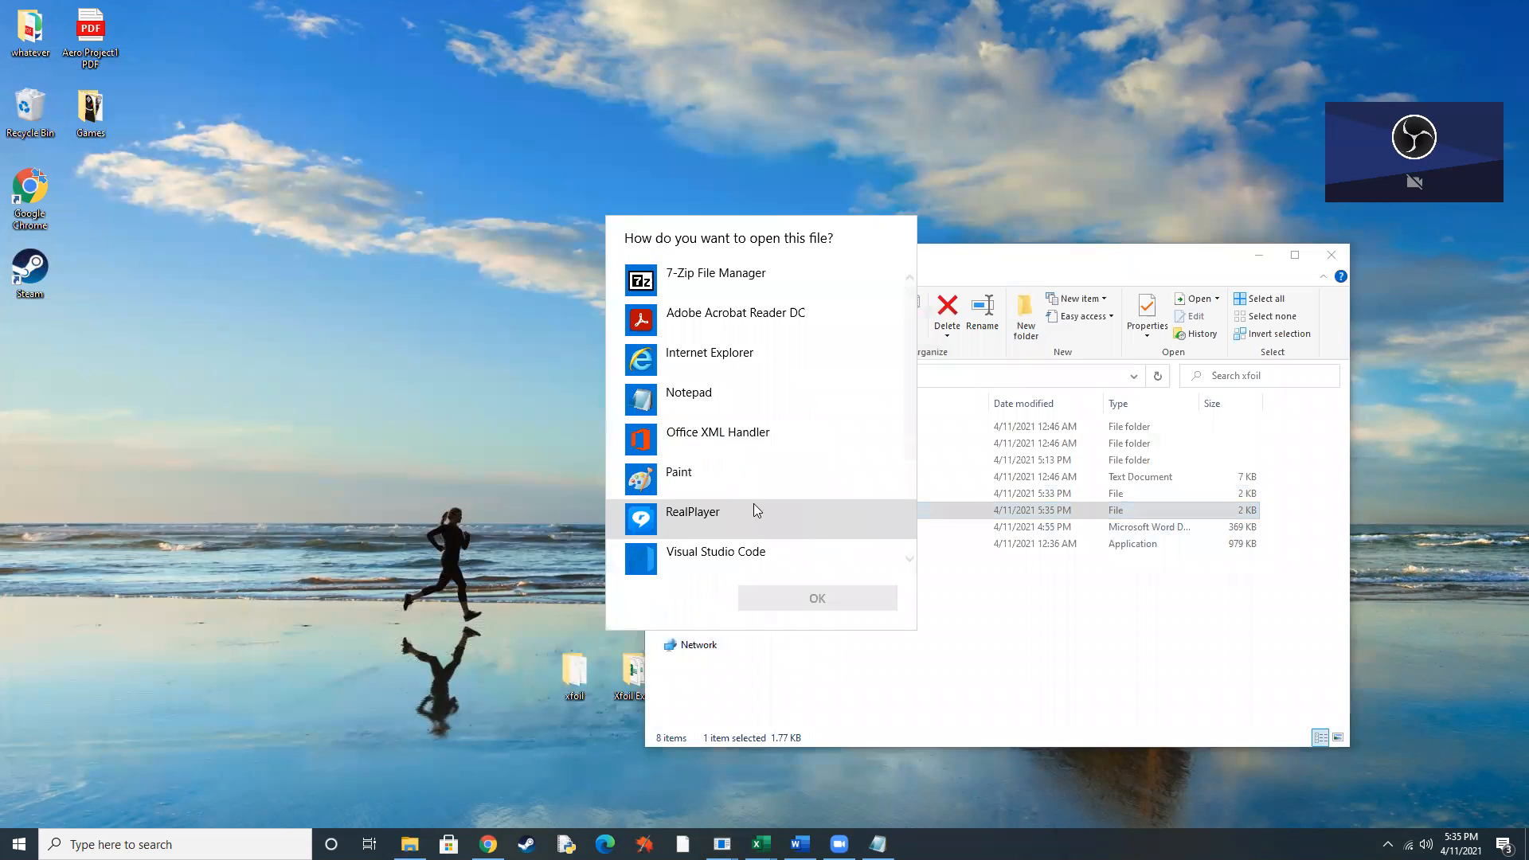
pyautogui.click(714, 402)
pyautogui.click(791, 590)
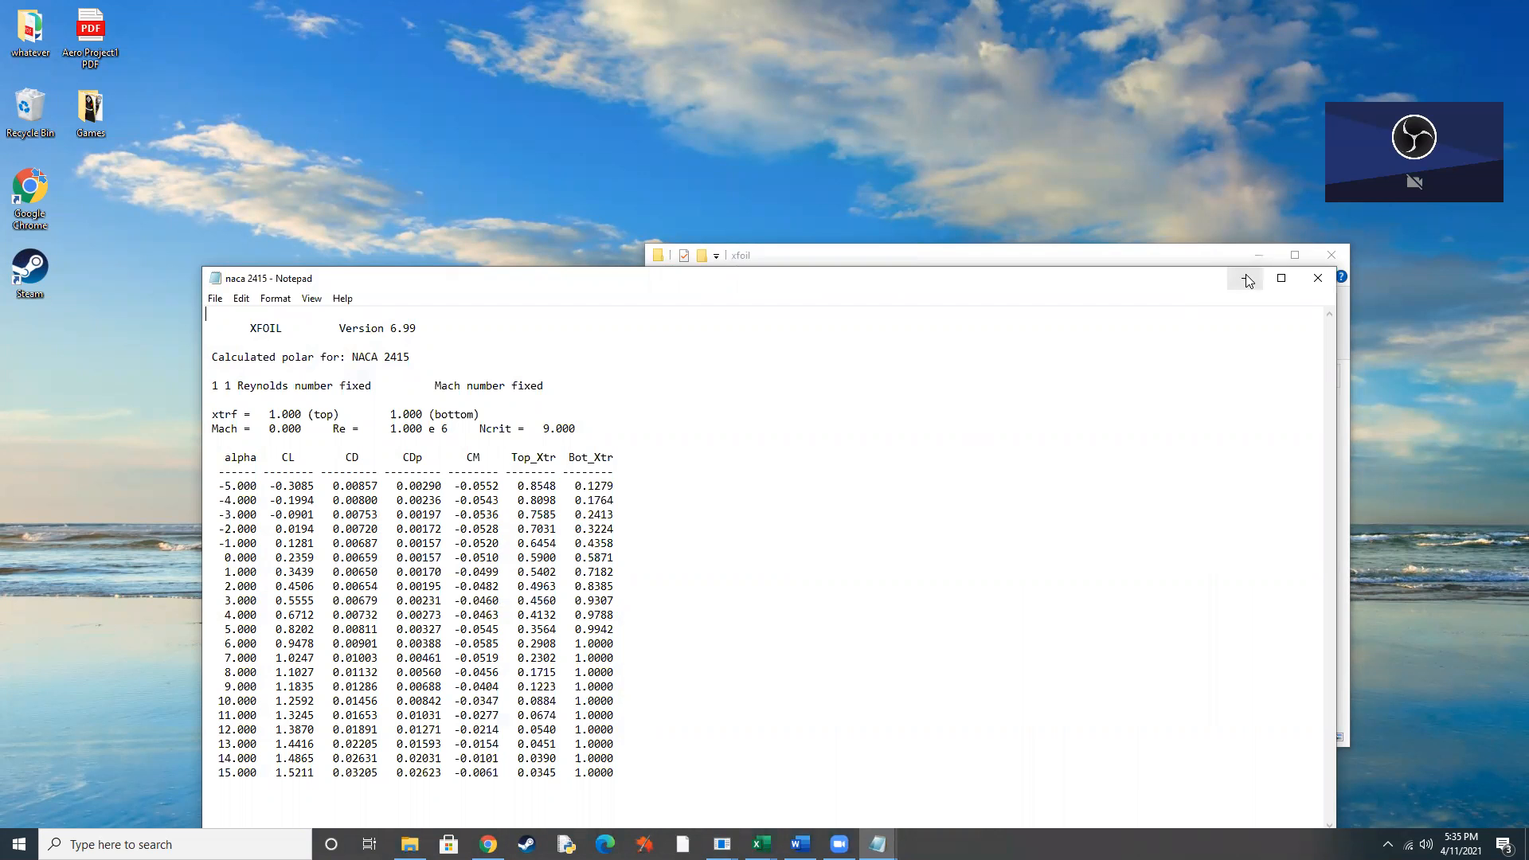
pyautogui.click(1319, 278)
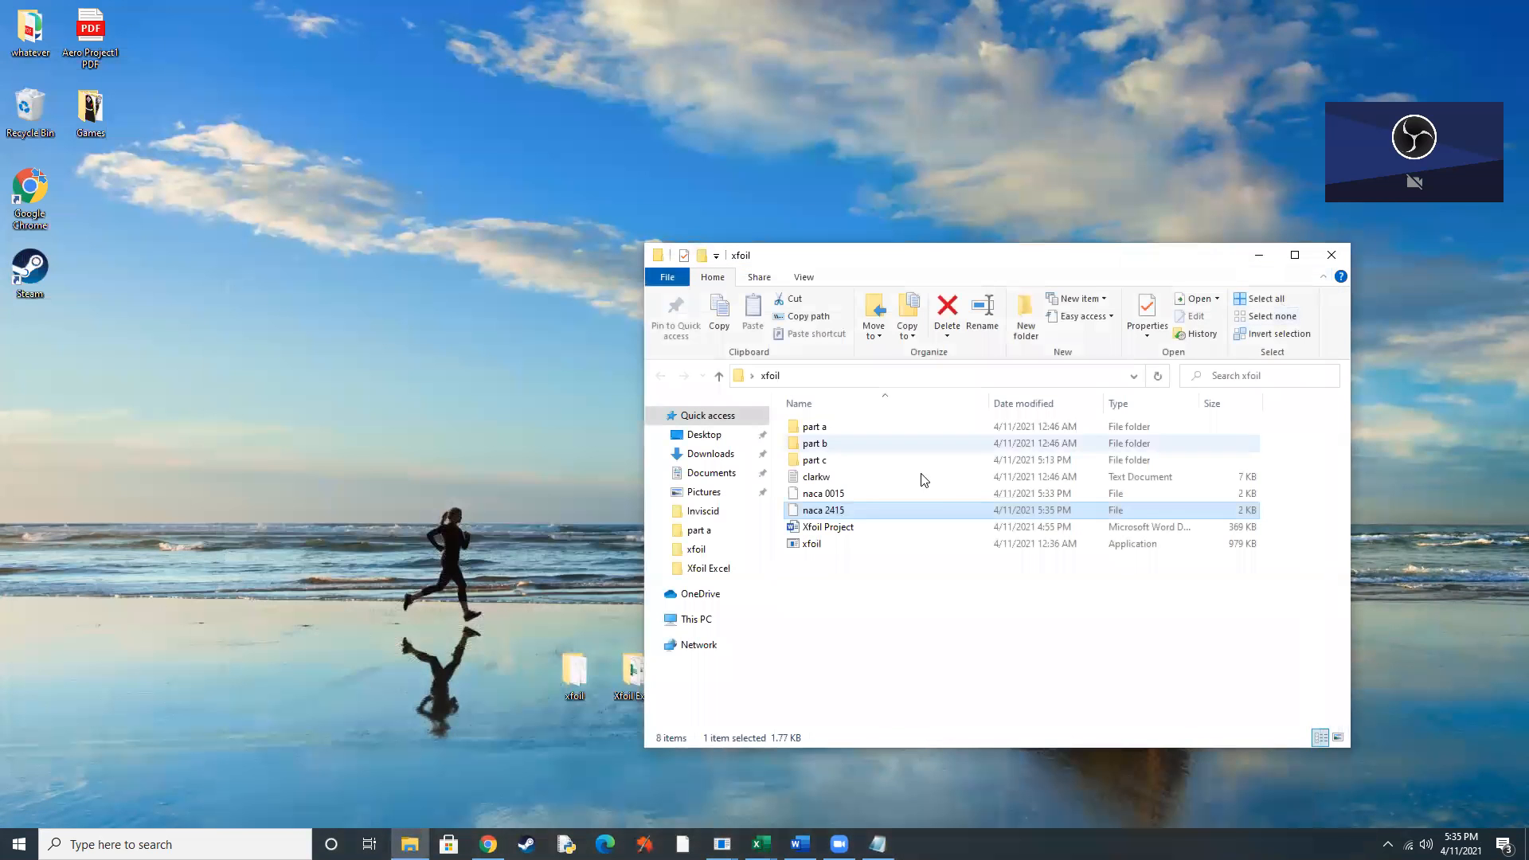
pyautogui.click(1262, 258)
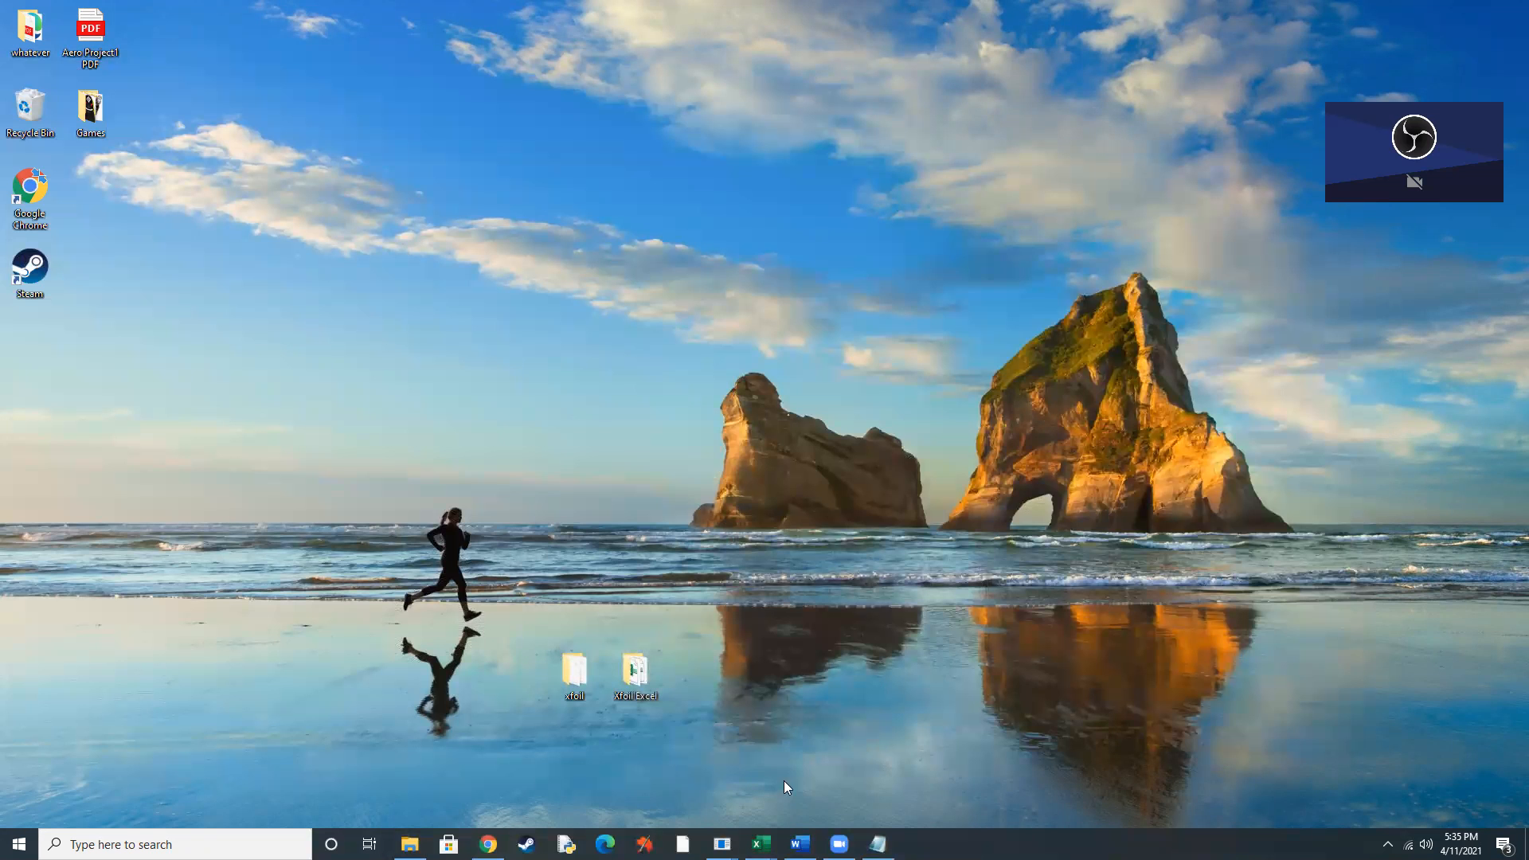
# Switch to Excel and open the naca 2415 polar file from the xfoil folder.
pyautogui.moveTo(761, 843)
pyautogui.click(804, 793)
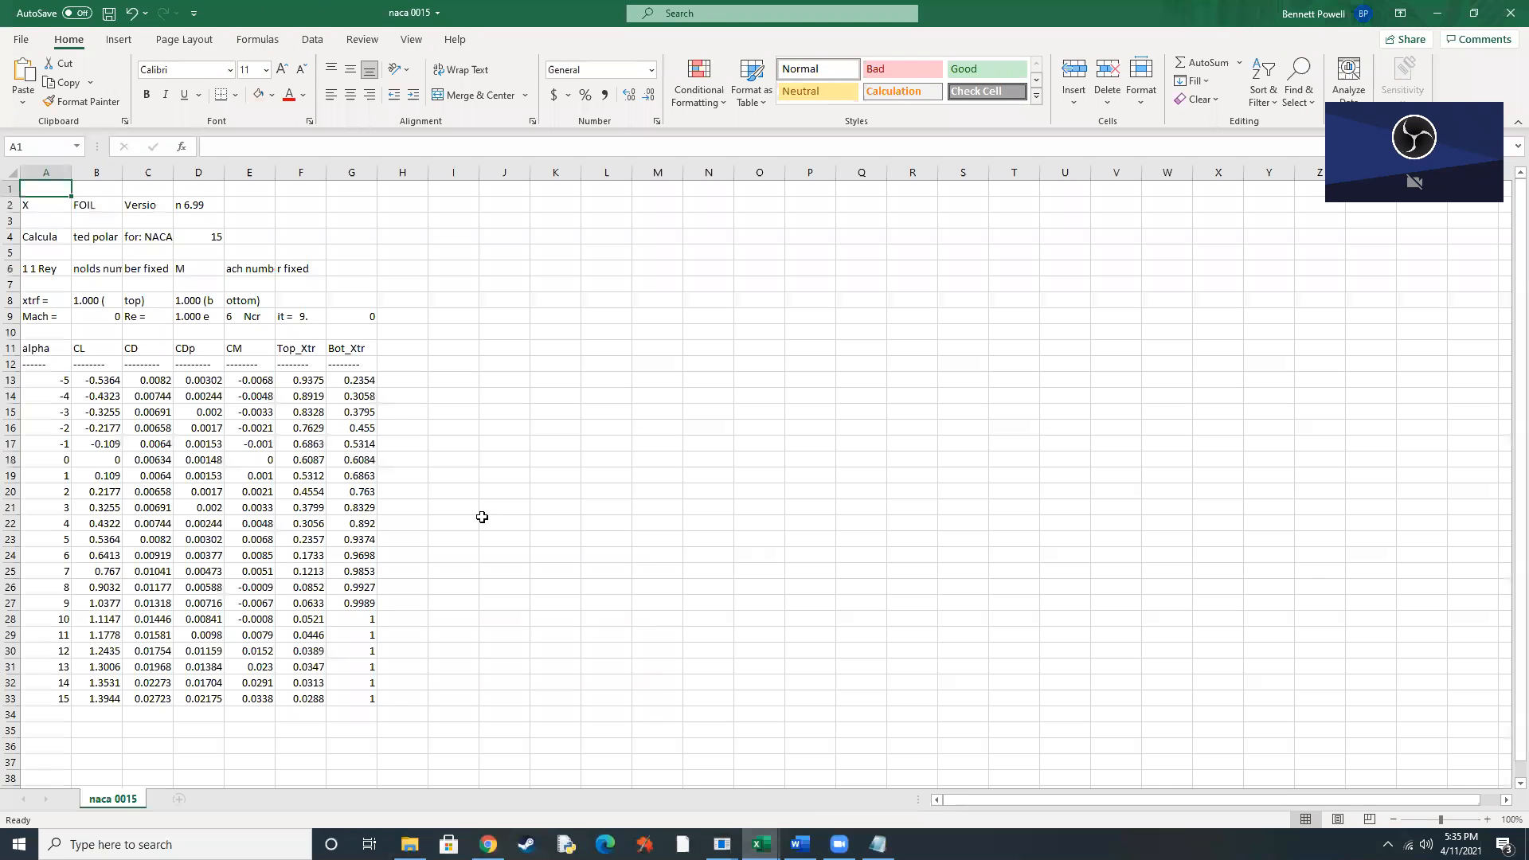
pyautogui.click(30, 42)
pyautogui.click(63, 156)
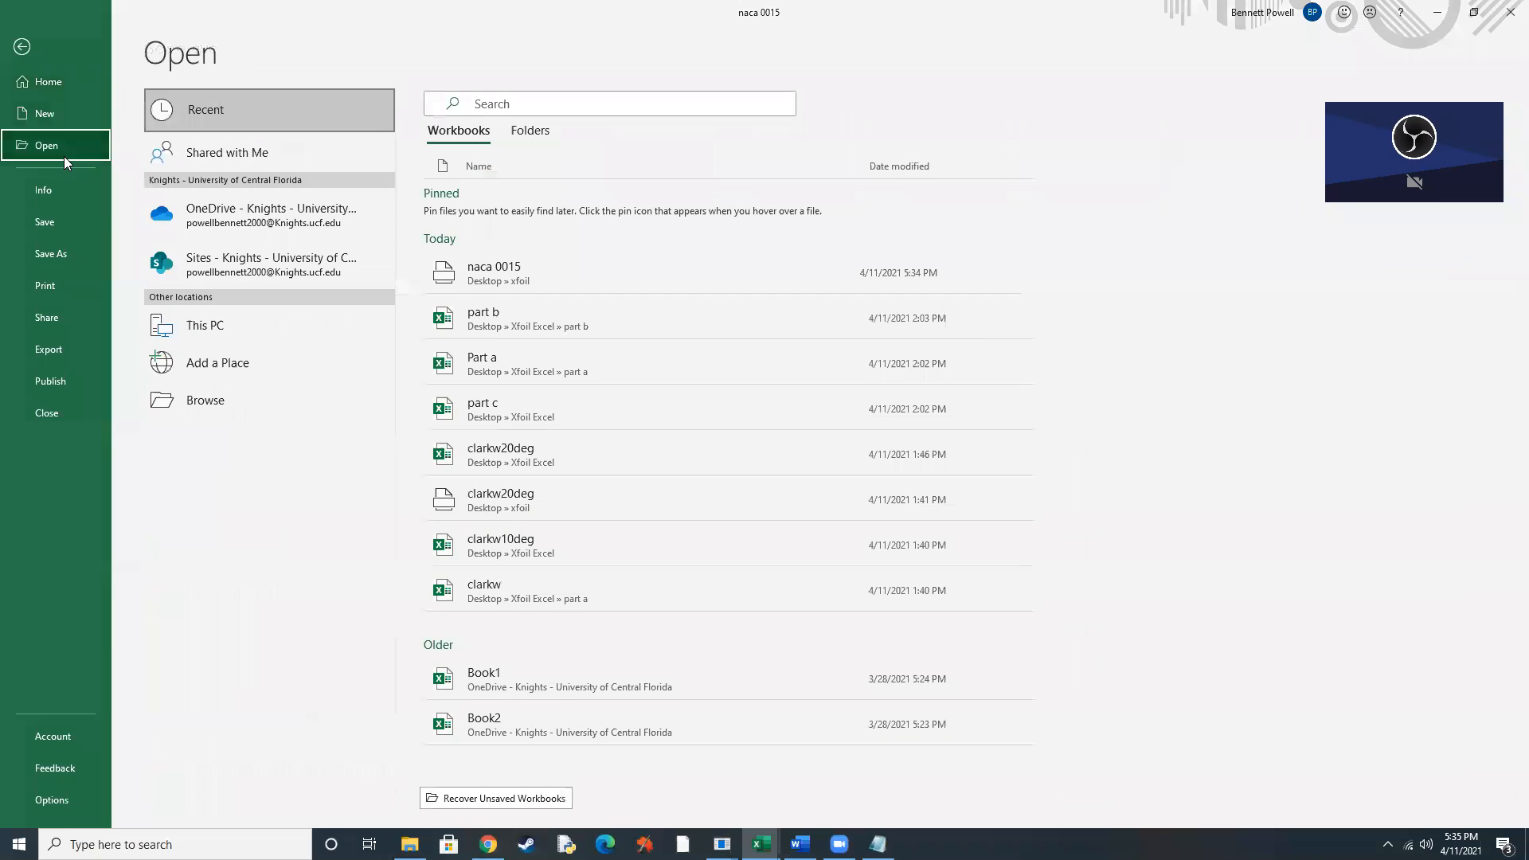
pyautogui.click(259, 403)
pyautogui.click(191, 199)
pyautogui.click(619, 412)
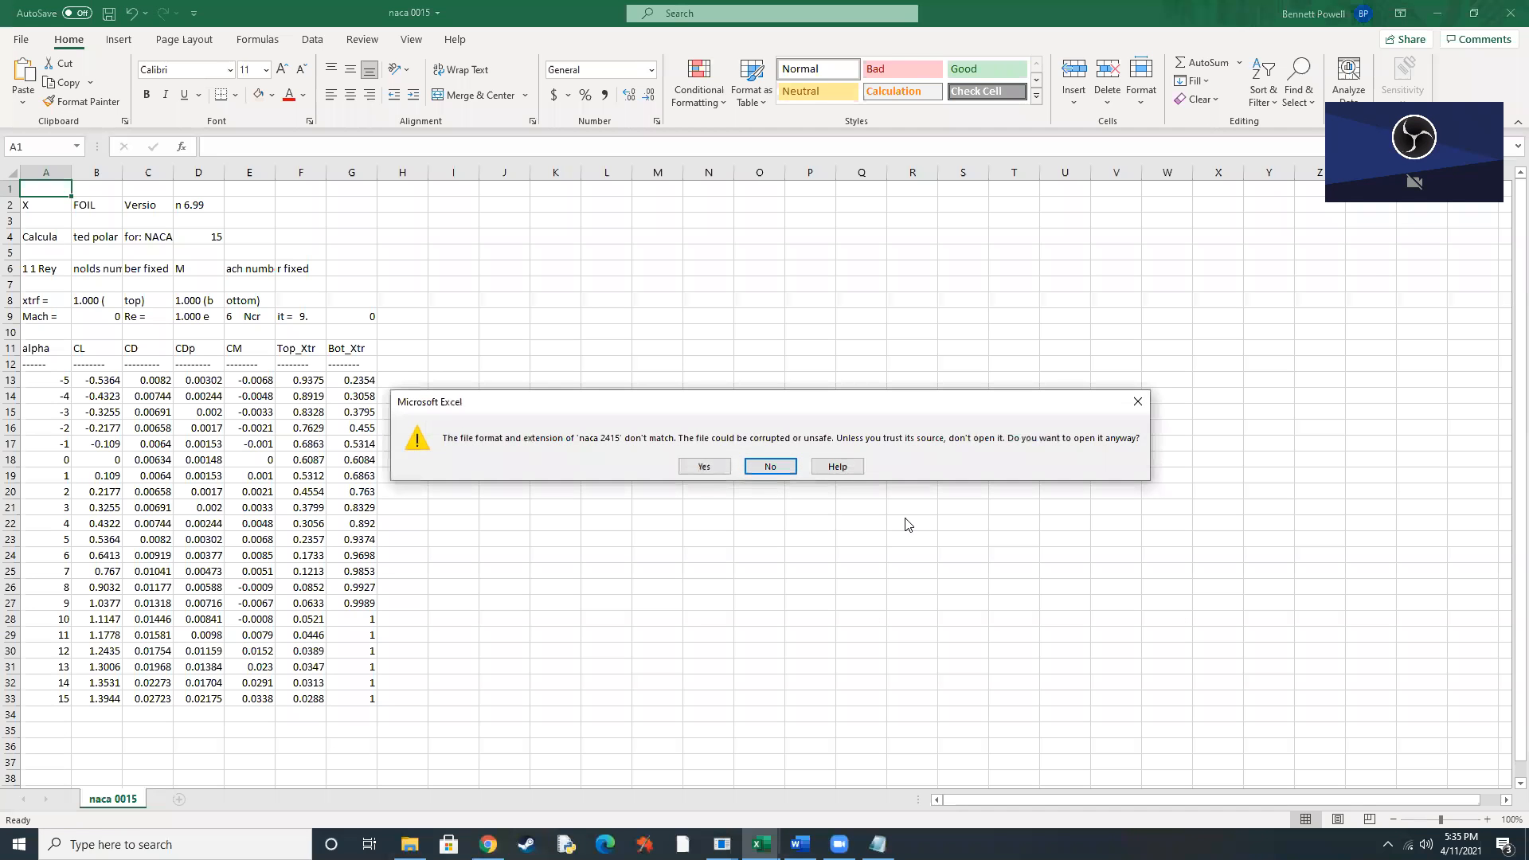
# Accept opening the mismatched file format and import the naca 2415 polar as fixed-width text with the suggested column breaks, then minimize Excel.
pyautogui.click(771, 466)
pyautogui.click(1271, 505)
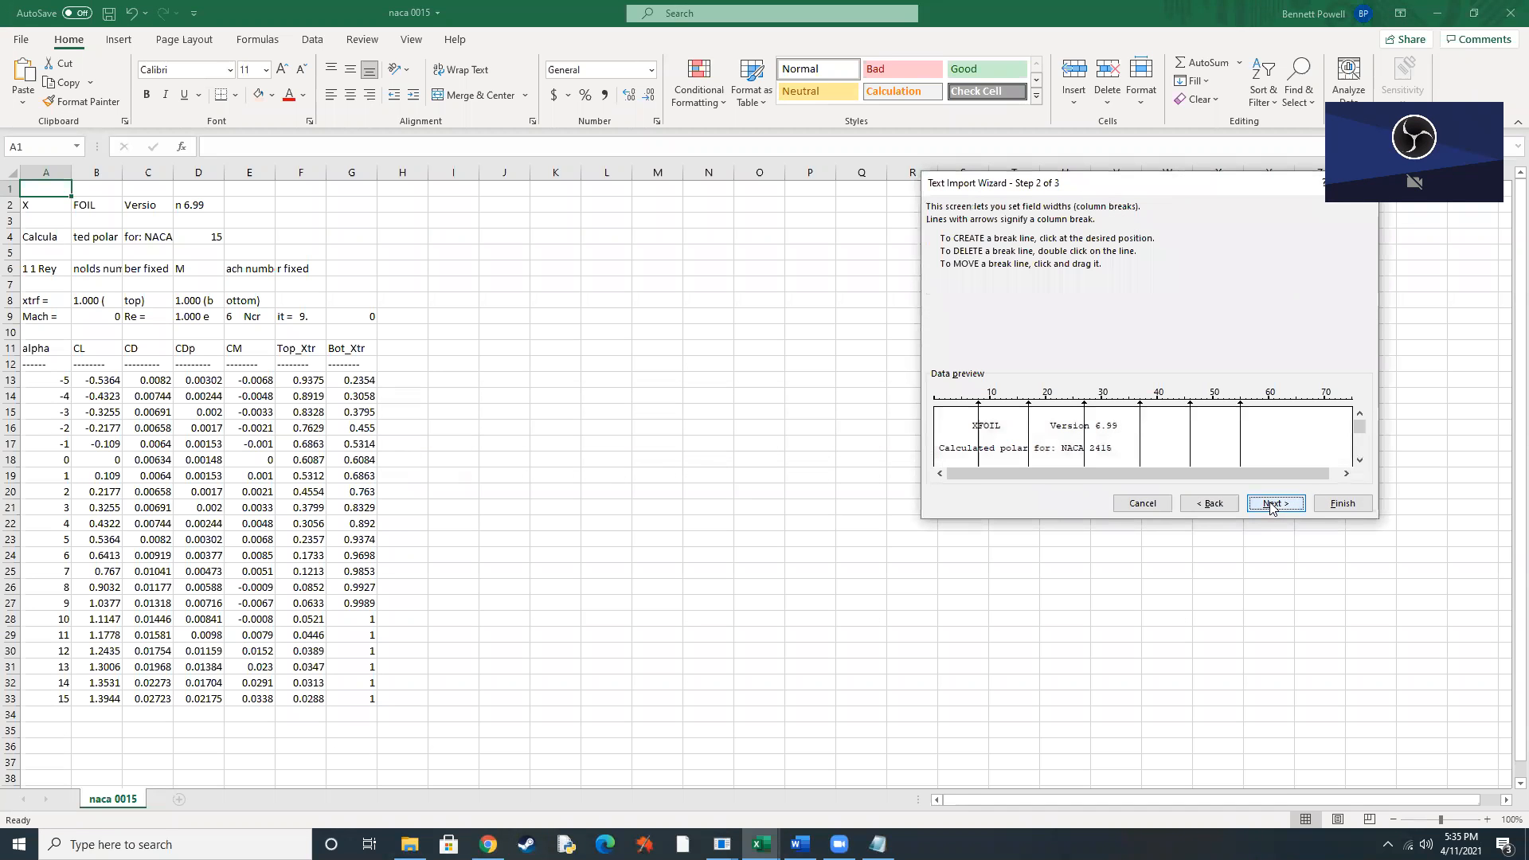
pyautogui.click(1273, 504)
pyautogui.click(1343, 503)
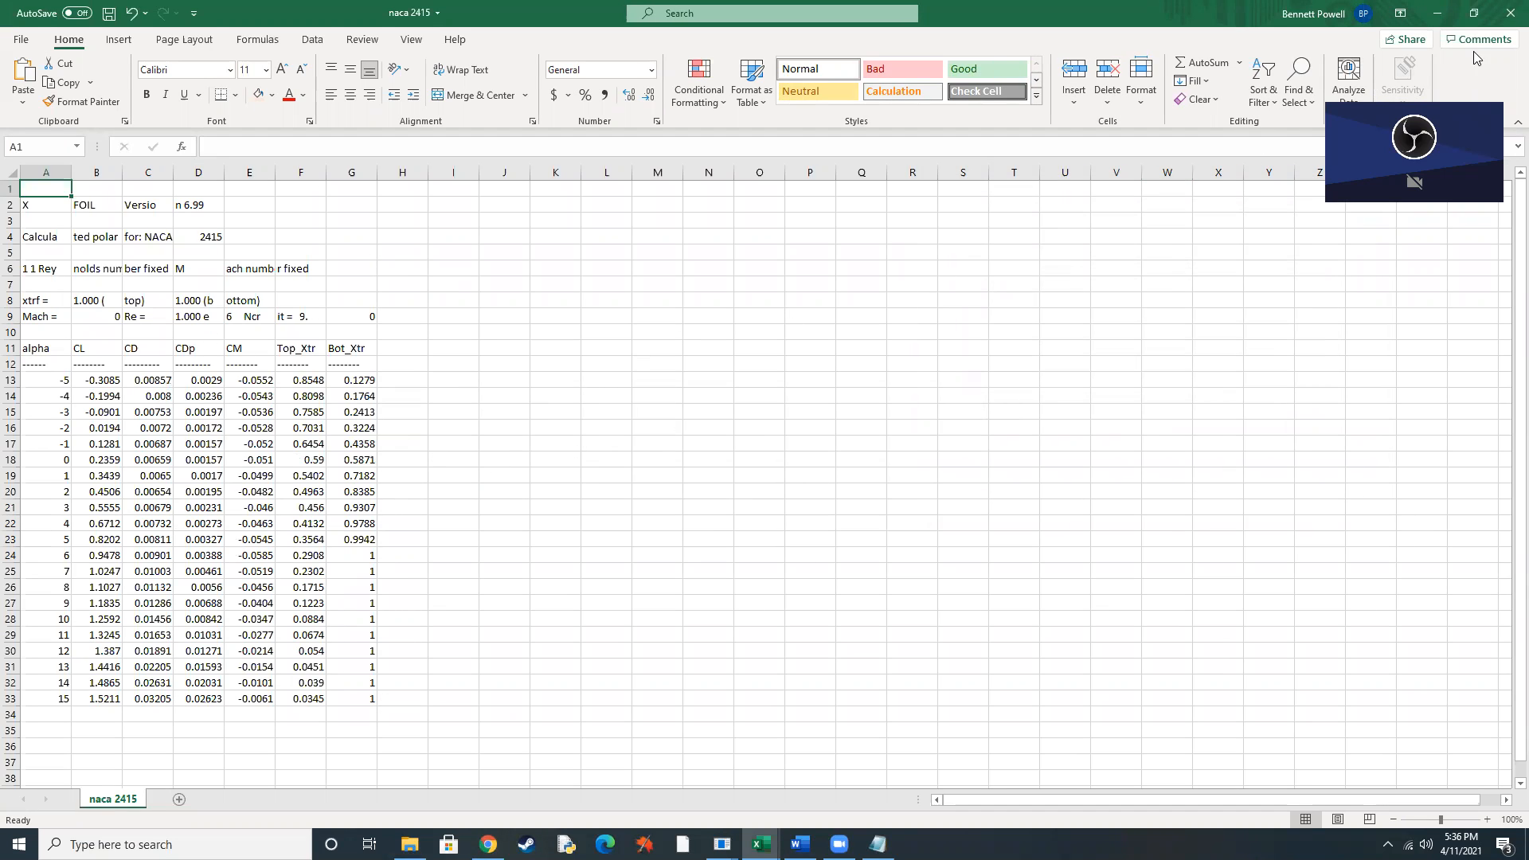
pyautogui.click(1437, 11)
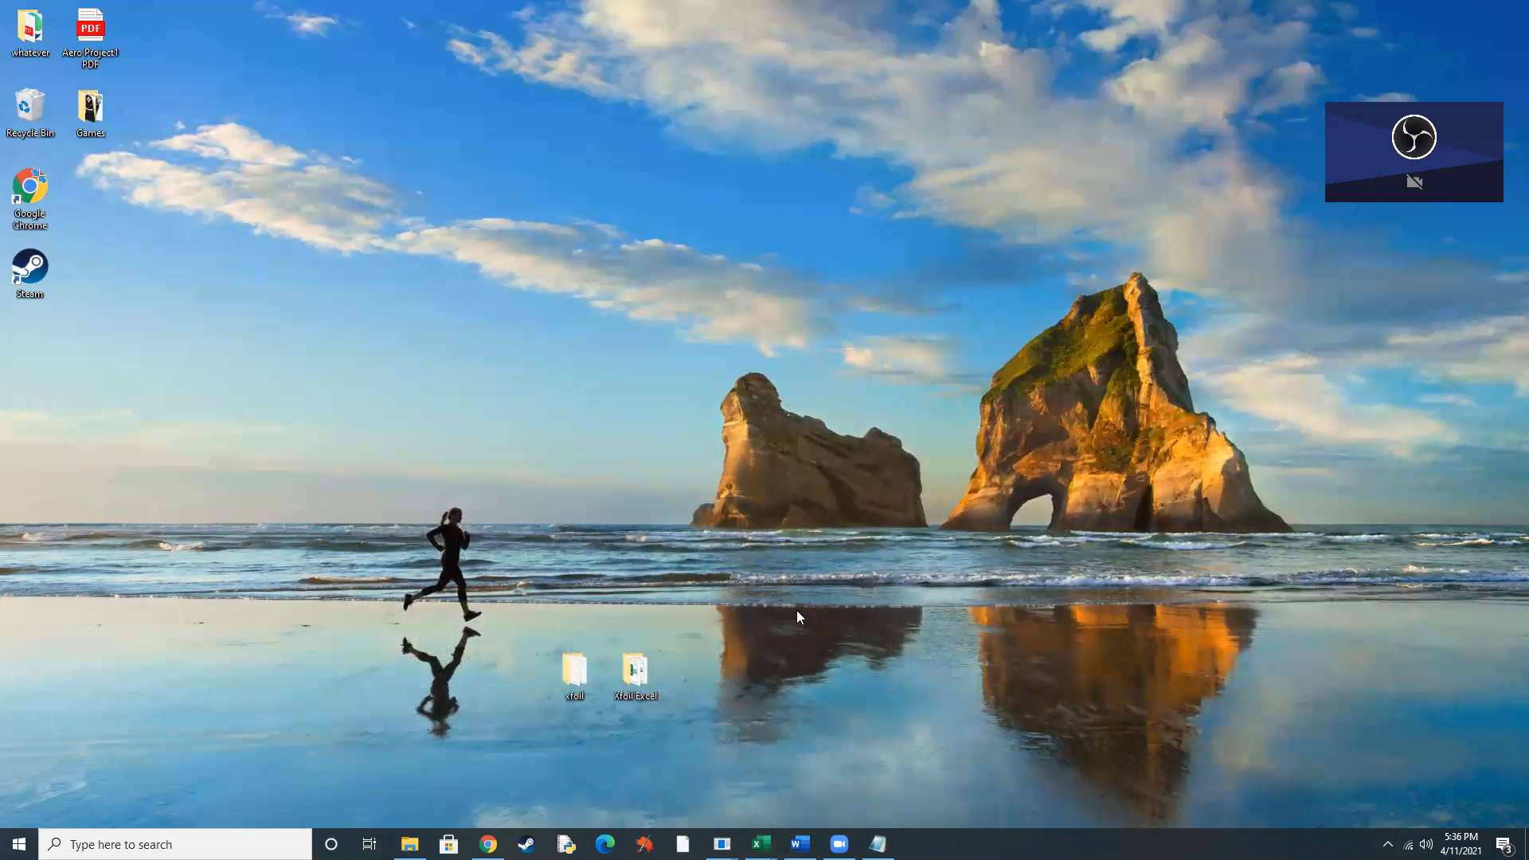
# Switch to Chrome and search for "uiuc airfoil database" in a new browser tab.
pyautogui.moveTo(489, 844)
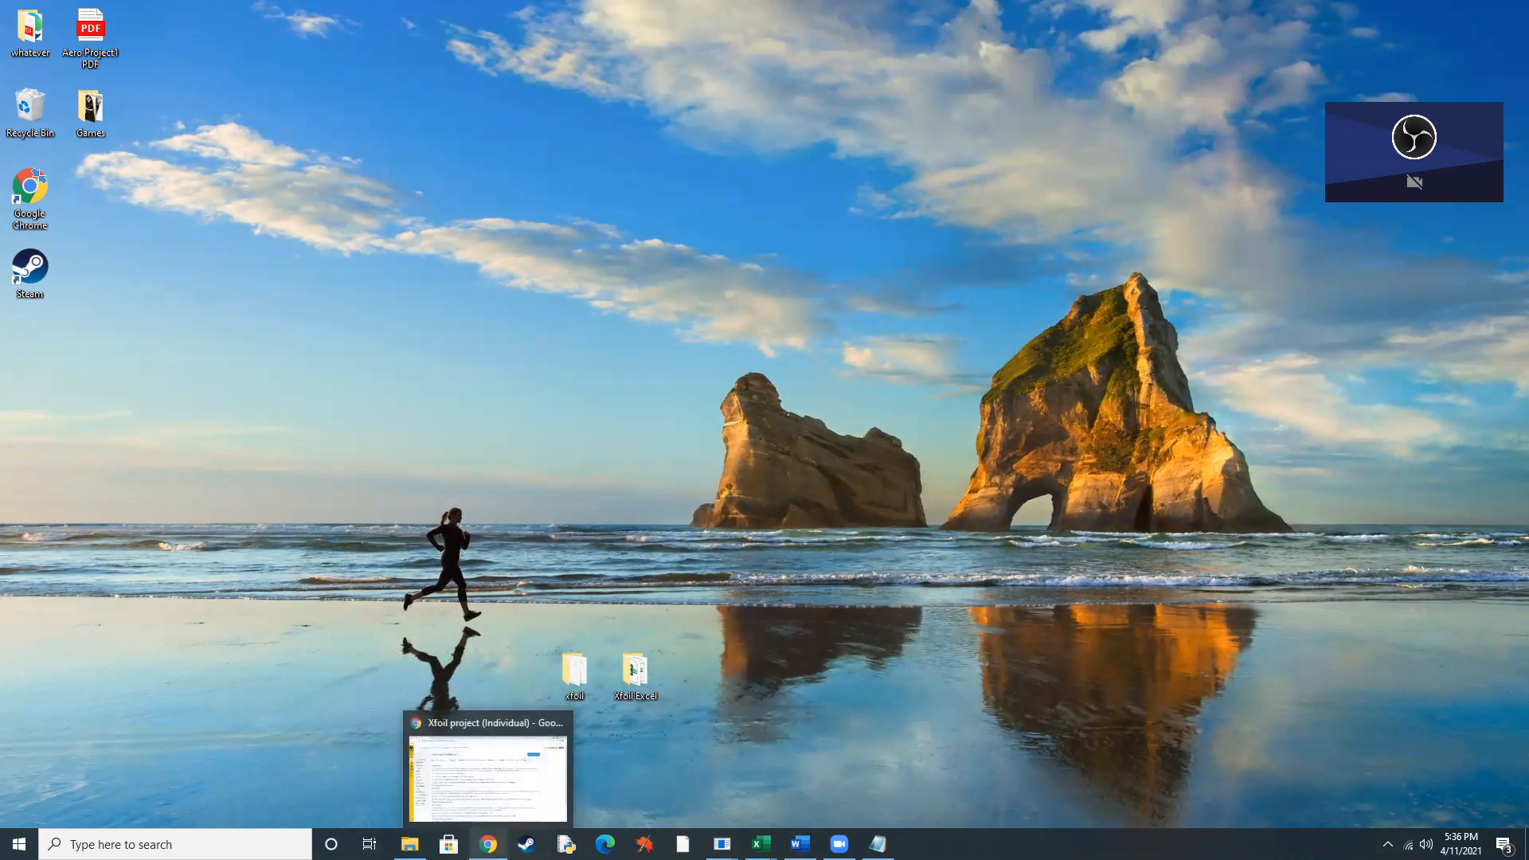
pyautogui.click(510, 796)
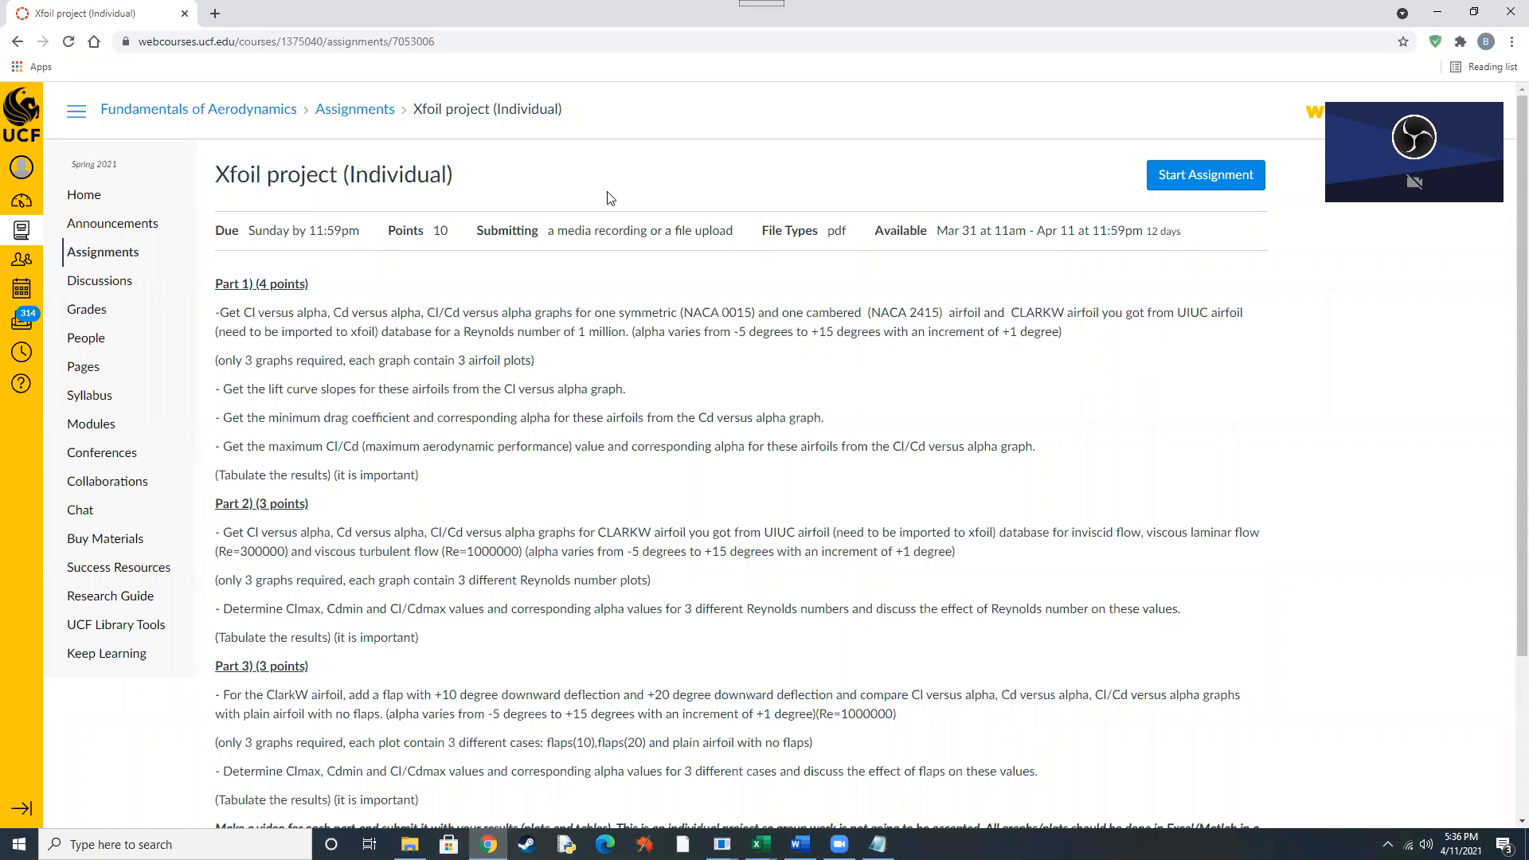
pyautogui.click(216, 13)
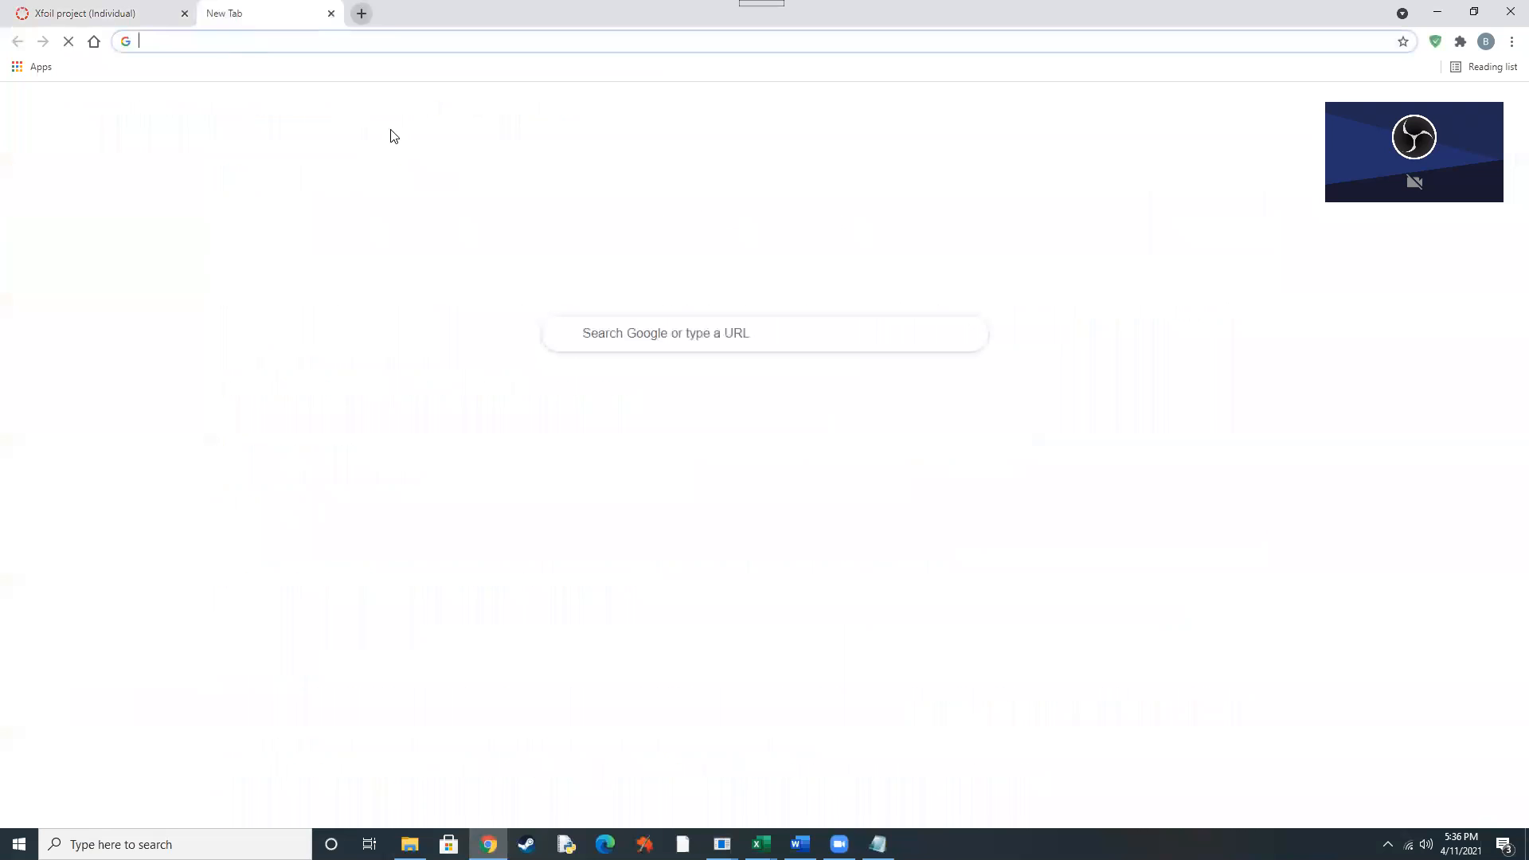
pyautogui.write('ui')
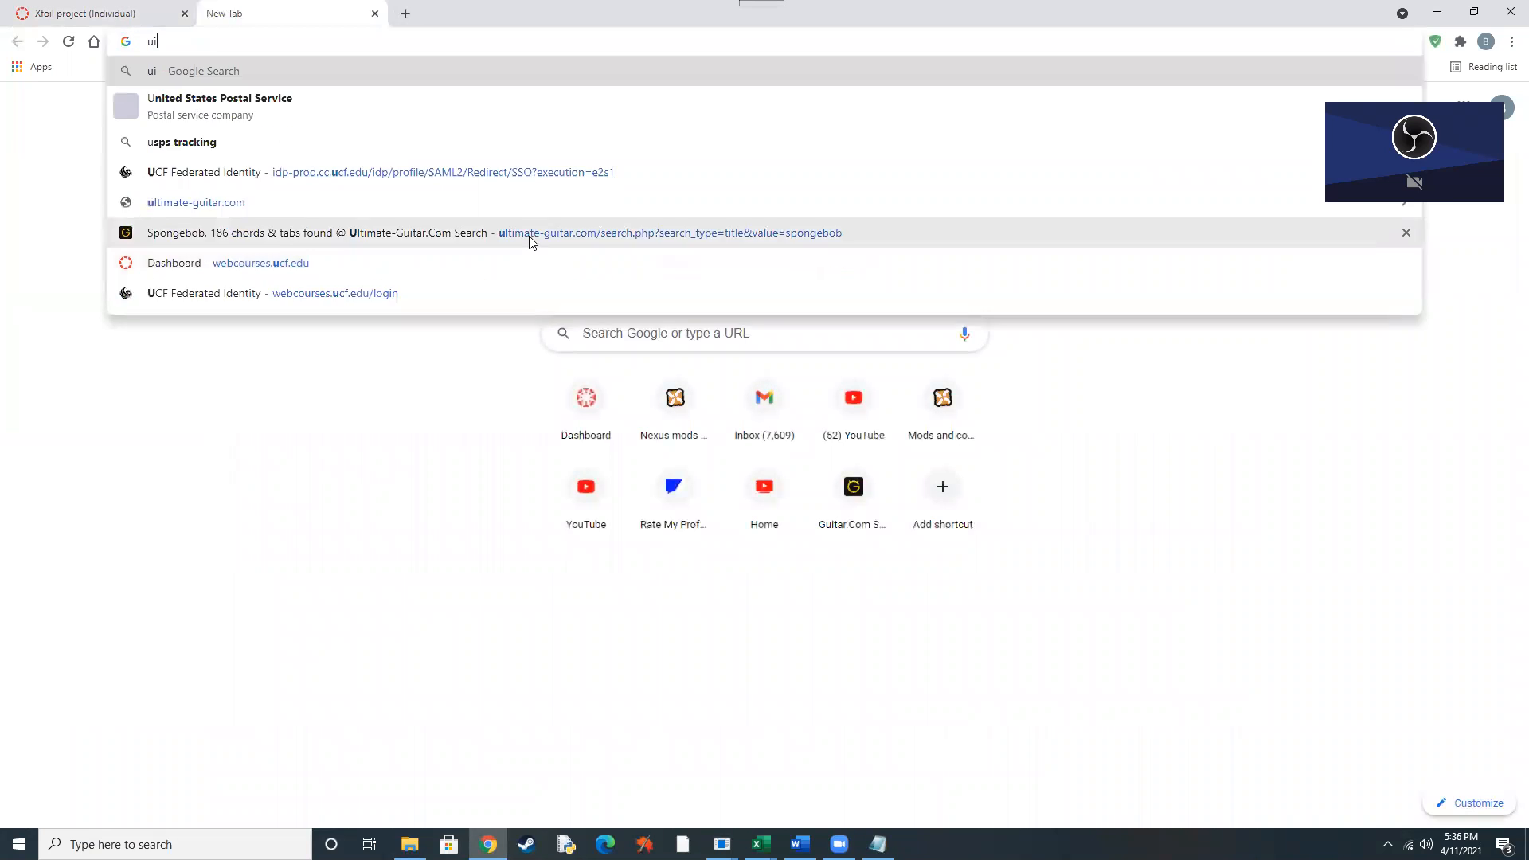
pyautogui.write('uc')
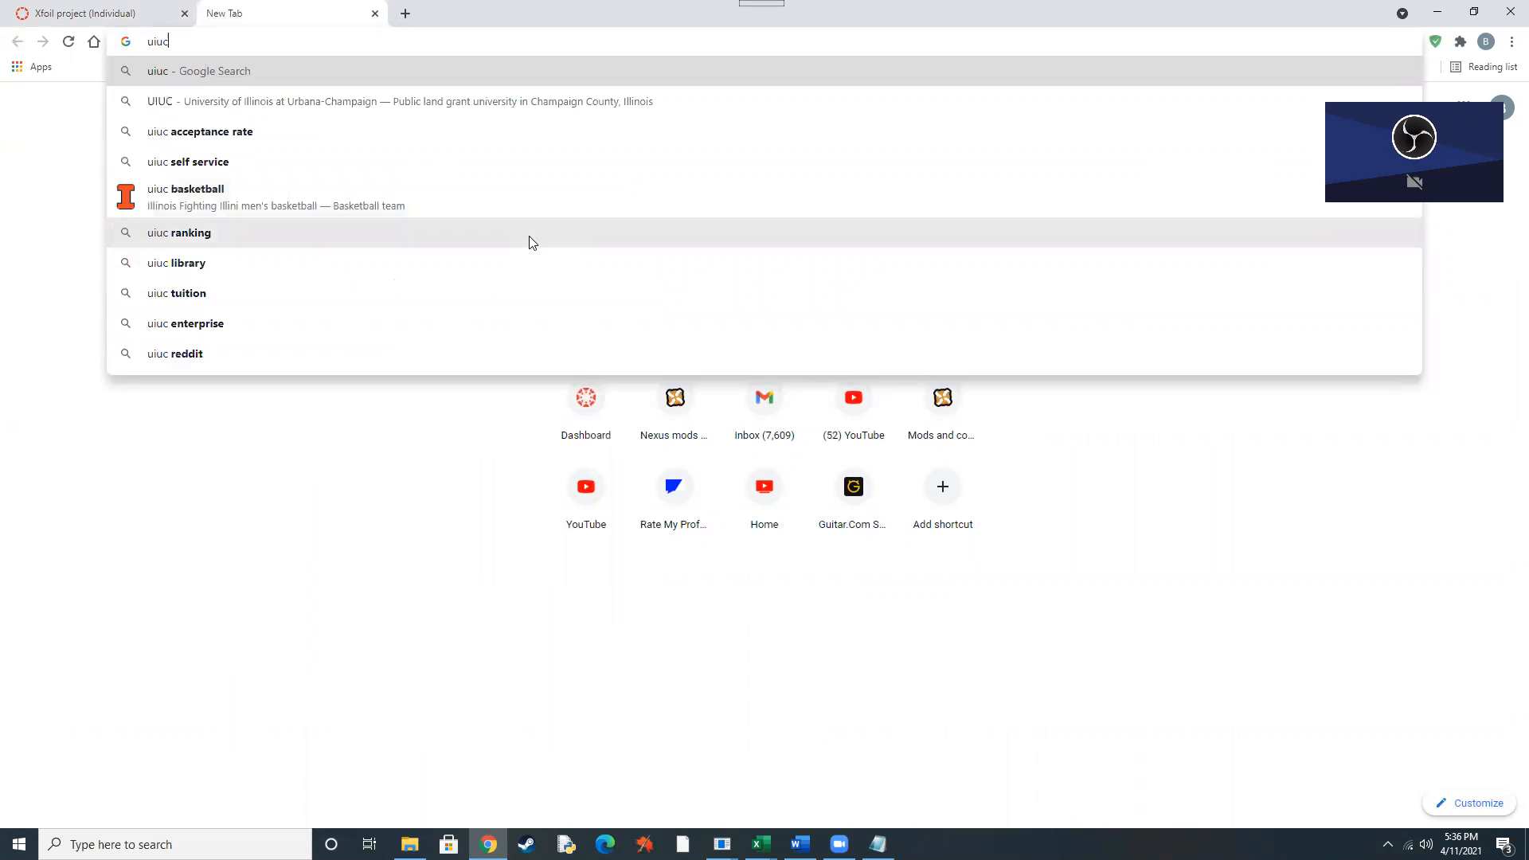
pyautogui.write(' a')
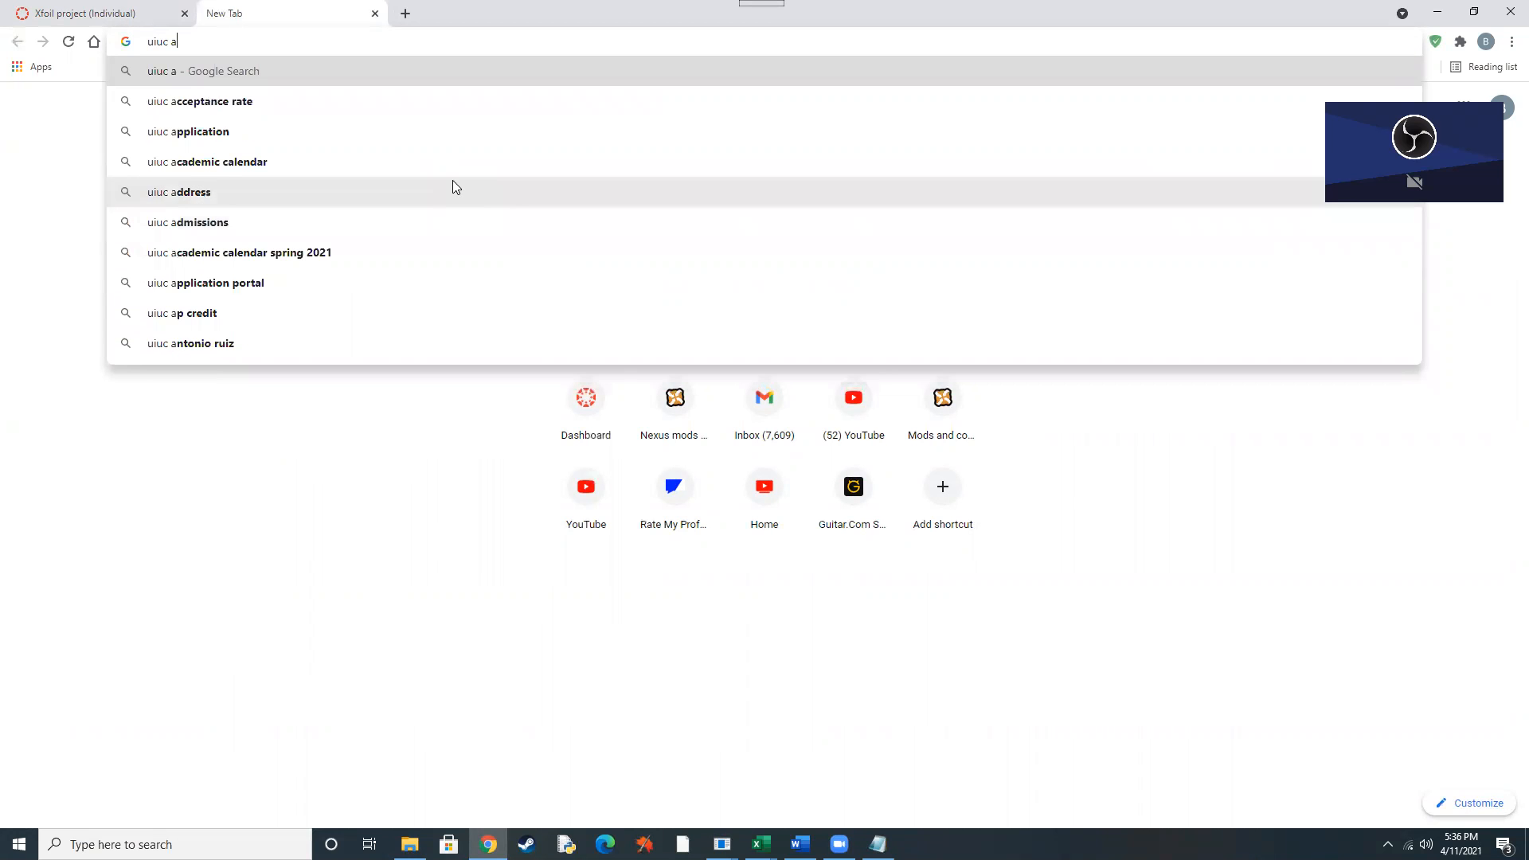
pyautogui.write('iro')
pyautogui.press('BackSpace')
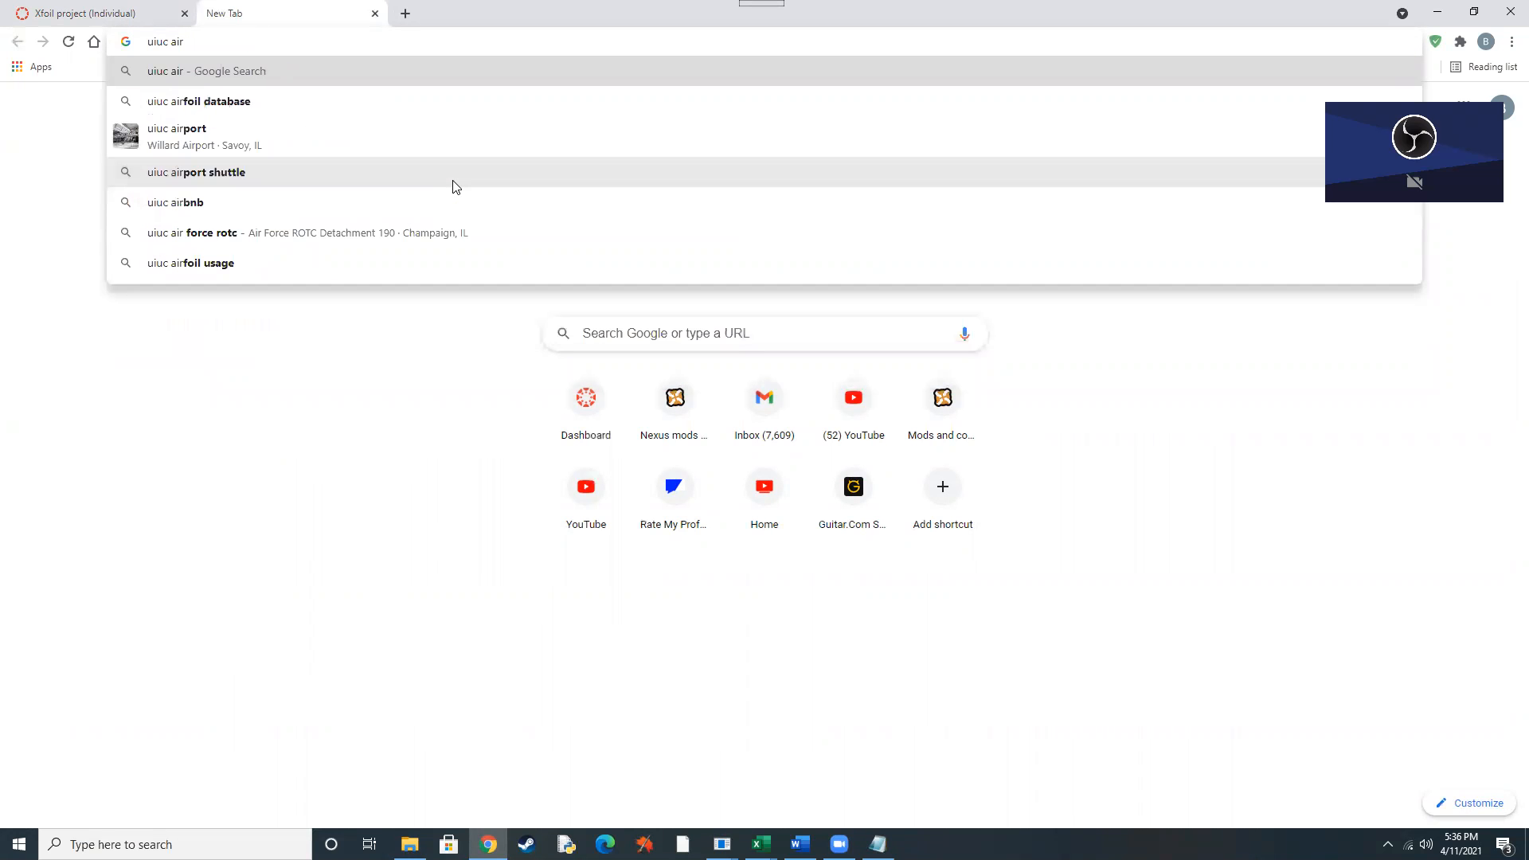
pyautogui.click(383, 99)
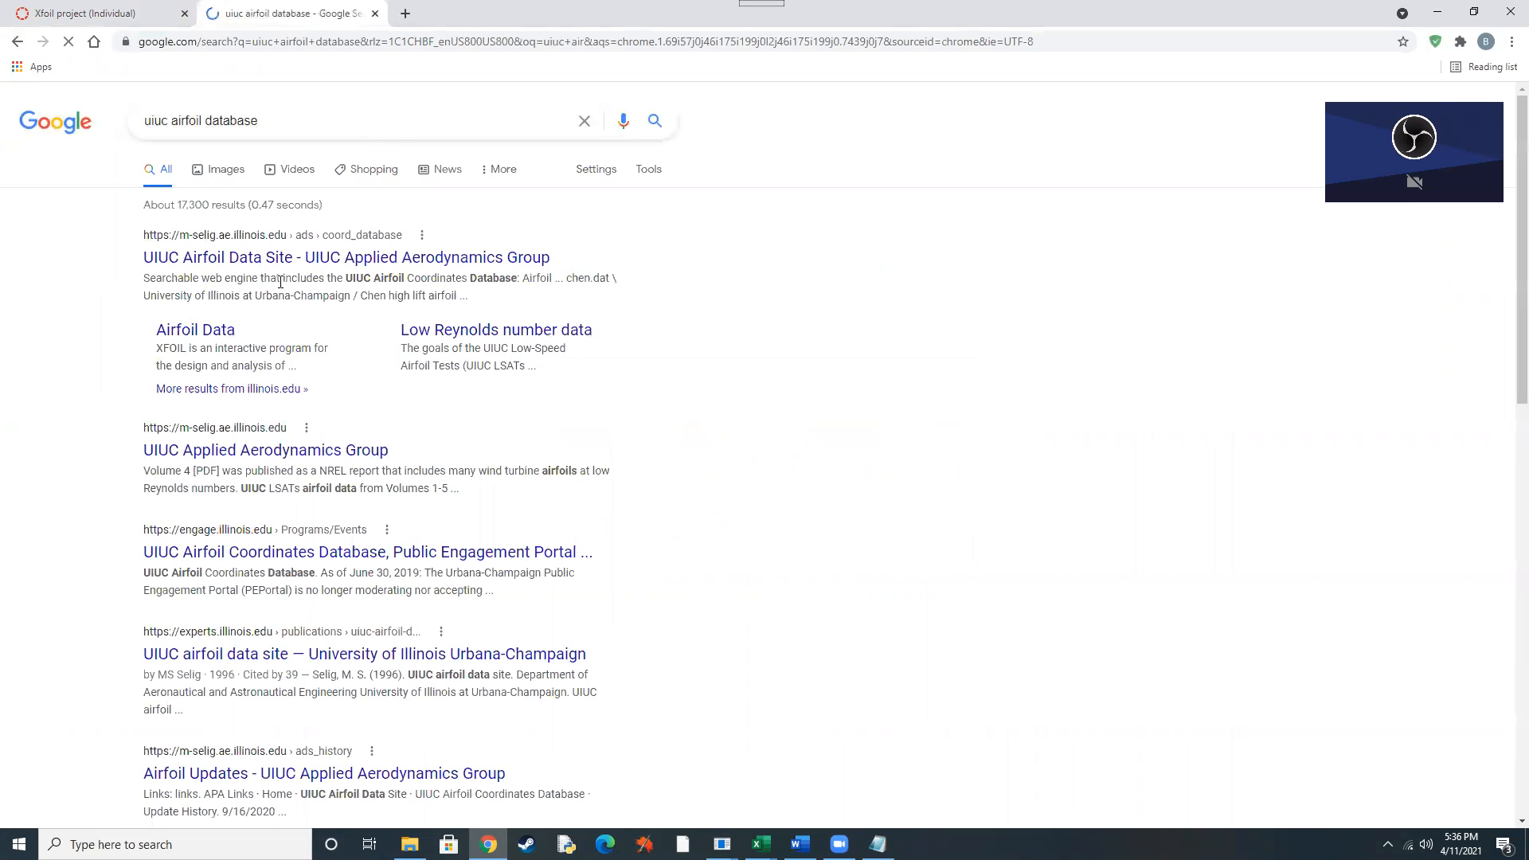
# Open the UIUC Airfoil Coordinates Database, look through the airfoils under C for CLARK W, then close the page and minimize Chrome.
pyautogui.click(263, 267)
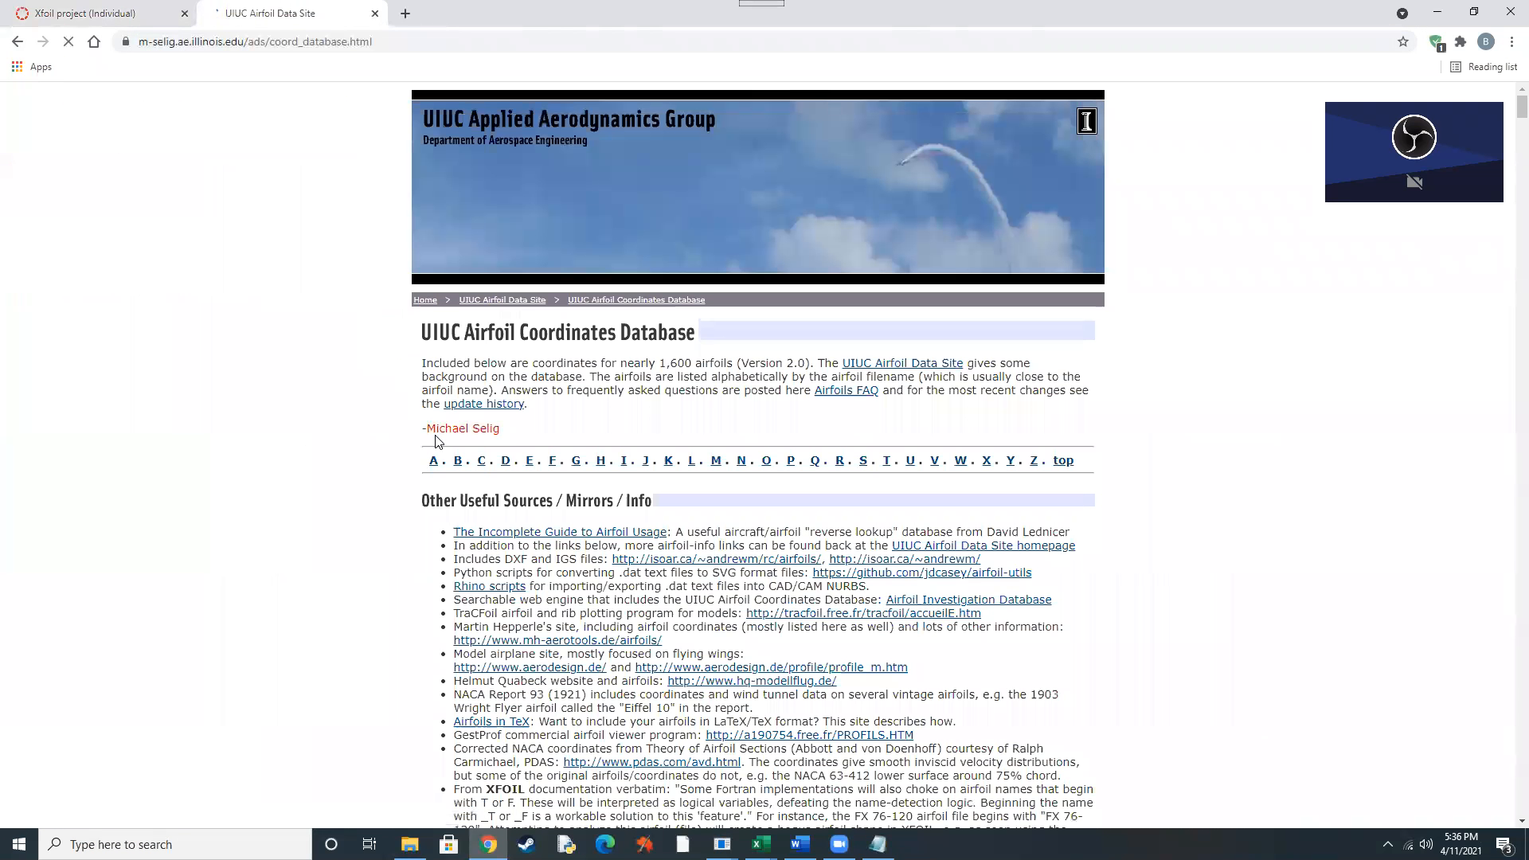
pyautogui.click(482, 460)
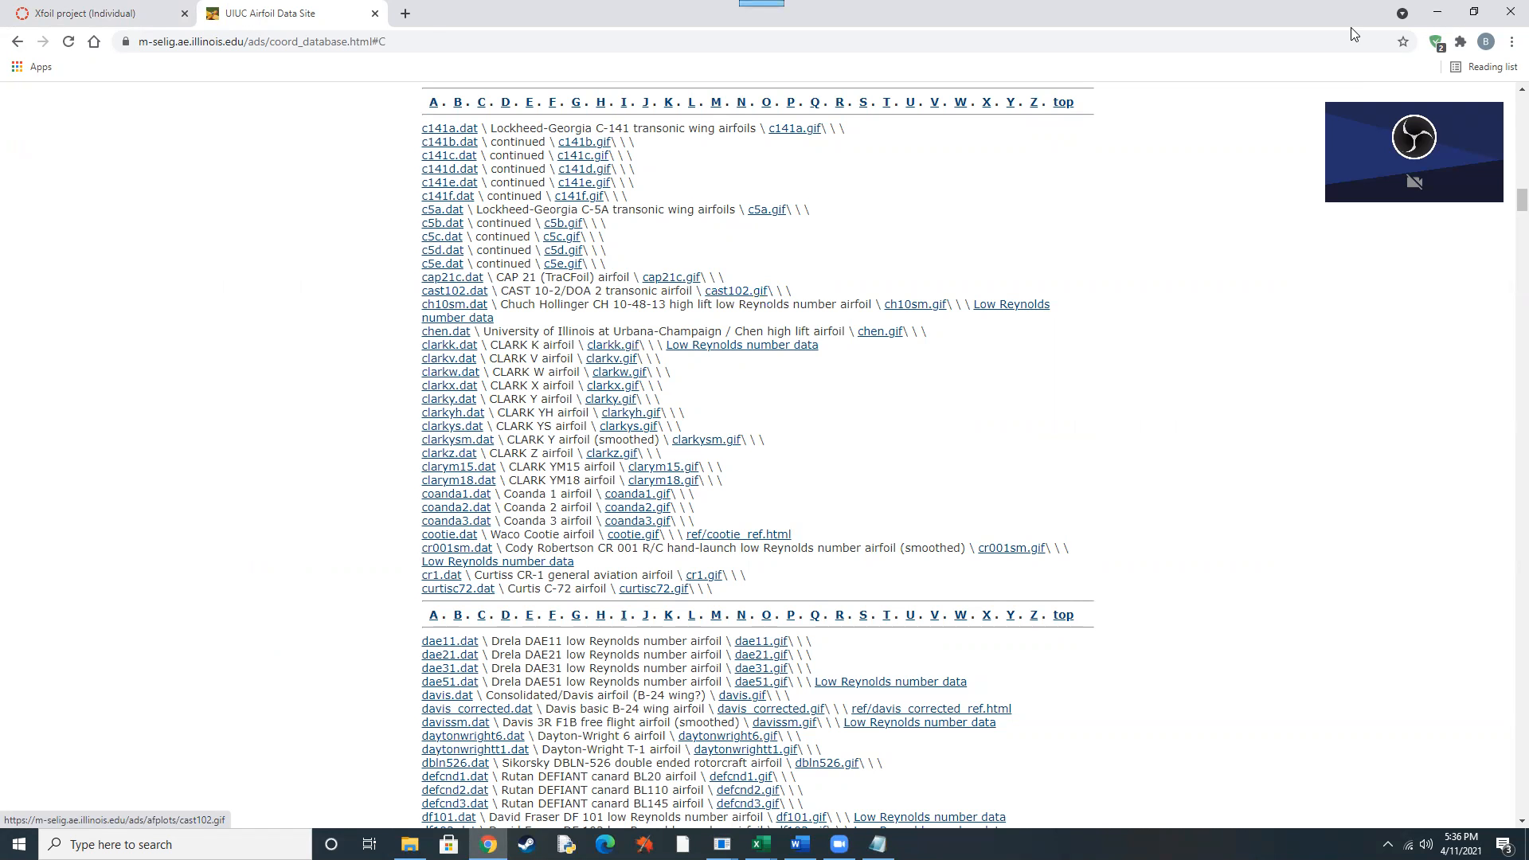
pyautogui.click(374, 14)
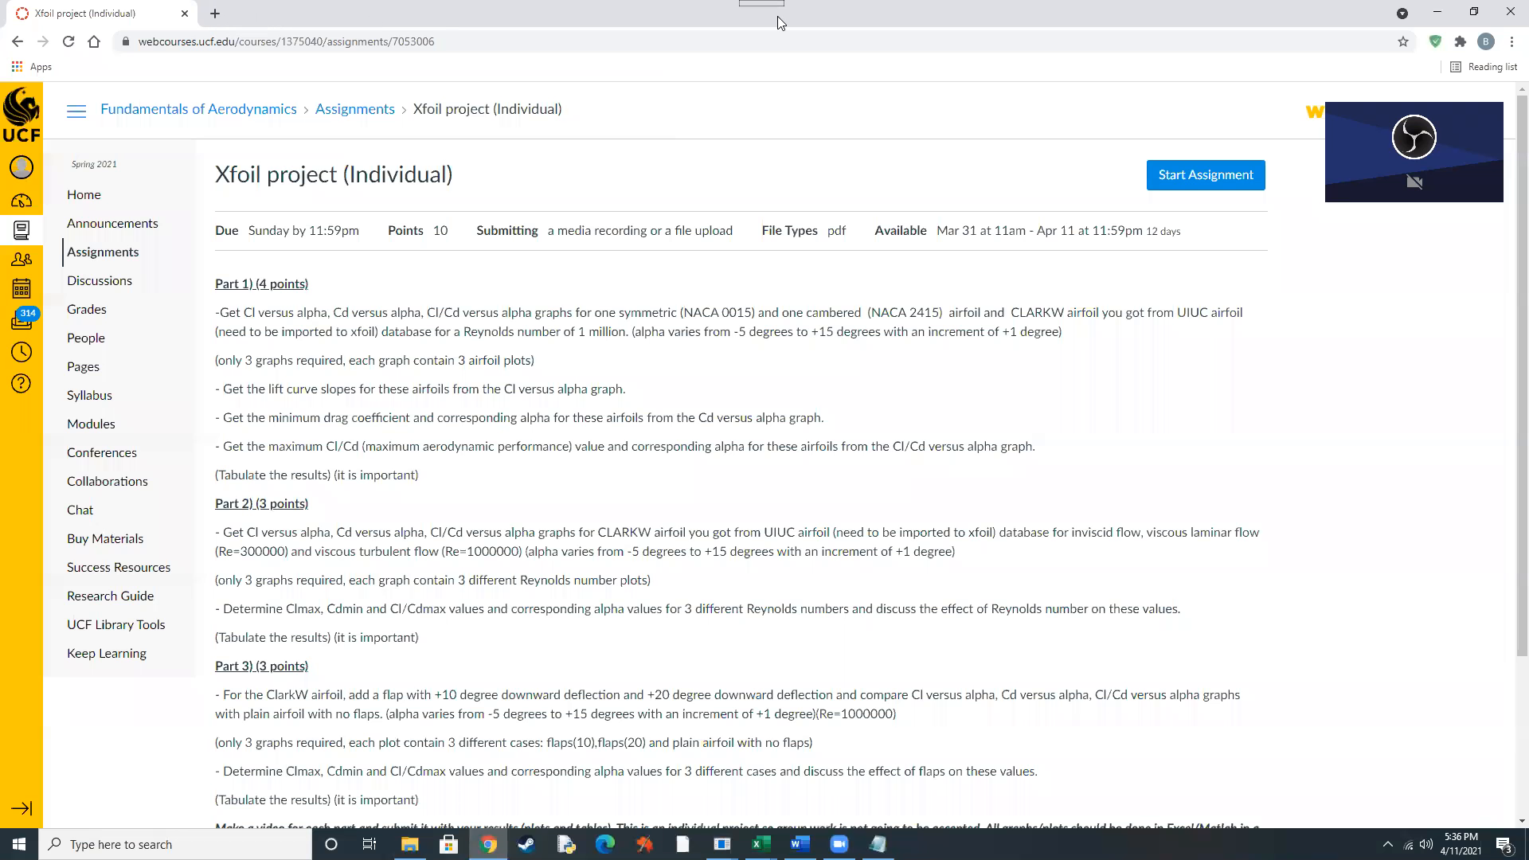
pyautogui.click(1437, 12)
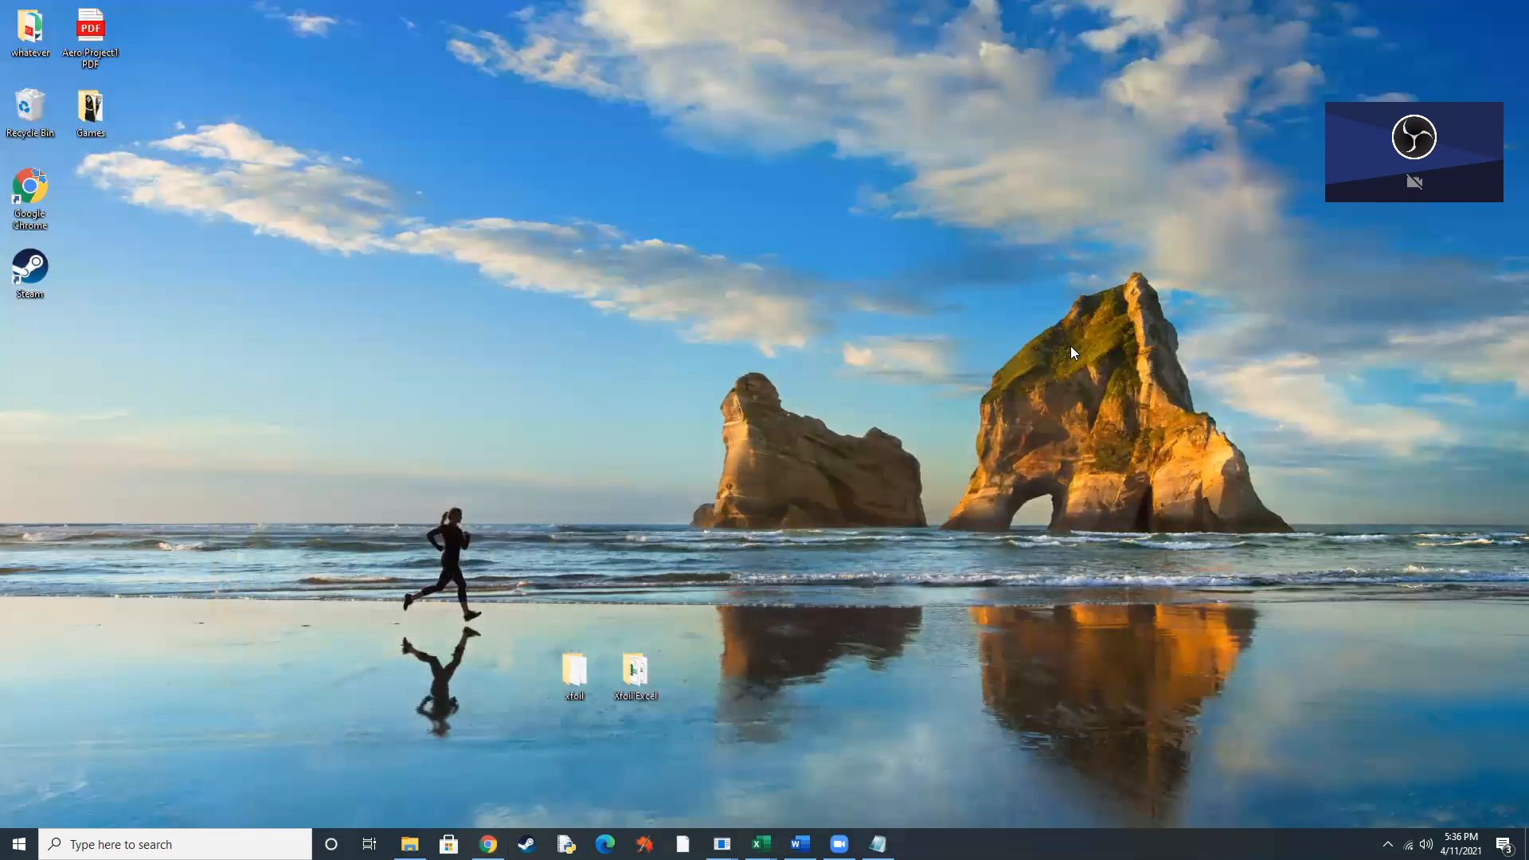
# Open the clarkw text file from the xfoil folder in Notepad, examine its header and coordinate list, then close it and minimize the folder.
pyautogui.doubleClick(575, 680)
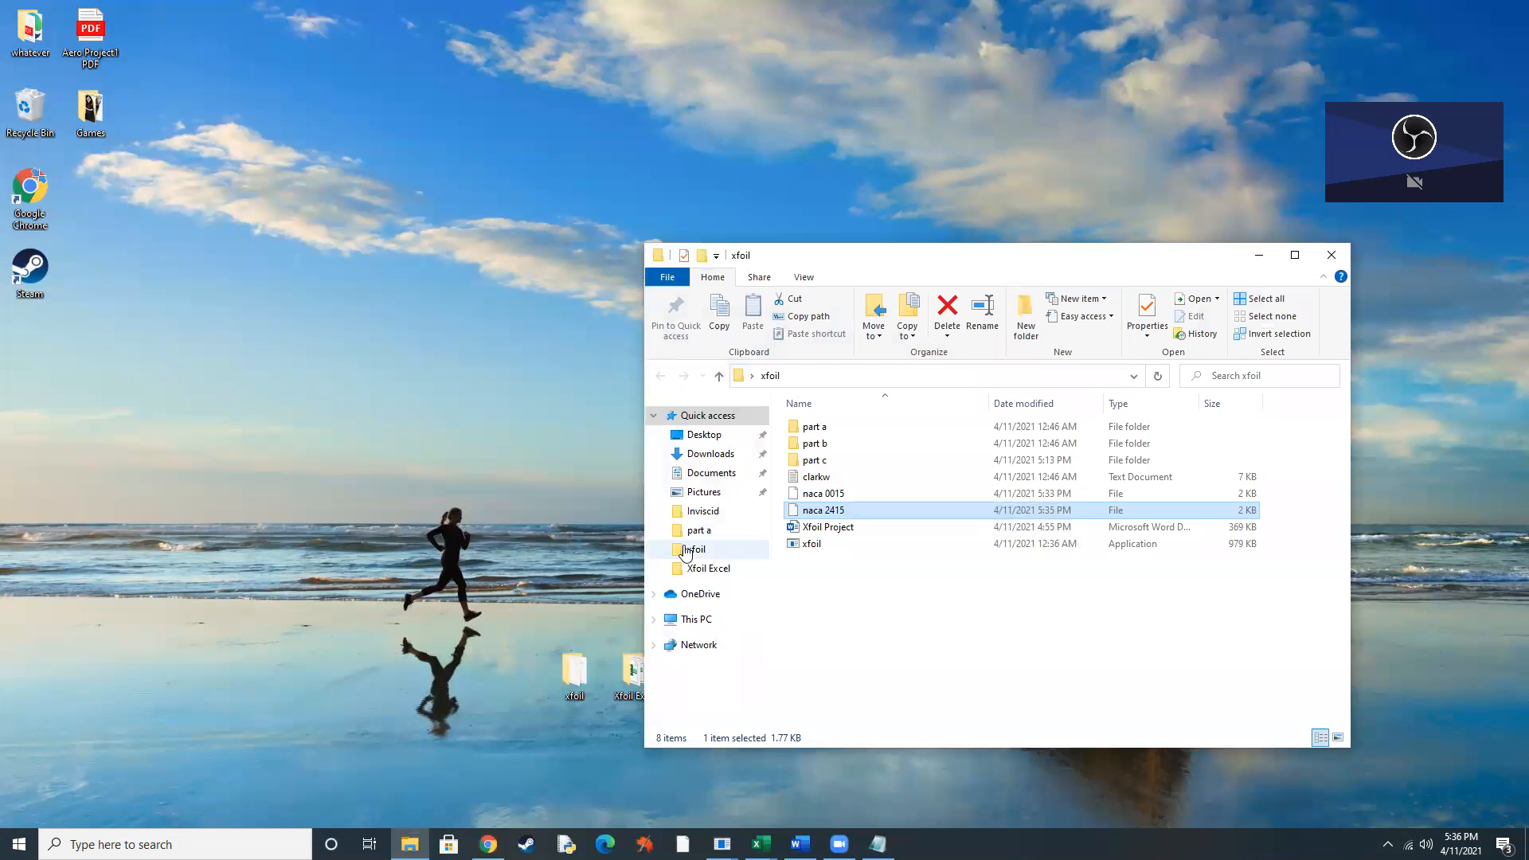
pyautogui.doubleClick(841, 478)
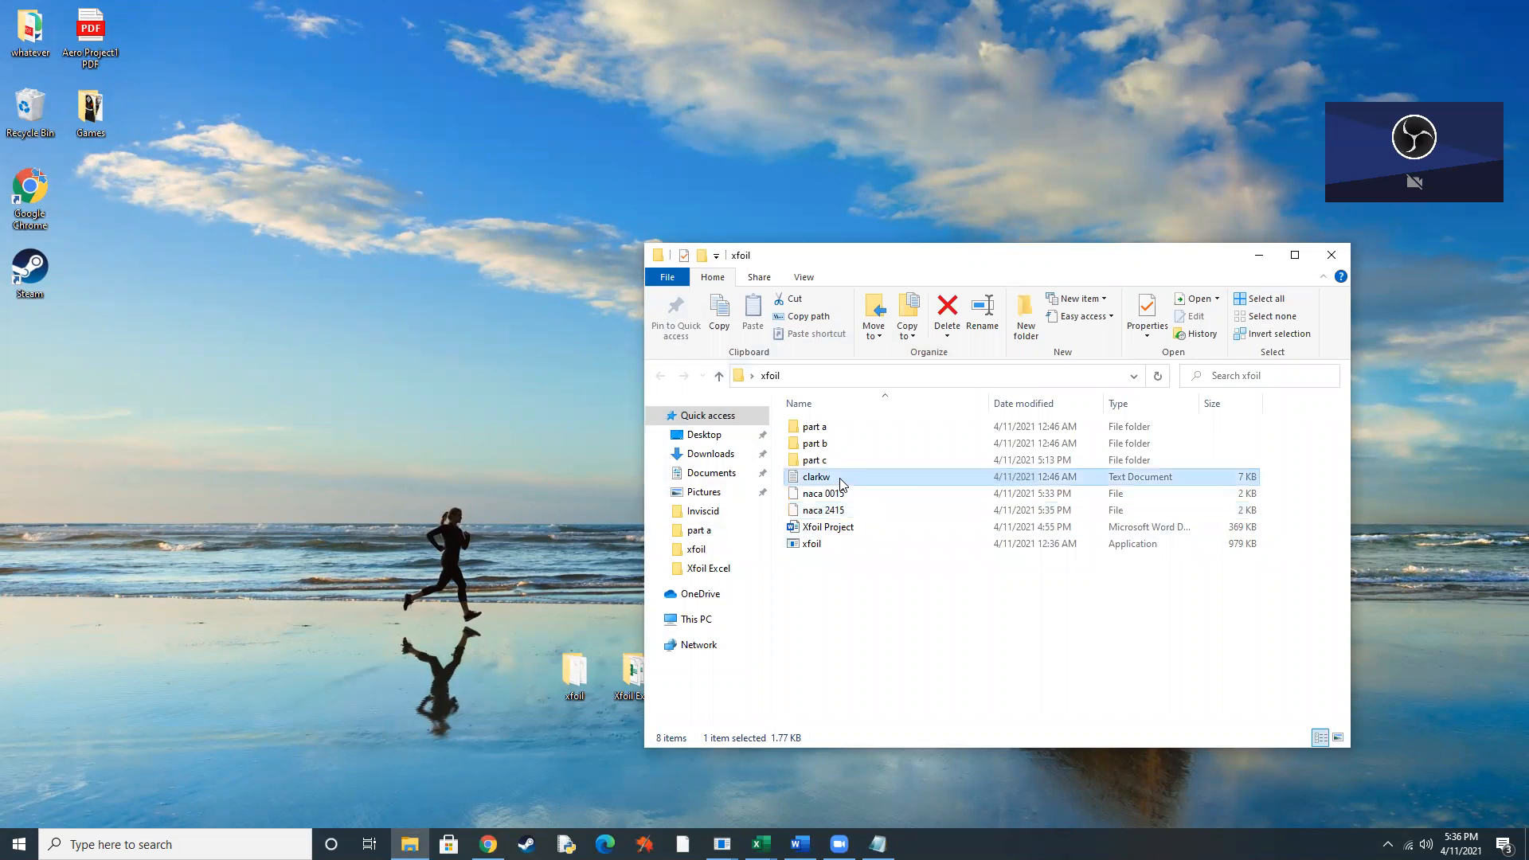
pyautogui.scroll(-20, 442, 432)
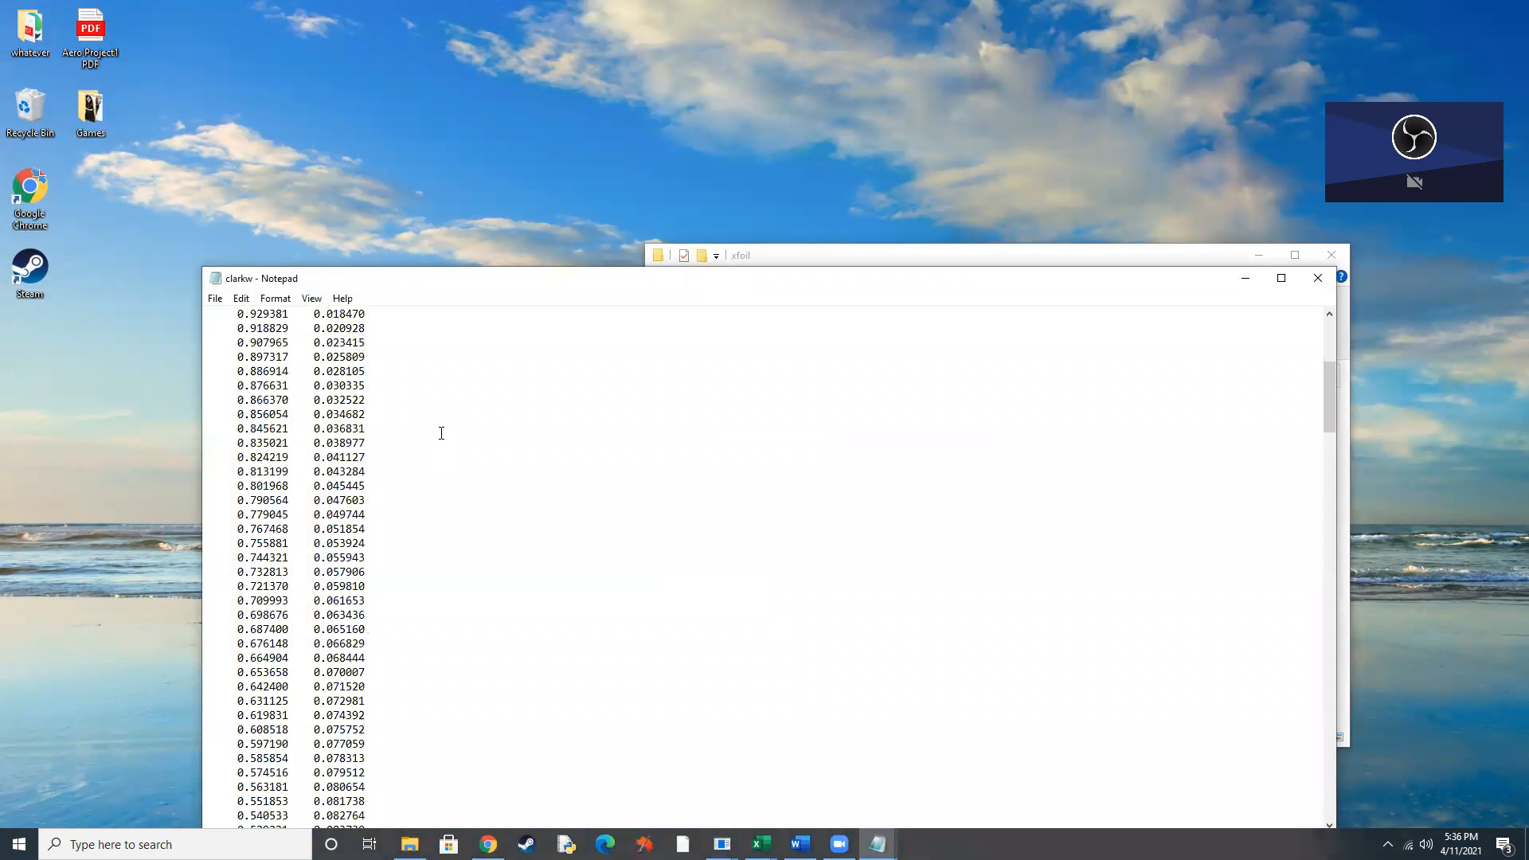
pyautogui.scroll(-20, 446, 437)
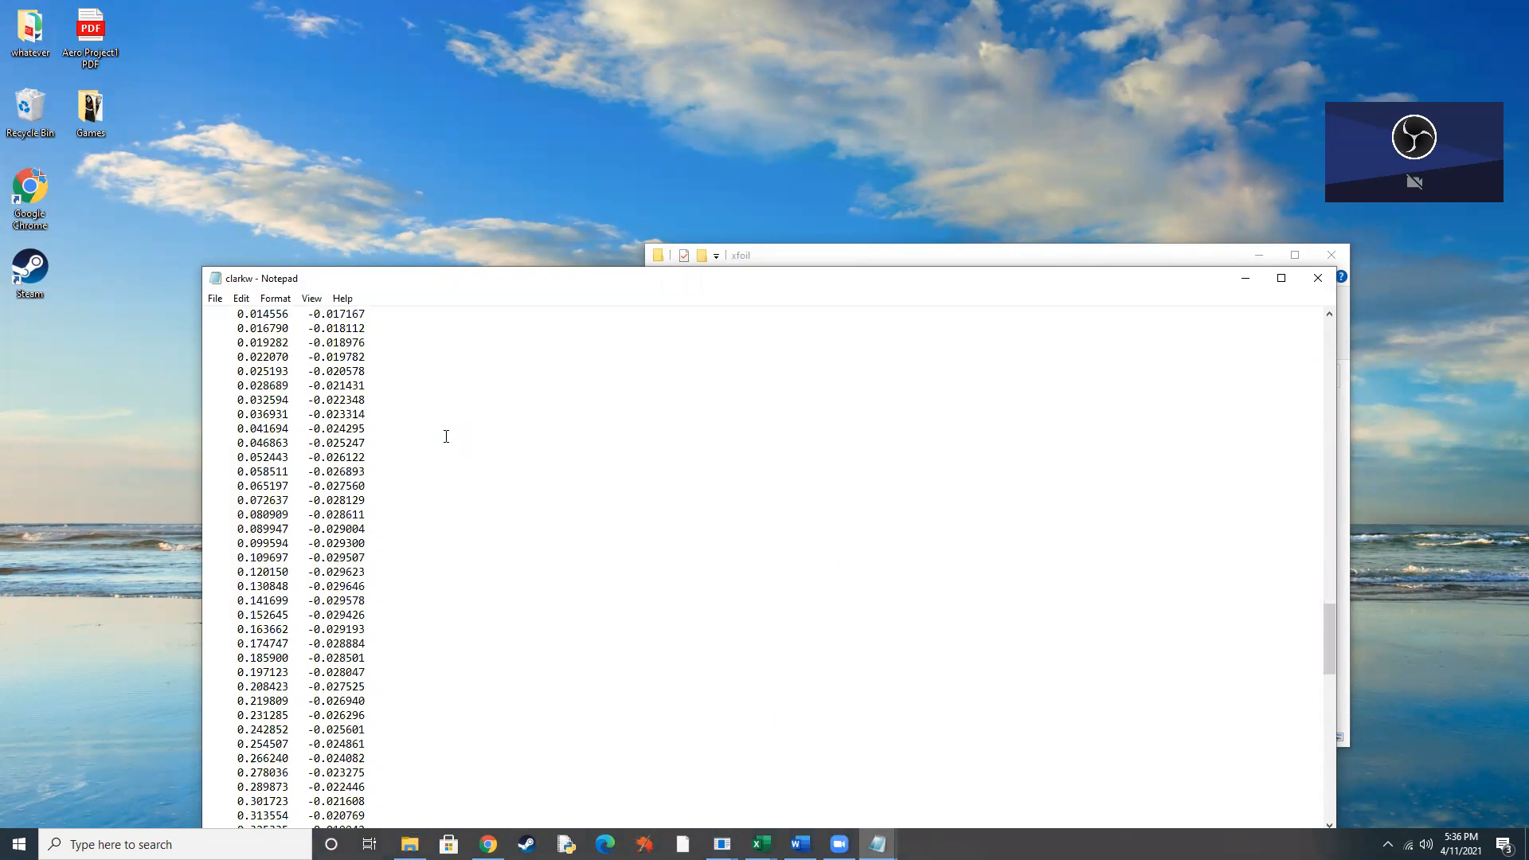
pyautogui.scroll(20, 446, 437)
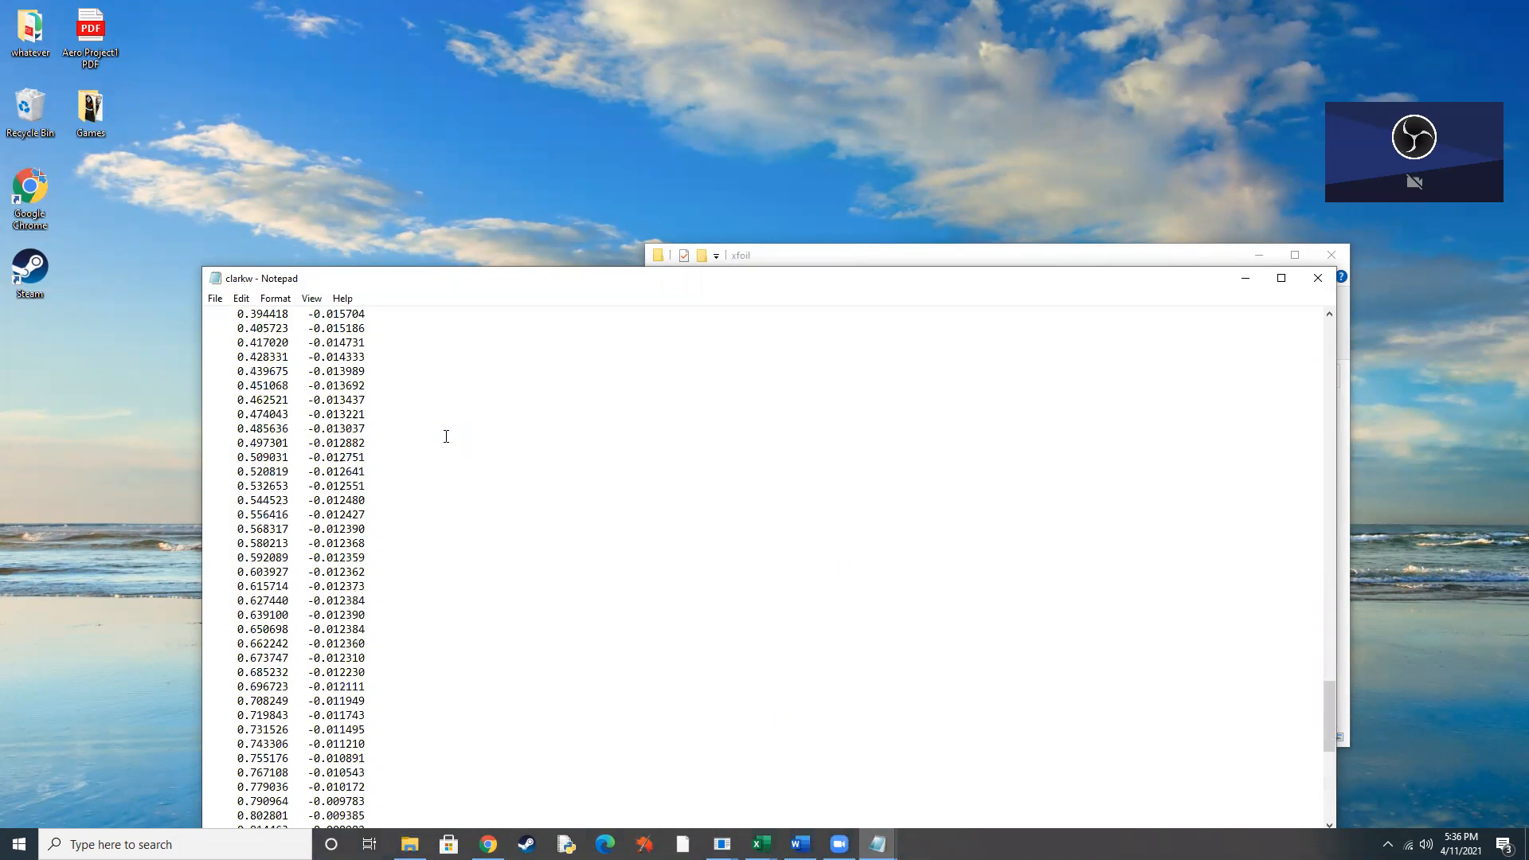
pyautogui.scroll(20, 446, 437)
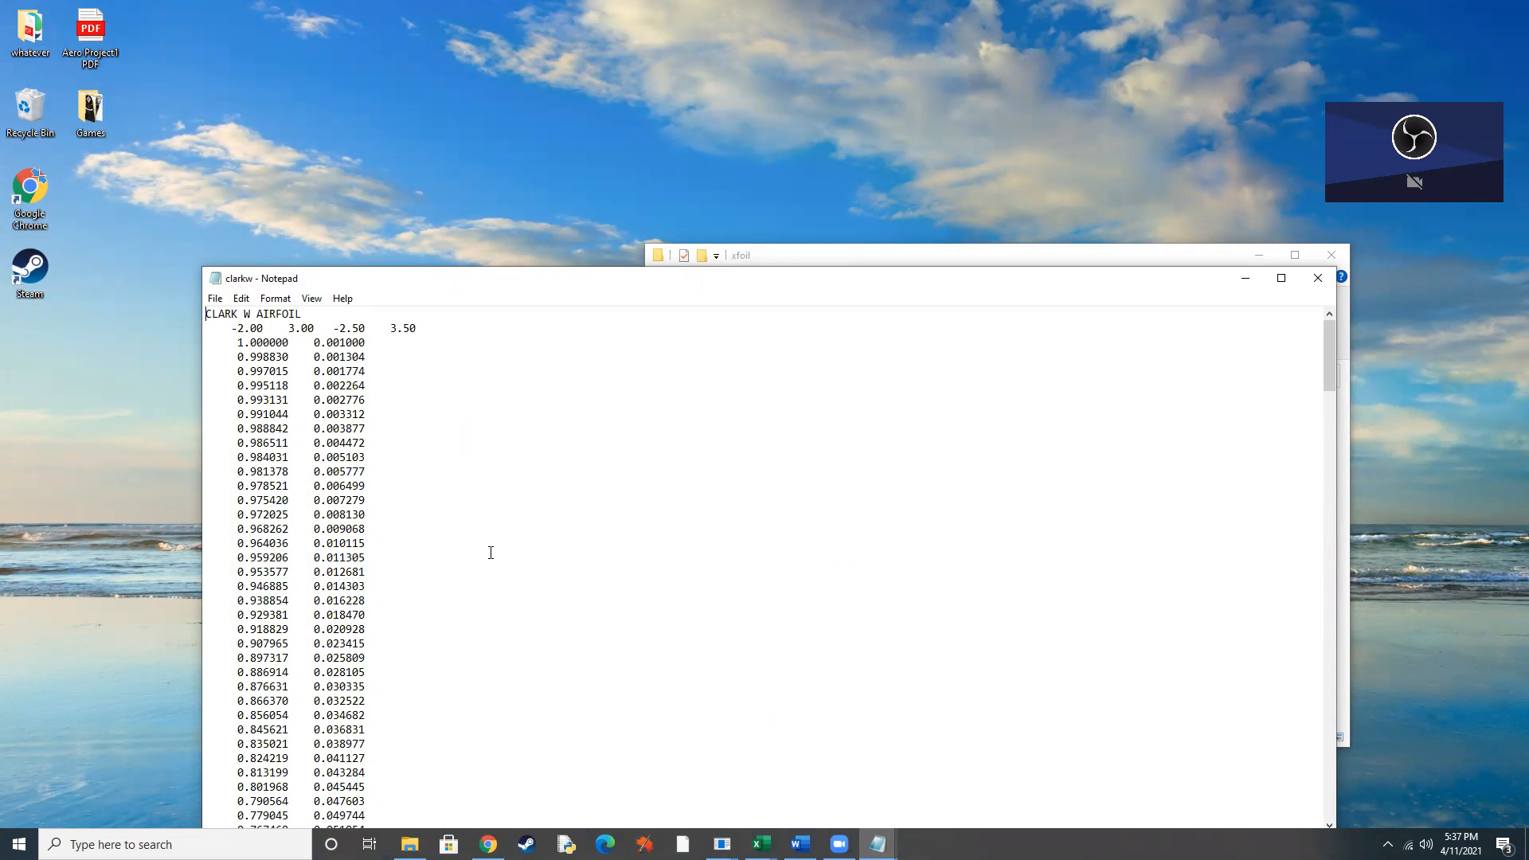
pyautogui.scroll(-20, 460, 540)
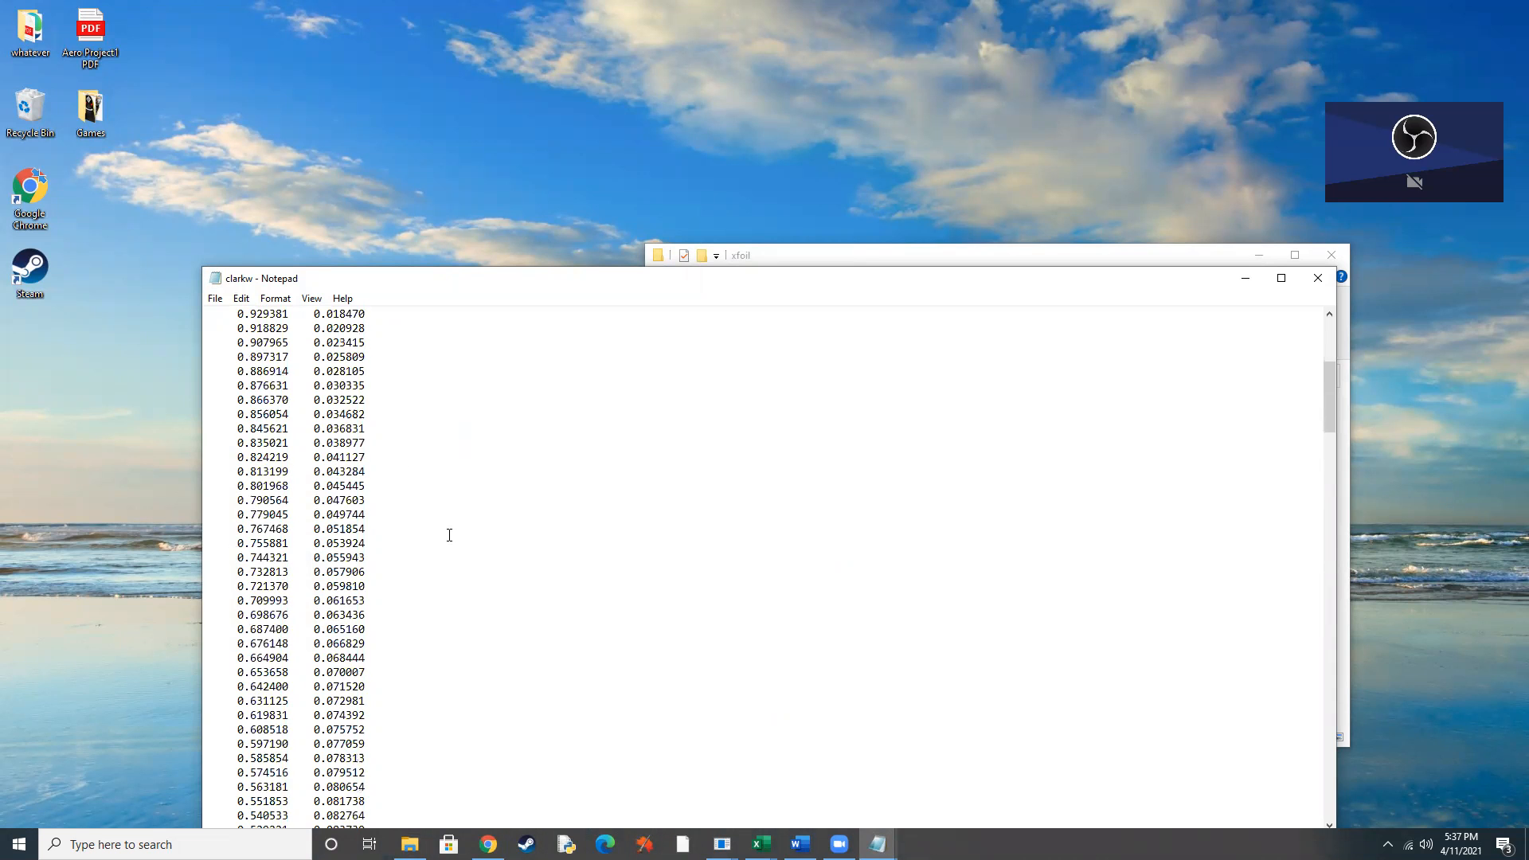
pyautogui.scroll(-20, 449, 535)
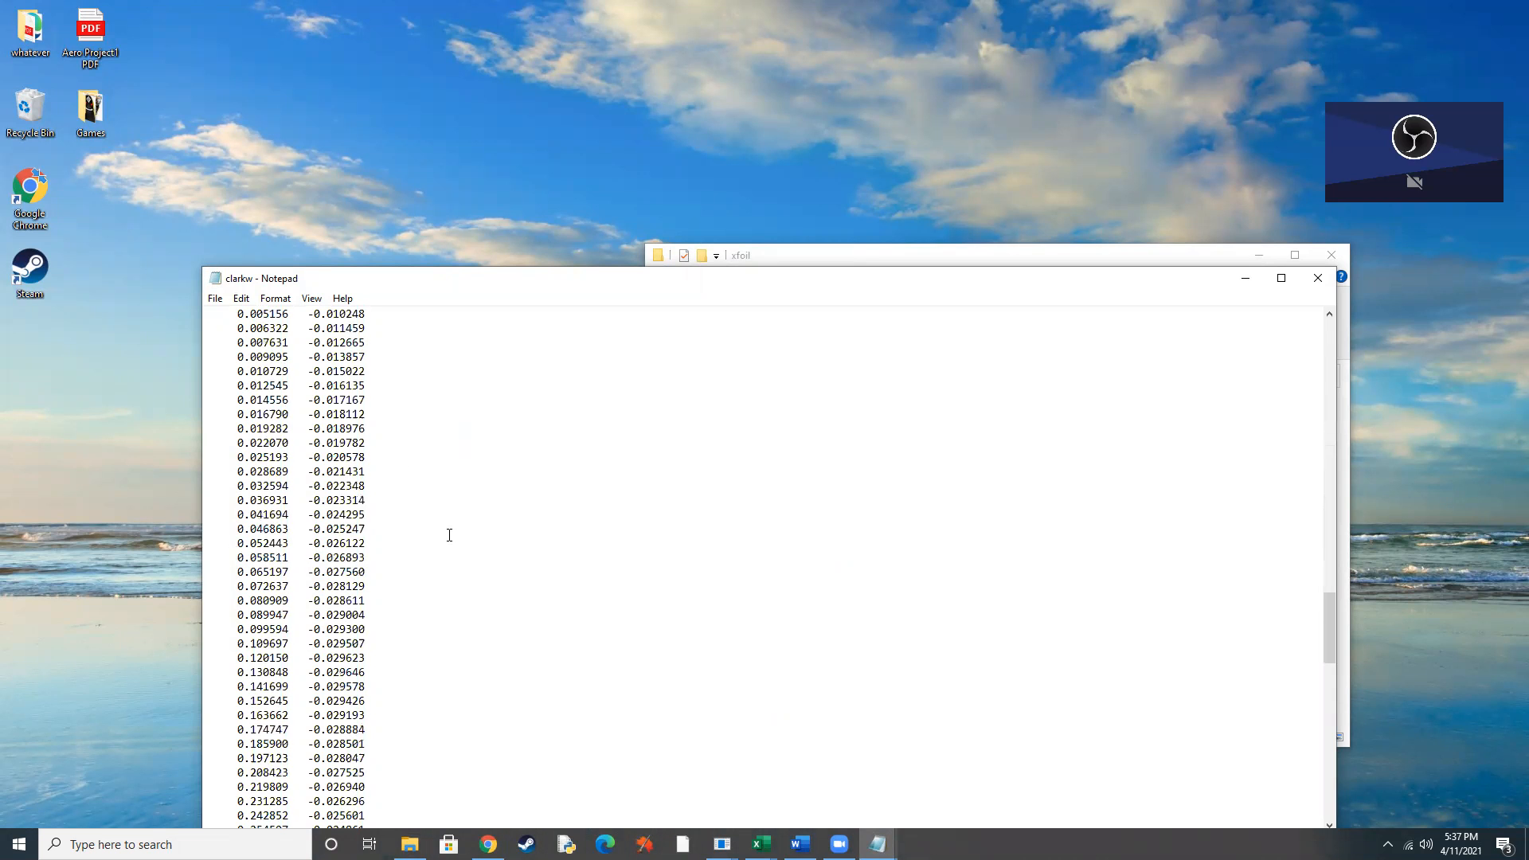
pyautogui.scroll(-7, 449, 535)
pyautogui.scroll(20, 449, 536)
pyautogui.scroll(20, 449, 535)
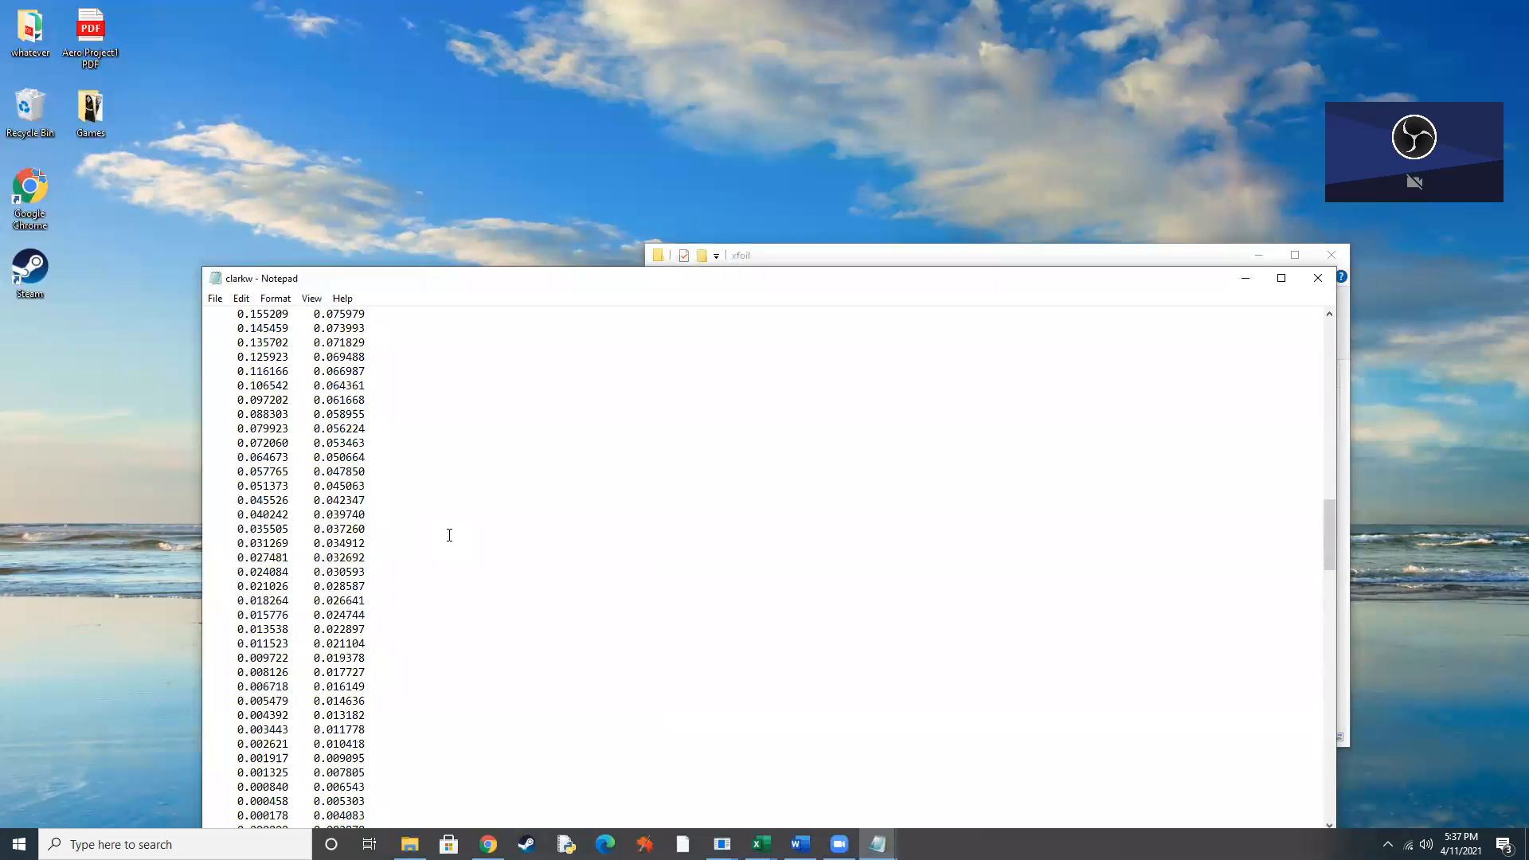
pyautogui.scroll(1, 449, 535)
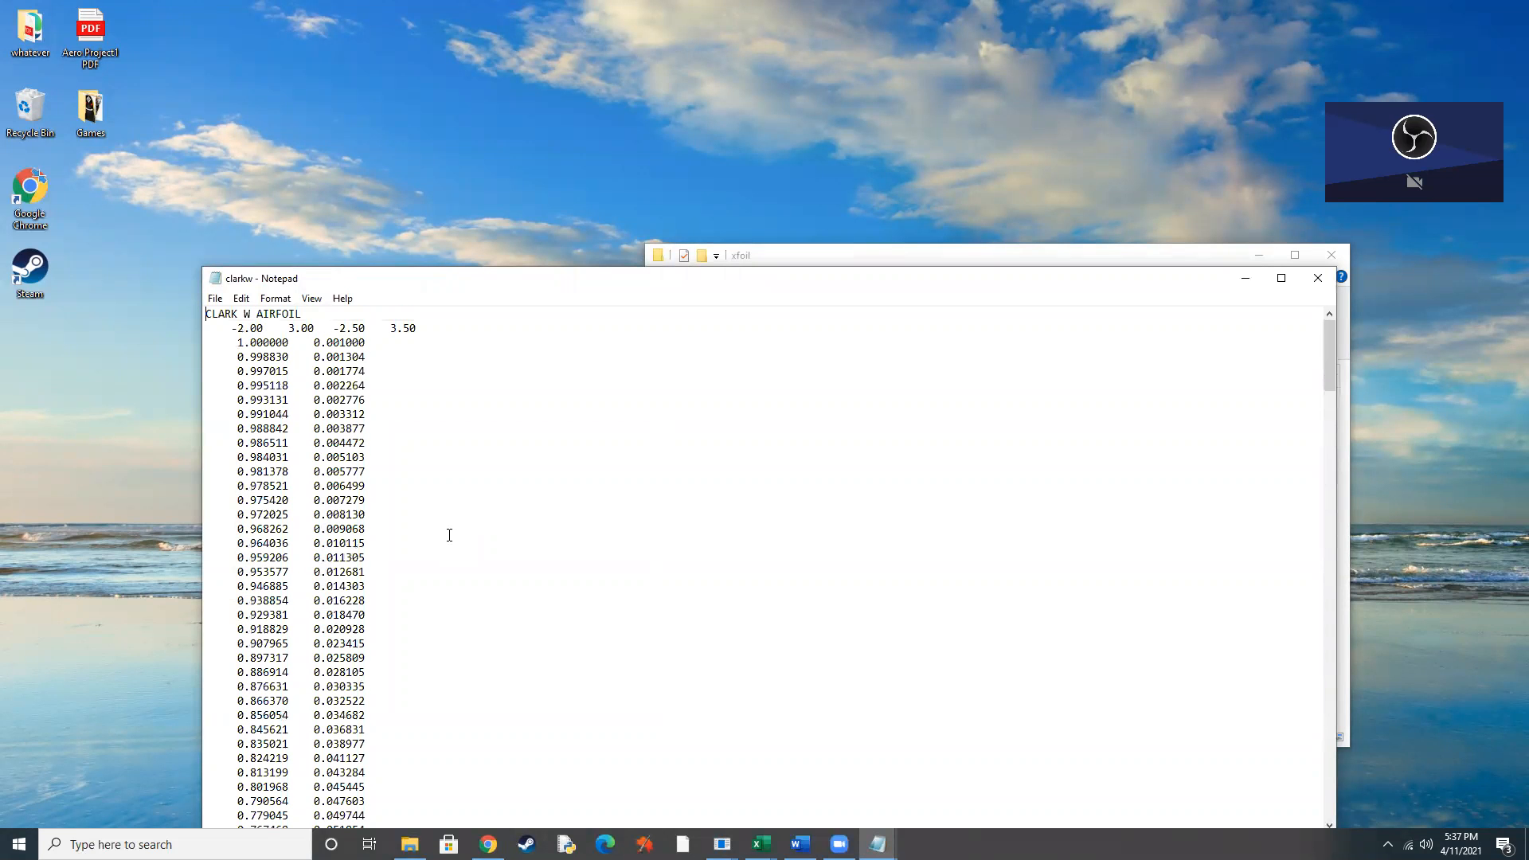
pyautogui.scroll(-5, 490, 440)
pyautogui.scroll(5, 490, 439)
pyautogui.scroll(-9, 384, 444)
pyautogui.scroll(-13, 384, 445)
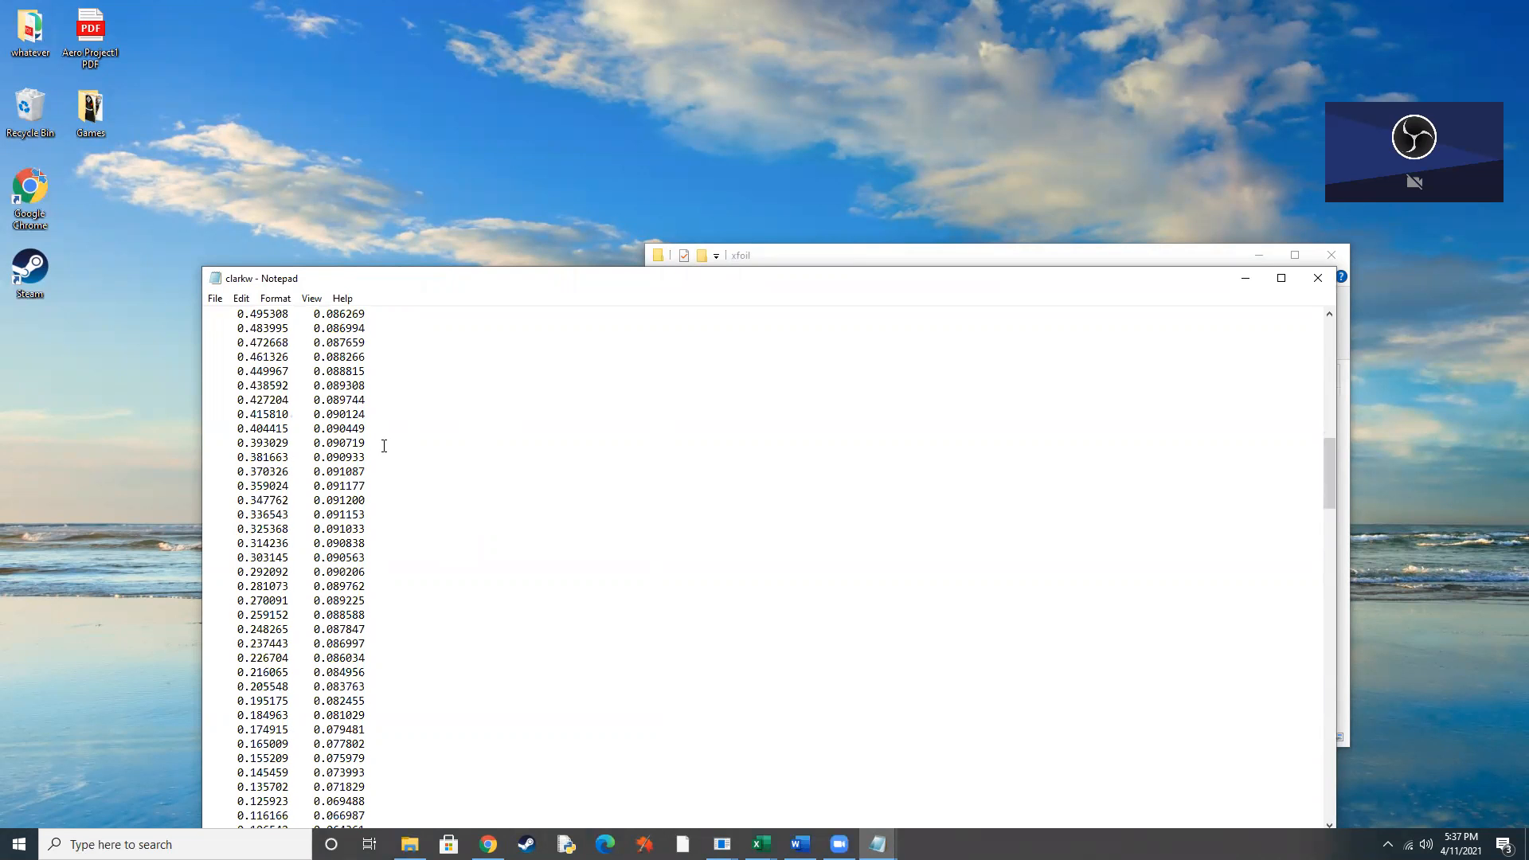
pyautogui.scroll(-6, 397, 448)
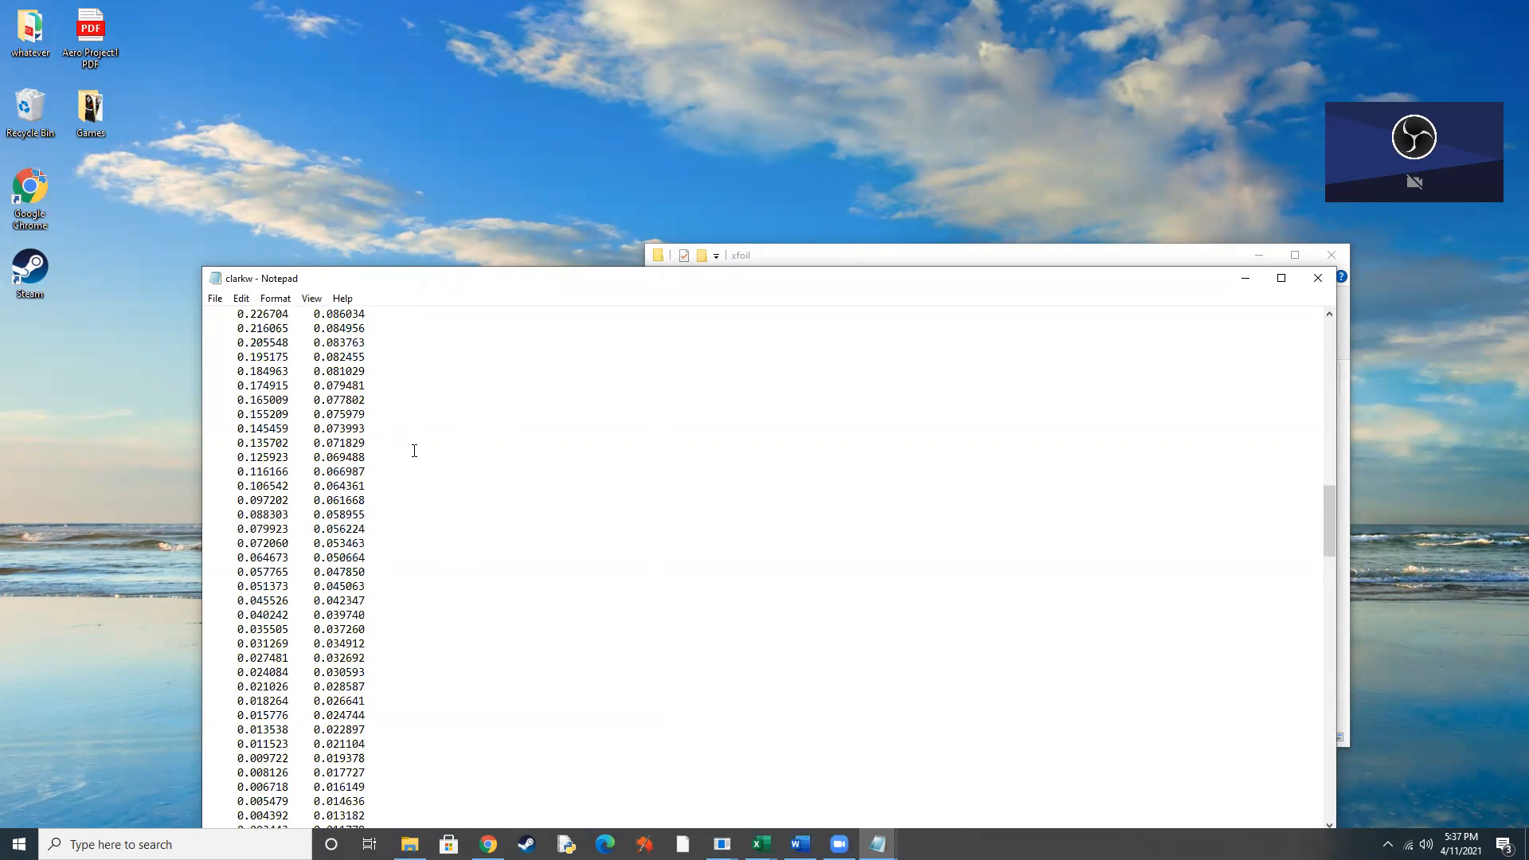
pyautogui.scroll(-20, 414, 451)
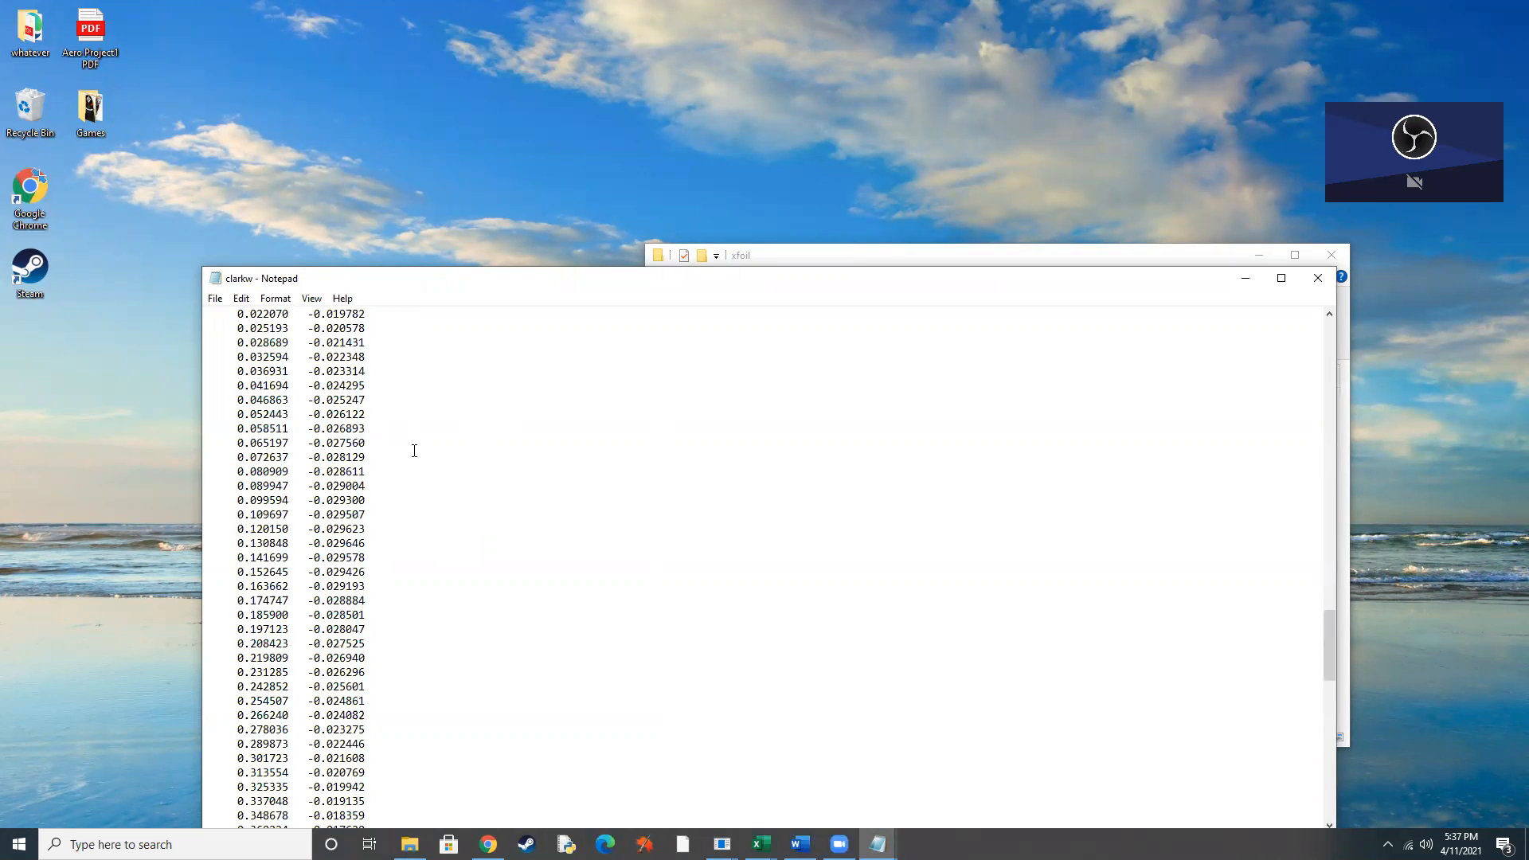
pyautogui.scroll(-18, 415, 451)
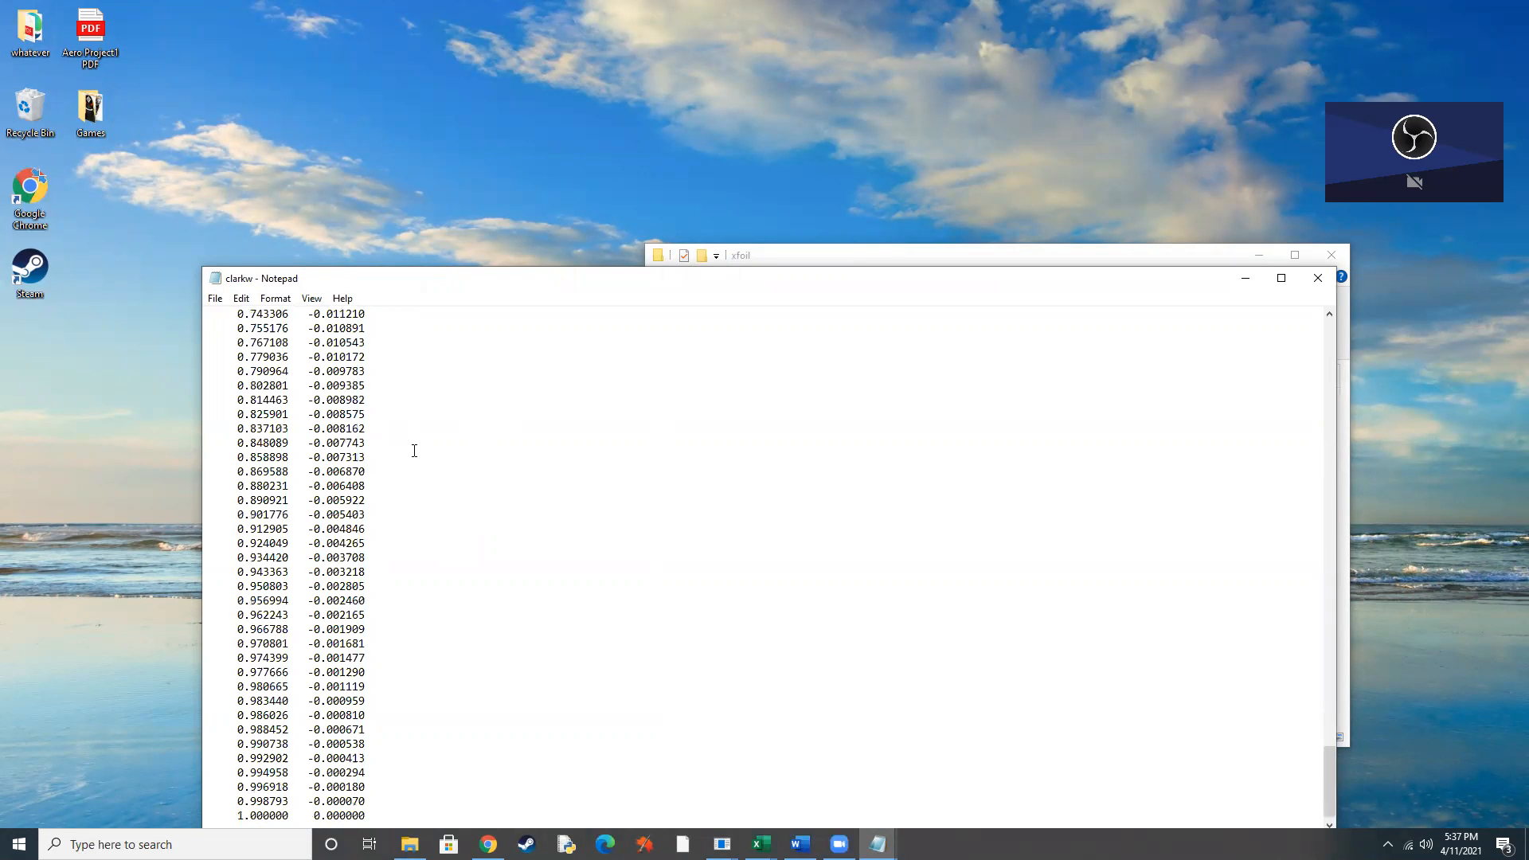
pyautogui.scroll(5, 414, 451)
pyautogui.scroll(20, 415, 451)
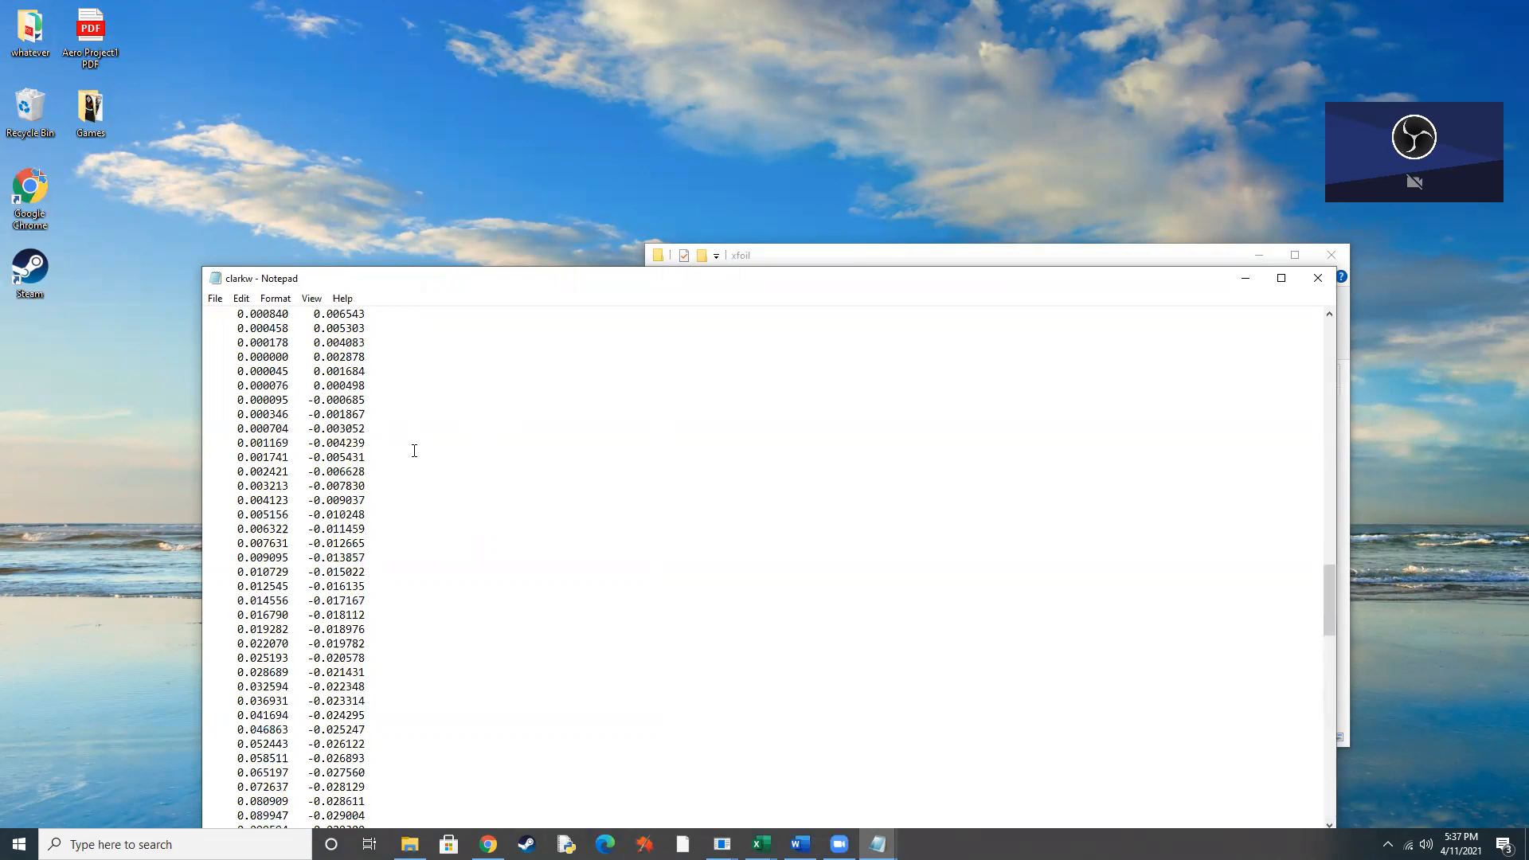
pyautogui.scroll(12, 414, 451)
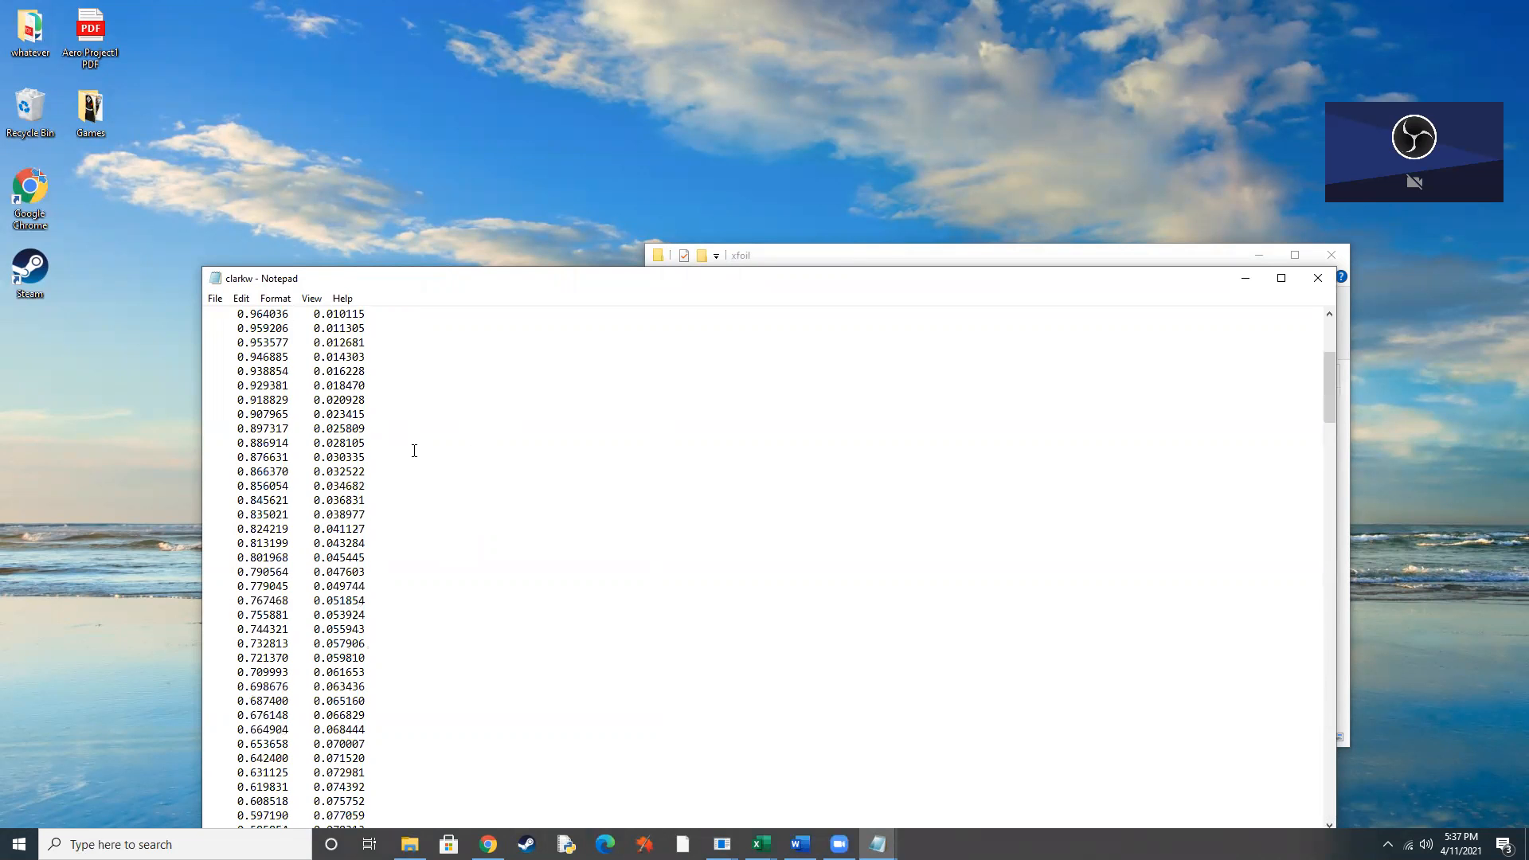
pyautogui.click(1318, 278)
pyautogui.click(1257, 256)
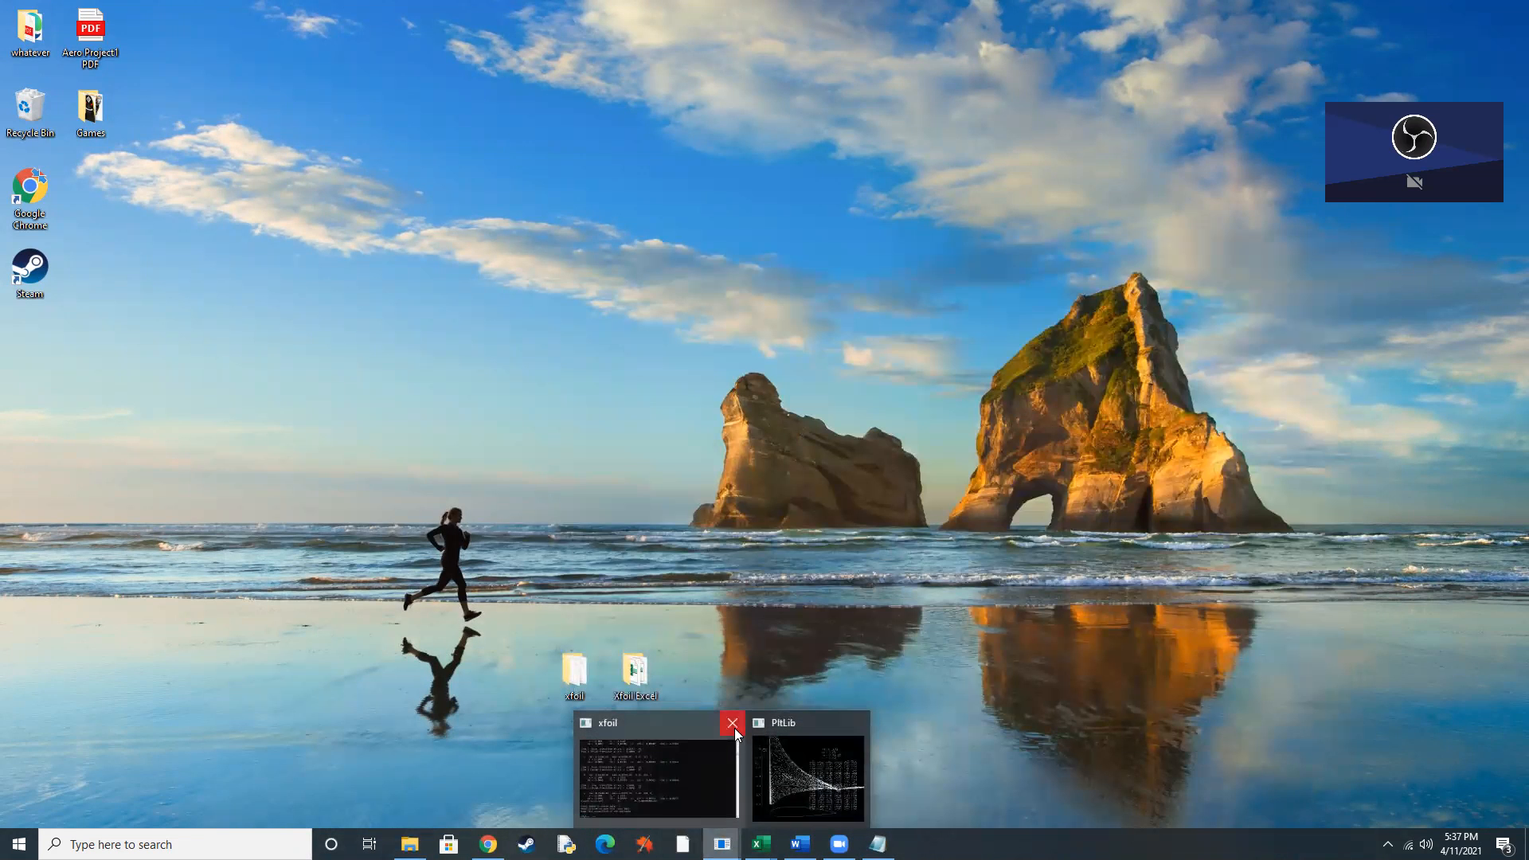
# Switch to the XFOIL console and load the CLARK W coordinates from clarkw.txt.
pyautogui.click(722, 844)
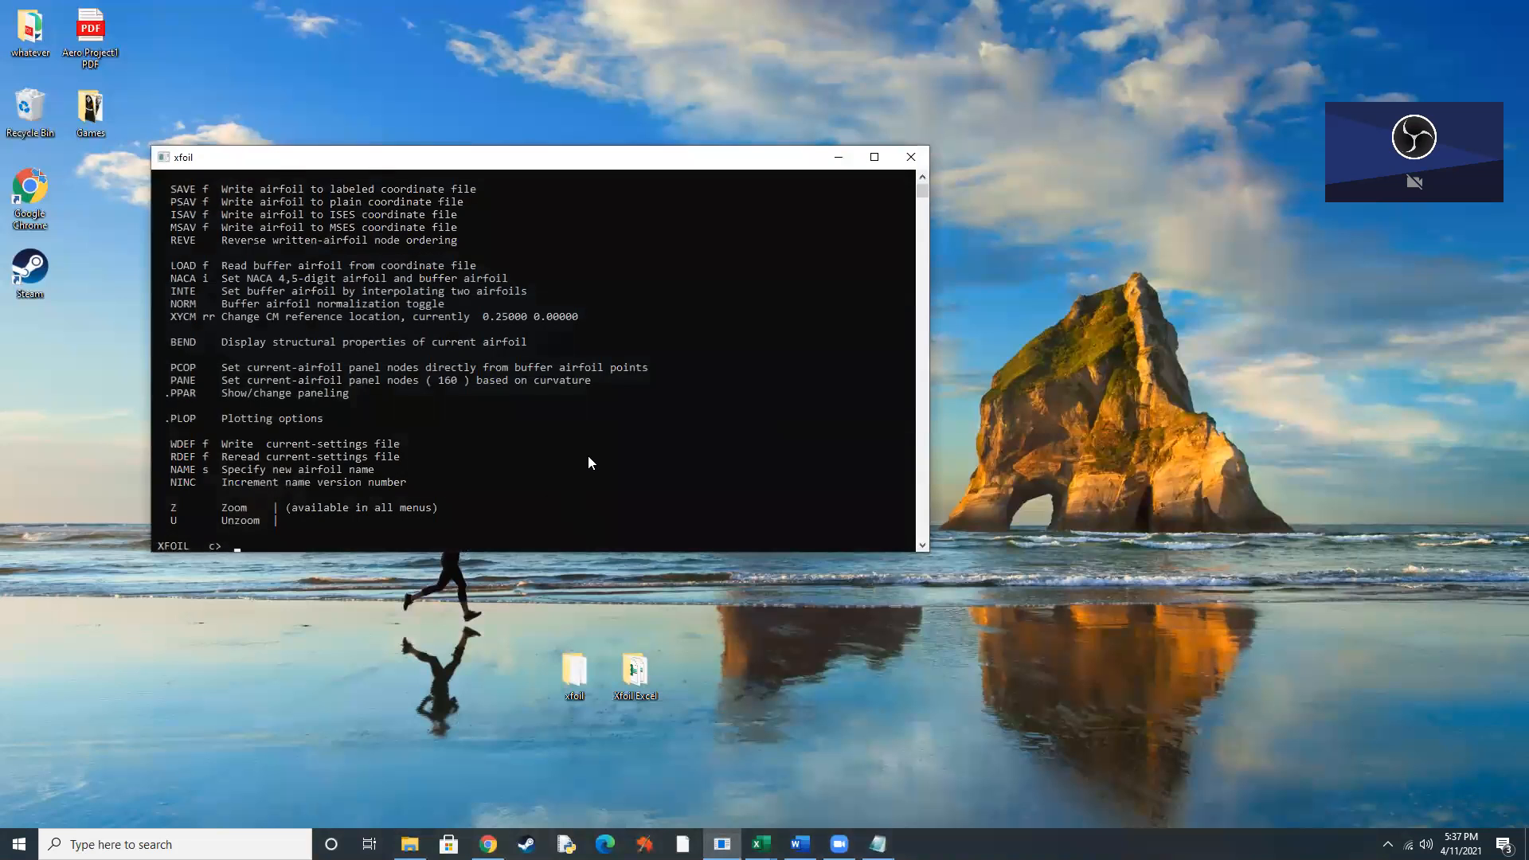
pyautogui.write('load clarkw.txt')
pyautogui.press('Return')
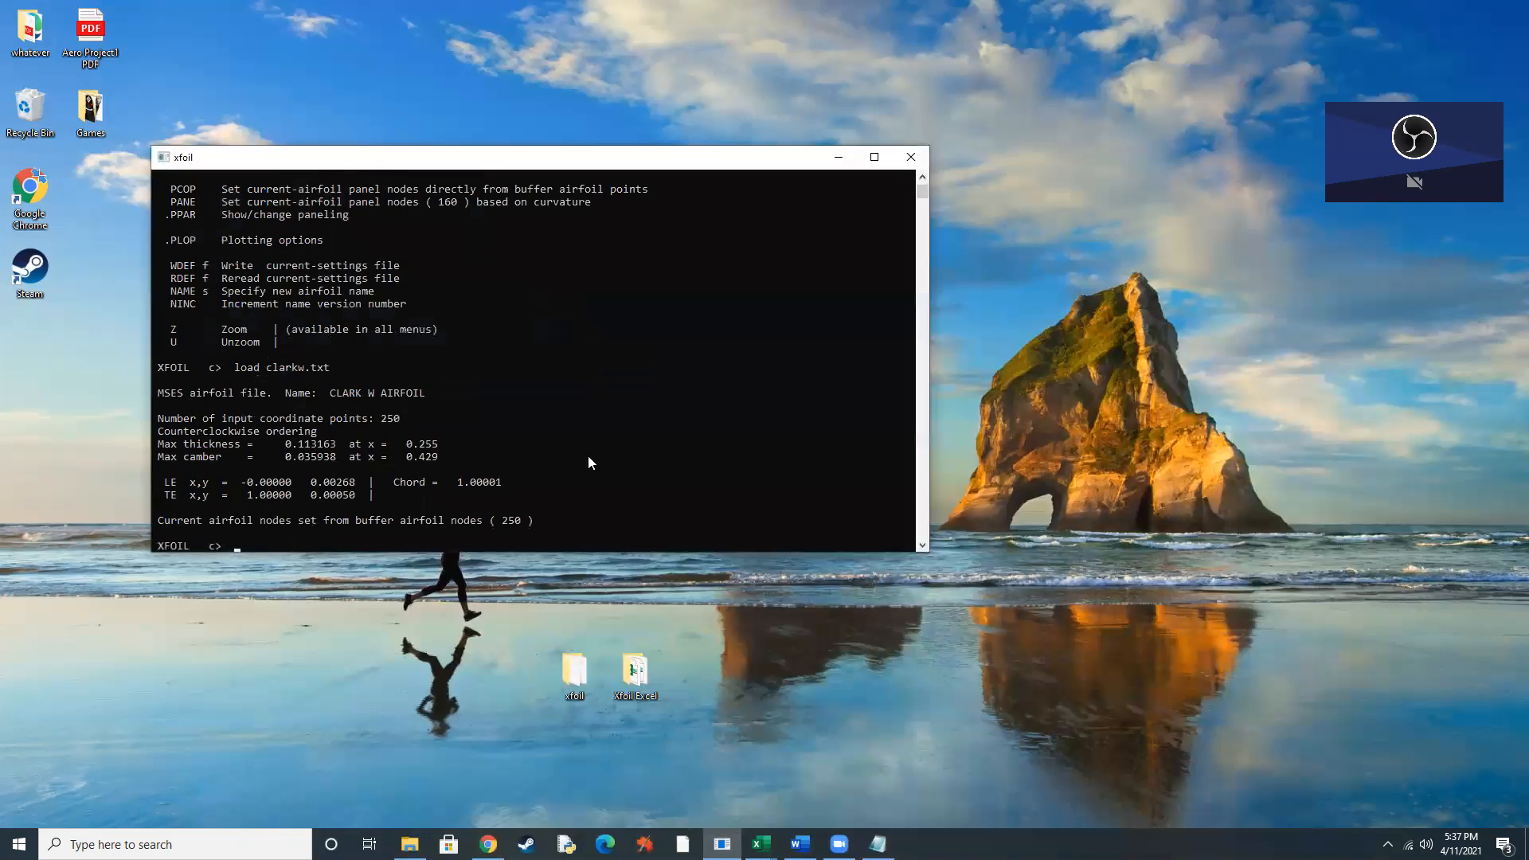
# Open the CLARK W paneling parameters with ppar and set the TE/LE panel density ratio to 1.
pyautogui.moveTo(651, 160); pyautogui.dragTo(947, 225)
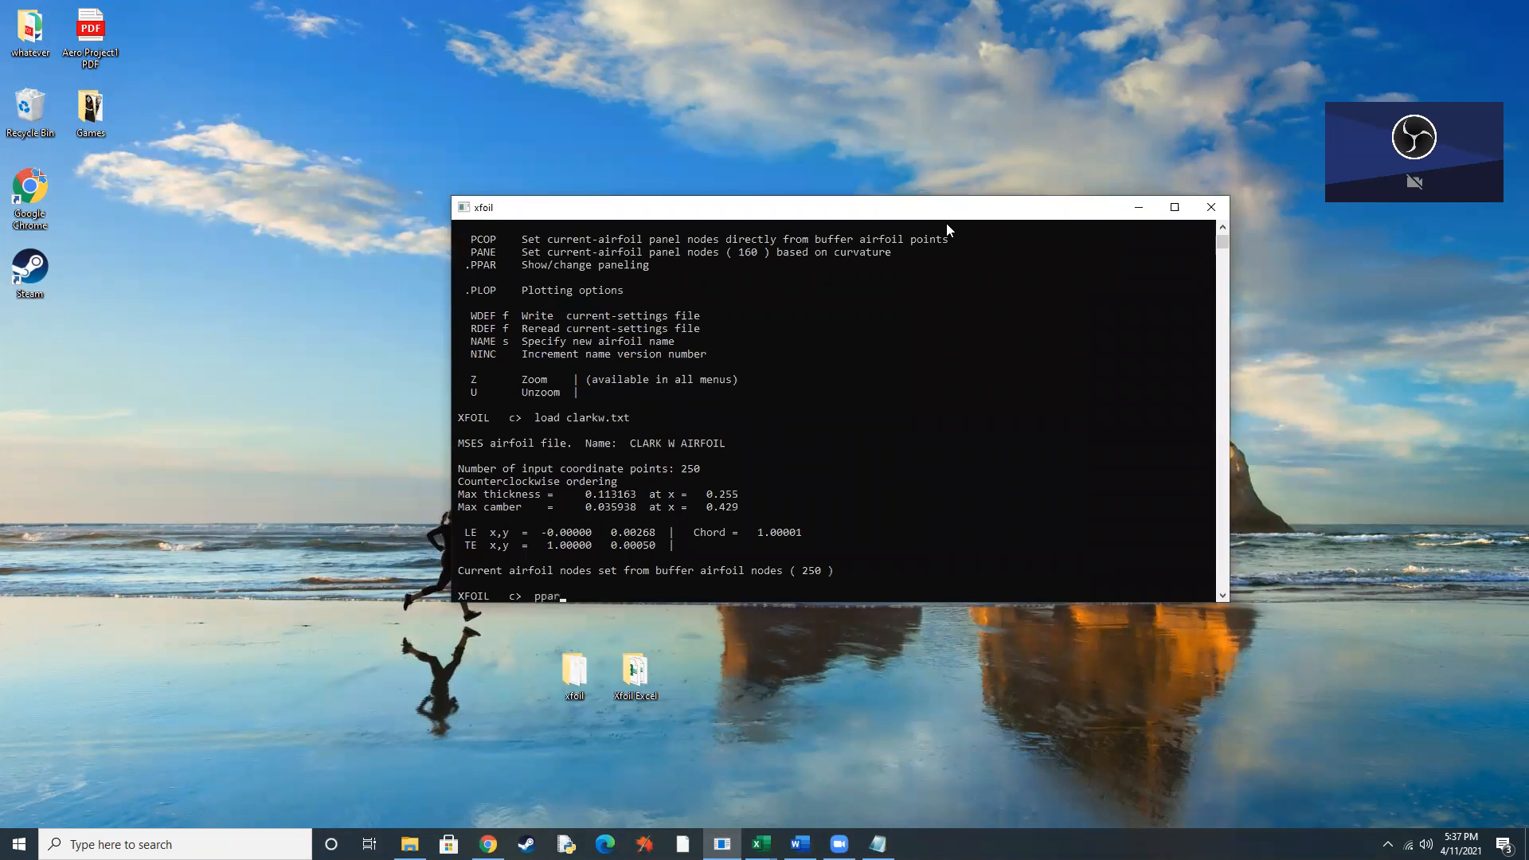
pyautogui.press('Return')
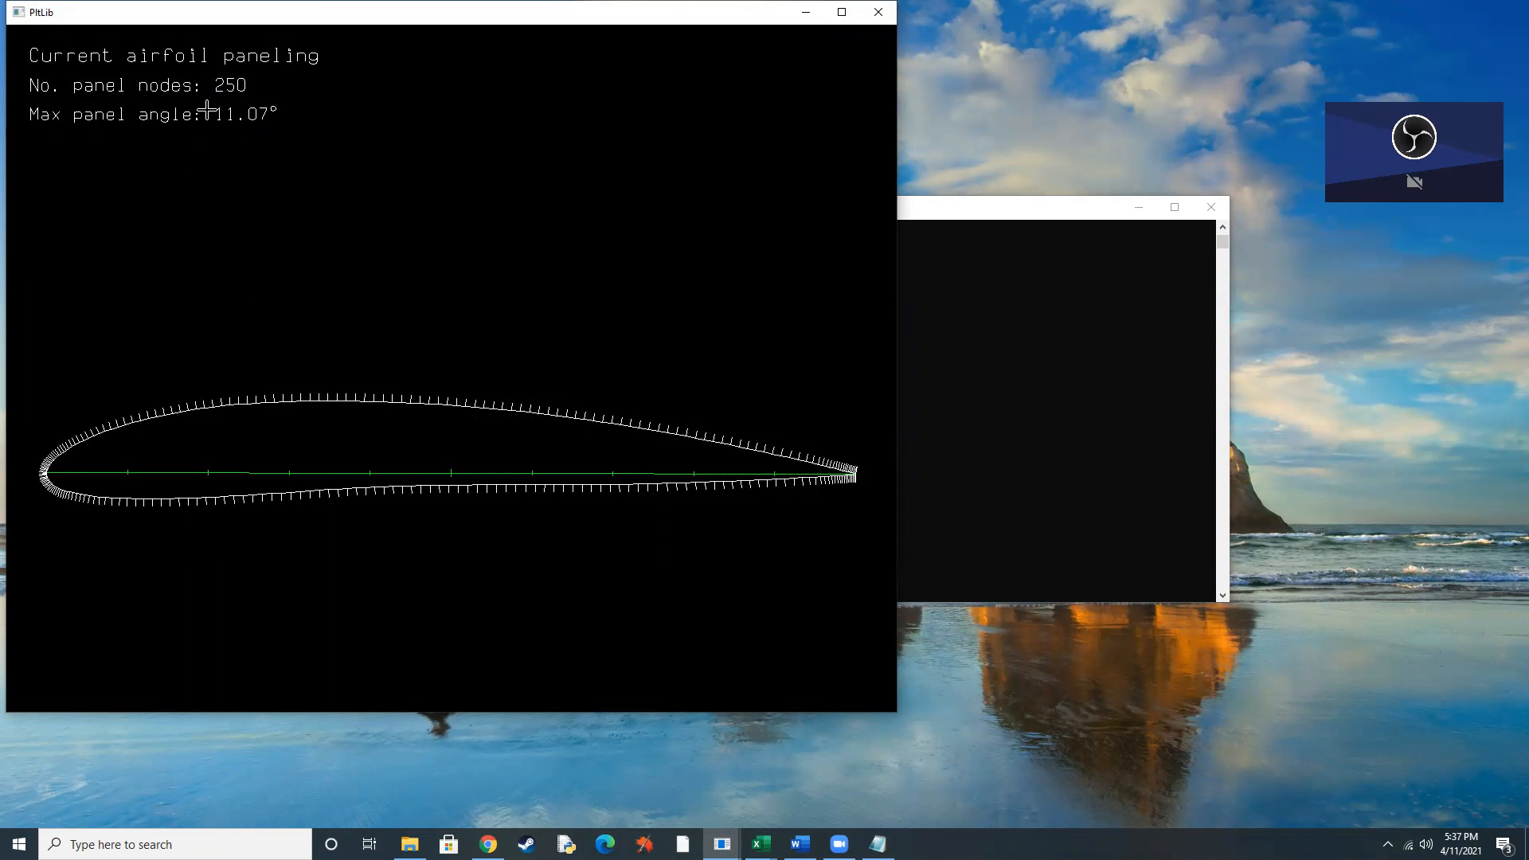
pyautogui.click(1007, 253)
pyautogui.moveTo(955, 213); pyautogui.dragTo(1089, 230)
pyautogui.write('t 1')
pyautogui.press('Return')
pyautogui.press('Return')
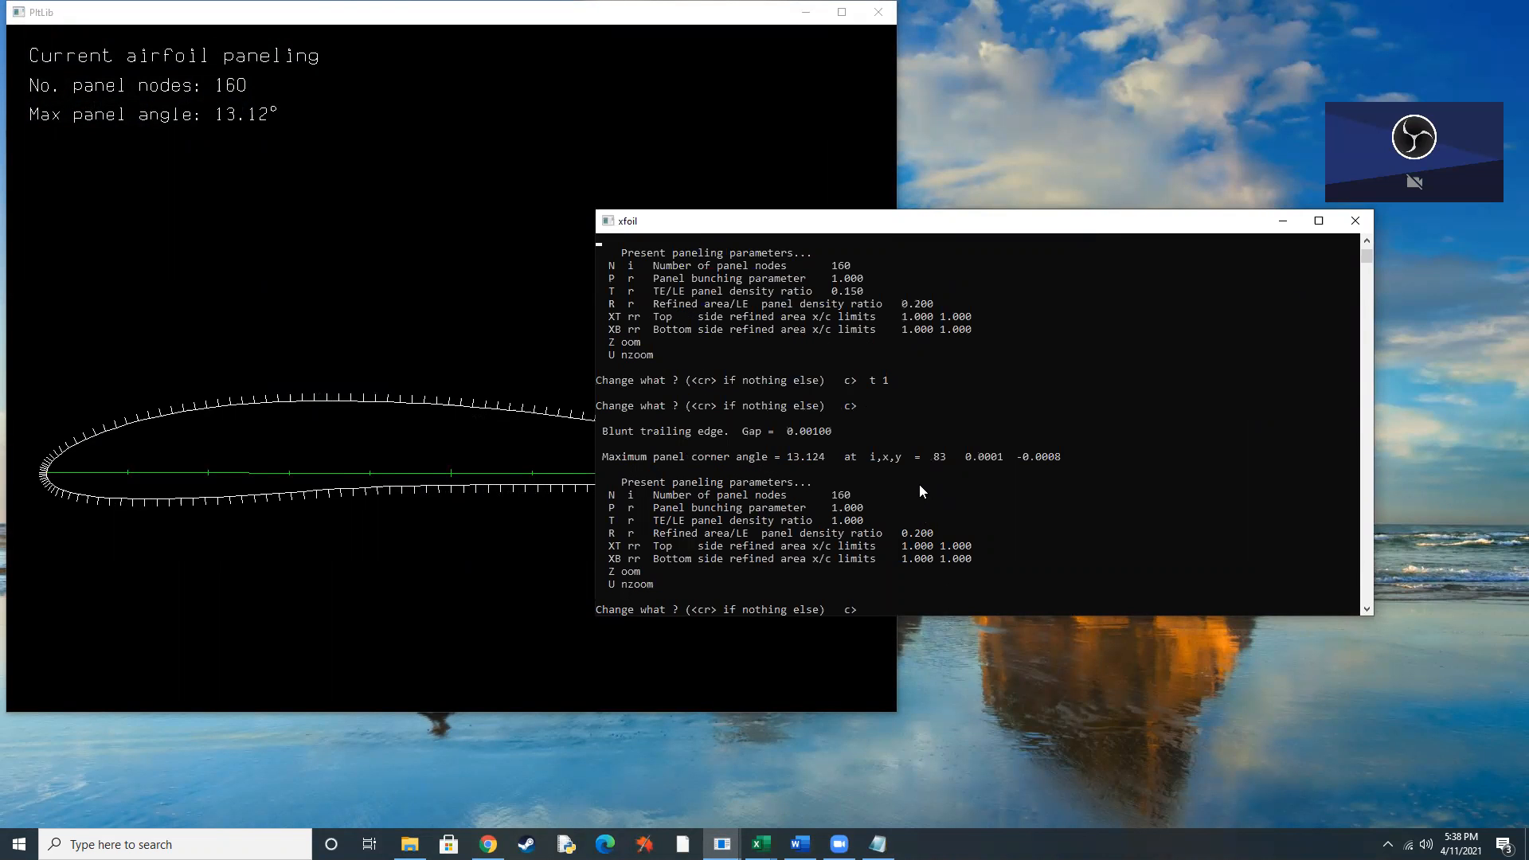
# Set 250 panel nodes and a TE/LE panel density ratio of 1, apply the repaneling and leave the paneling parameters.
pyautogui.write('n 250 t')
pyautogui.press('BackSpace')
pyautogui.press('Return')
pyautogui.write('t 1')
pyautogui.press('Return')
pyautogui.press('Return')
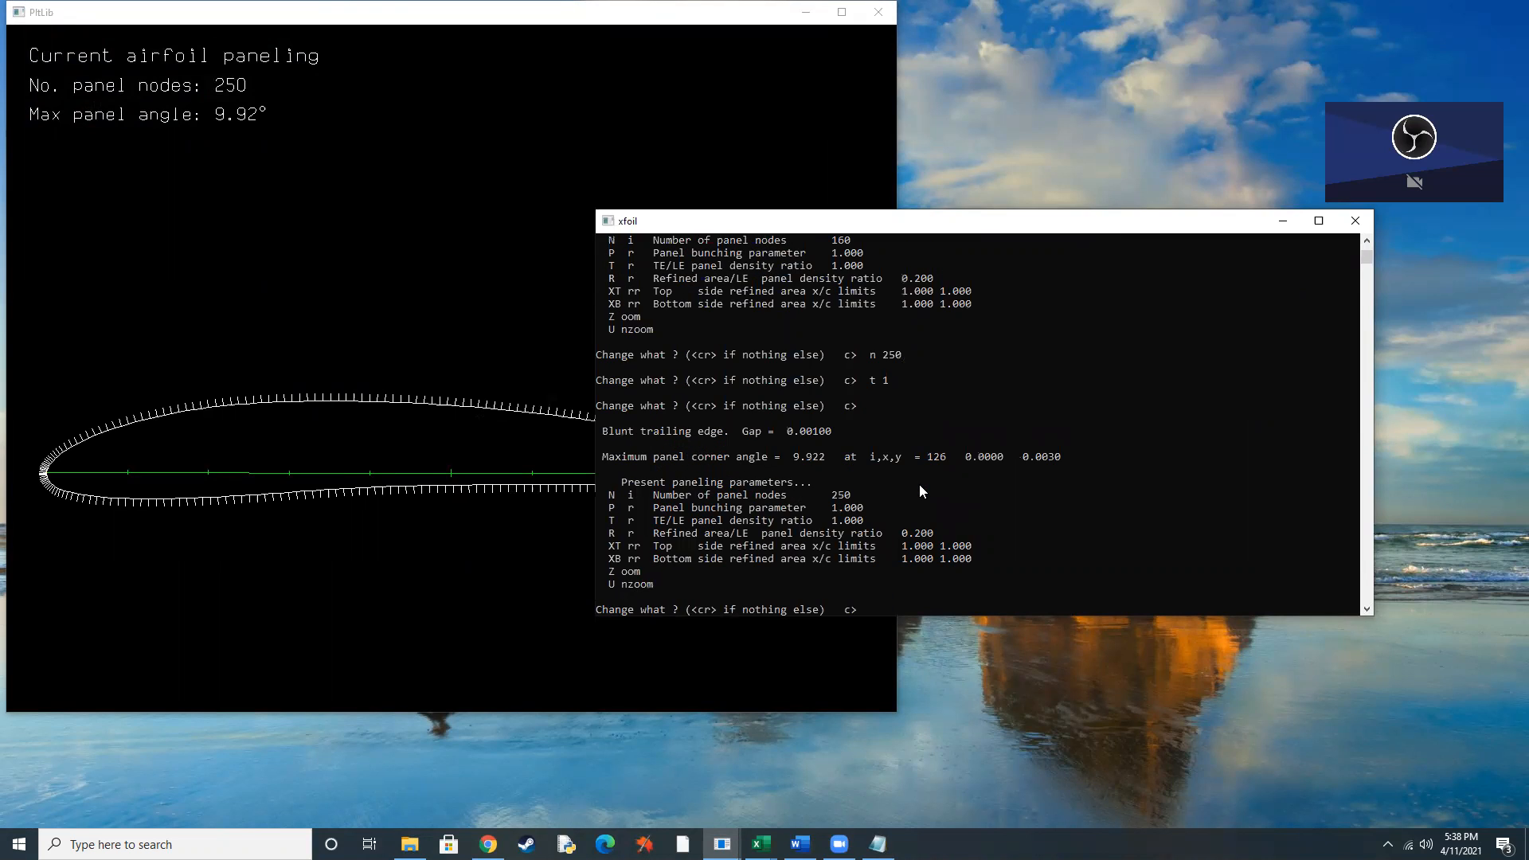
pyautogui.press('Return')
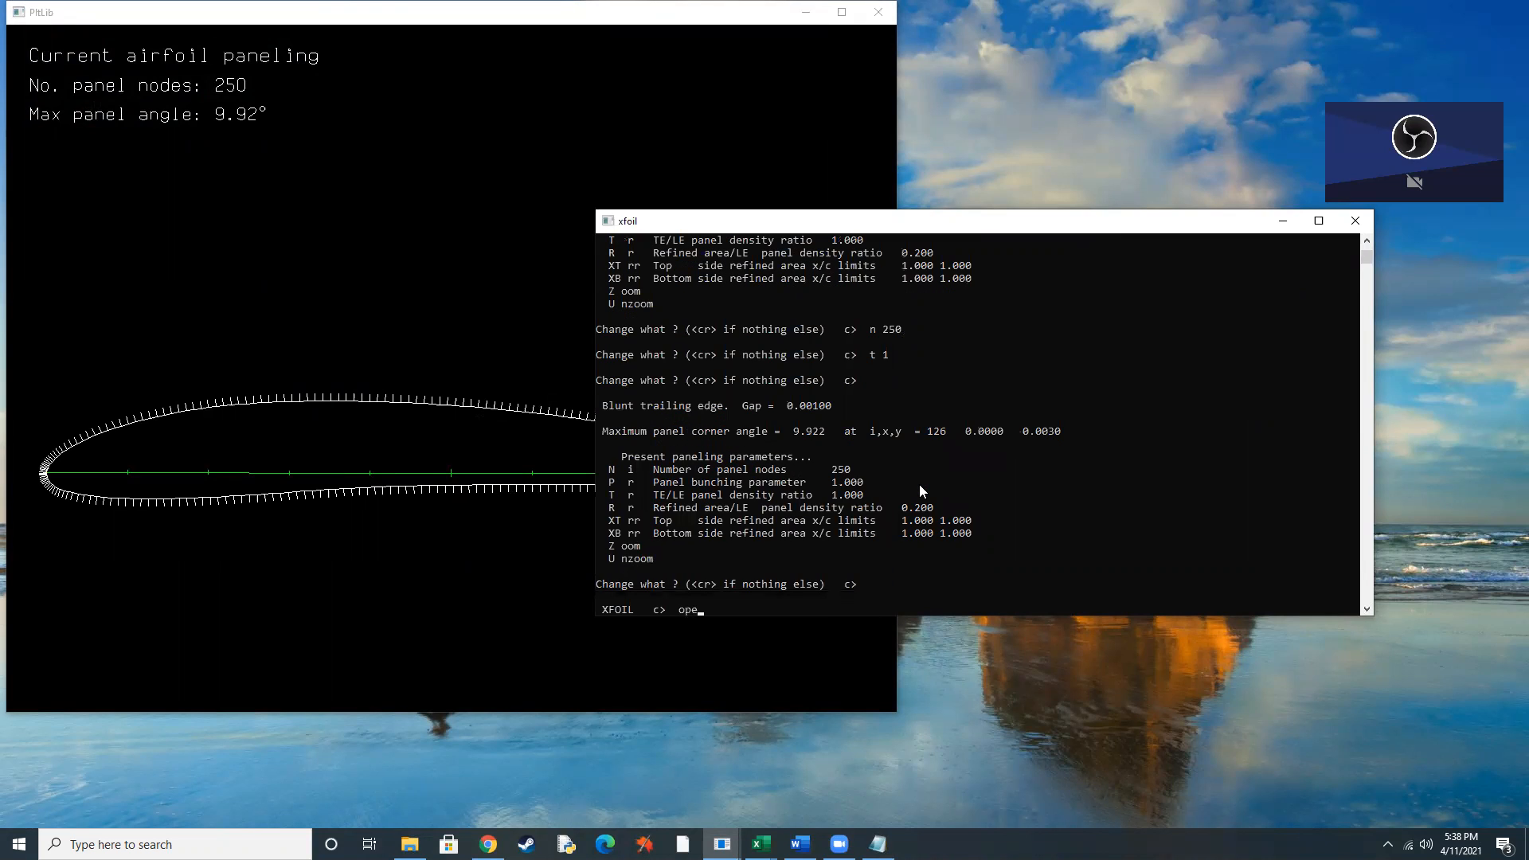
# Enter the oper routine and enable viscous mode at a Reynolds number of 1000000.
pyautogui.press('Return')
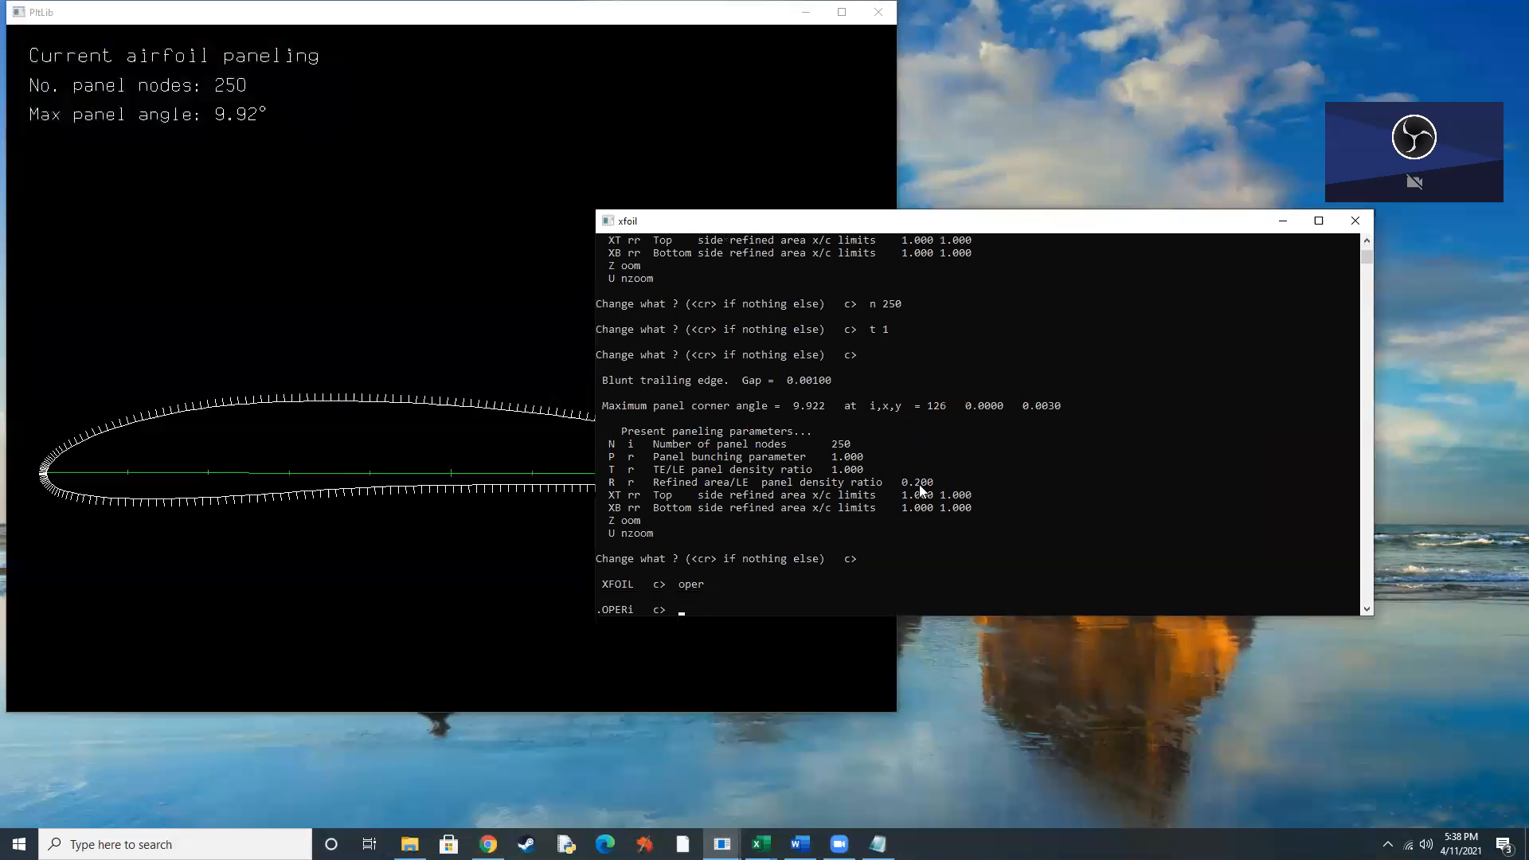
pyautogui.write('visc')
pyautogui.press('Return')
pyautogui.write('1000000')
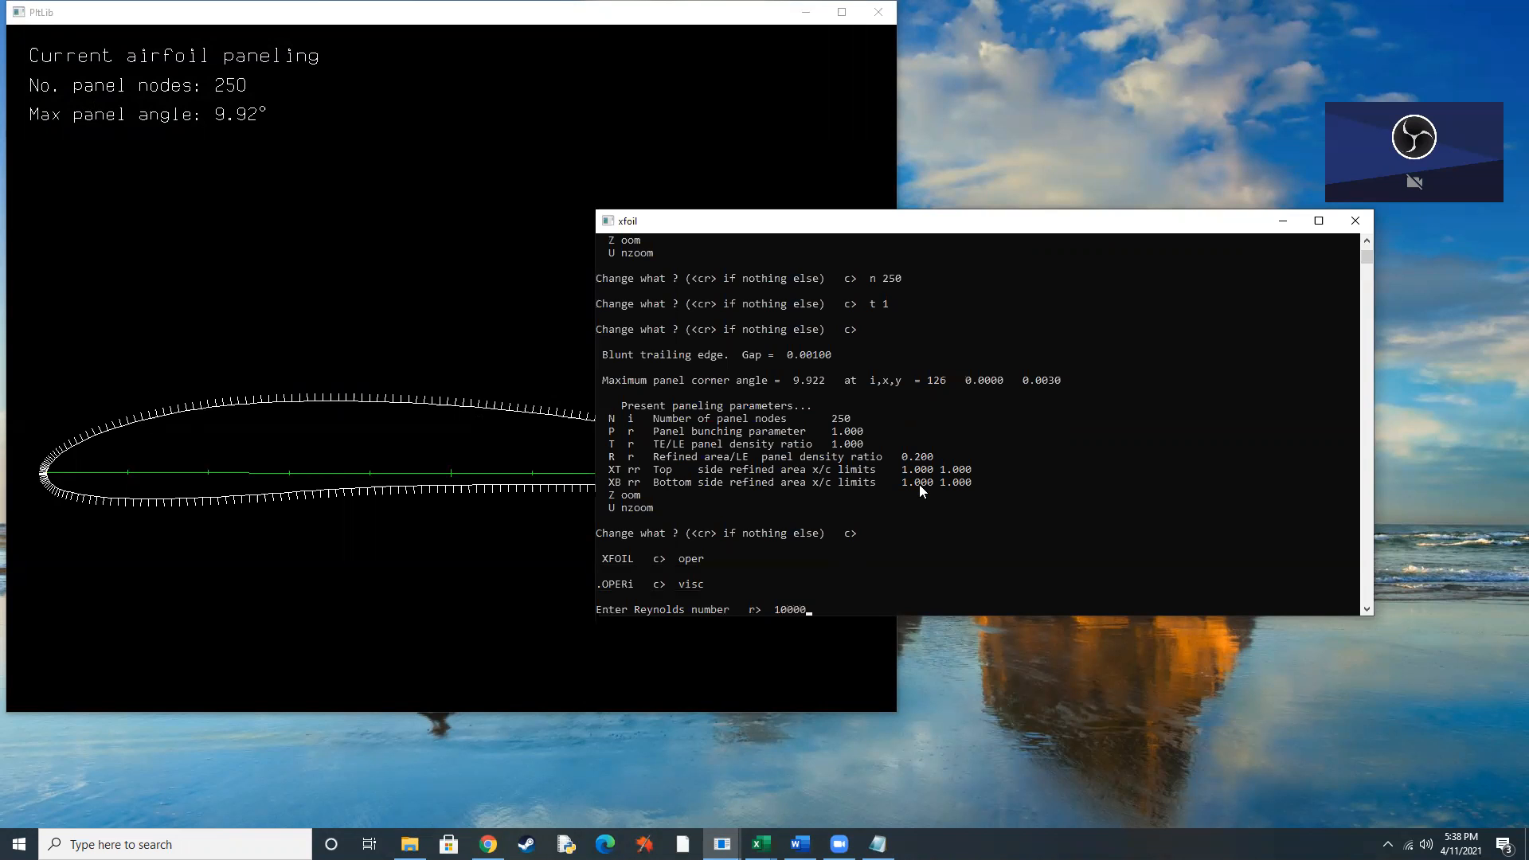
pyautogui.press('Return')
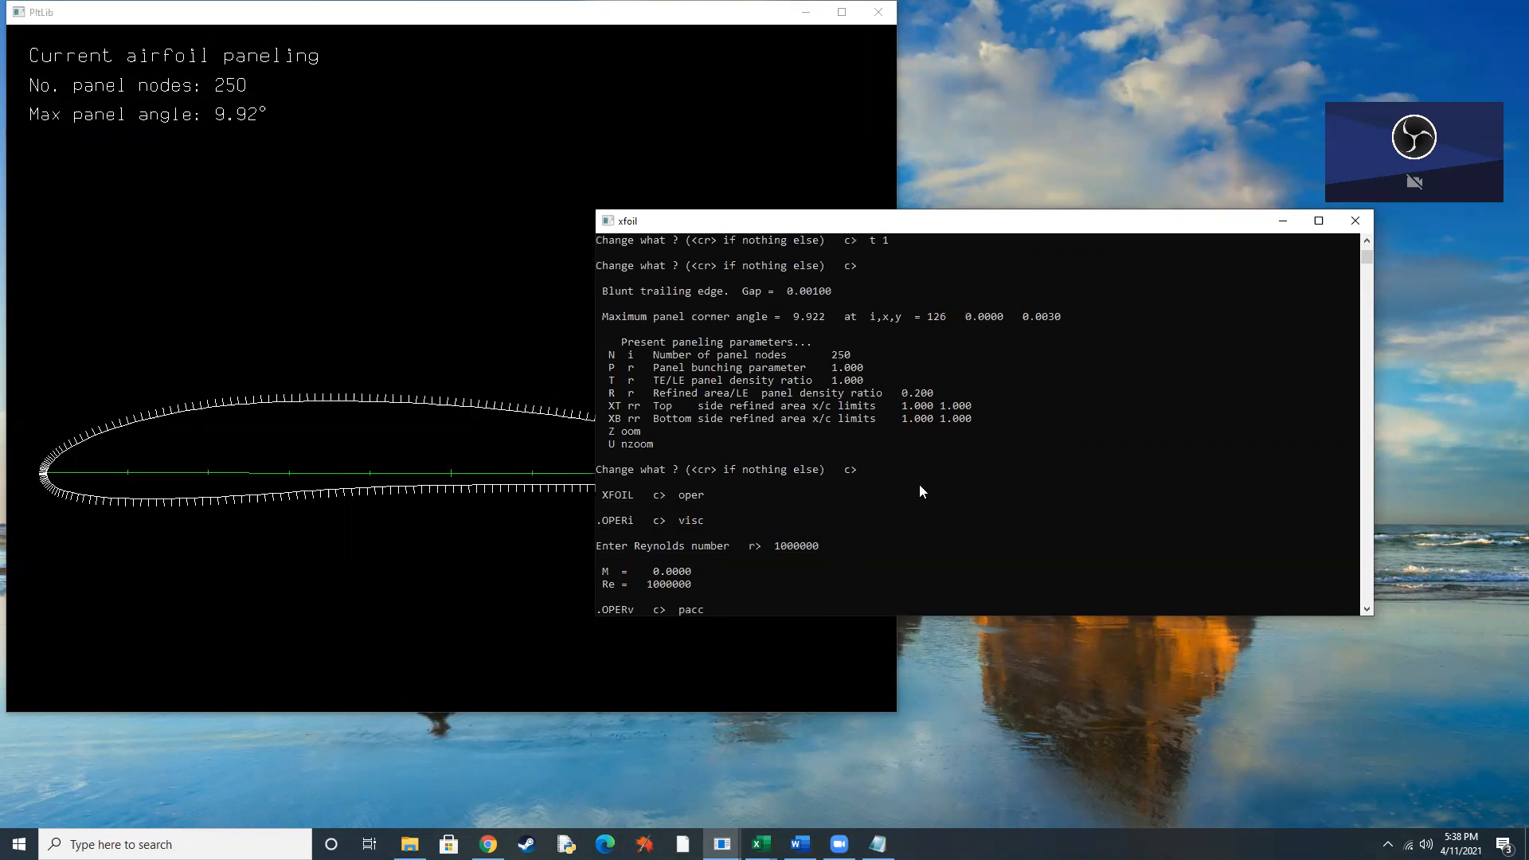
# Start polar accumulation with pacc, saving to newclarkw and skipping the dump file.
pyautogui.press('Return')
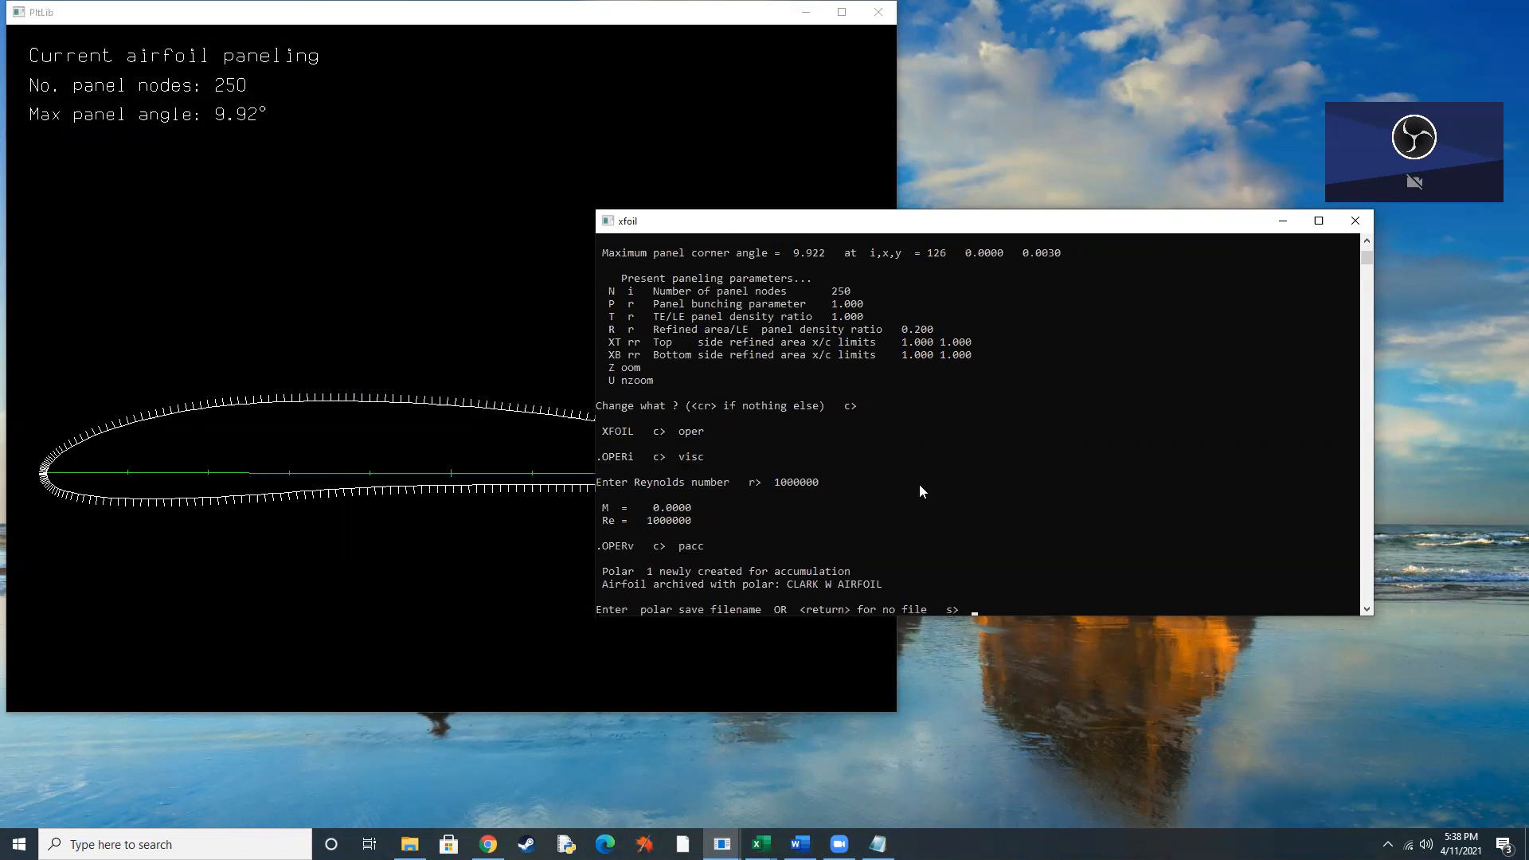
pyautogui.write('newclarkw')
pyautogui.press('Return')
pyautogui.press('Return')
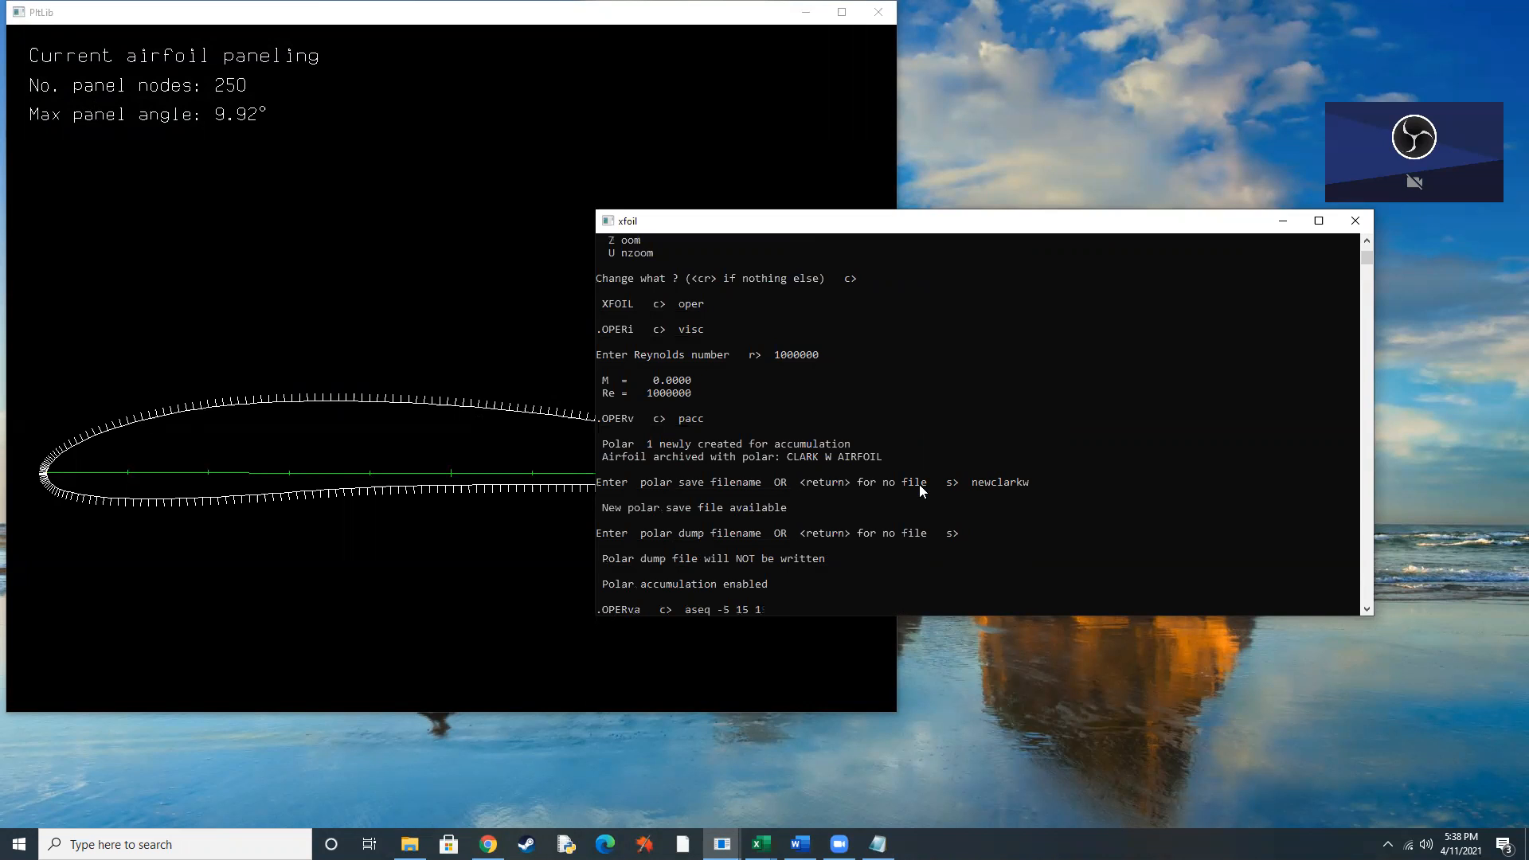
# Set the iteration limit to 100 and run the angle-of-attack sequence from -5 to 15 degrees in 1 degree increments.
pyautogui.press('BackSpace')
pyautogui.press('BackSpace')
pyautogui.press('BackSpace')
pyautogui.press('BackSpace')
pyautogui.press('BackSpace')
pyautogui.press('BackSpace')
pyautogui.press('BackSpace')
pyautogui.press('BackSpace')
pyautogui.press('BackSpace')
pyautogui.press('BackSpace')
pyautogui.write('iter 100')
pyautogui.press('Return')
pyautogui.write('aseq -5 15 1')
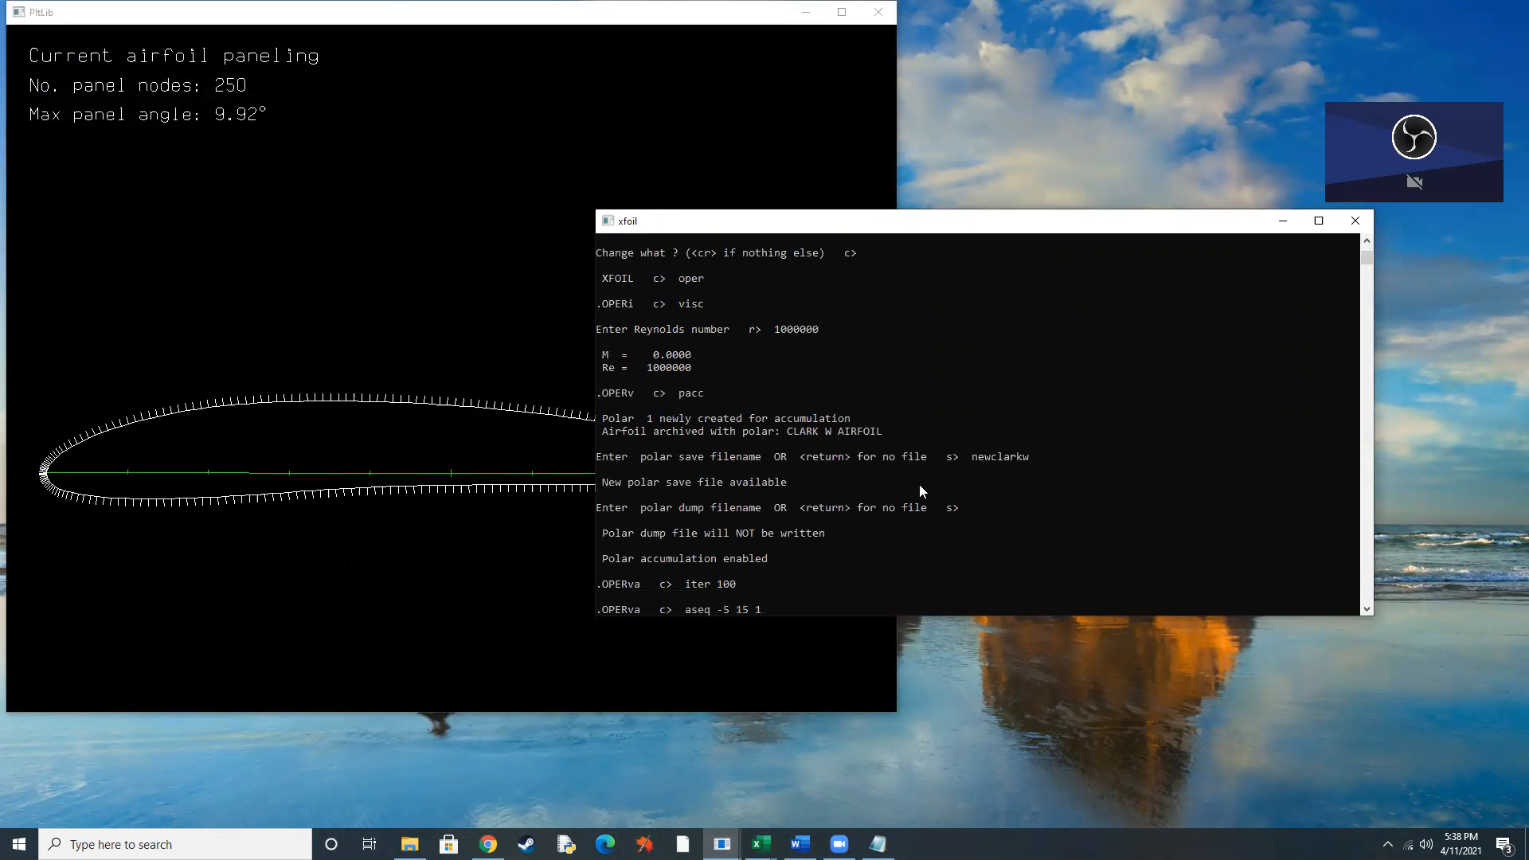
pyautogui.press('Return')
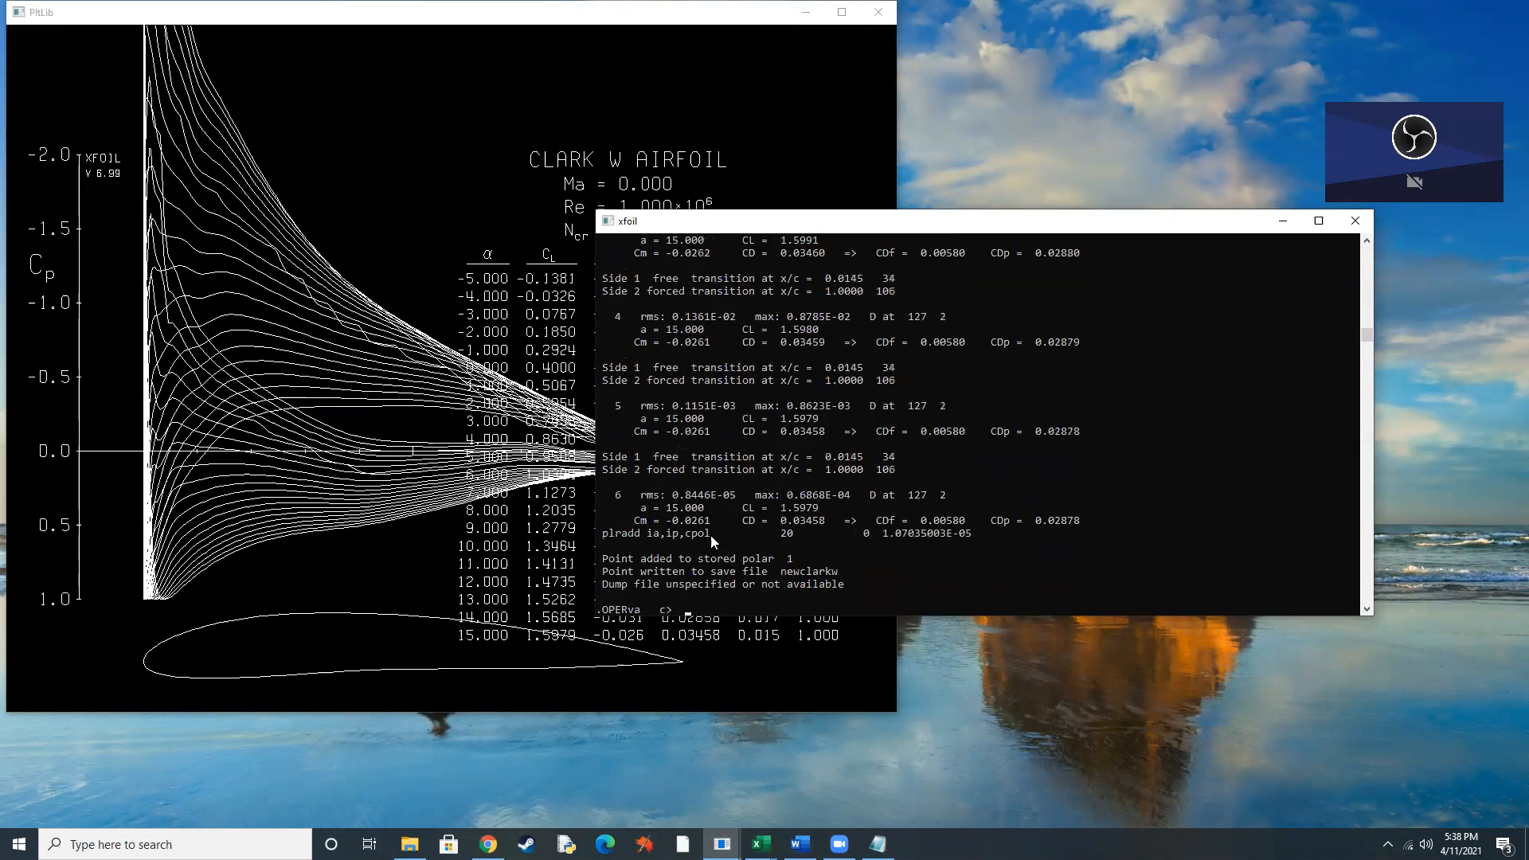
# Bring the CLARK W pressure plot to the front to examine its coefficients, then minimize both XFOIL windows.
pyautogui.moveTo(829, 224); pyautogui.dragTo(695, 288)
pyautogui.click(466, 110)
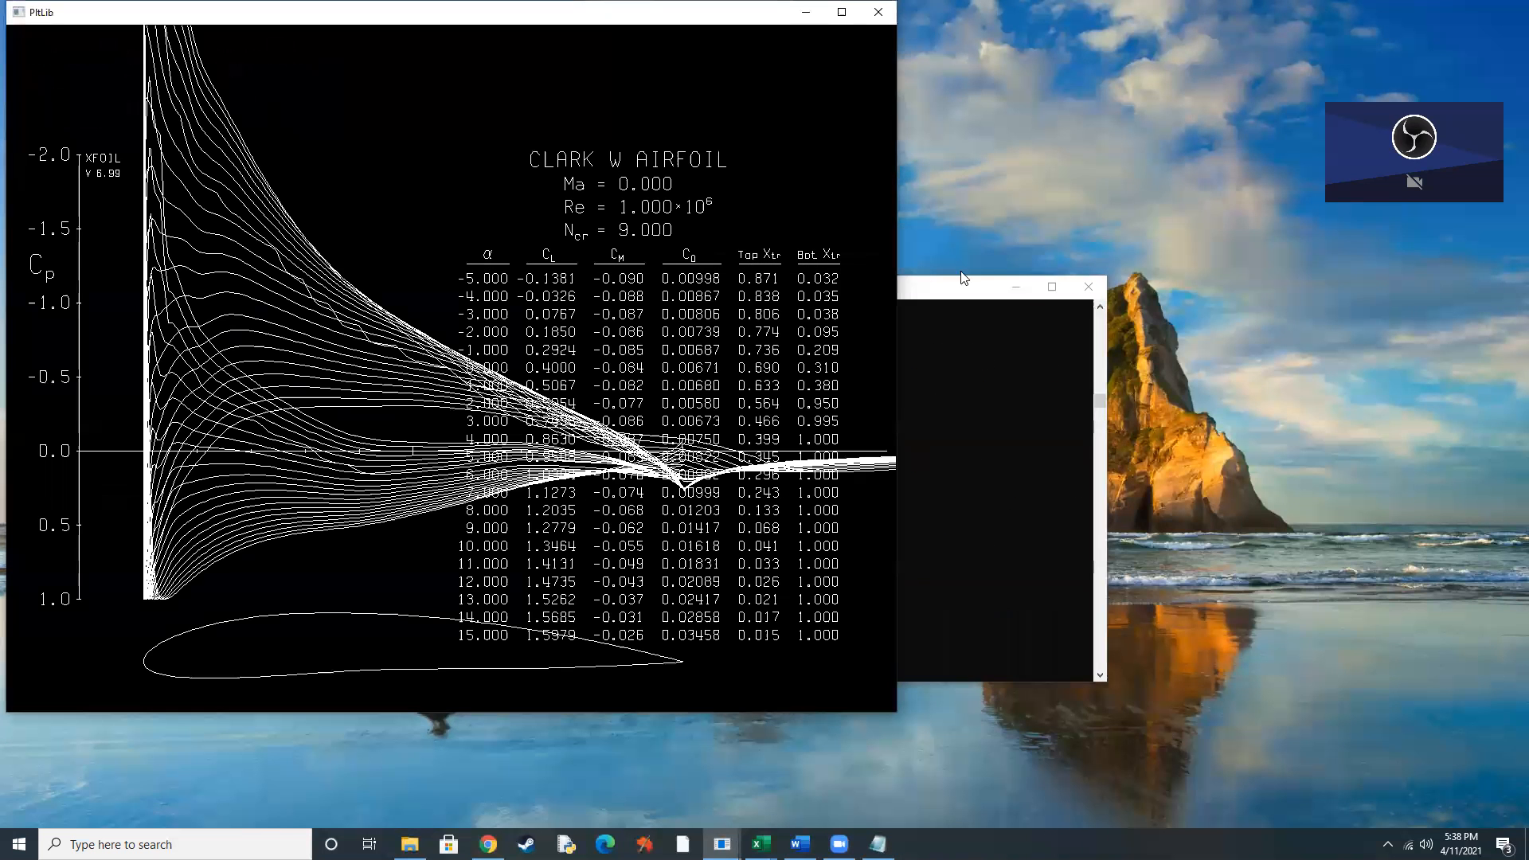
pyautogui.moveTo(358, 21); pyautogui.dragTo(358, 94)
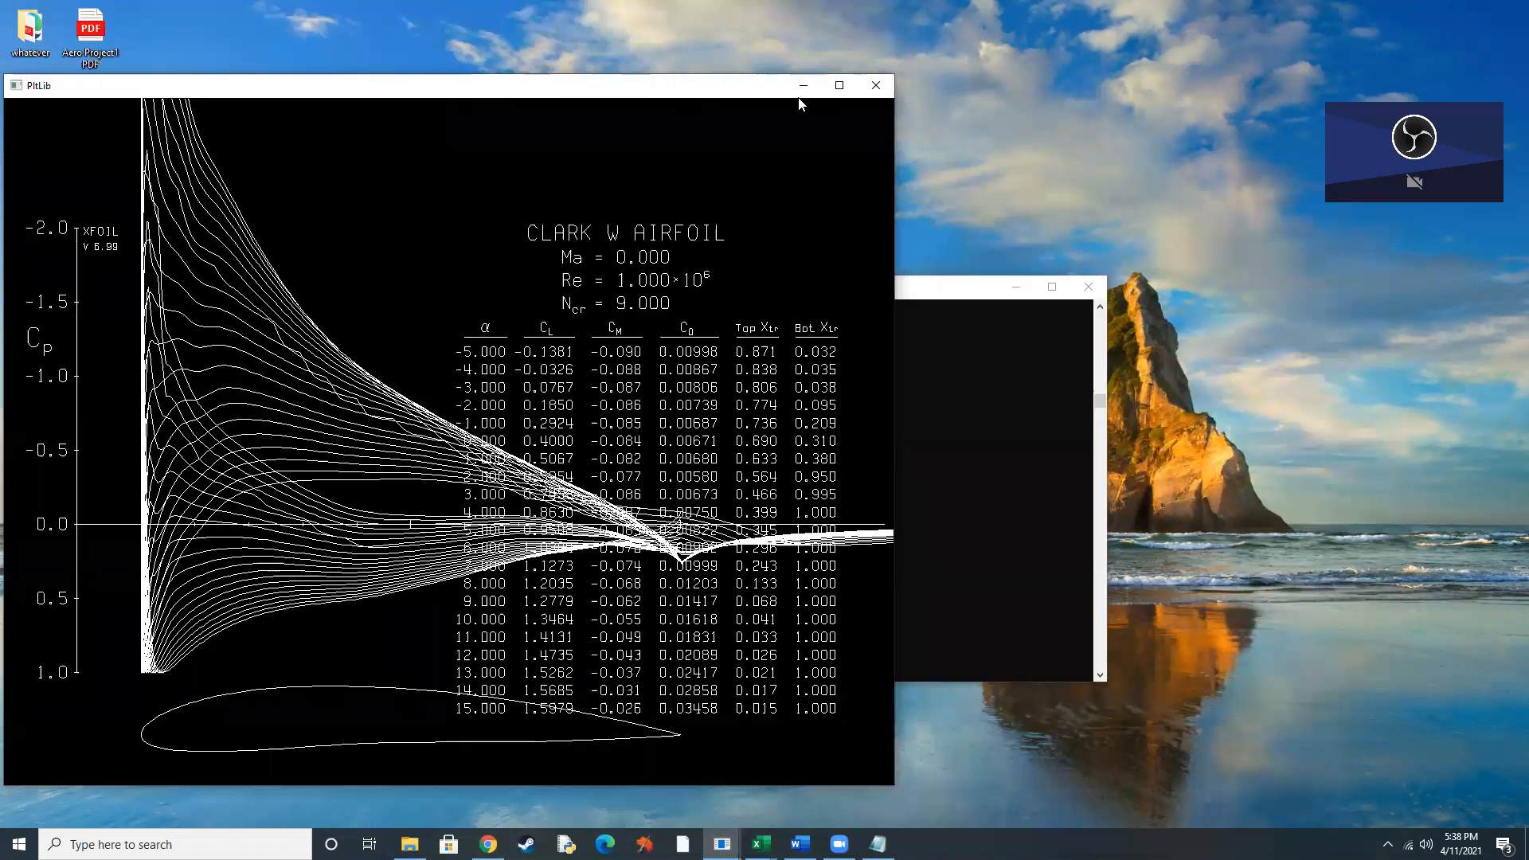
pyautogui.click(804, 88)
pyautogui.click(1015, 287)
# Open the newclarkw polar from the xfoil folder in Notepad, examine its coefficient table, then minimize Notepad and the folder.
pyautogui.doubleClick(559, 675)
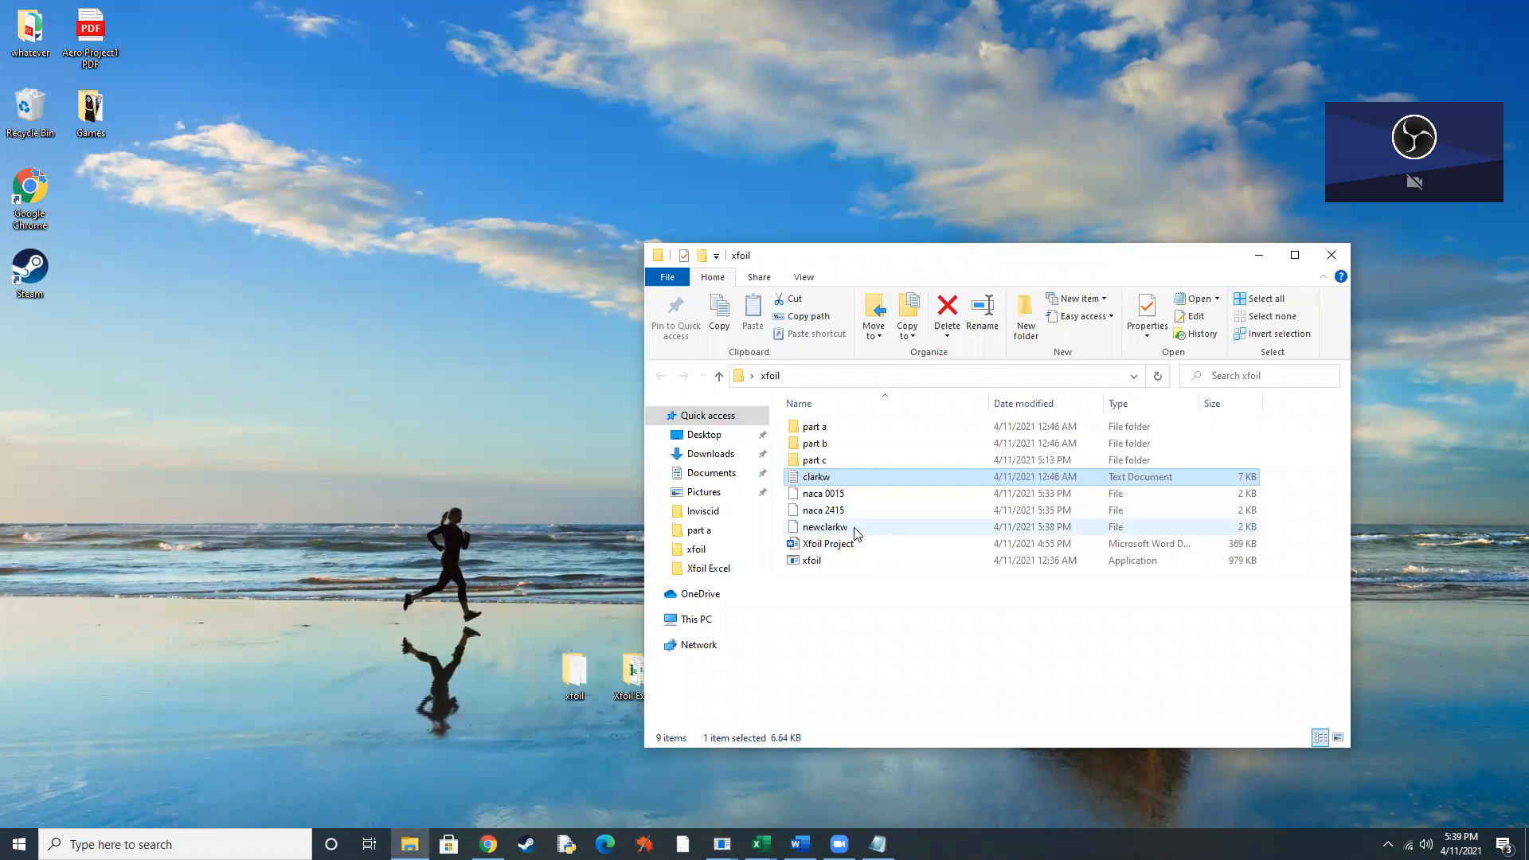
pyautogui.doubleClick(859, 529)
pyautogui.click(745, 398)
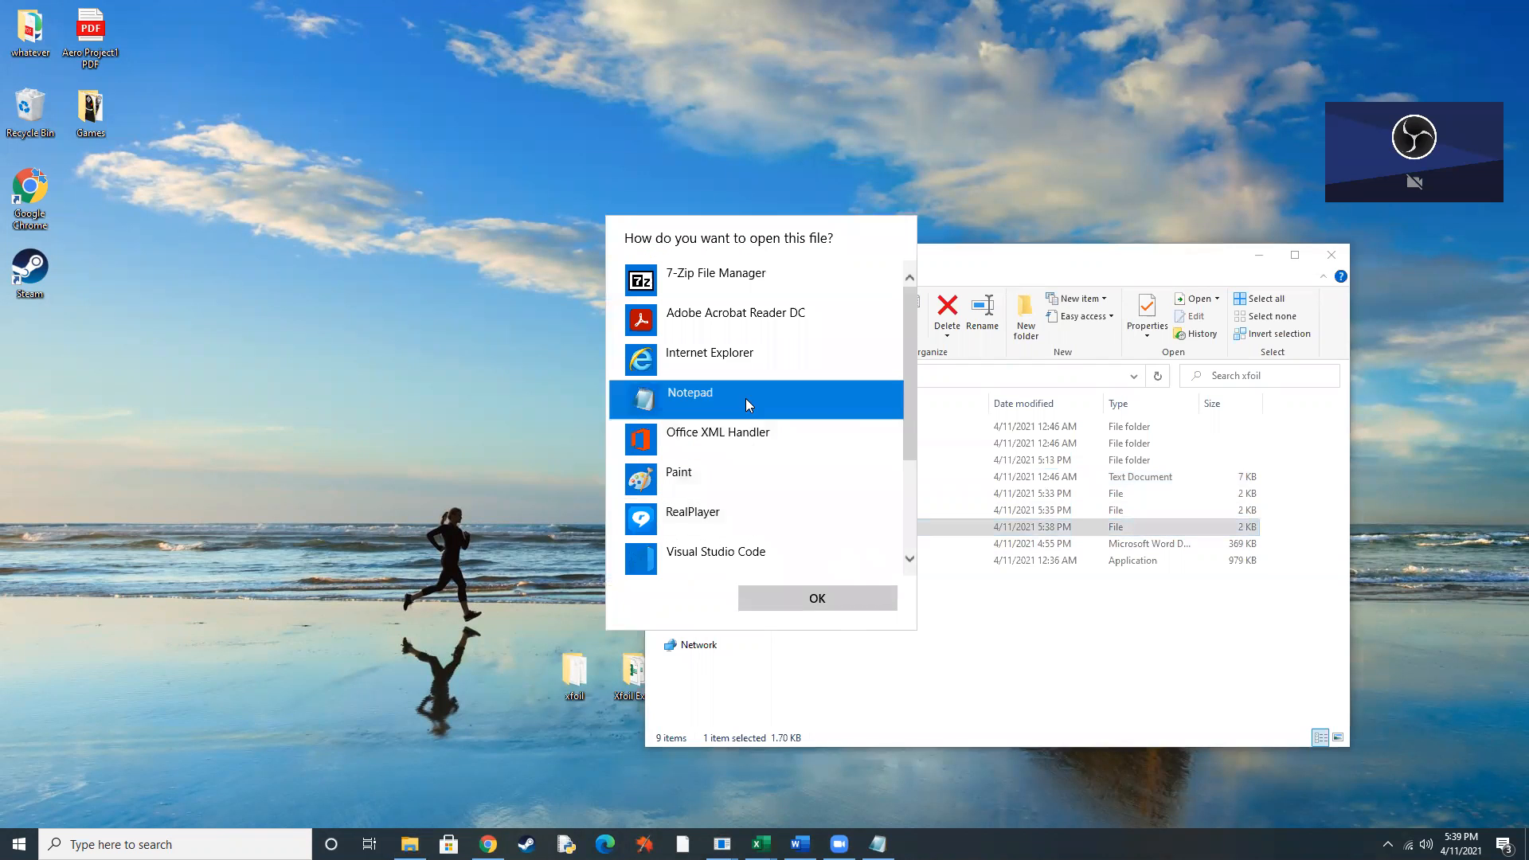
pyautogui.click(834, 597)
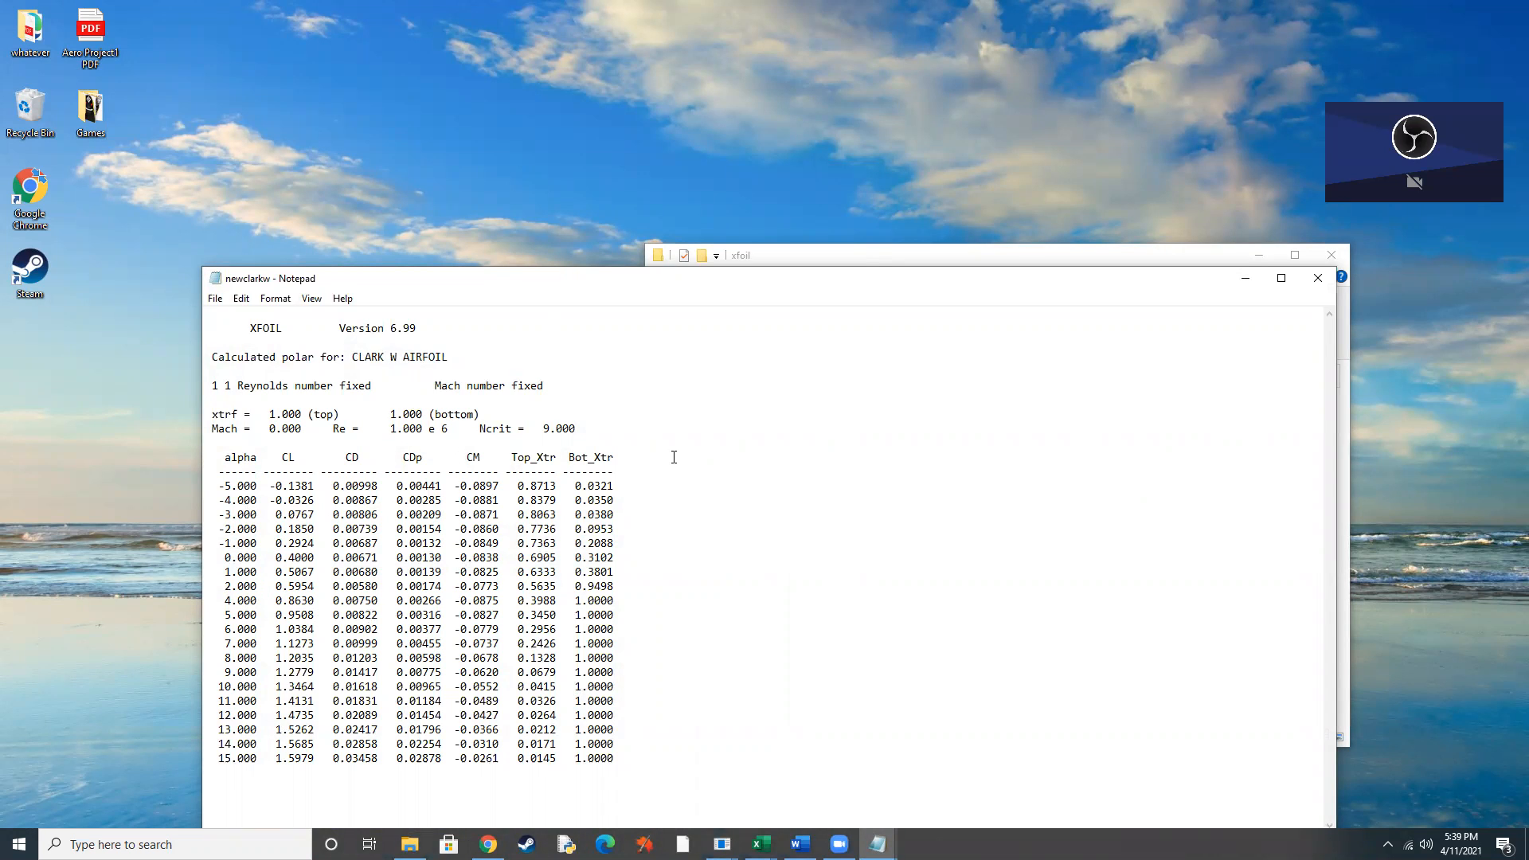
pyautogui.click(1247, 278)
pyautogui.click(1258, 255)
# Switch to the naca 2415 workbook in Excel and open the newclarkw polar file from the xfoil folder.
pyautogui.moveTo(751, 830)
pyautogui.click(888, 758)
pyautogui.click(21, 40)
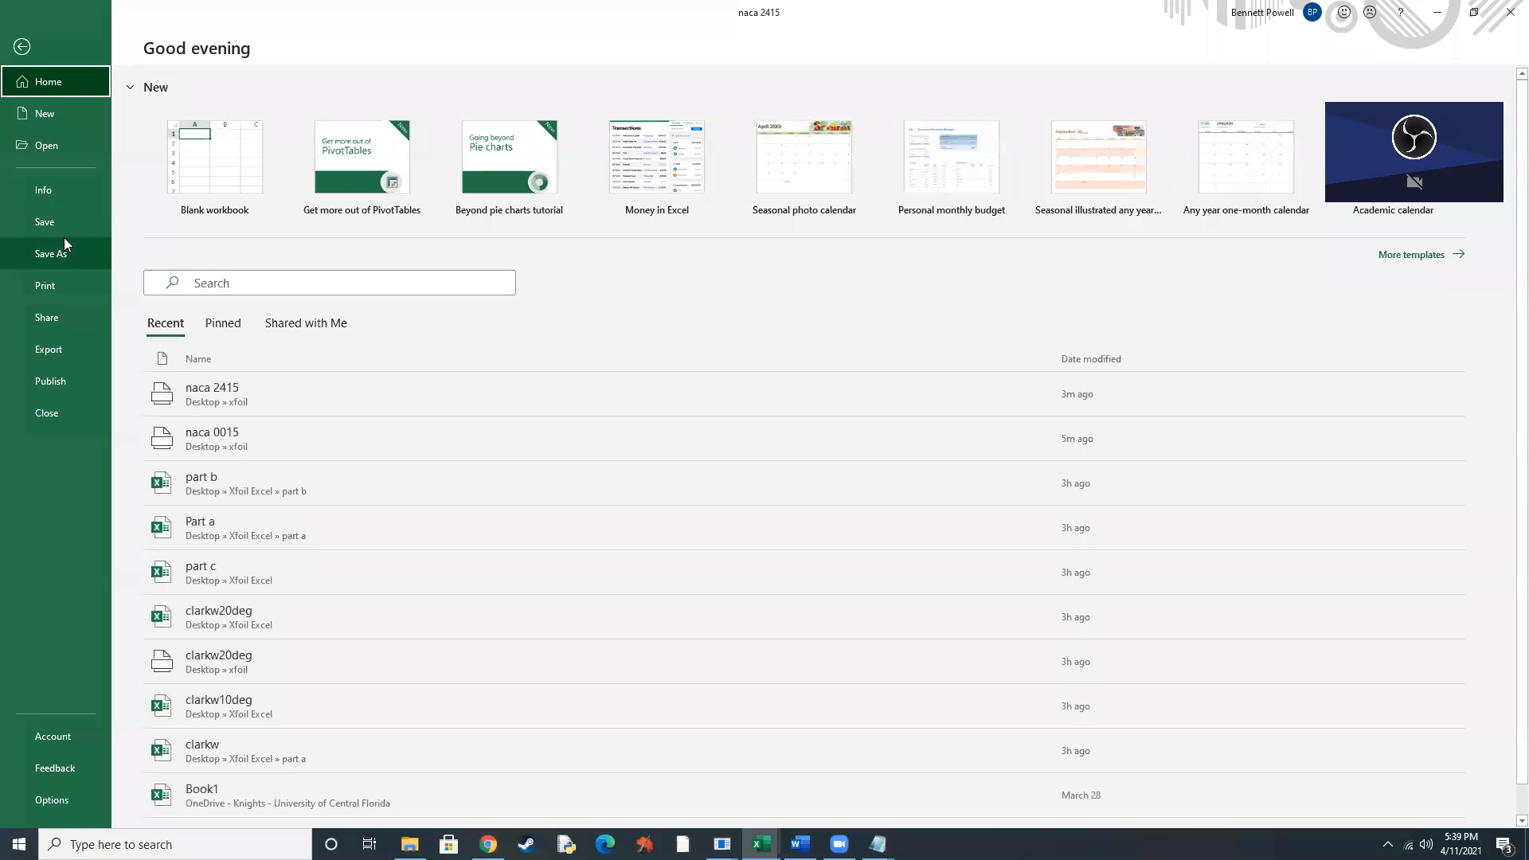
pyautogui.click(52, 157)
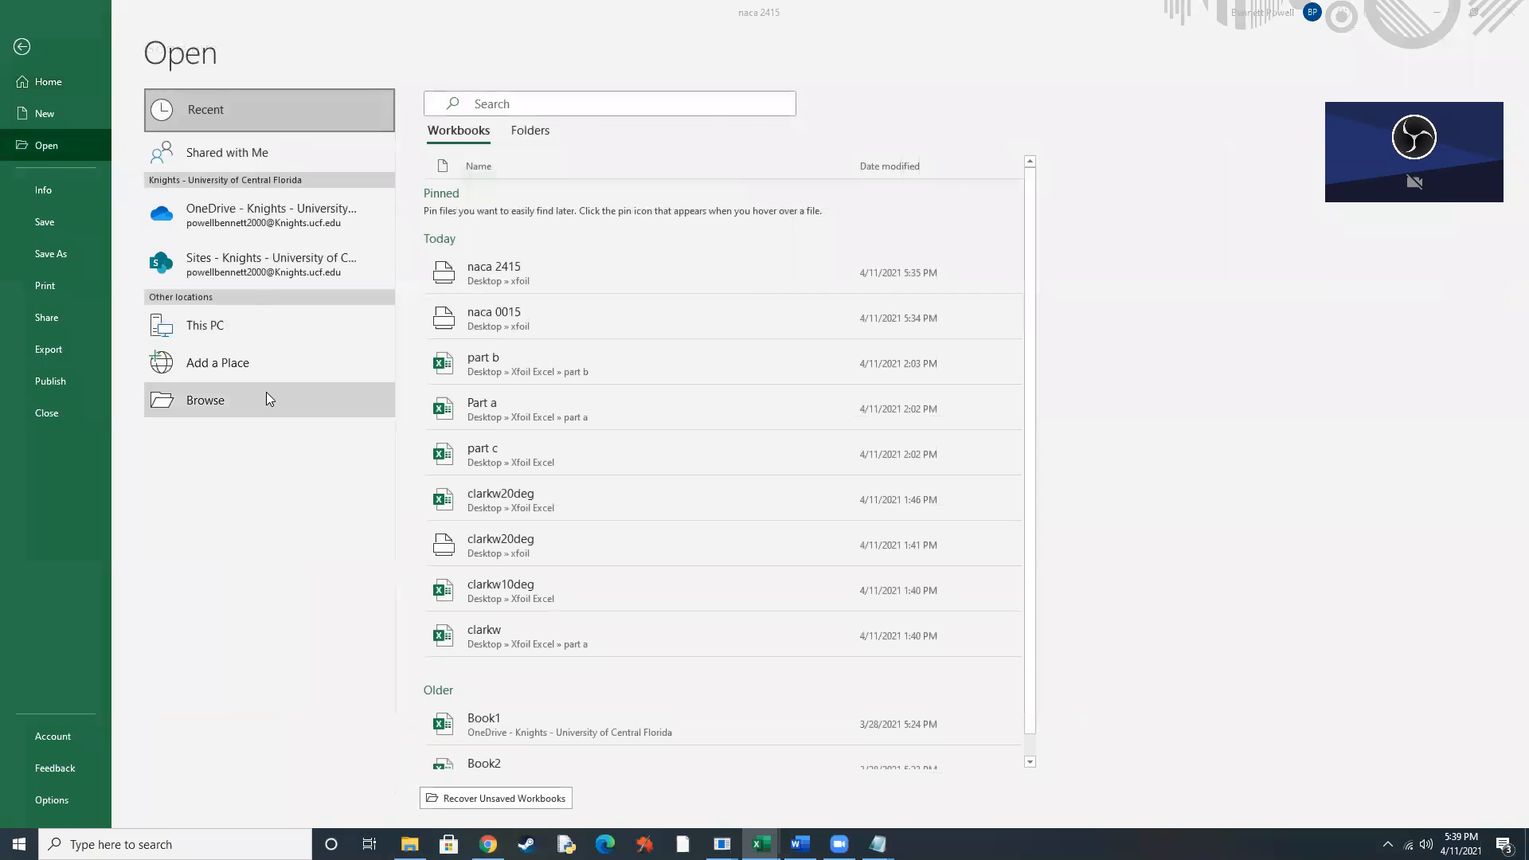
pyautogui.click(266, 393)
pyautogui.click(231, 218)
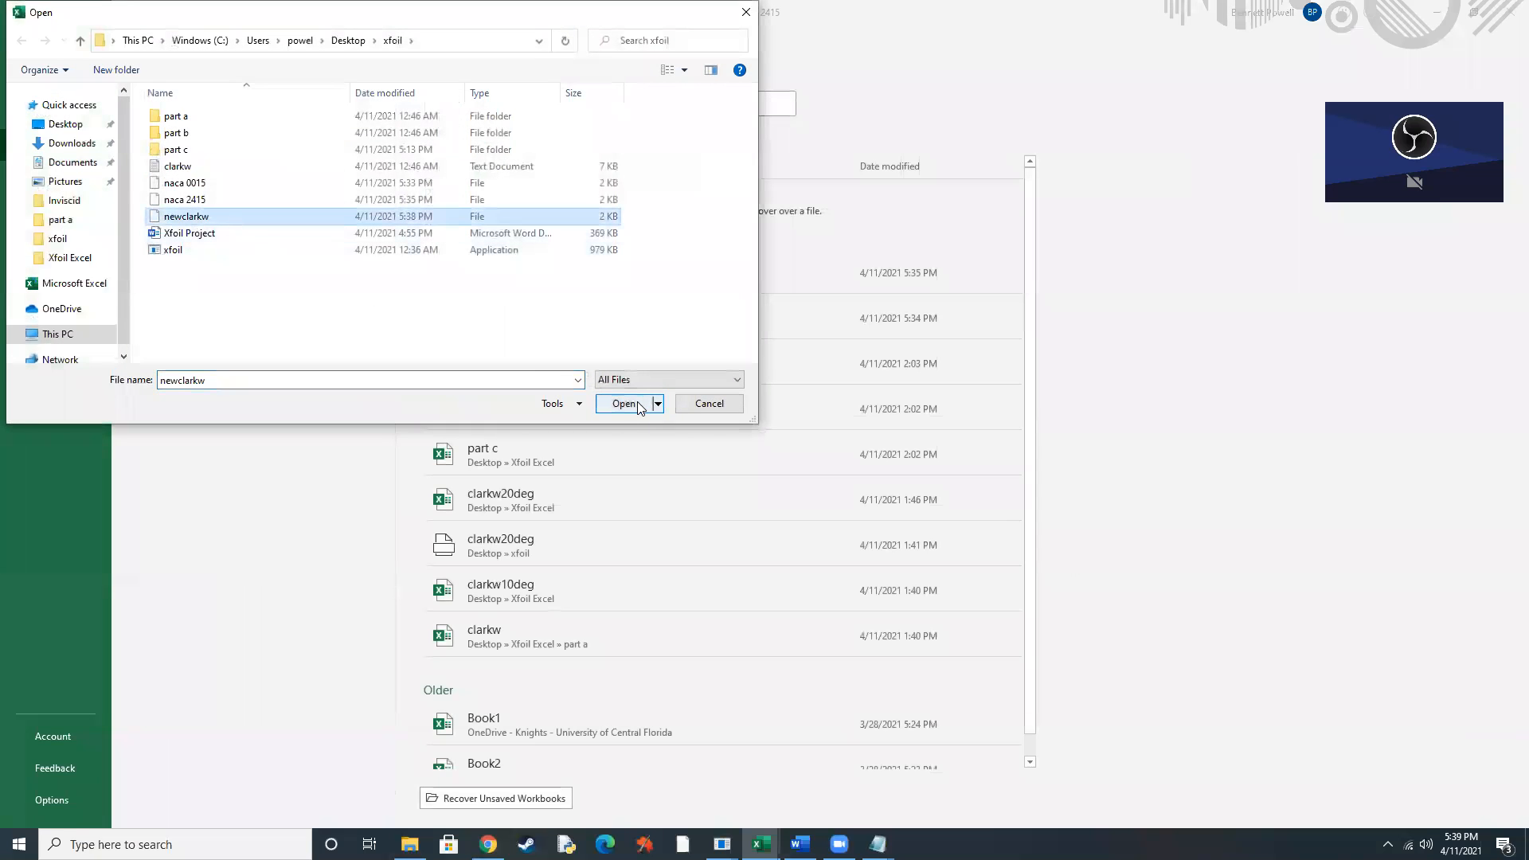
pyautogui.click(639, 404)
# Import the newclarkw polar as fixed-width text with the suggested column breaks and General column format.
pyautogui.press('Return')
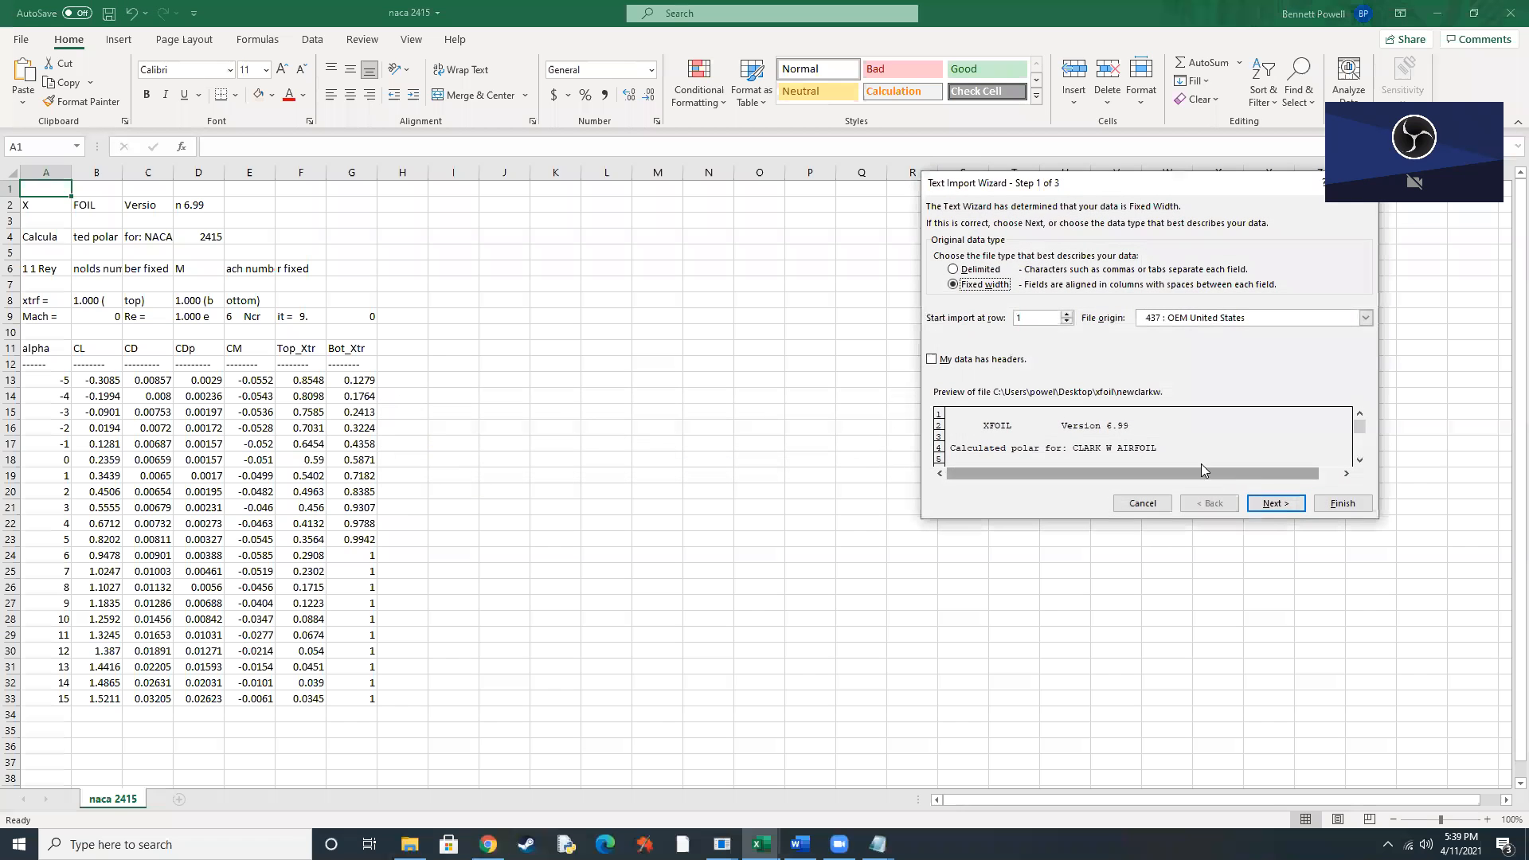
pyautogui.click(1275, 504)
pyautogui.click(1275, 504)
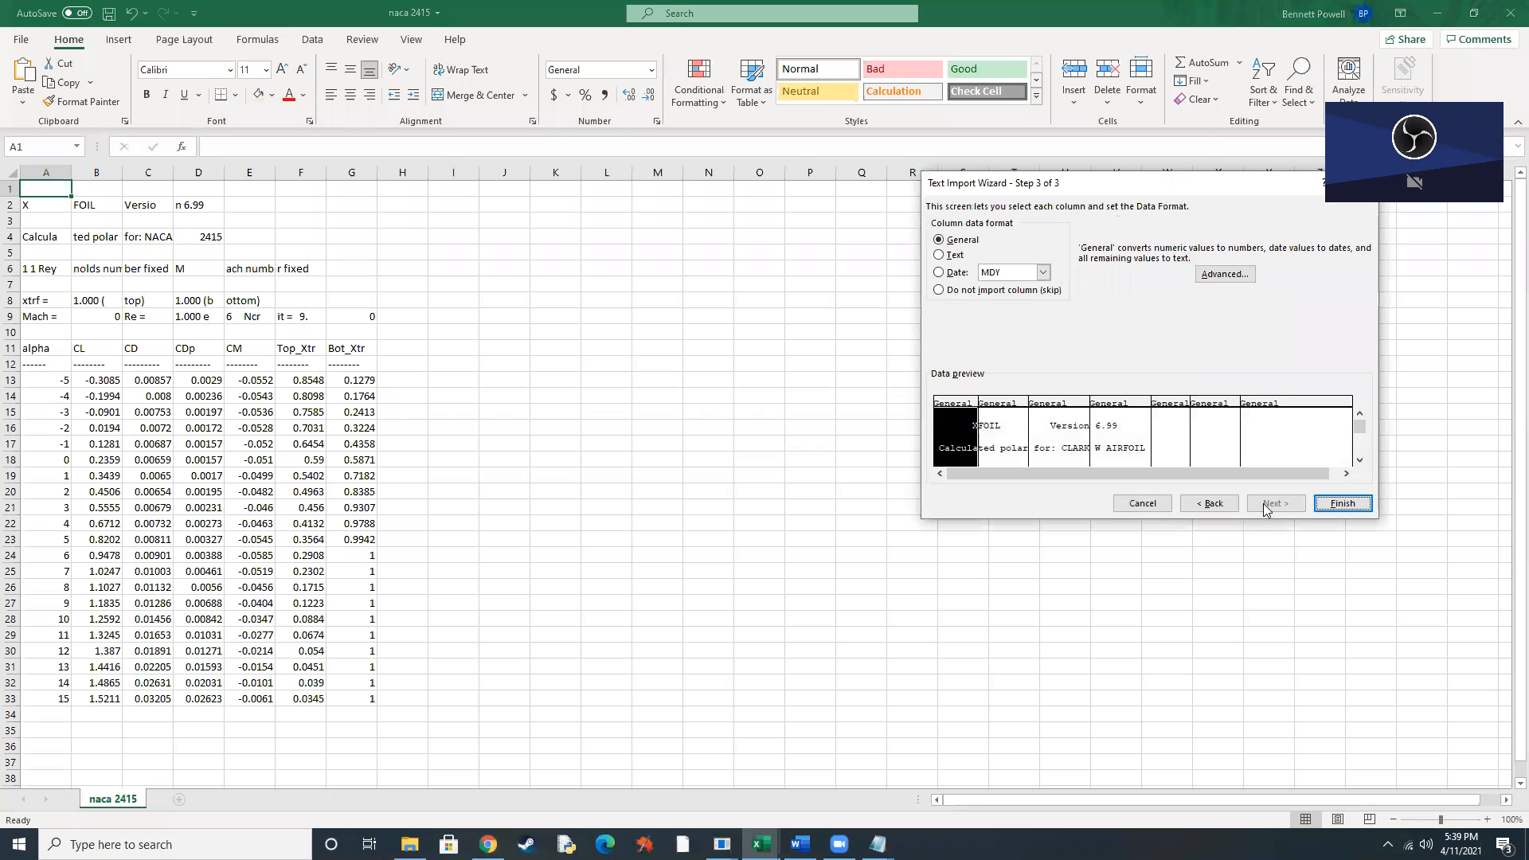
pyautogui.click(1341, 503)
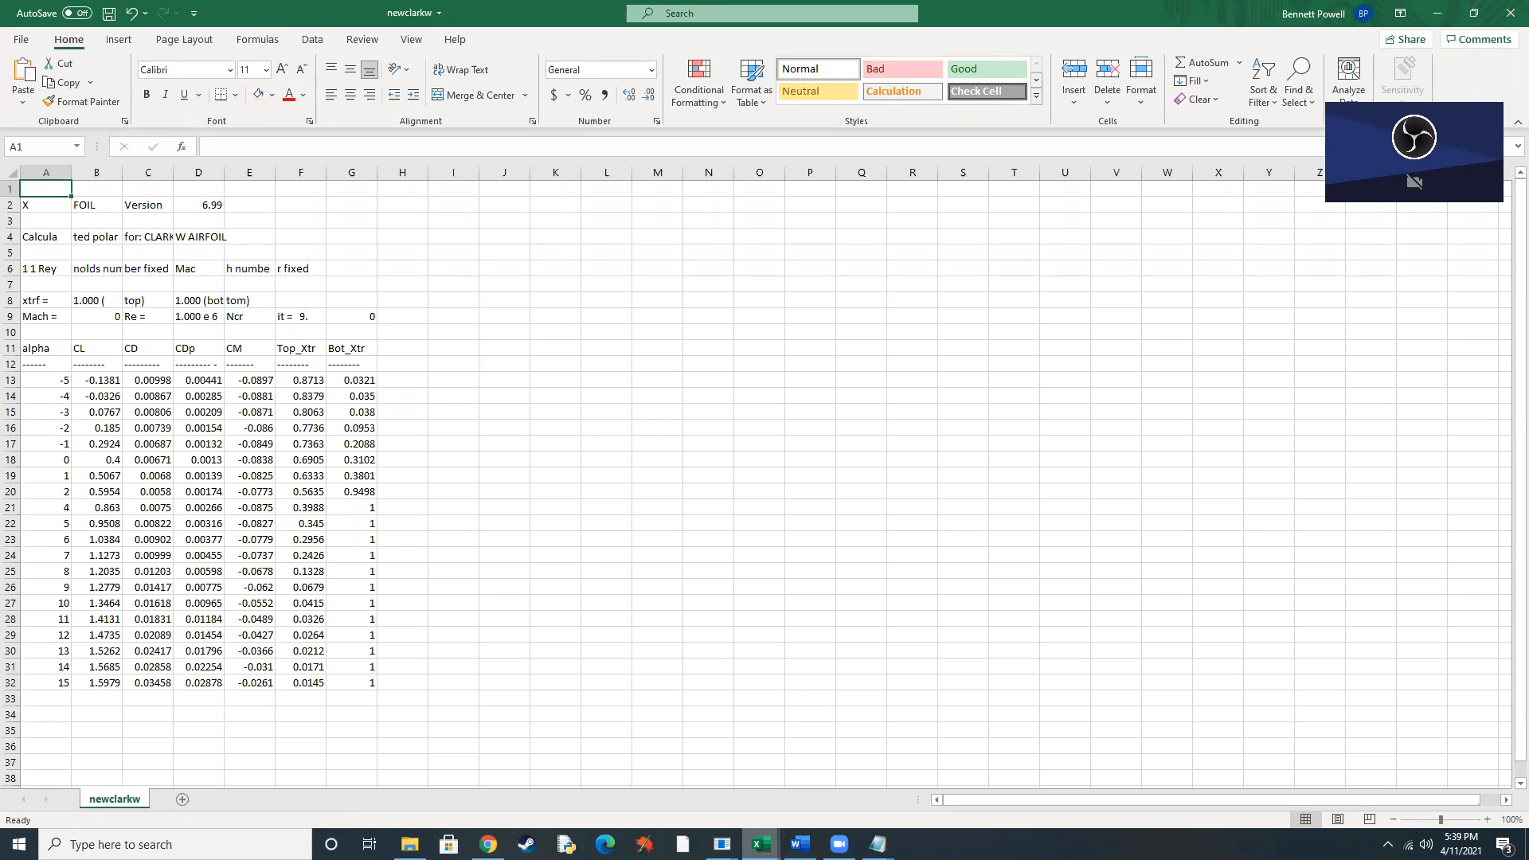
# Review the three-airfoil tables and graphs in the Part a workbook, then switch to Chrome to read the Part 1 assignment requirements.
pyautogui.moveTo(760, 845)
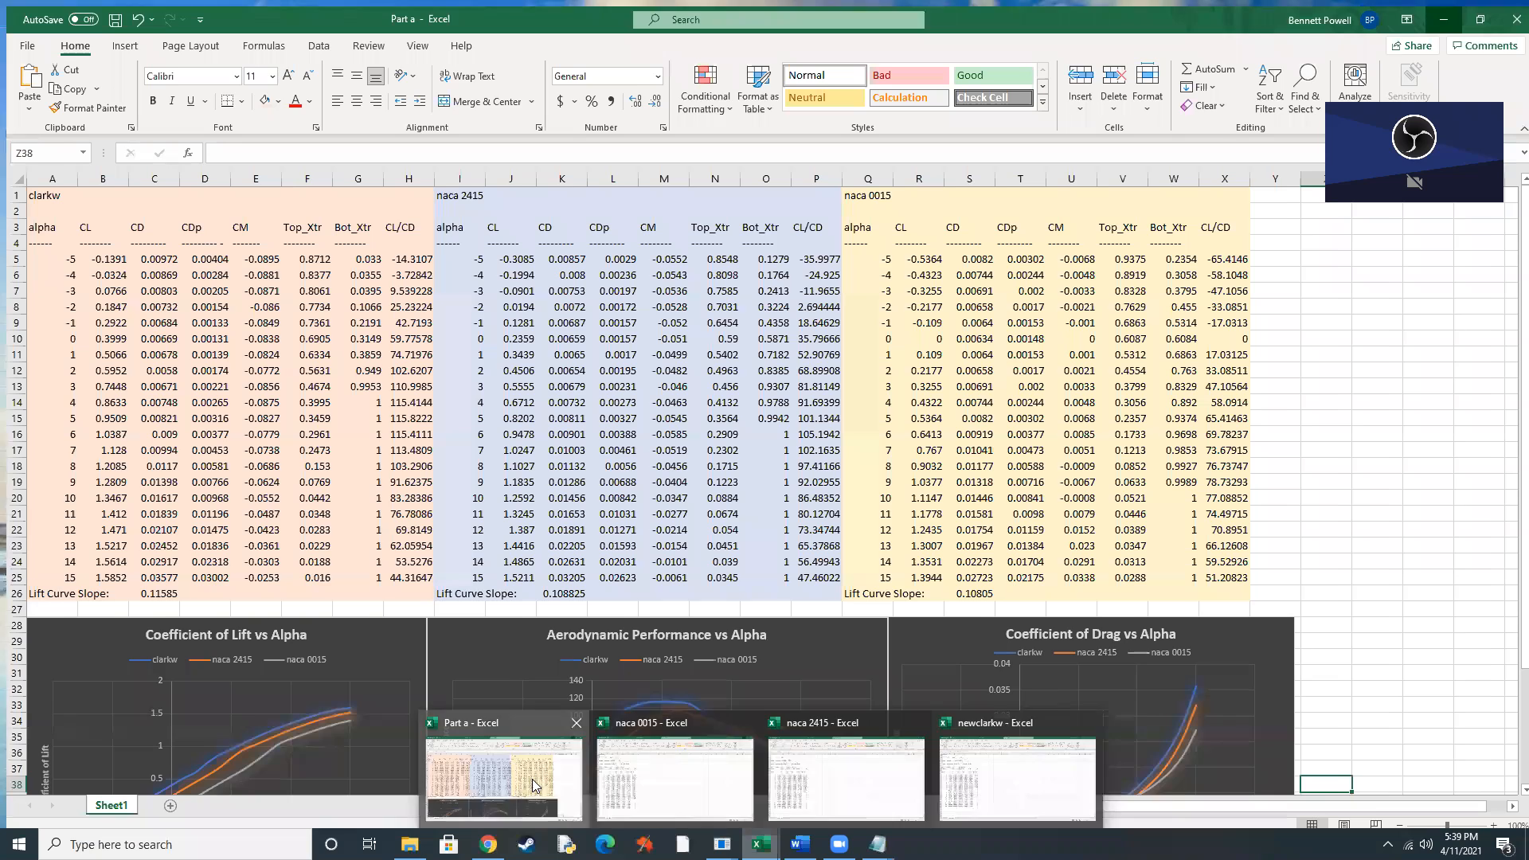
pyautogui.click(532, 779)
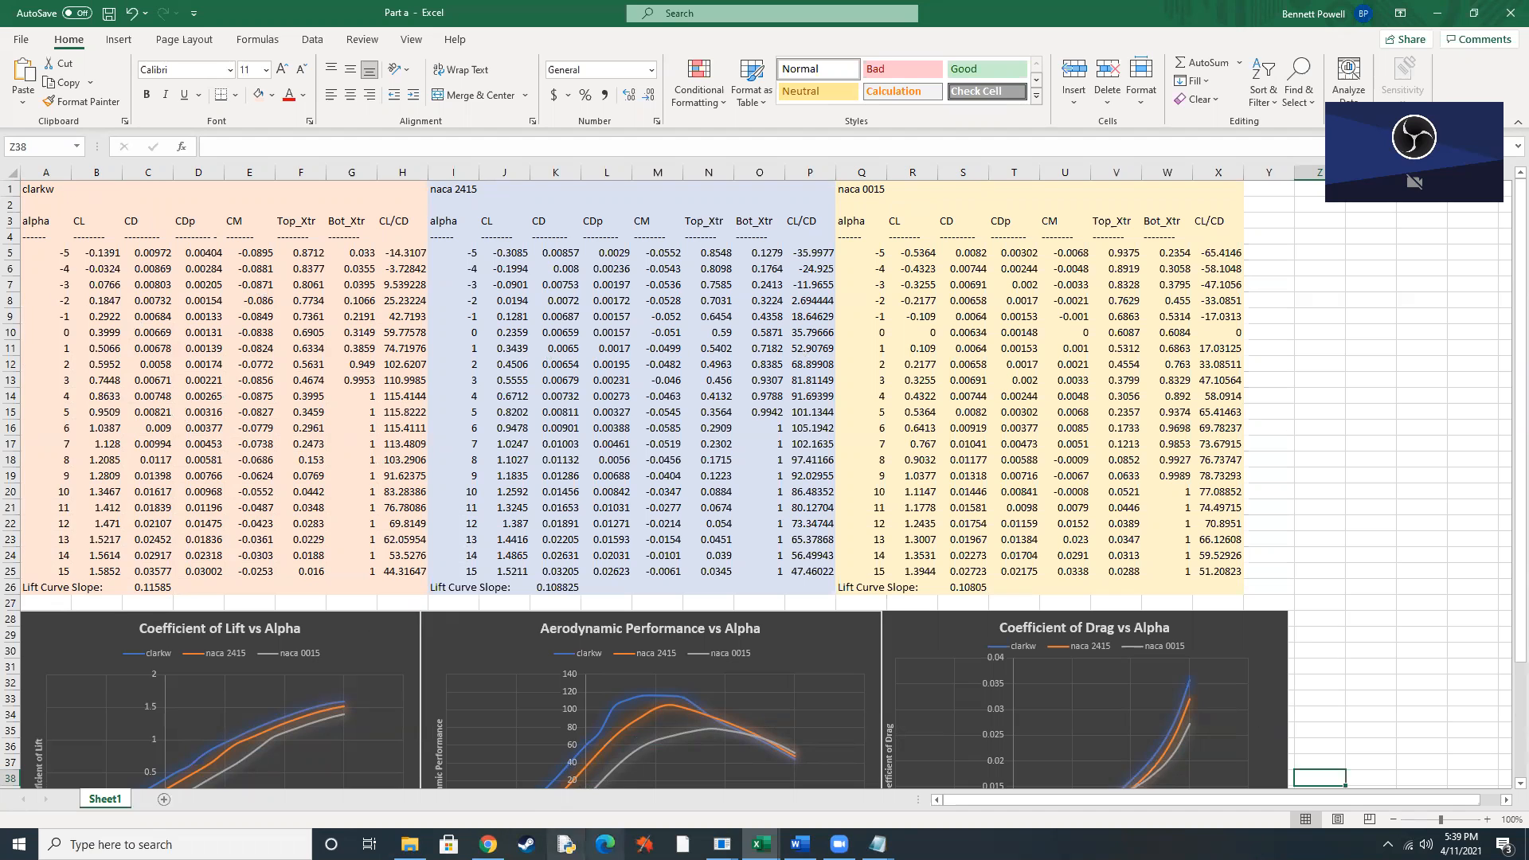
pyautogui.click(488, 844)
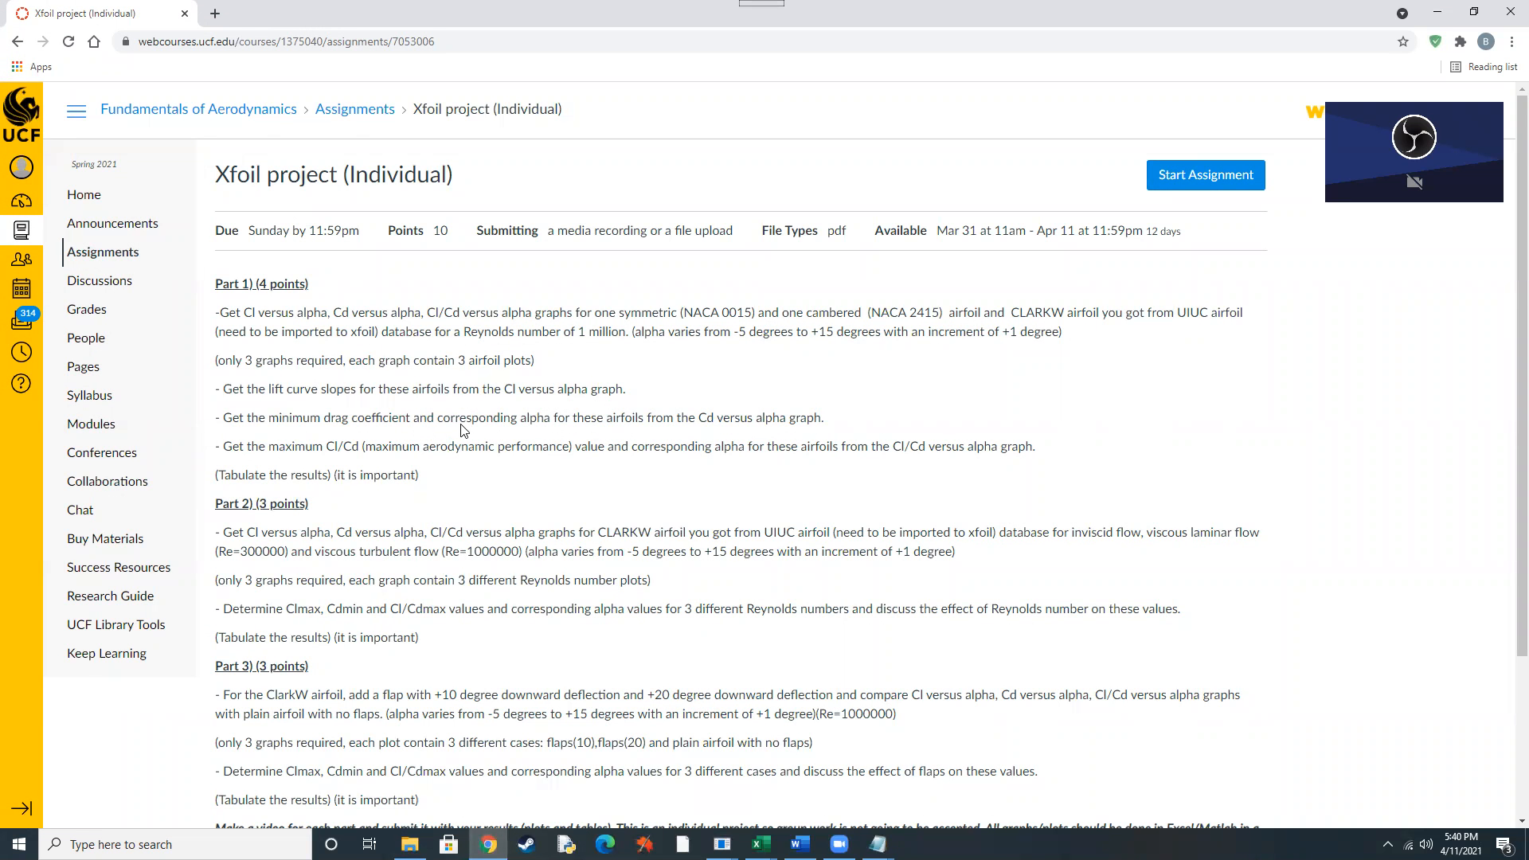
# Return to the Part a workbook and inspect the clarkw lift curve slope formula, its CL and alpha cells, and the naca 2415 slope formula.
pyautogui.moveTo(760, 843)
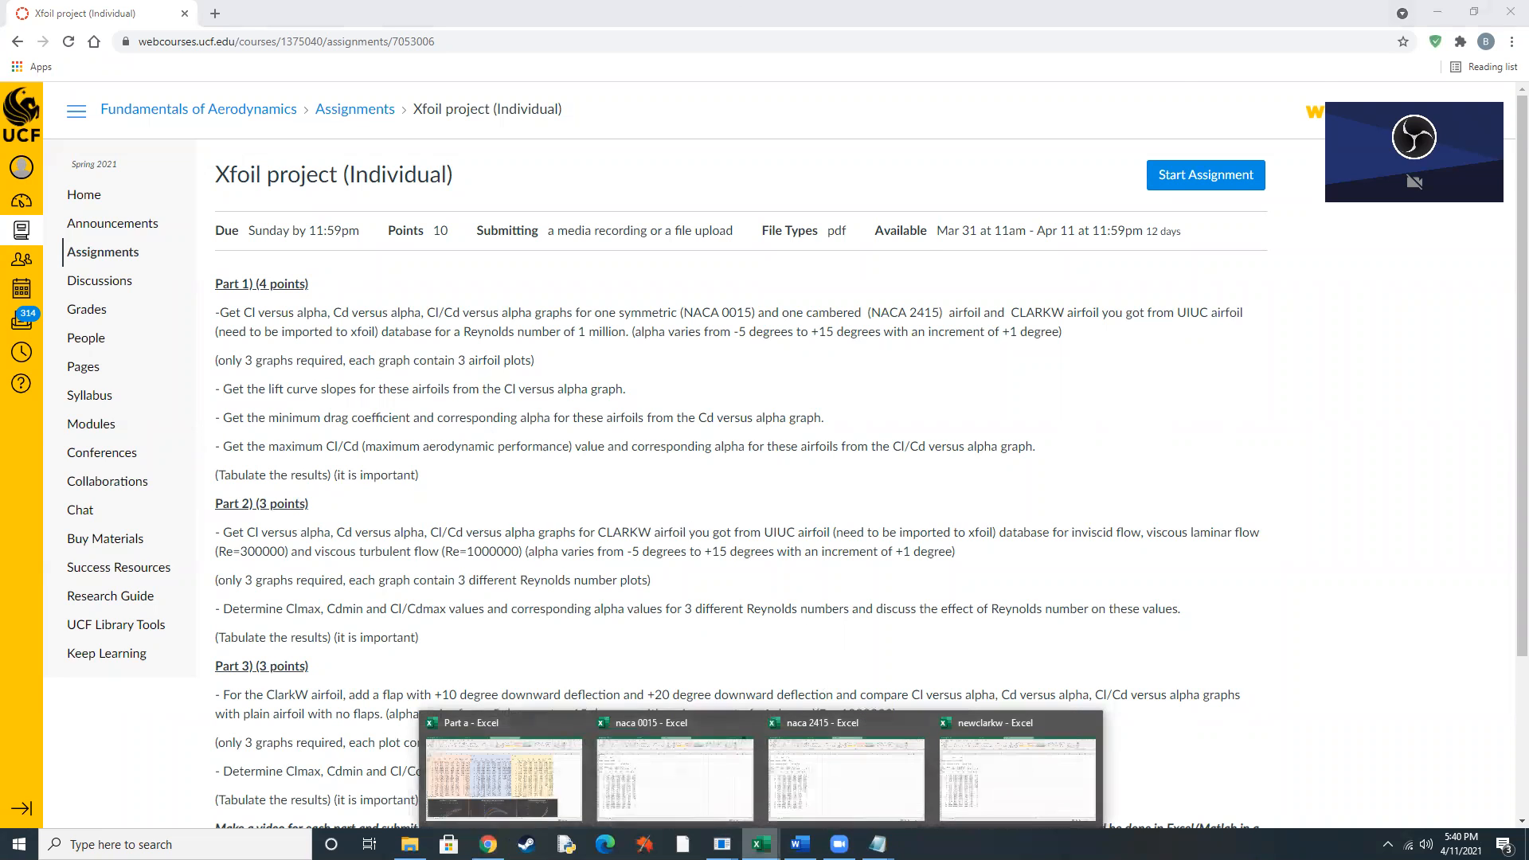
pyautogui.click(511, 795)
pyautogui.click(153, 589)
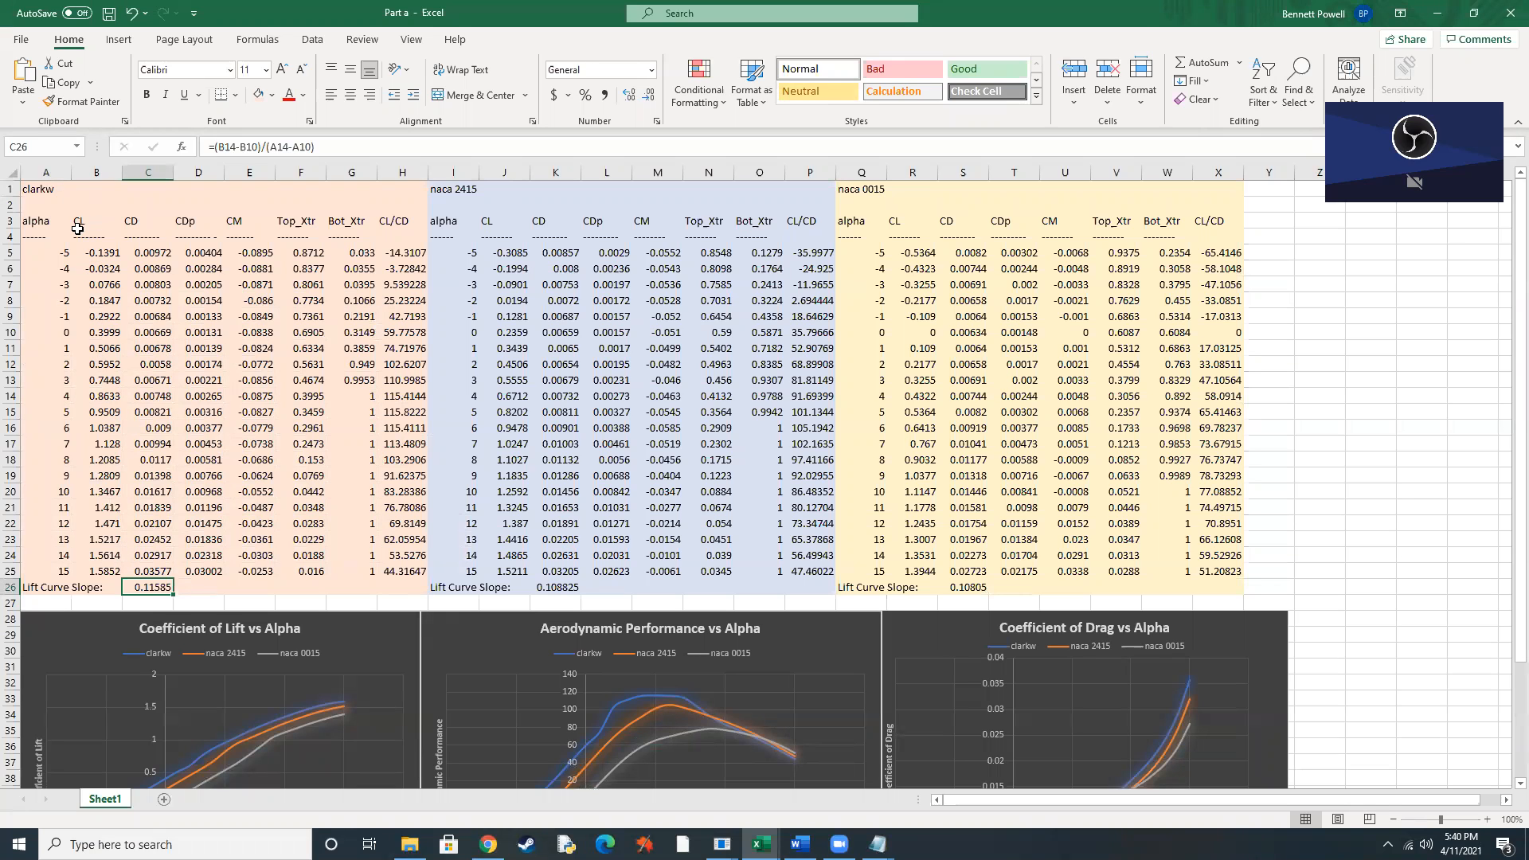
pyautogui.click(109, 399)
pyautogui.click(100, 335)
pyautogui.click(101, 399)
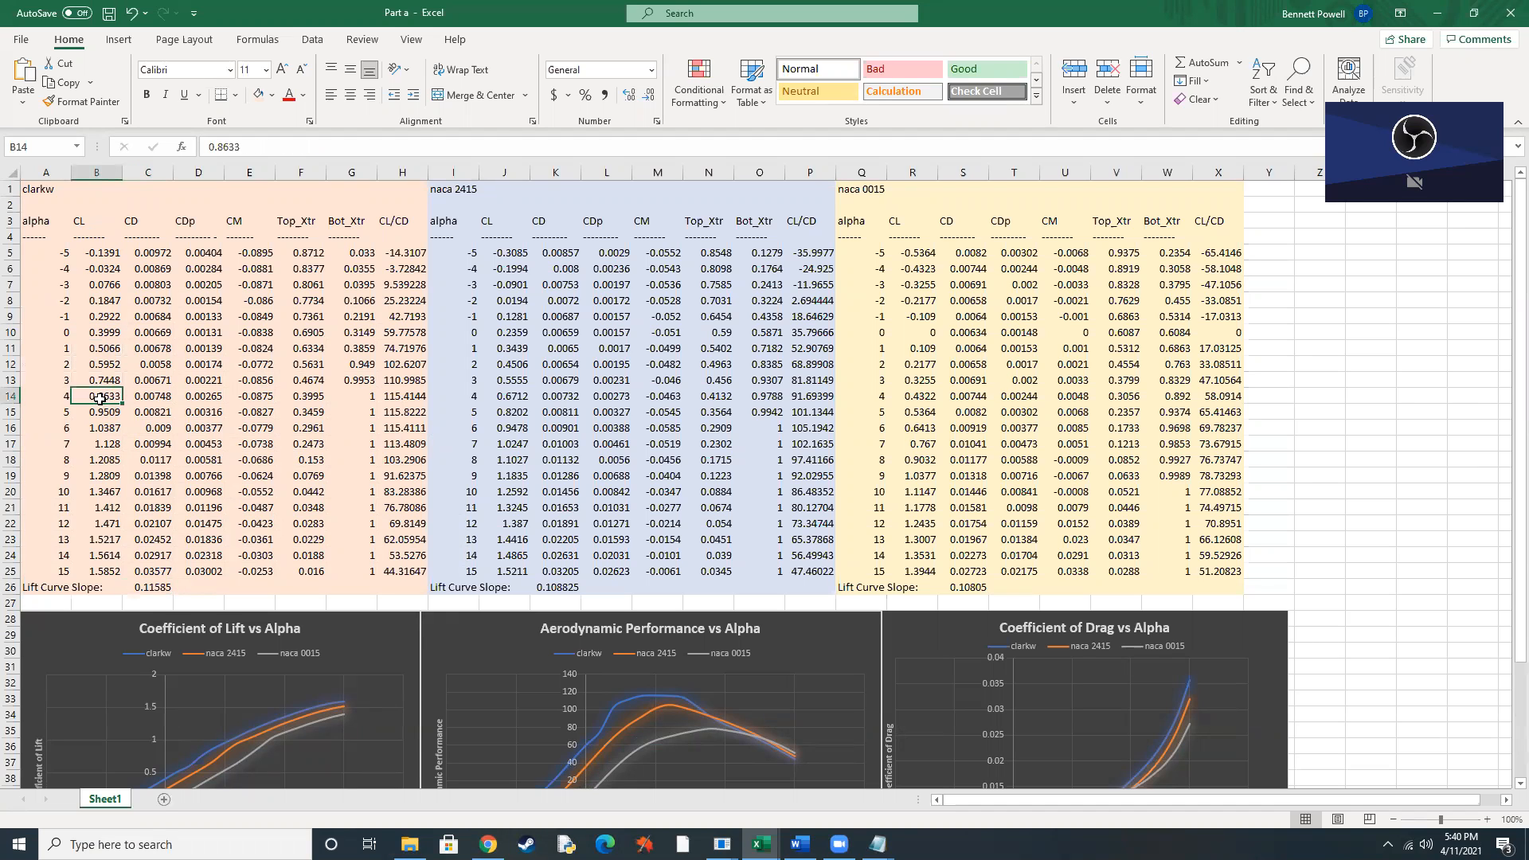
pyautogui.click(102, 336)
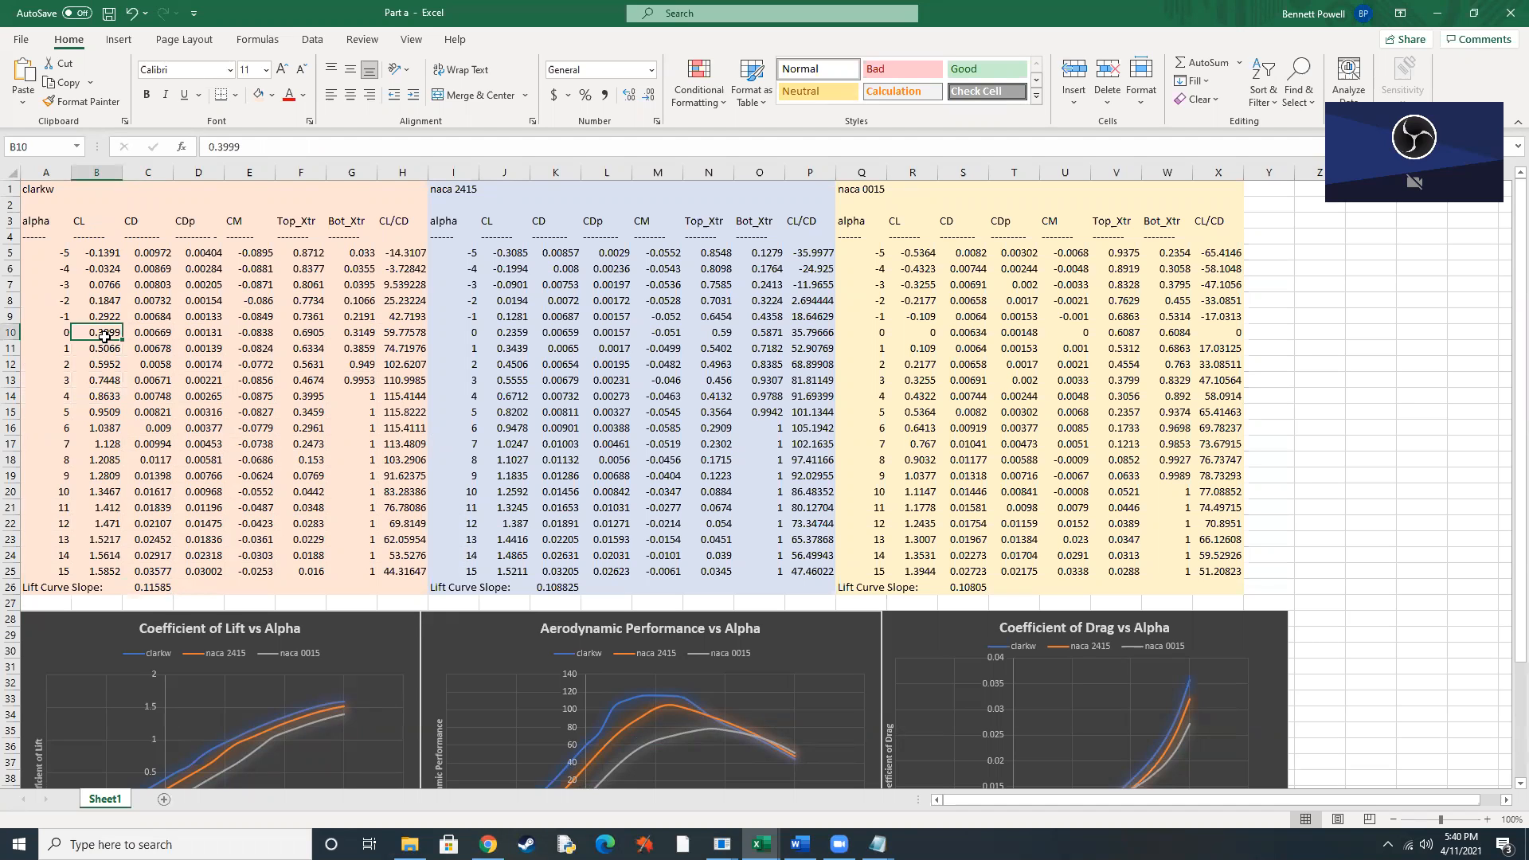
pyautogui.click(67, 401)
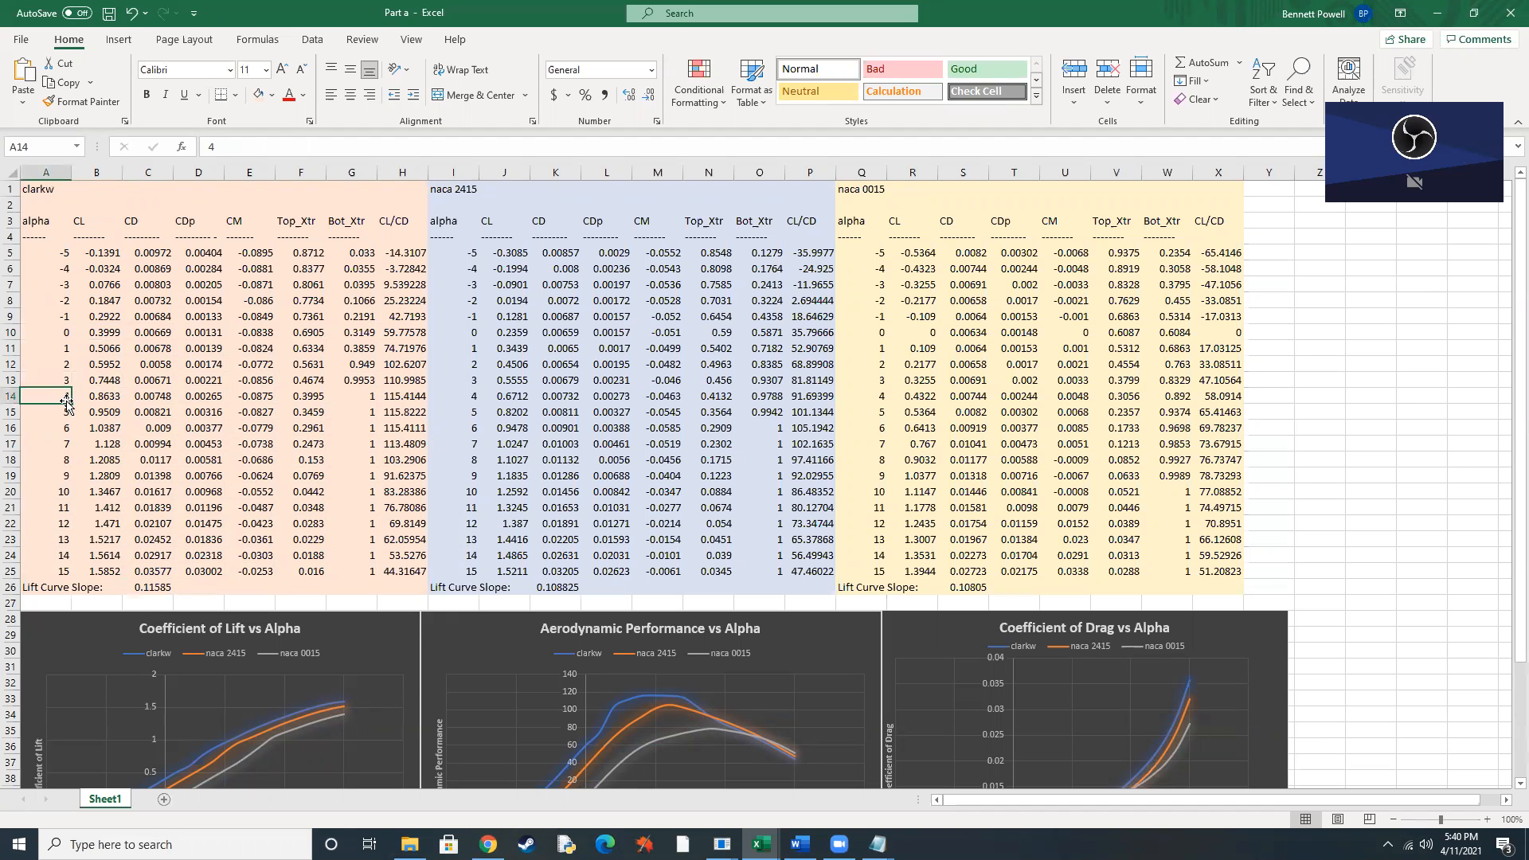
pyautogui.click(64, 331)
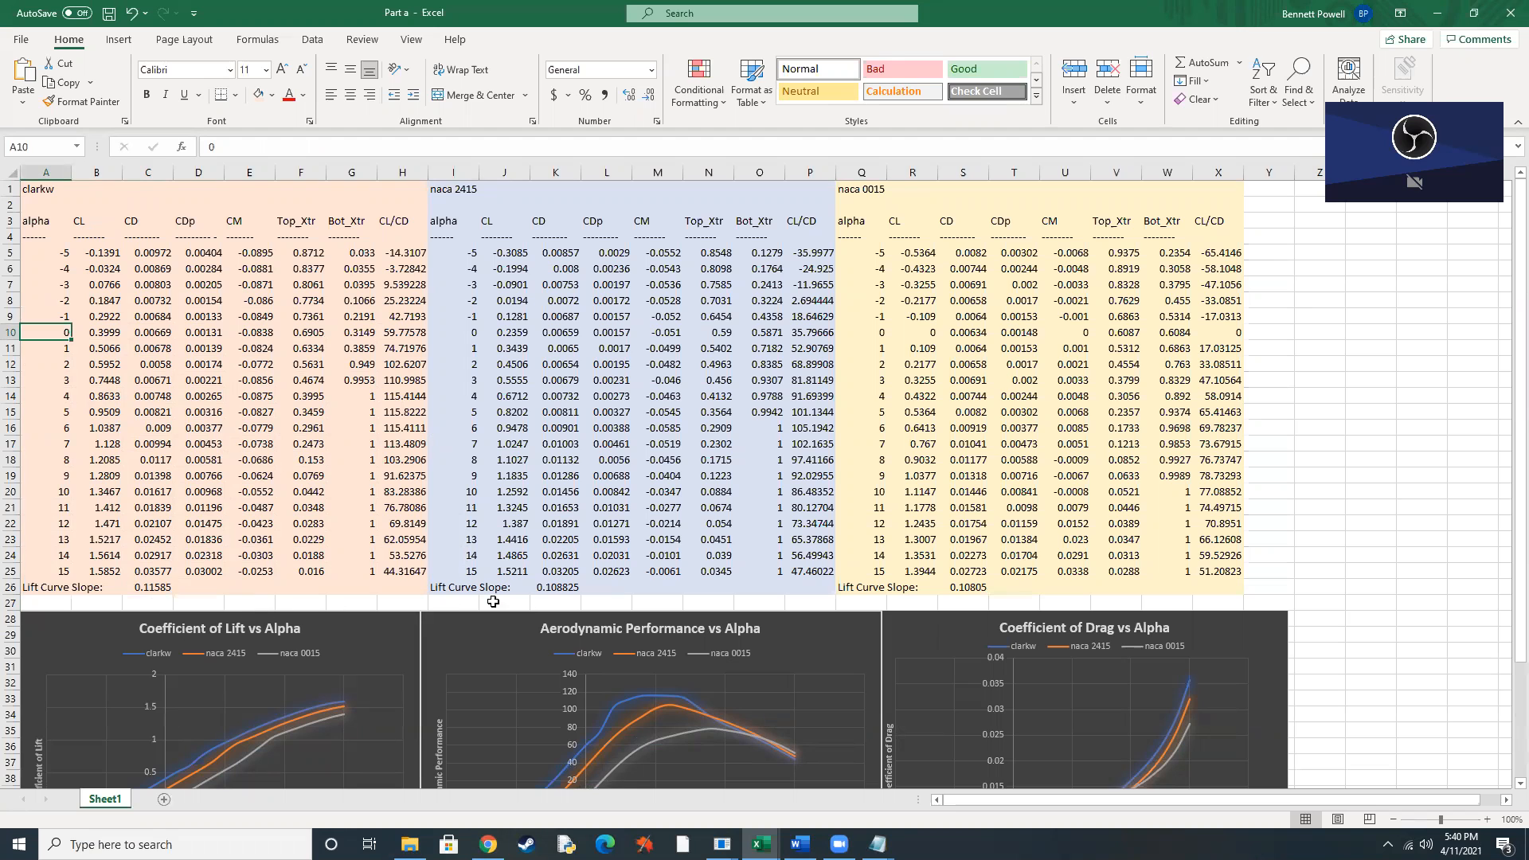
pyautogui.click(156, 589)
pyautogui.click(545, 590)
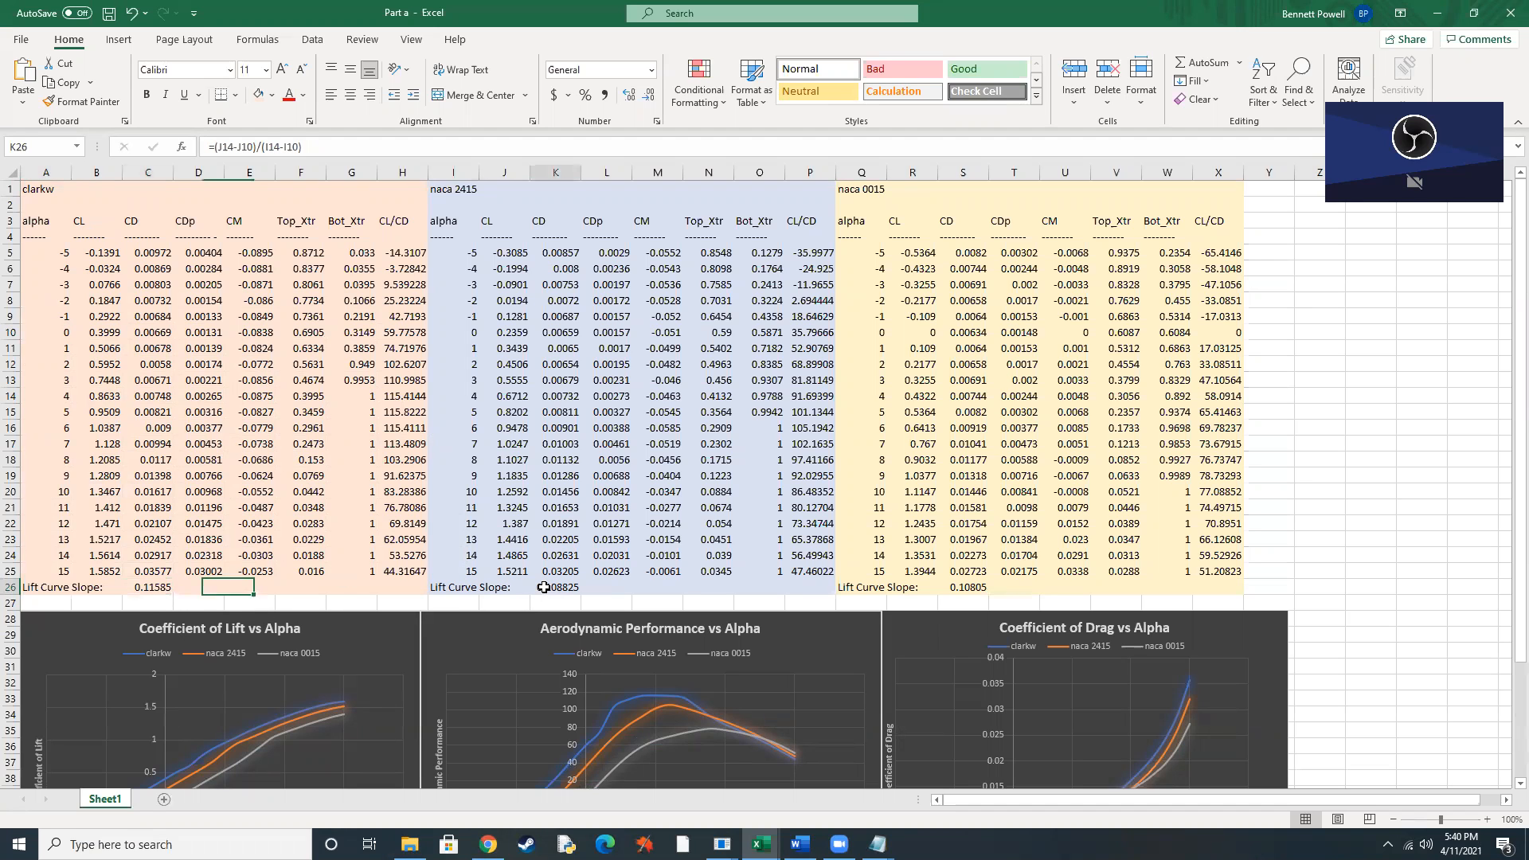
# Inspect the naca 0015 lift curve slope formula, and check the assignment in Chrome against the Part 1 results table in the Word report.
pyautogui.click(958, 588)
pyautogui.click(488, 844)
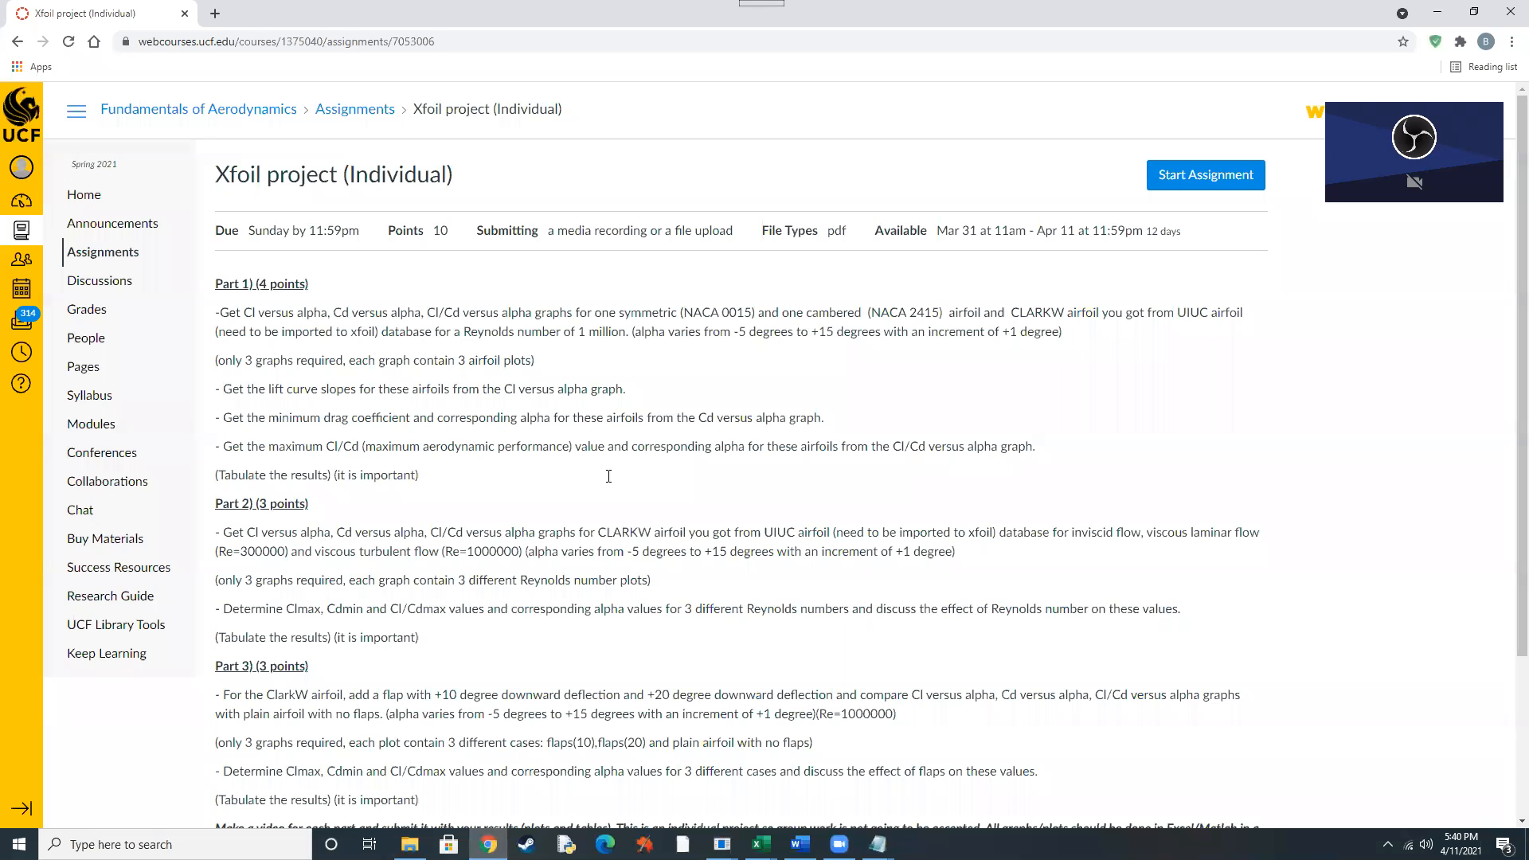
pyautogui.click(799, 844)
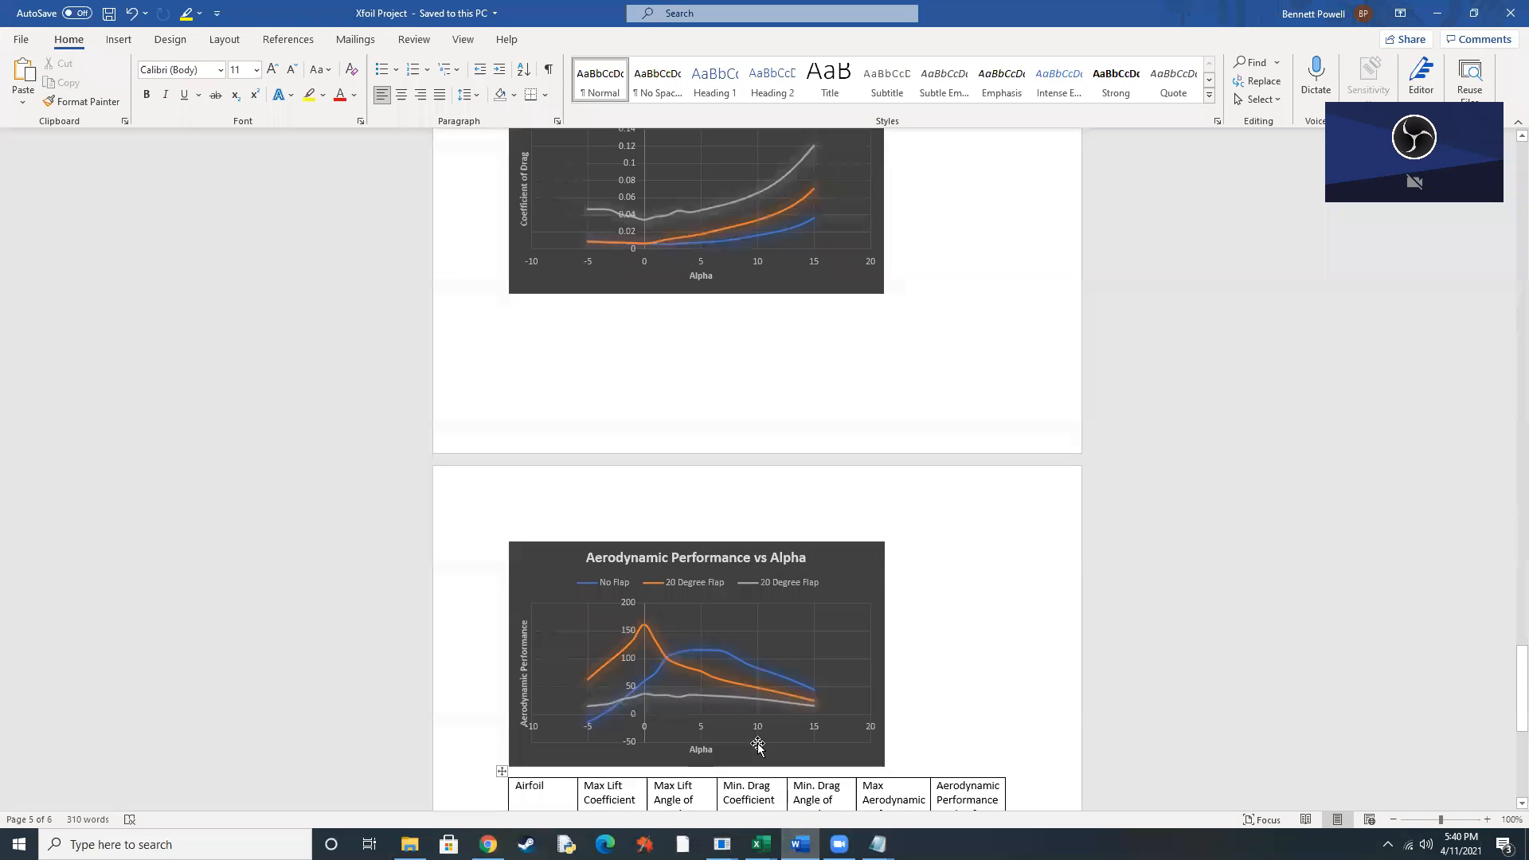
pyautogui.scroll(7, 721, 641)
pyautogui.scroll(20, 720, 643)
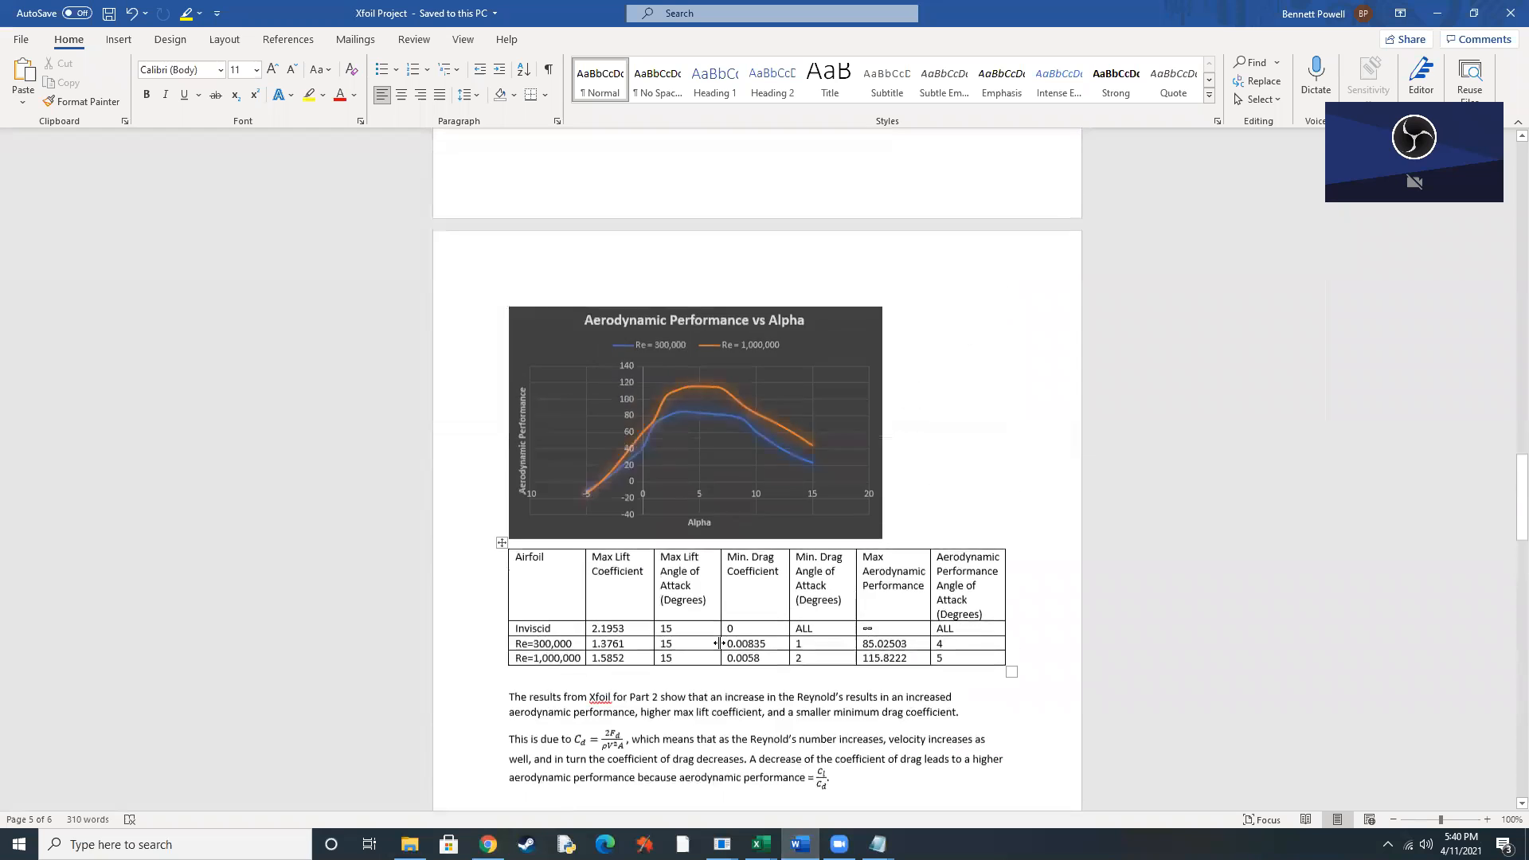
pyautogui.scroll(10, 720, 643)
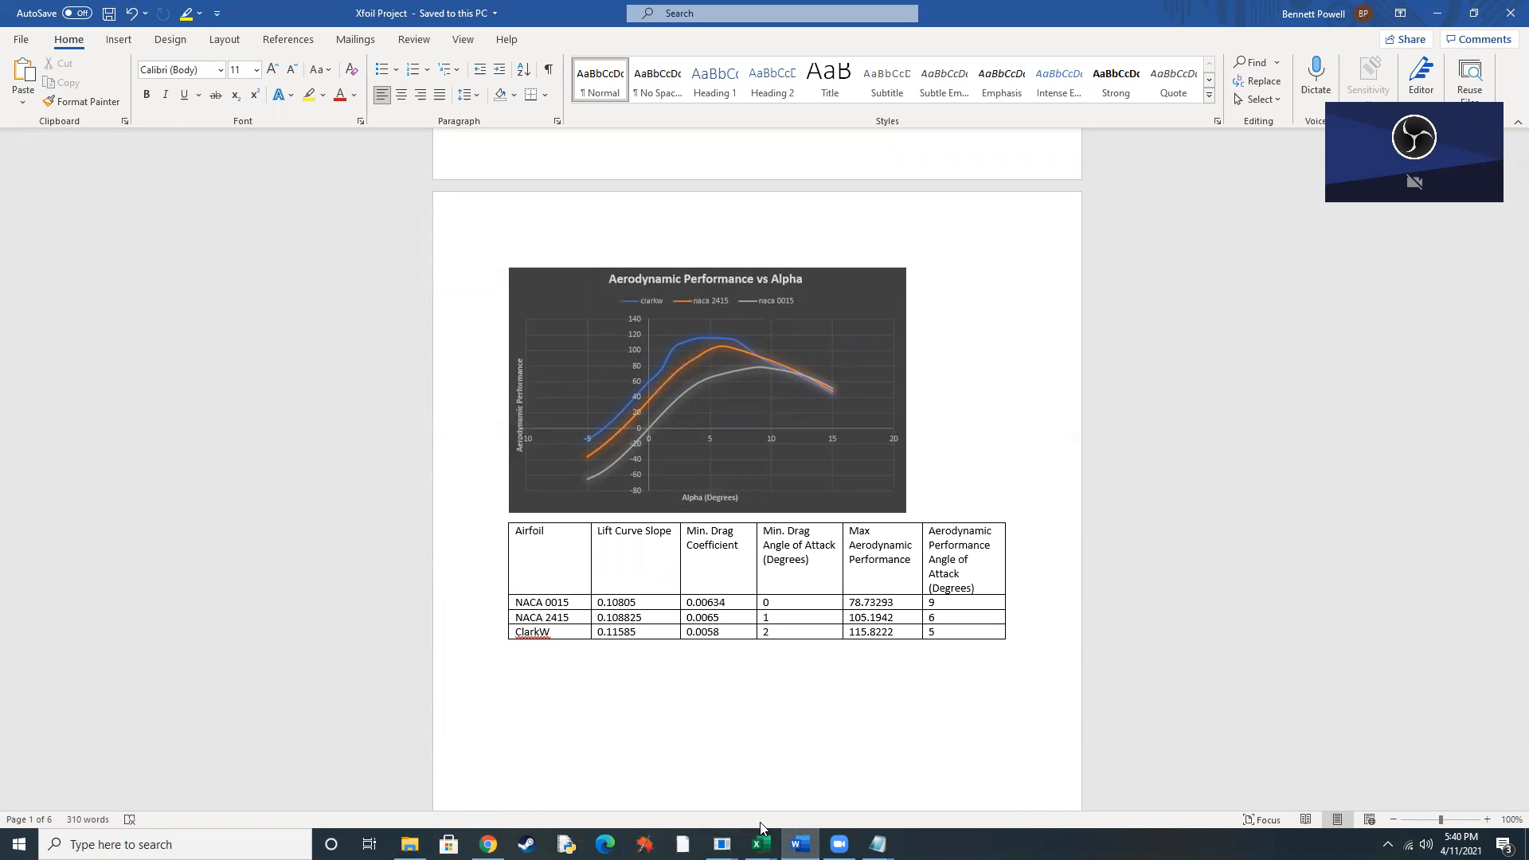
# Reread the assignment requirements in Chrome, and return to the Word report to review the Part 1 lift and drag graphs.
pyautogui.moveTo(761, 844)
pyautogui.moveTo(515, 790)
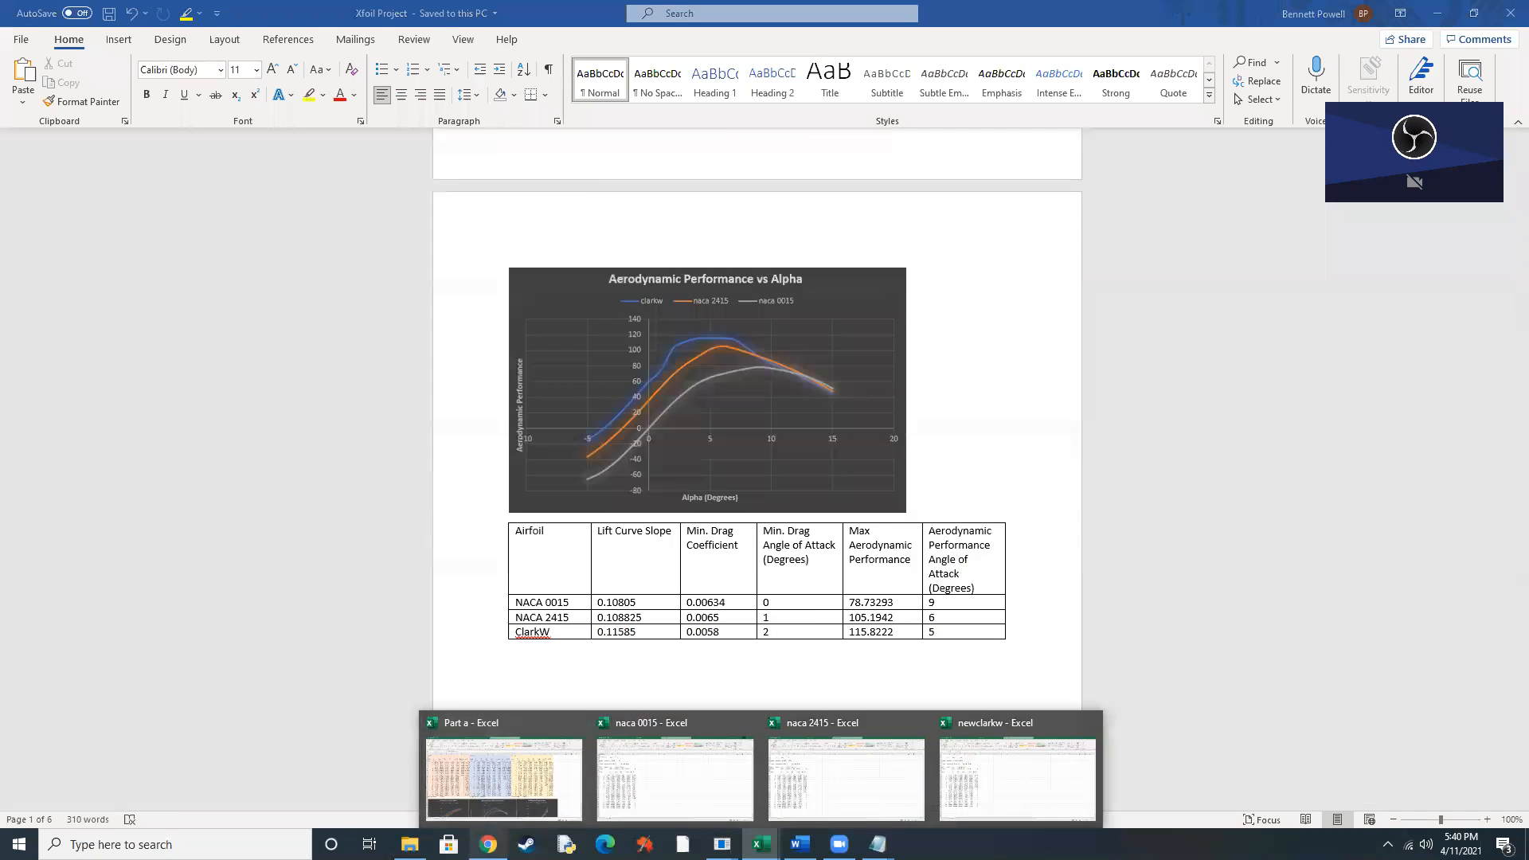
pyautogui.click(489, 843)
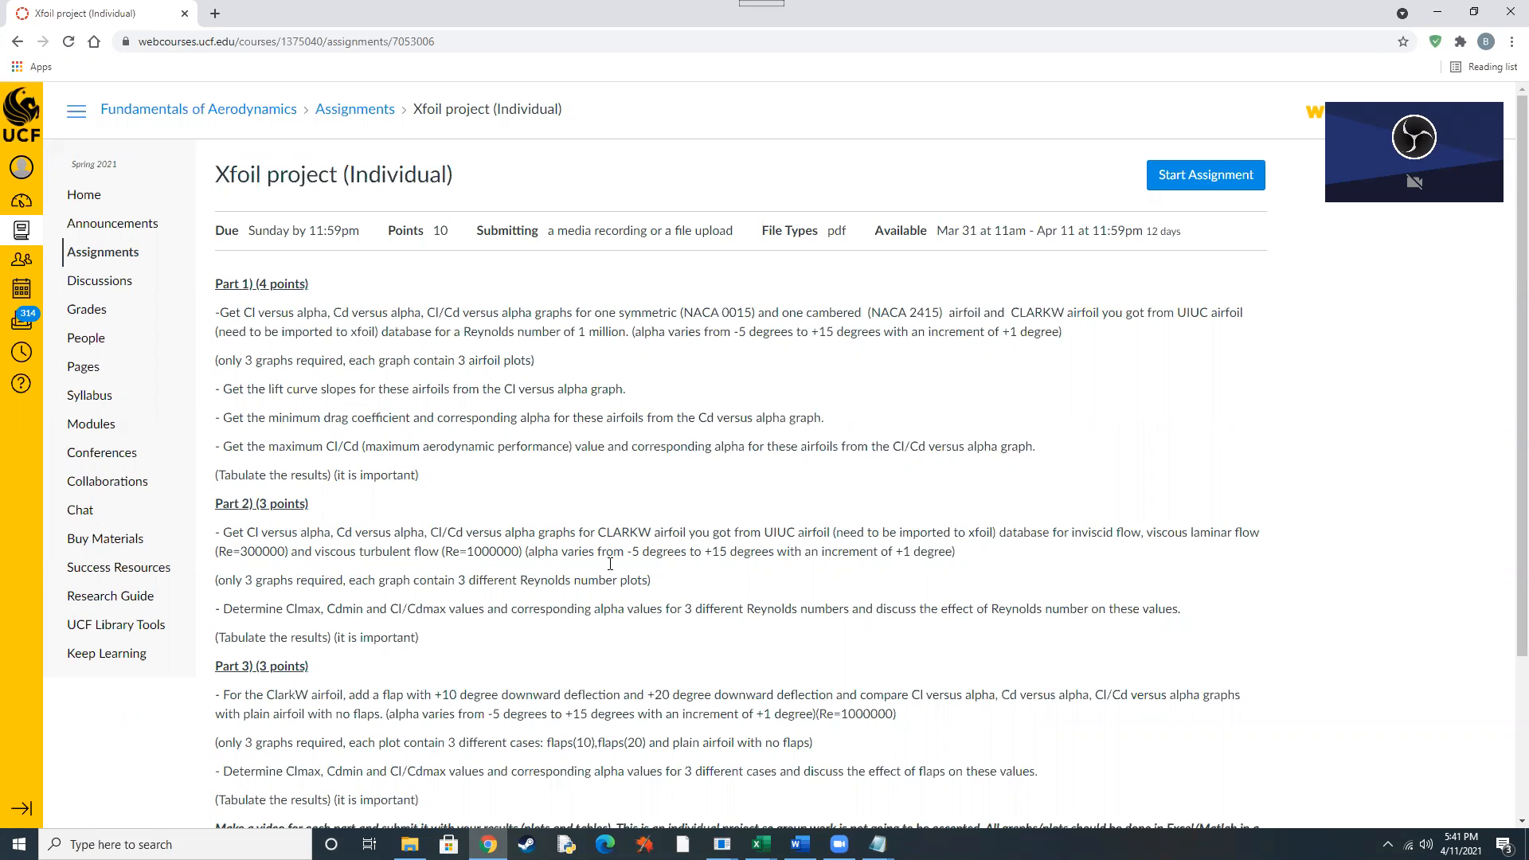
pyautogui.click(800, 844)
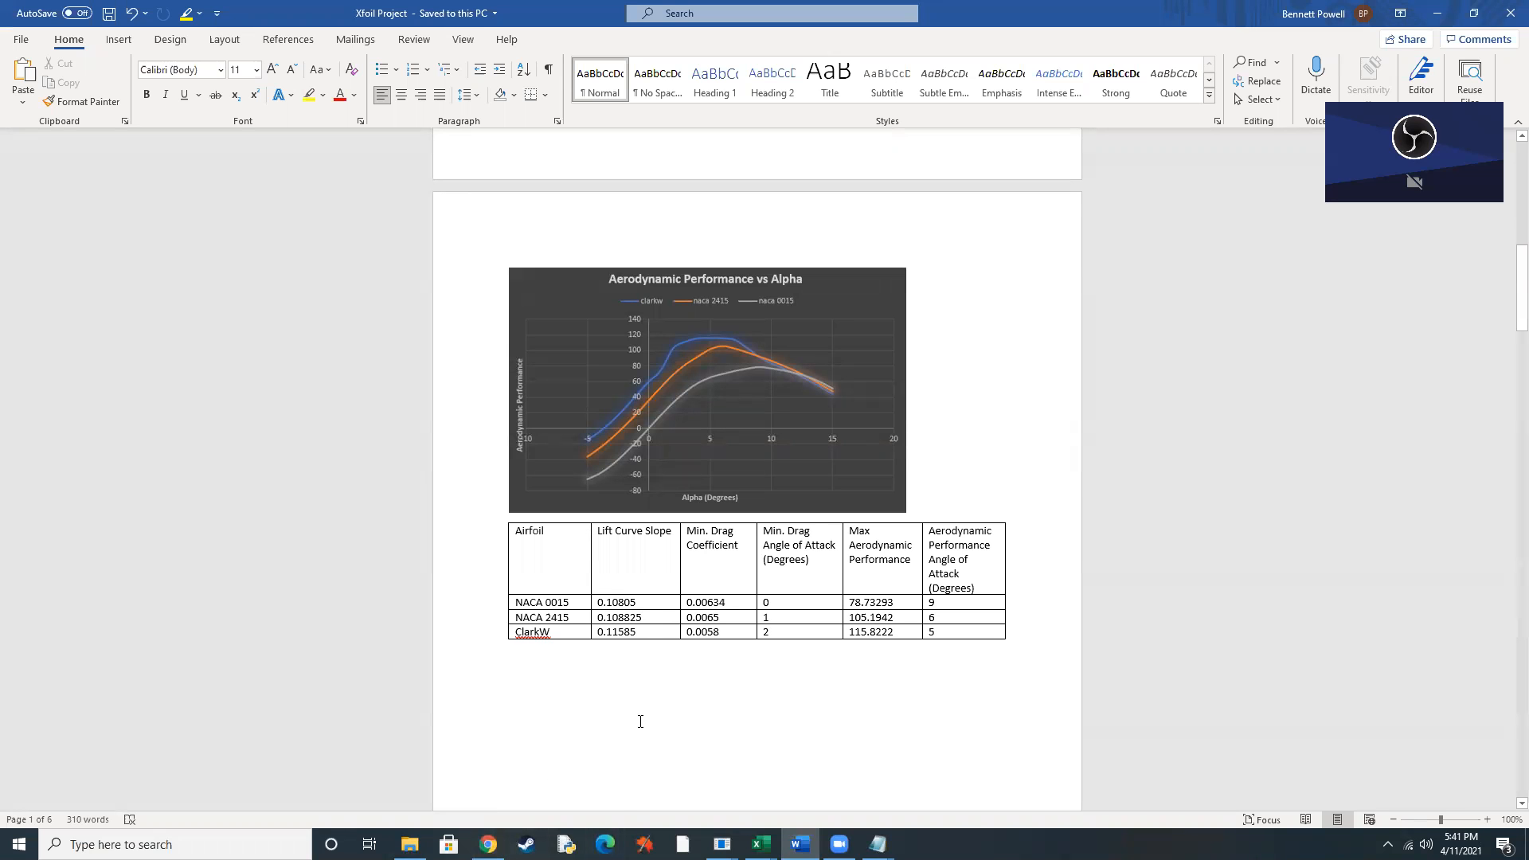
pyautogui.scroll(3, 641, 723)
pyautogui.scroll(14, 641, 723)
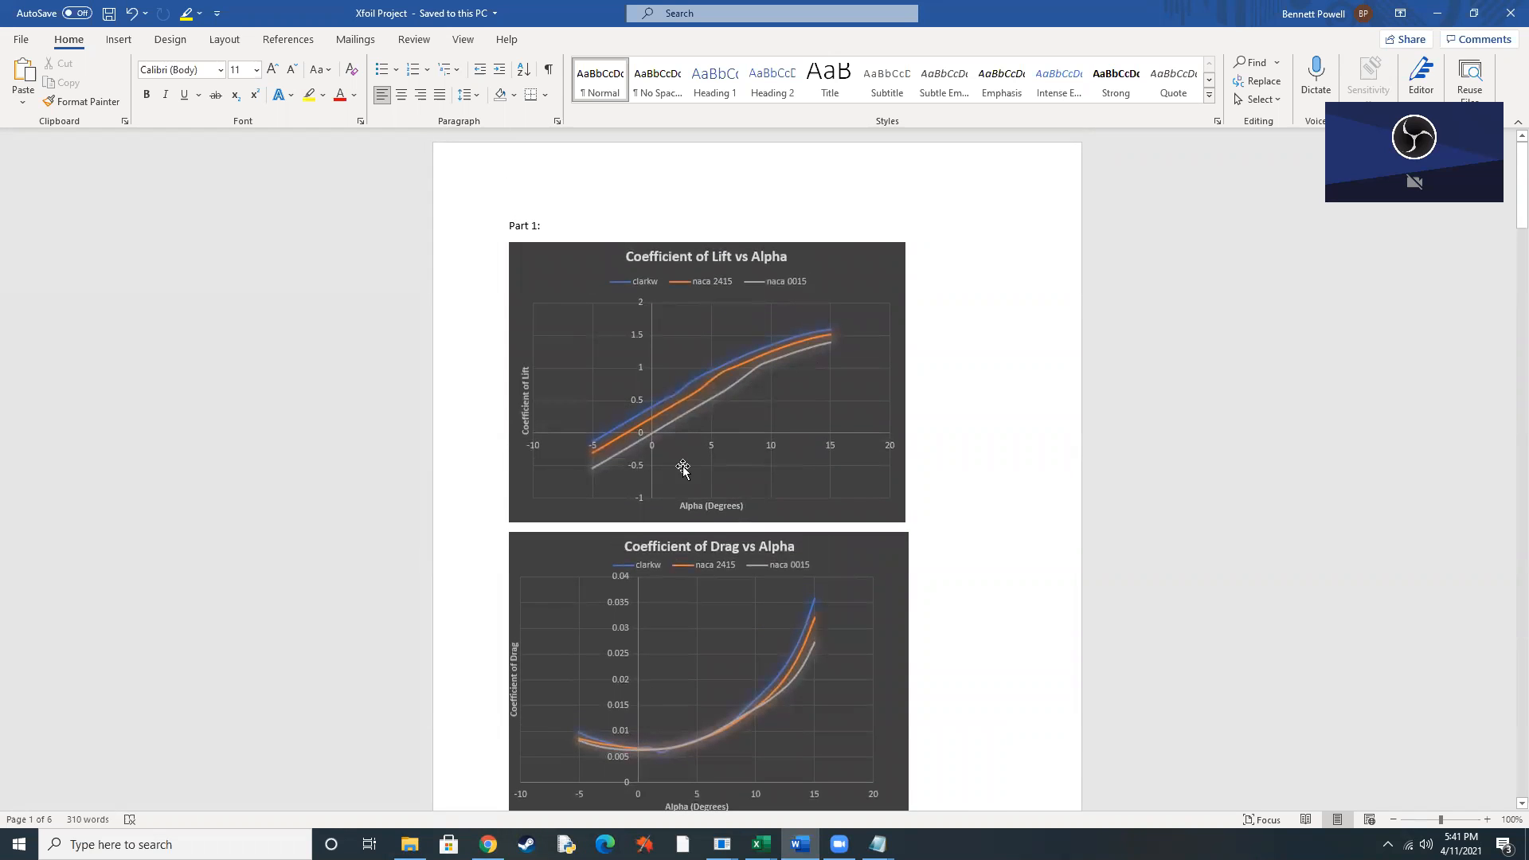
pyautogui.scroll(-4, 687, 472)
# Switch to the Part a workbook in Excel and insert an empty smooth-line scatter chart, placed below the existing graphs.
pyautogui.moveTo(761, 845)
pyautogui.click(548, 777)
pyautogui.scroll(-8, 554, 616)
pyautogui.click(145, 558)
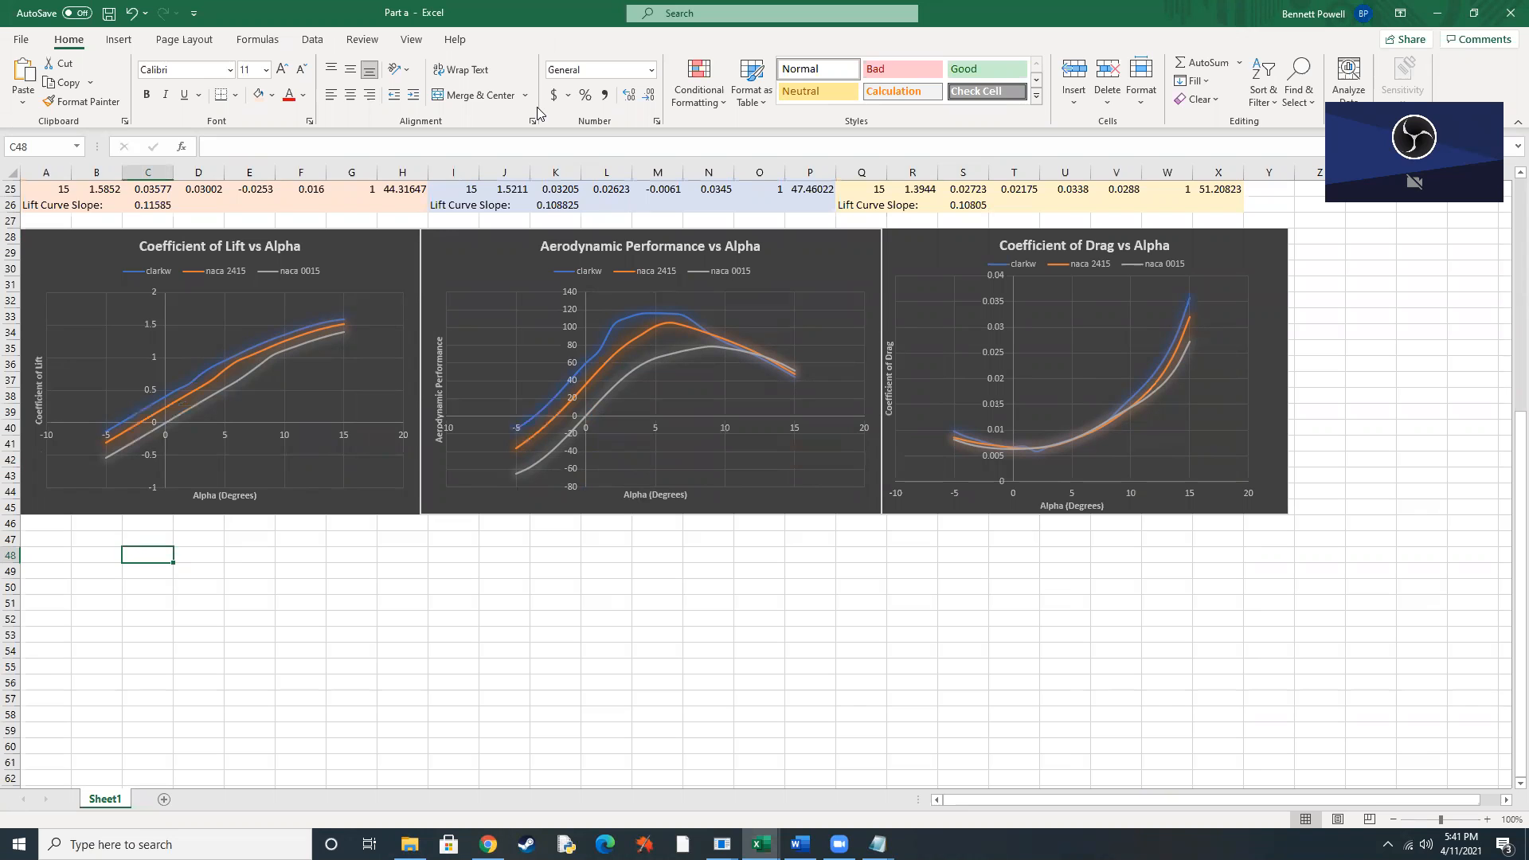
pyautogui.click(119, 39)
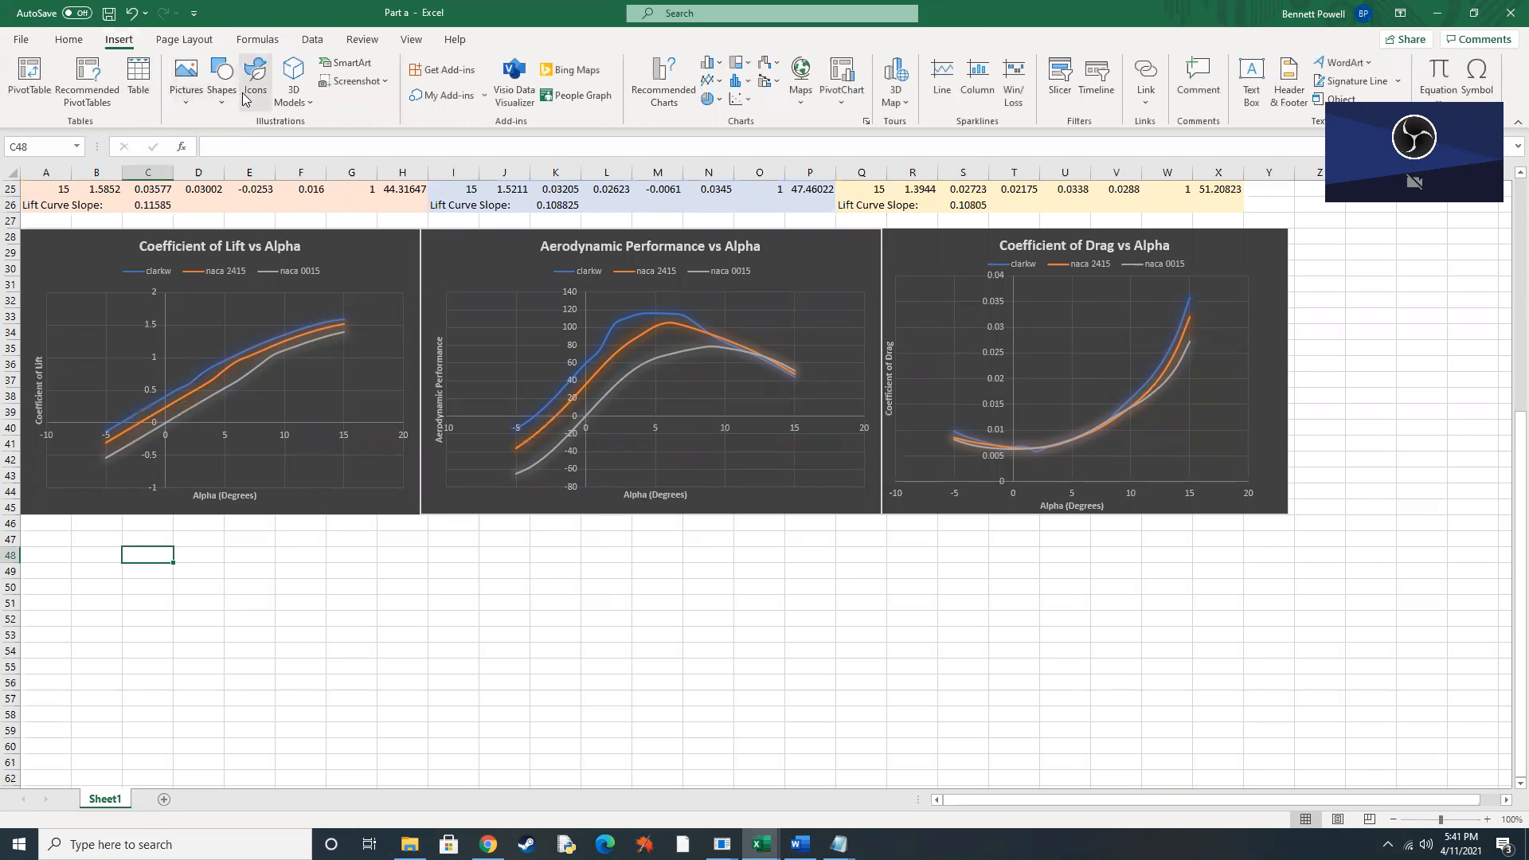
pyautogui.click(749, 94)
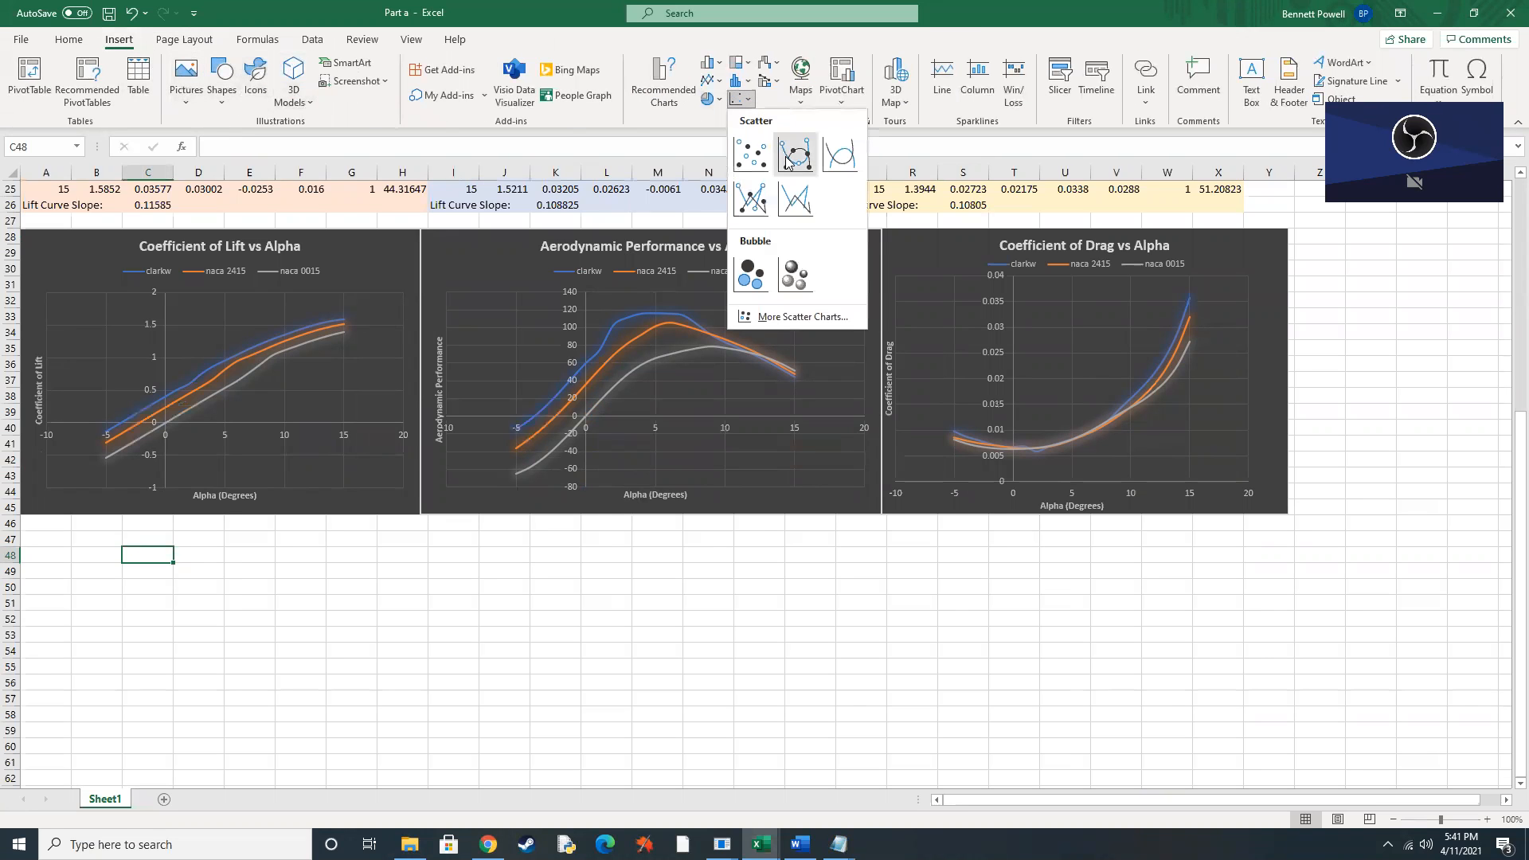
pyautogui.click(838, 154)
pyautogui.moveTo(748, 505); pyautogui.dragTo(494, 664)
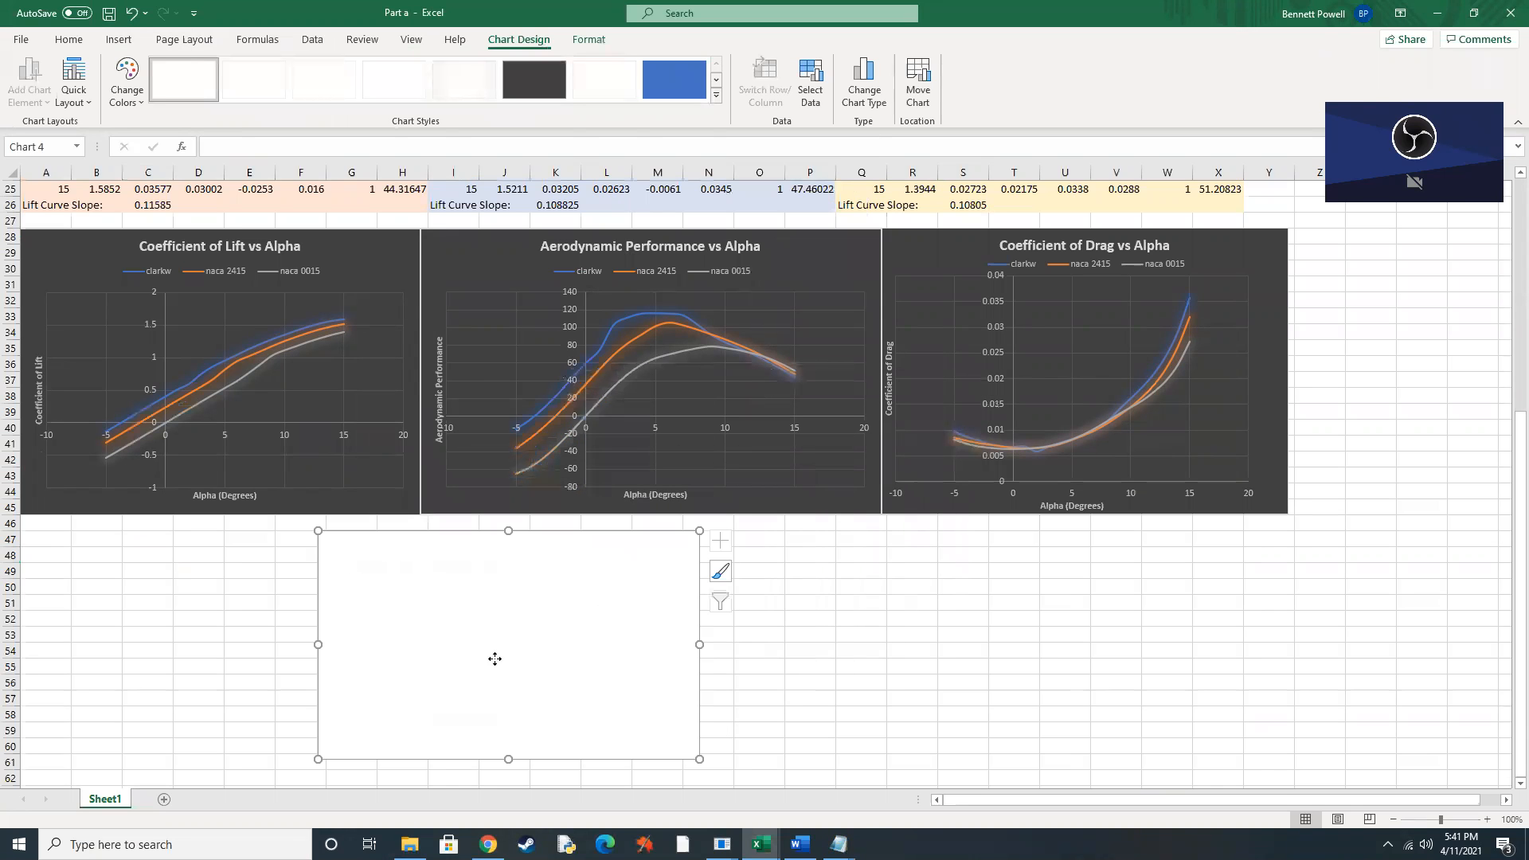
# Add a data series named clarkw to the empty chart, using alpha cells A5:A25 as its X values.
pyautogui.rightClick(494, 665)
pyautogui.click(567, 414)
pyautogui.scroll(8, 768, 536)
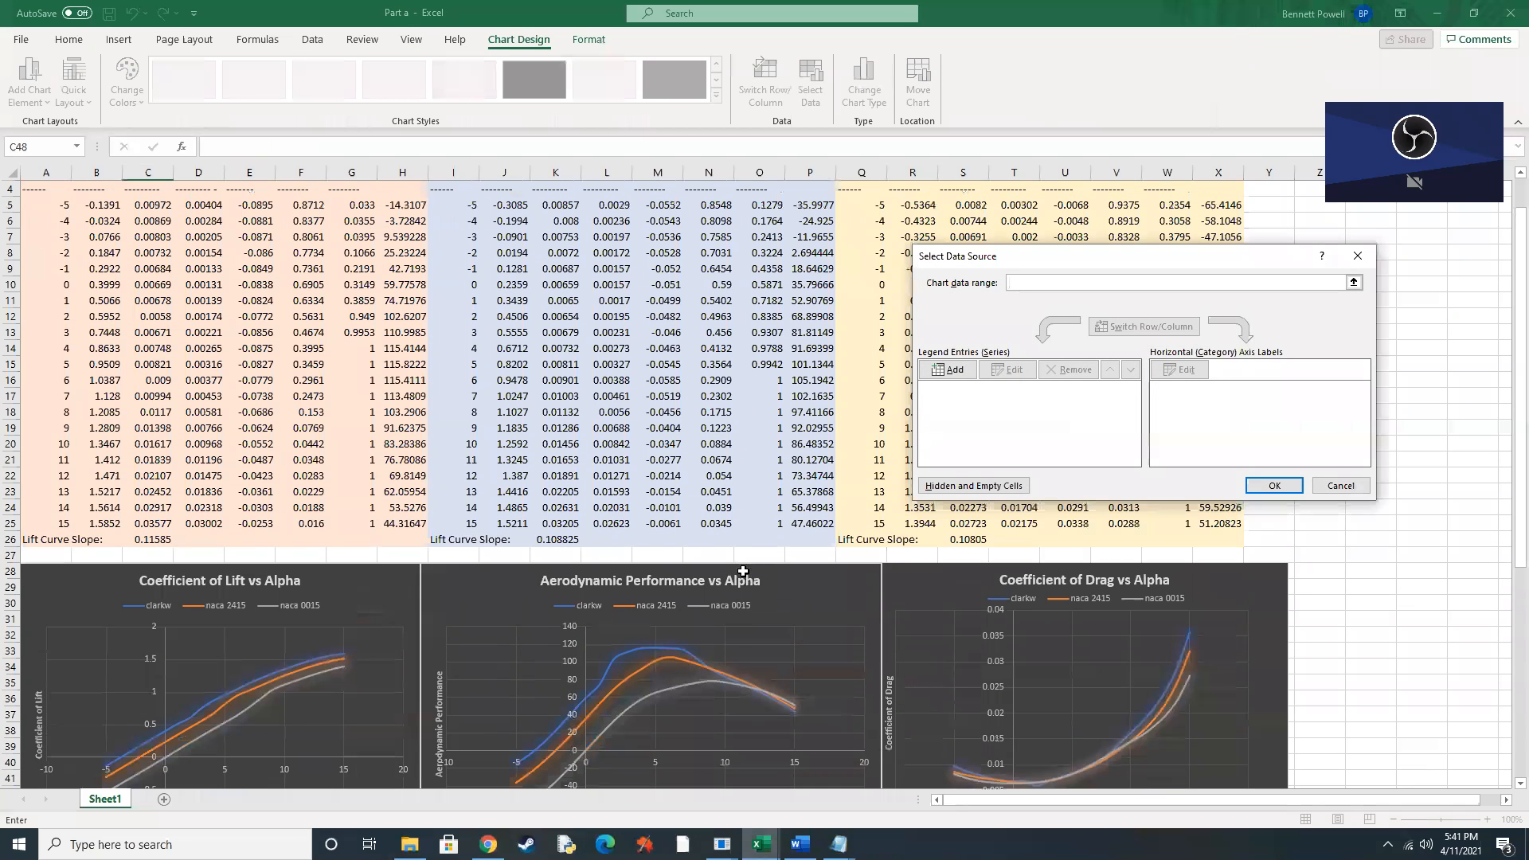
pyautogui.click(948, 369)
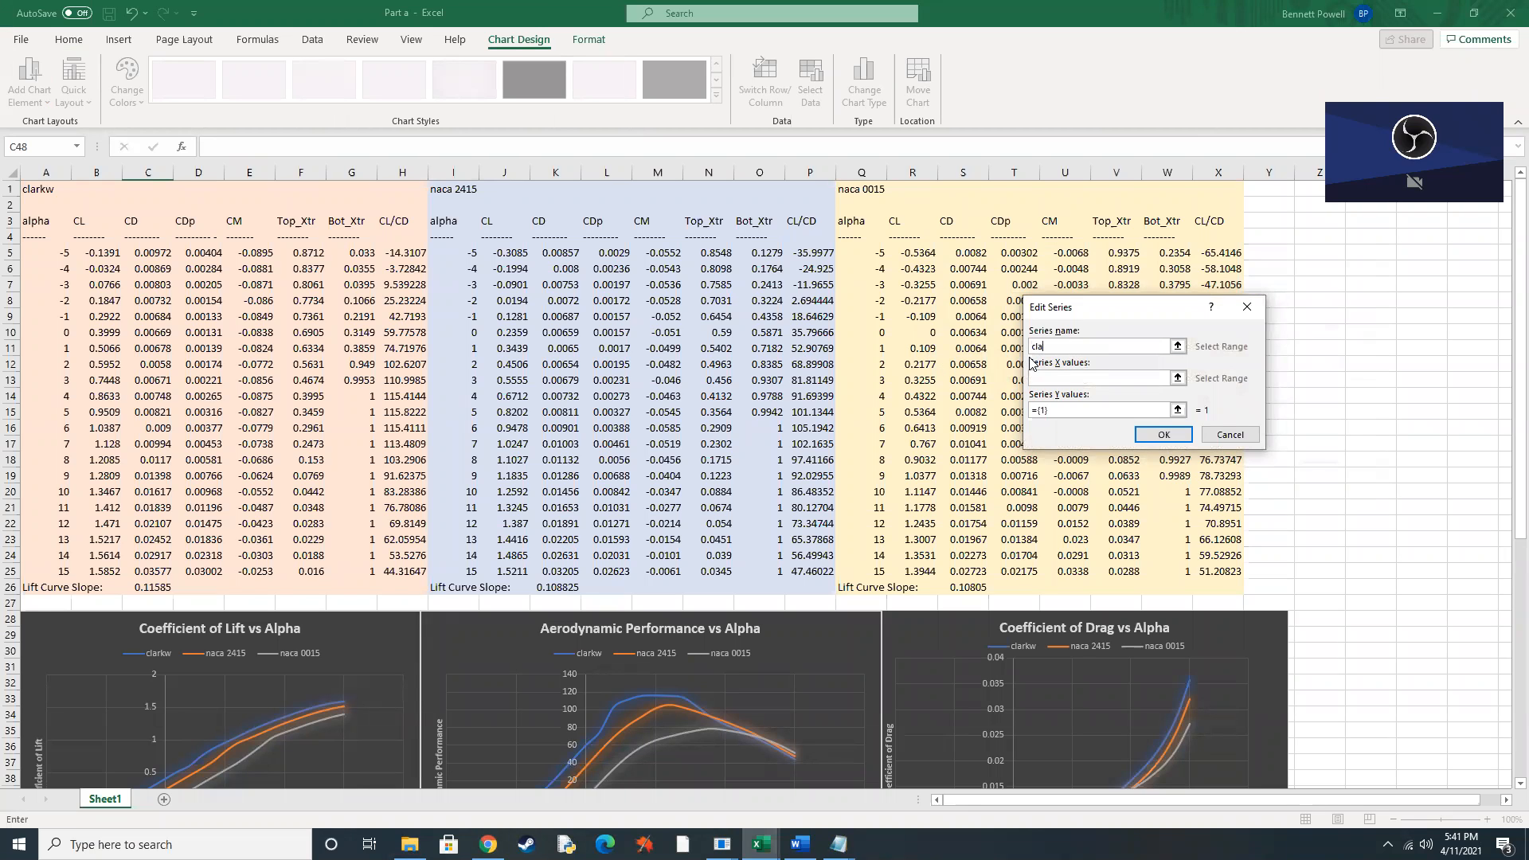
pyautogui.click(1065, 373)
pyautogui.moveTo(58, 257); pyautogui.dragTo(49, 573)
# Set the clarkw series Y values to the CL cells B5:B25 and apply the chart's data source.
pyautogui.moveTo(1058, 412); pyautogui.dragTo(1035, 422)
pyautogui.press('BackSpace')
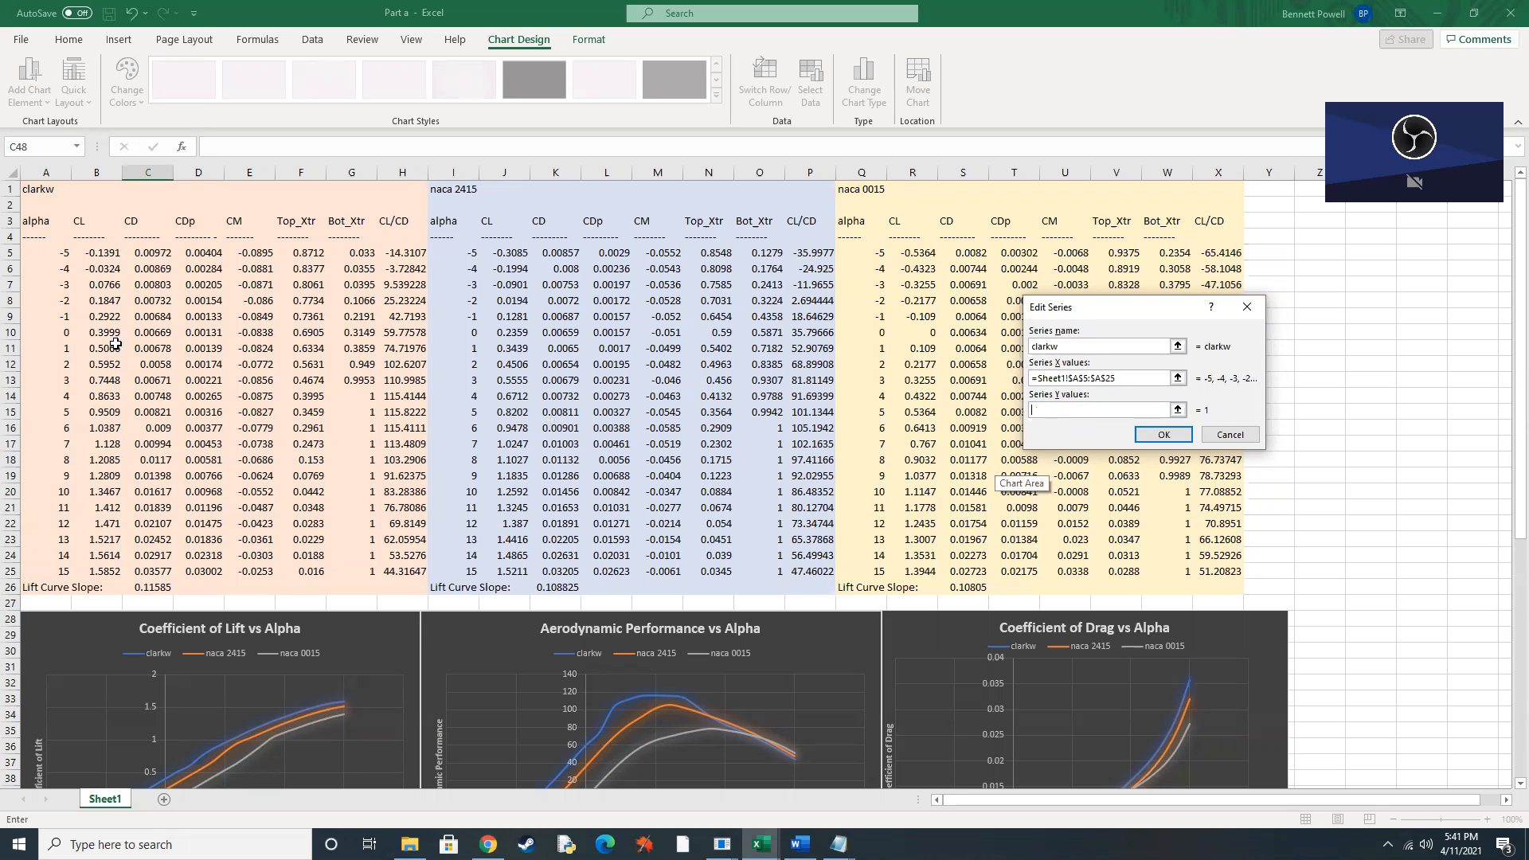
pyautogui.moveTo(93, 256); pyautogui.dragTo(96, 571)
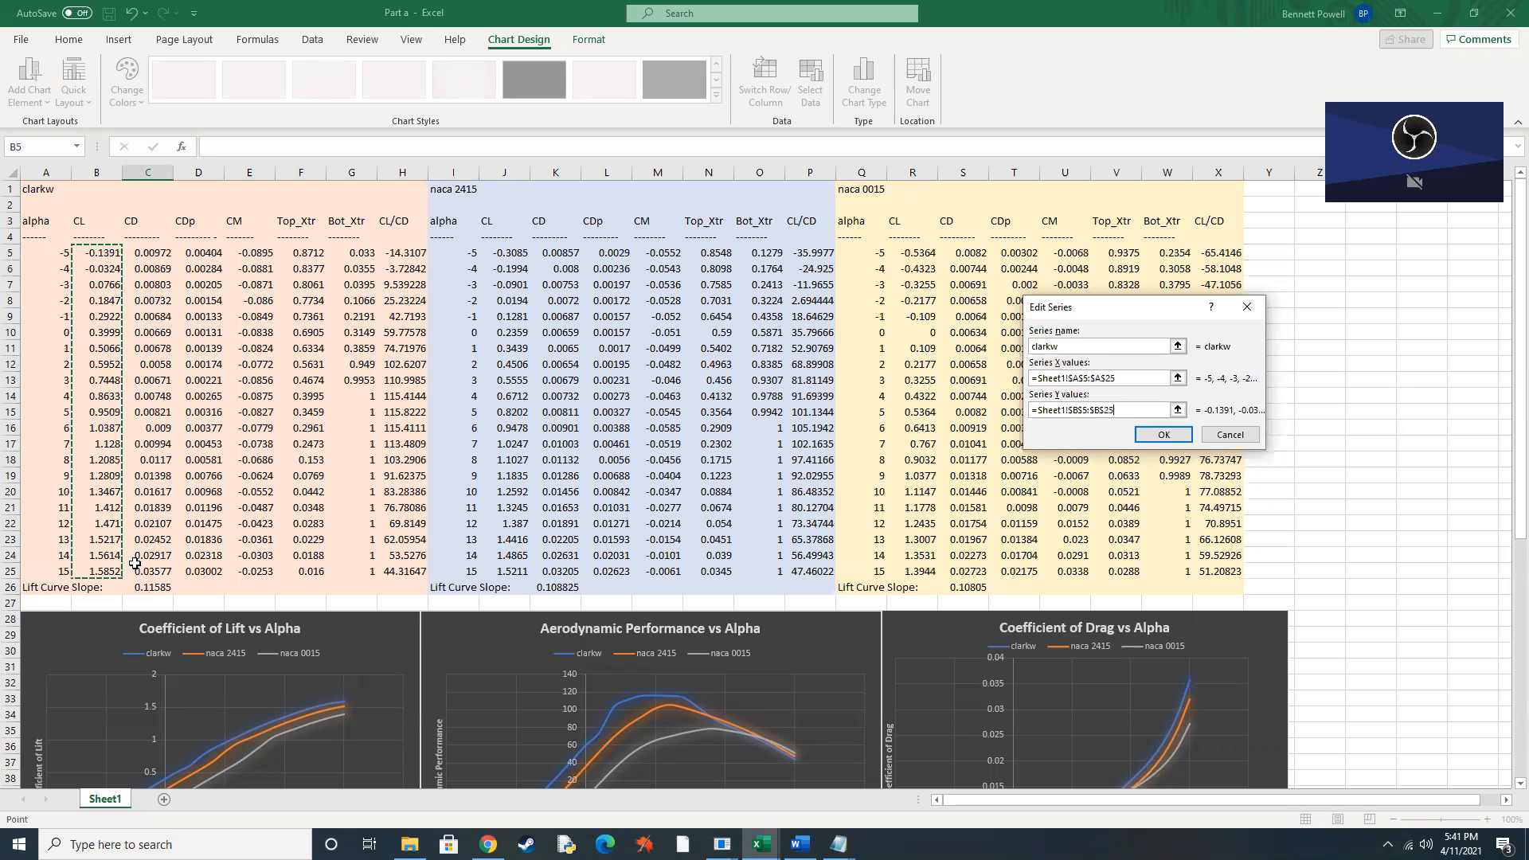
pyautogui.click(1162, 434)
pyautogui.click(1275, 486)
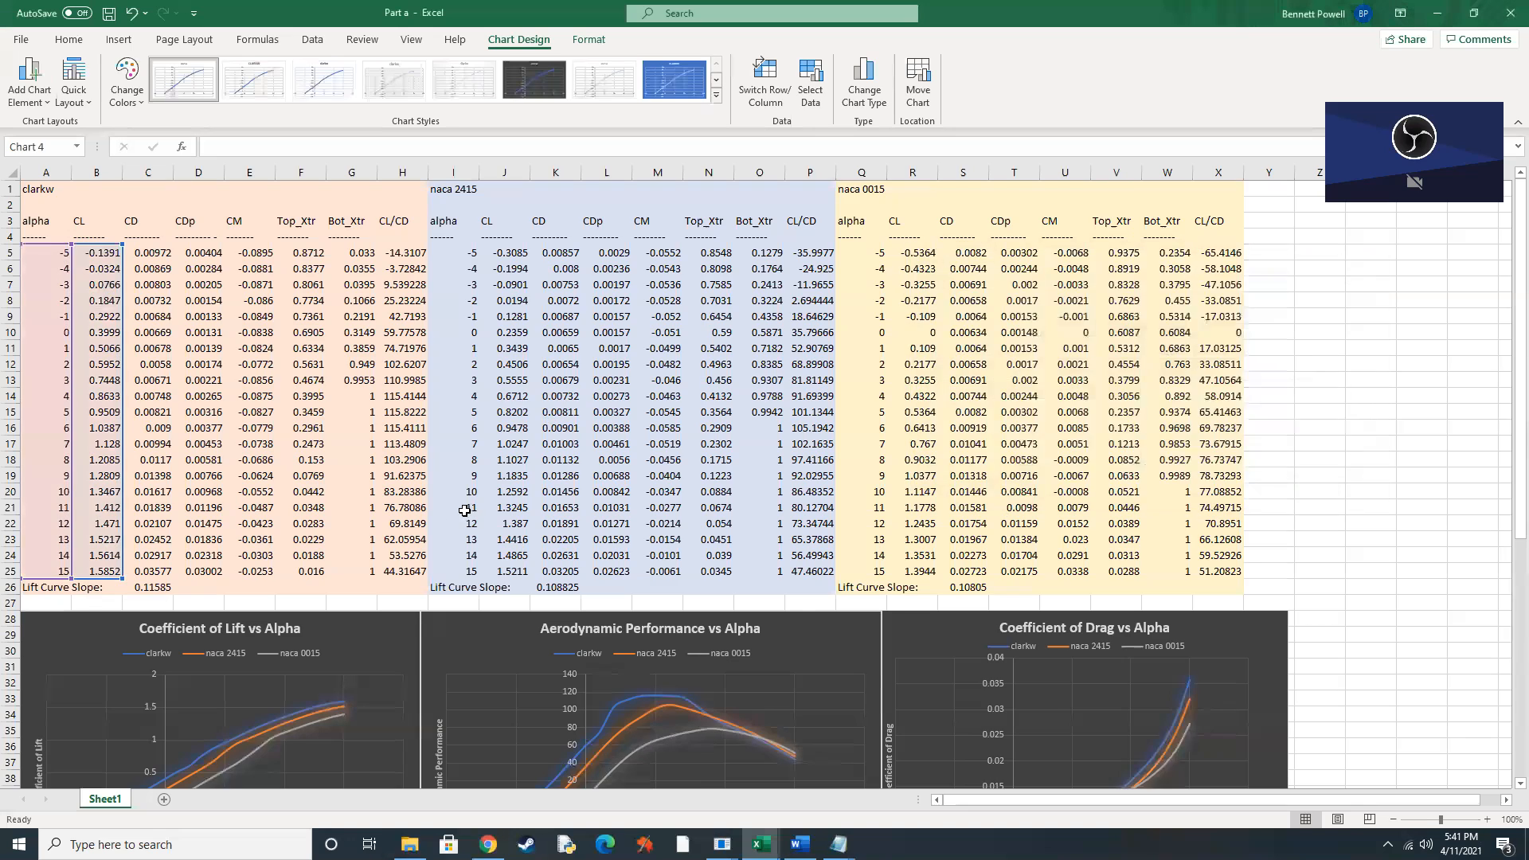
# Compare the new clarkw chart with the three existing graphs and the airfoil data tables above them.
pyautogui.scroll(-10, 477, 510)
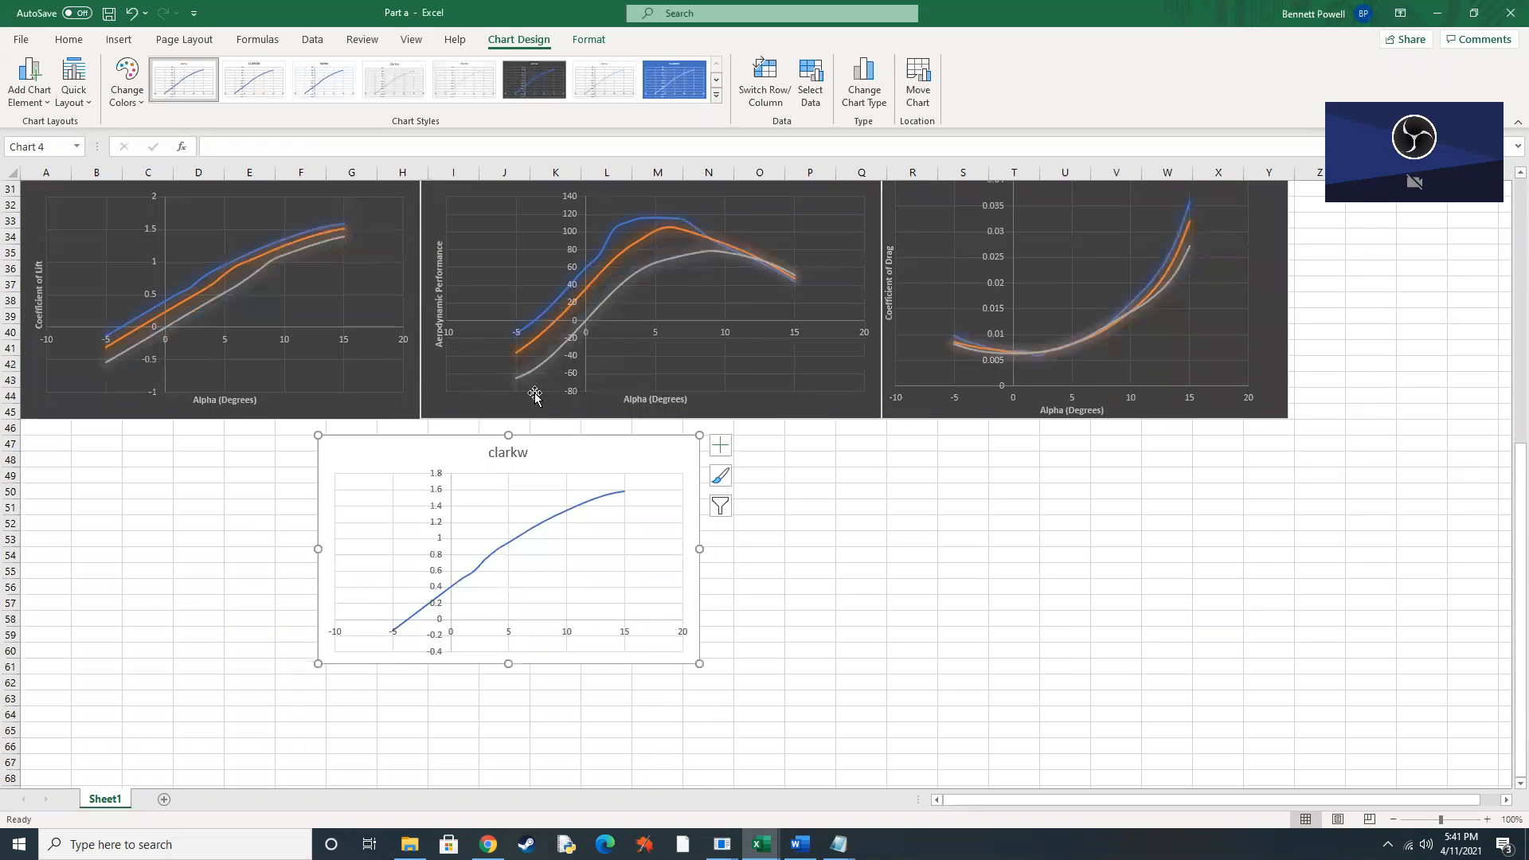
pyautogui.scroll(3, 534, 398)
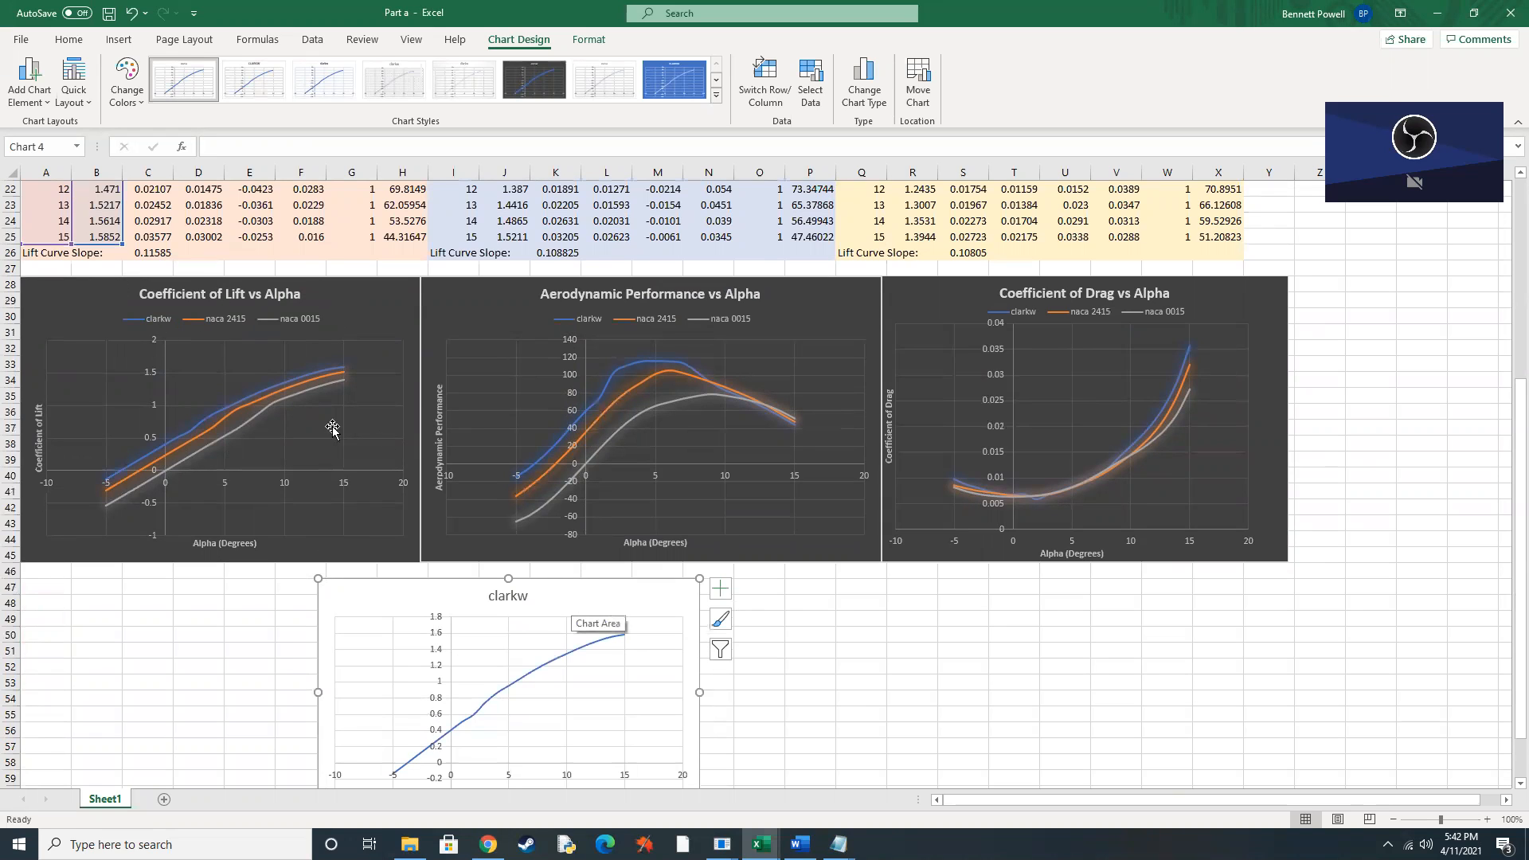
pyautogui.scroll(-3, 488, 510)
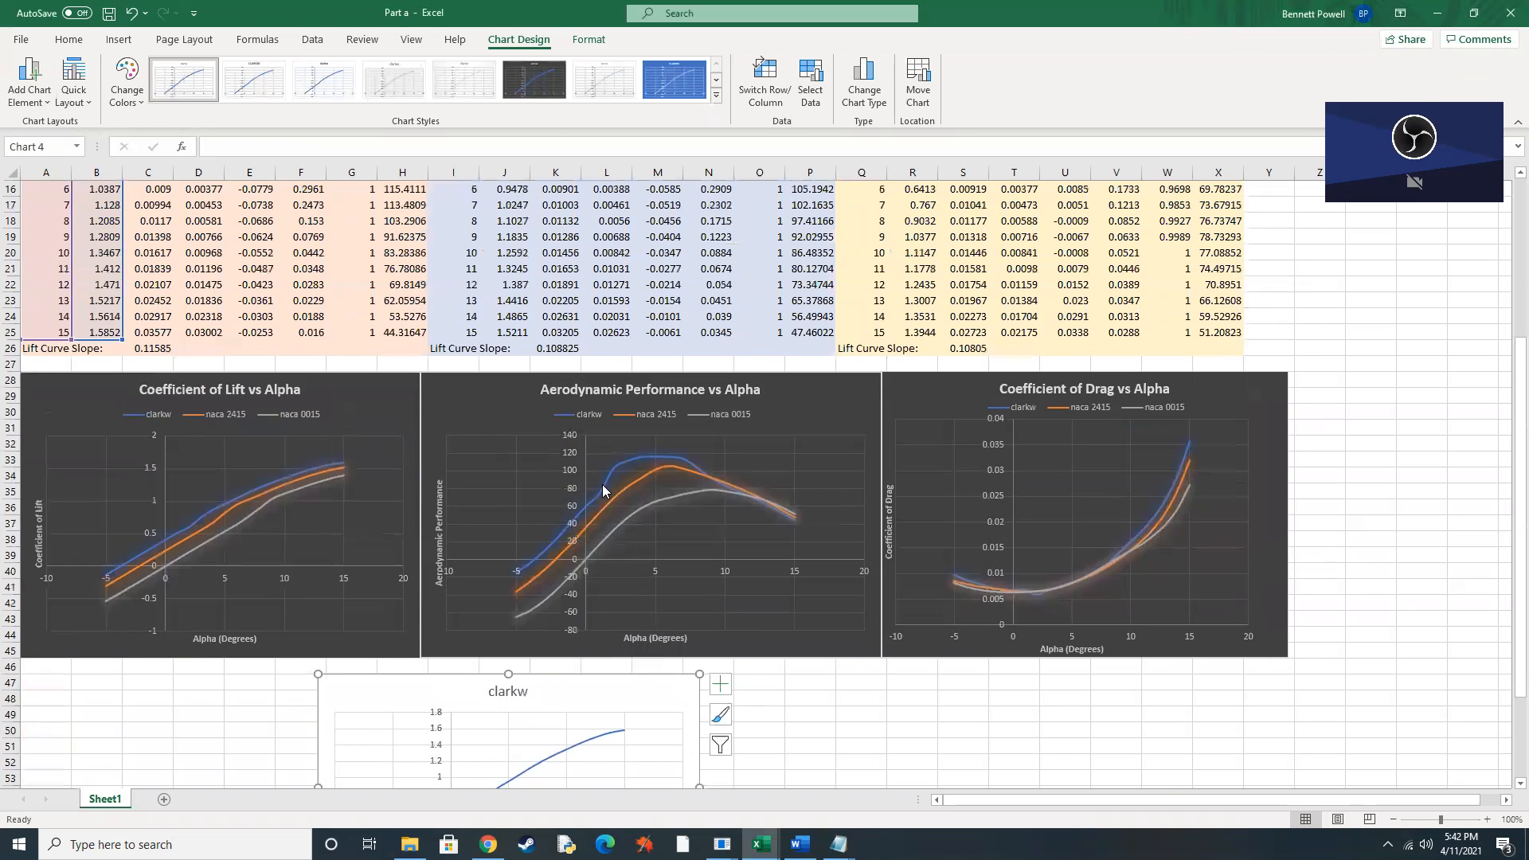
pyautogui.scroll(10, 605, 452)
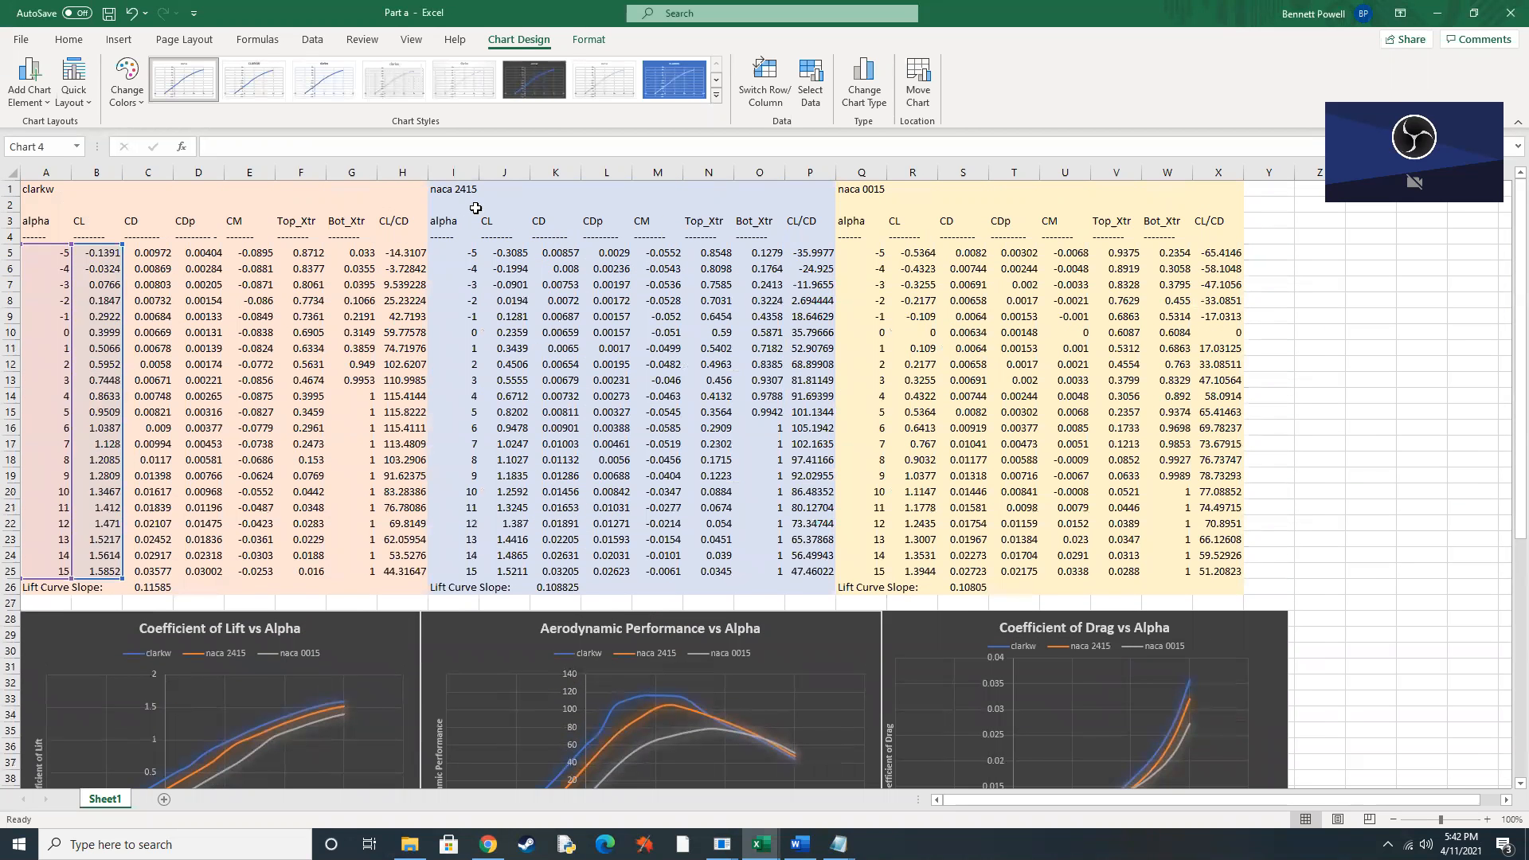
pyautogui.scroll(-10, 748, 558)
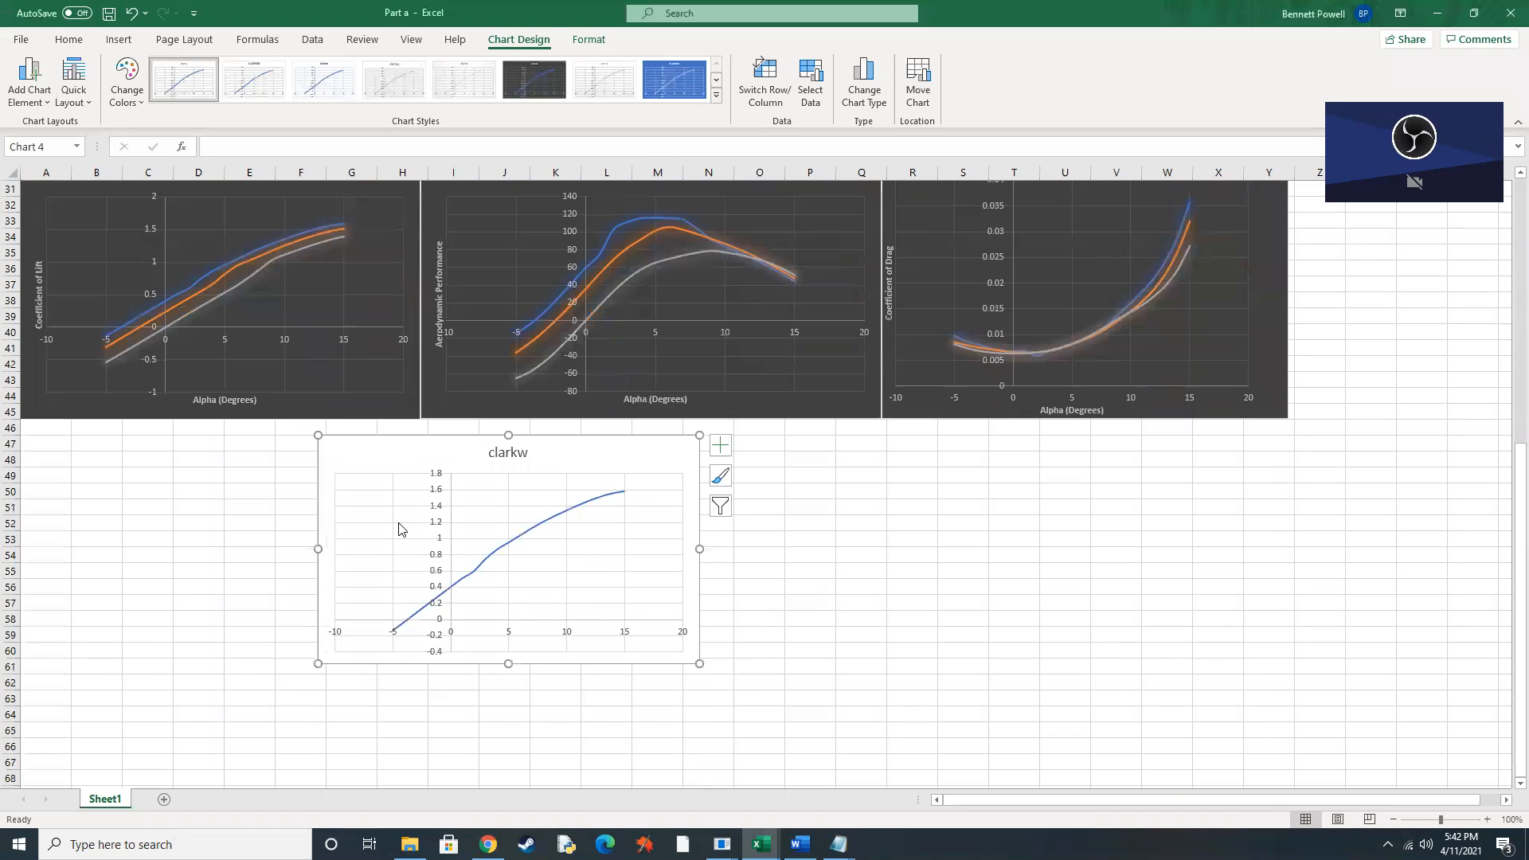
pyautogui.scroll(7, 489, 557)
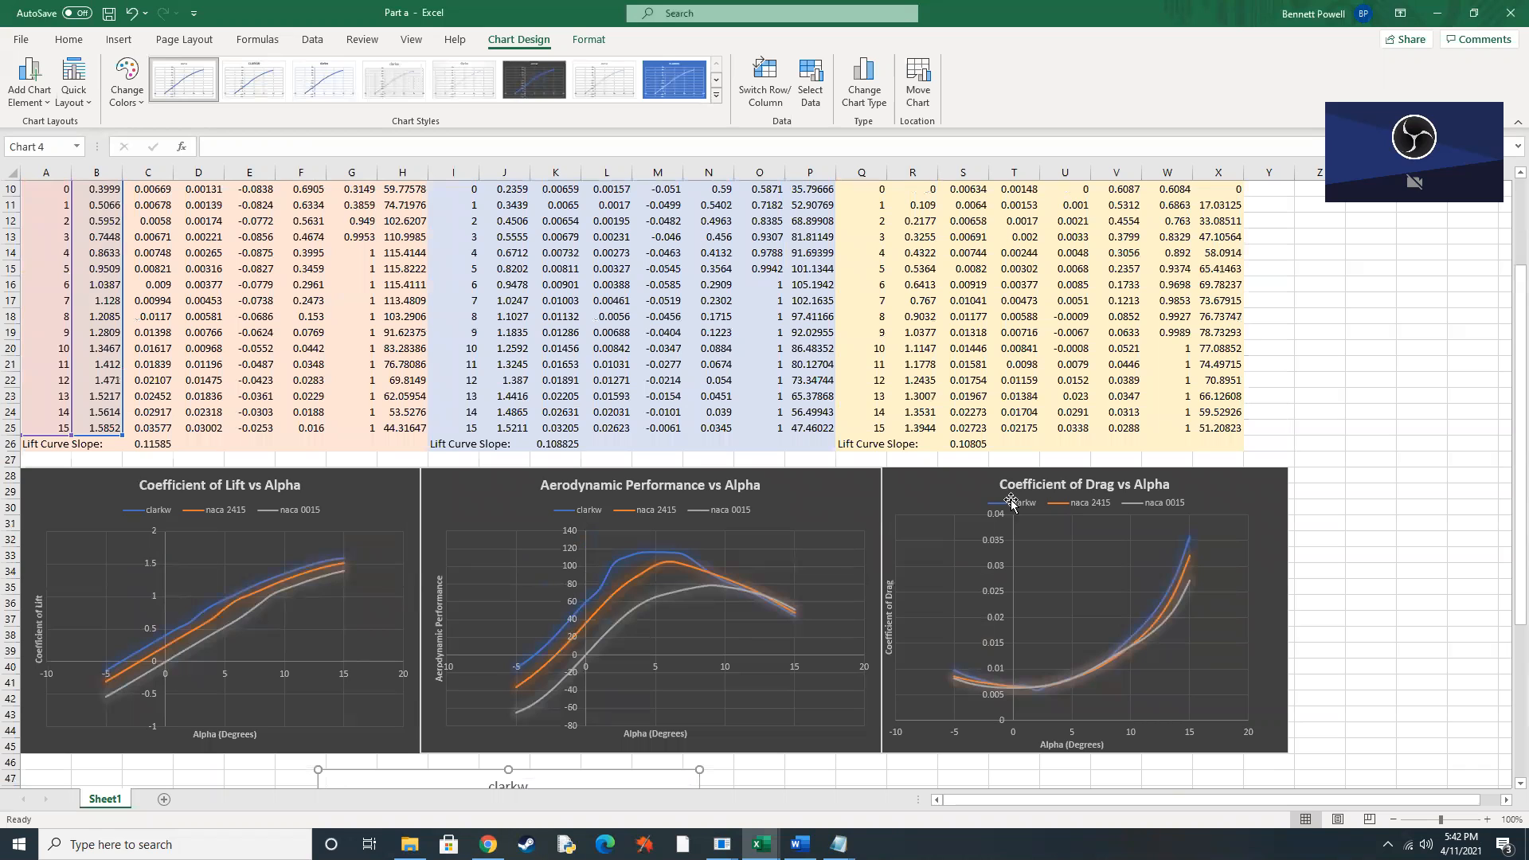
pyautogui.scroll(3, 1060, 510)
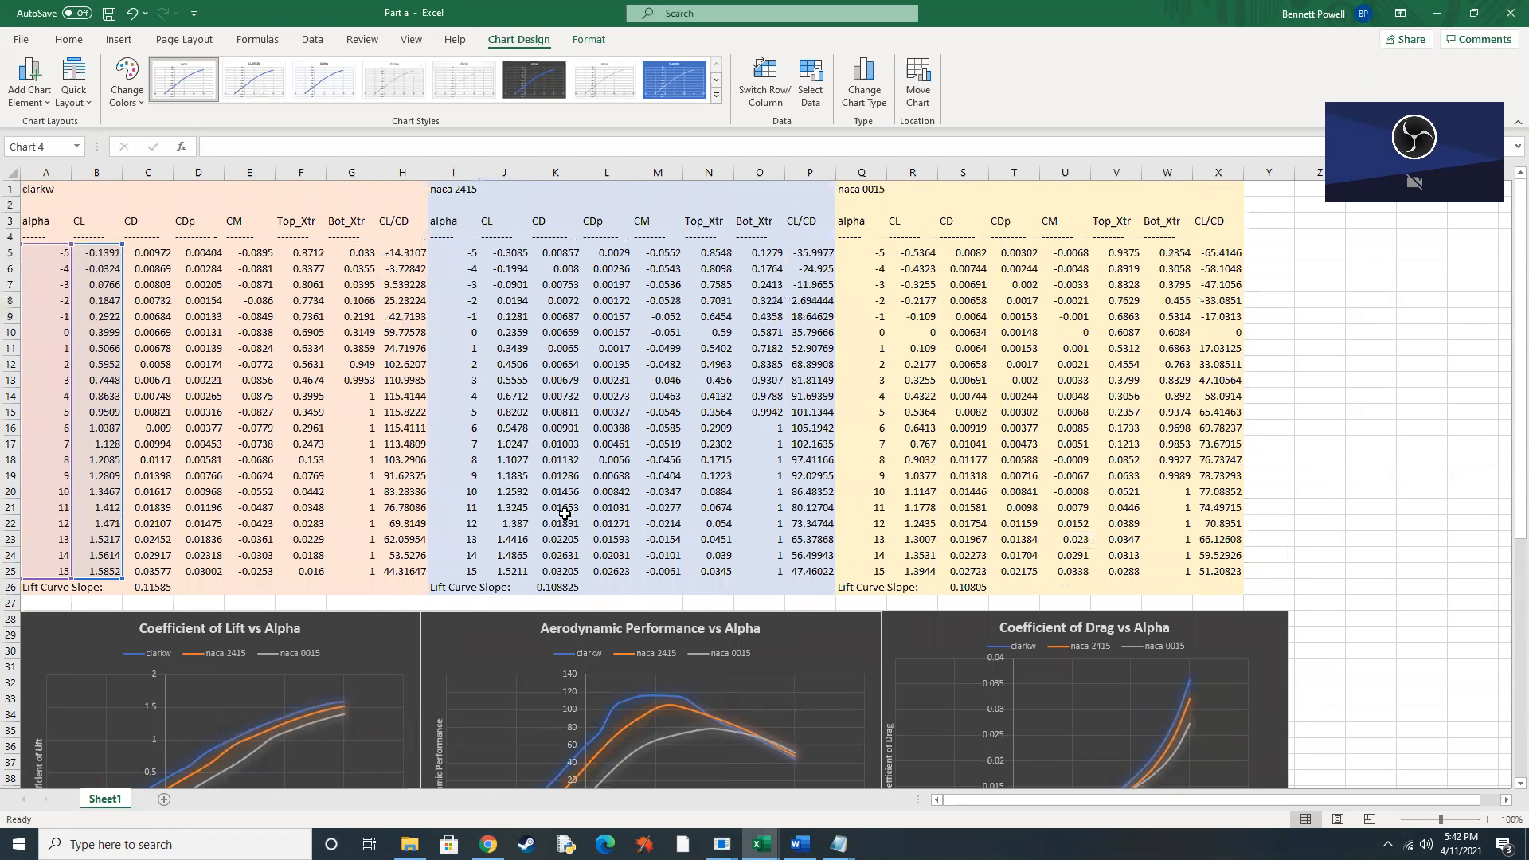
# Check the assignment page in Chrome once more, and switch to the Word report to examine the Part 1 performance graph and results table.
pyautogui.moveTo(487, 844)
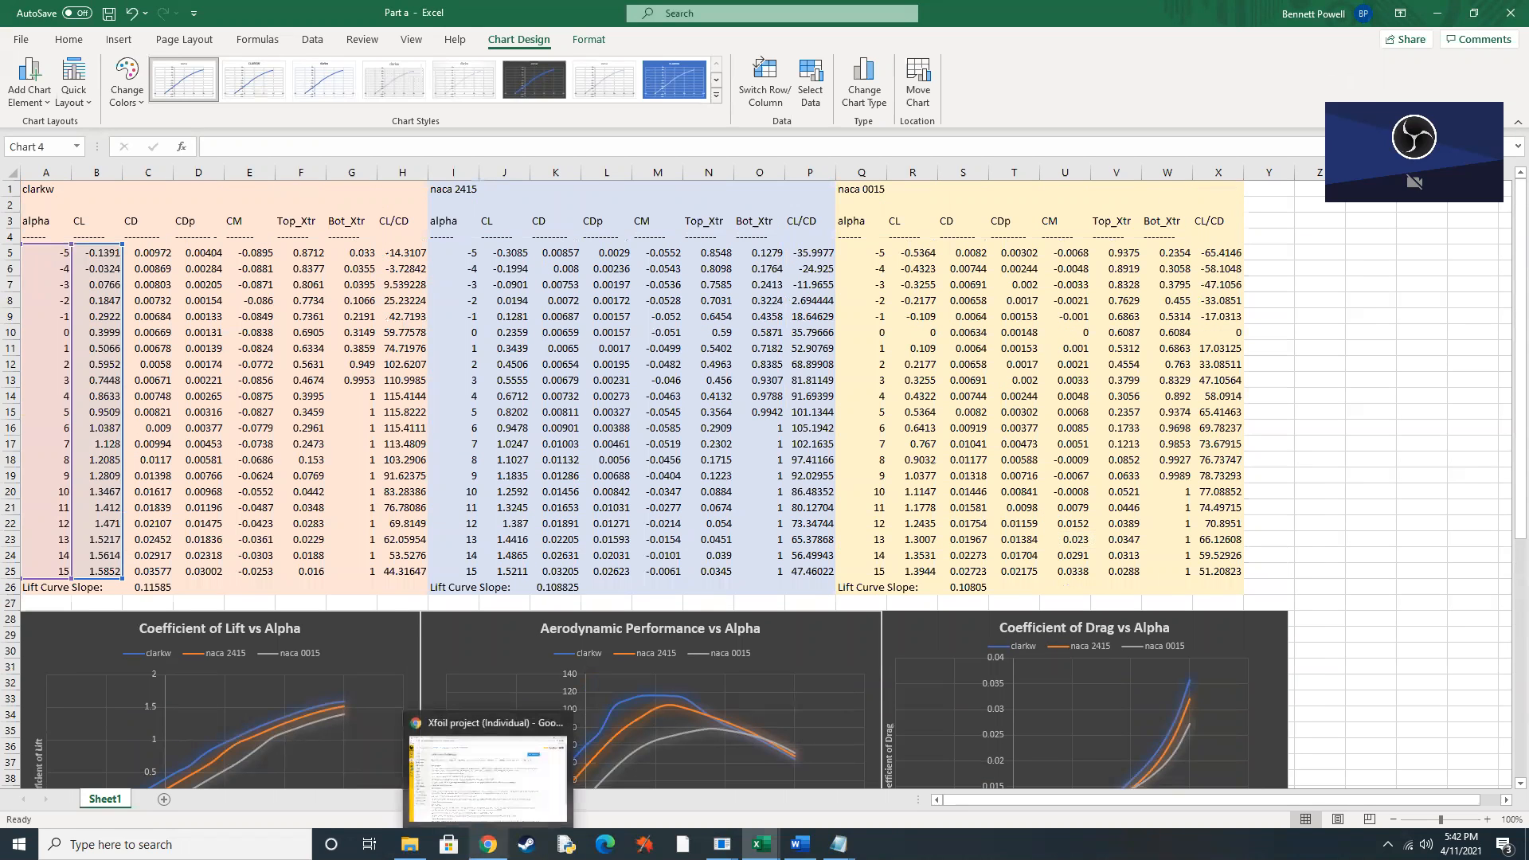
pyautogui.click(494, 810)
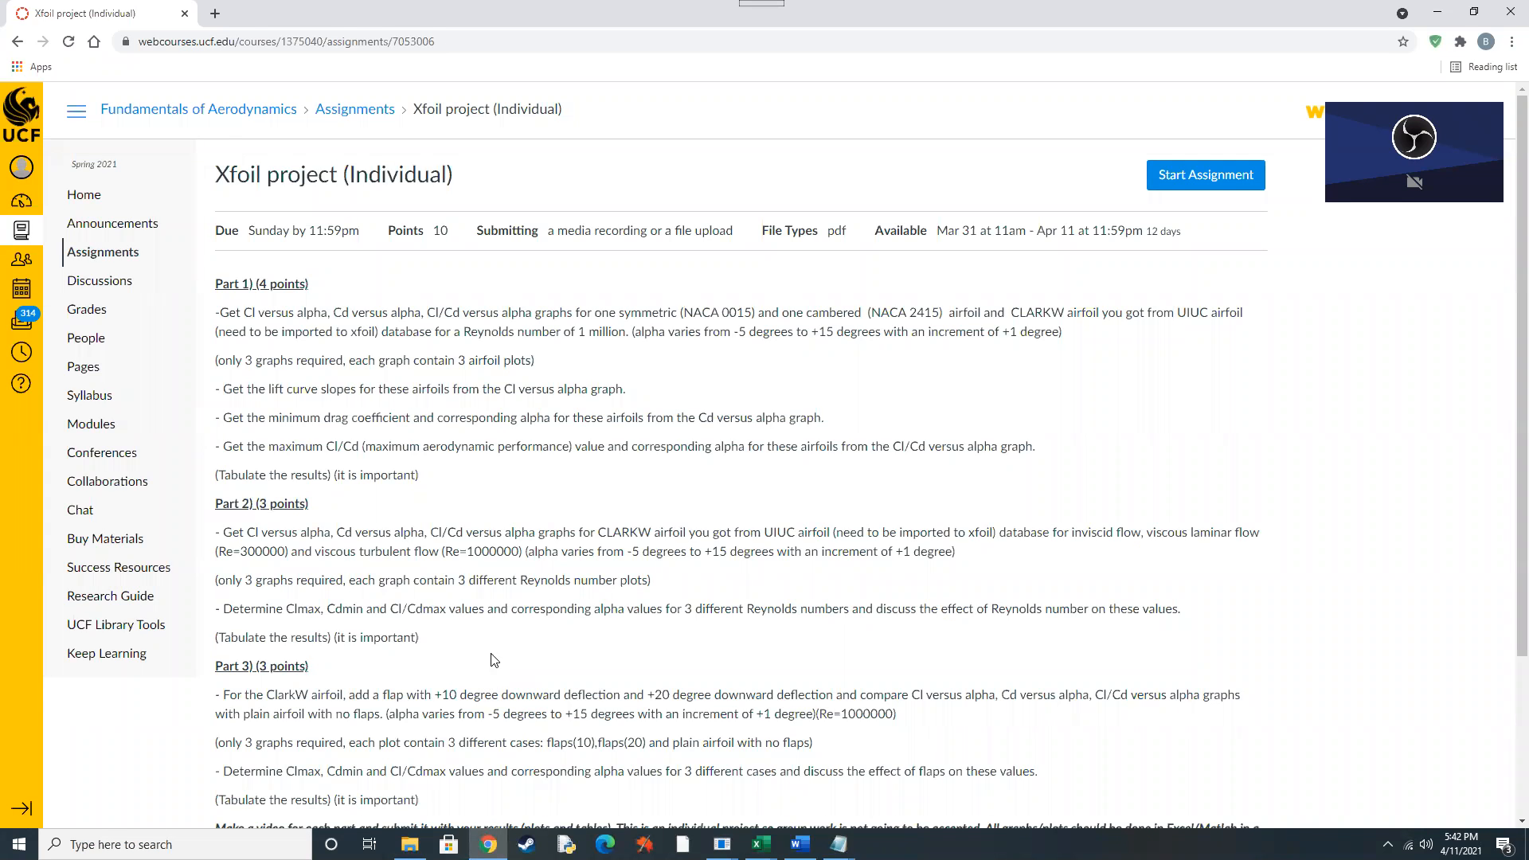
pyautogui.click(800, 844)
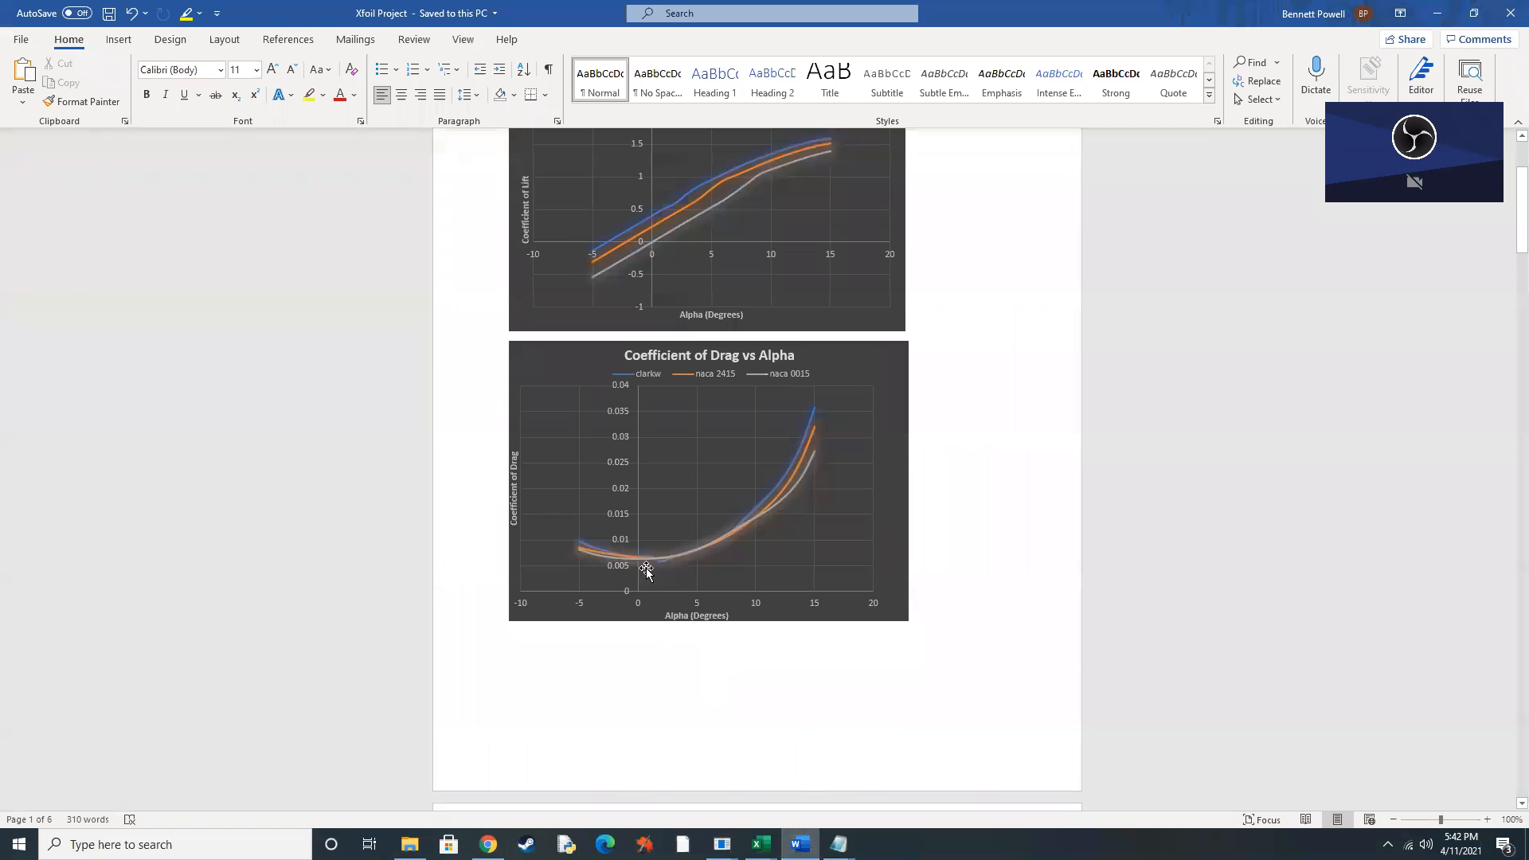
pyautogui.scroll(-5, 677, 606)
pyautogui.scroll(-2, 676, 606)
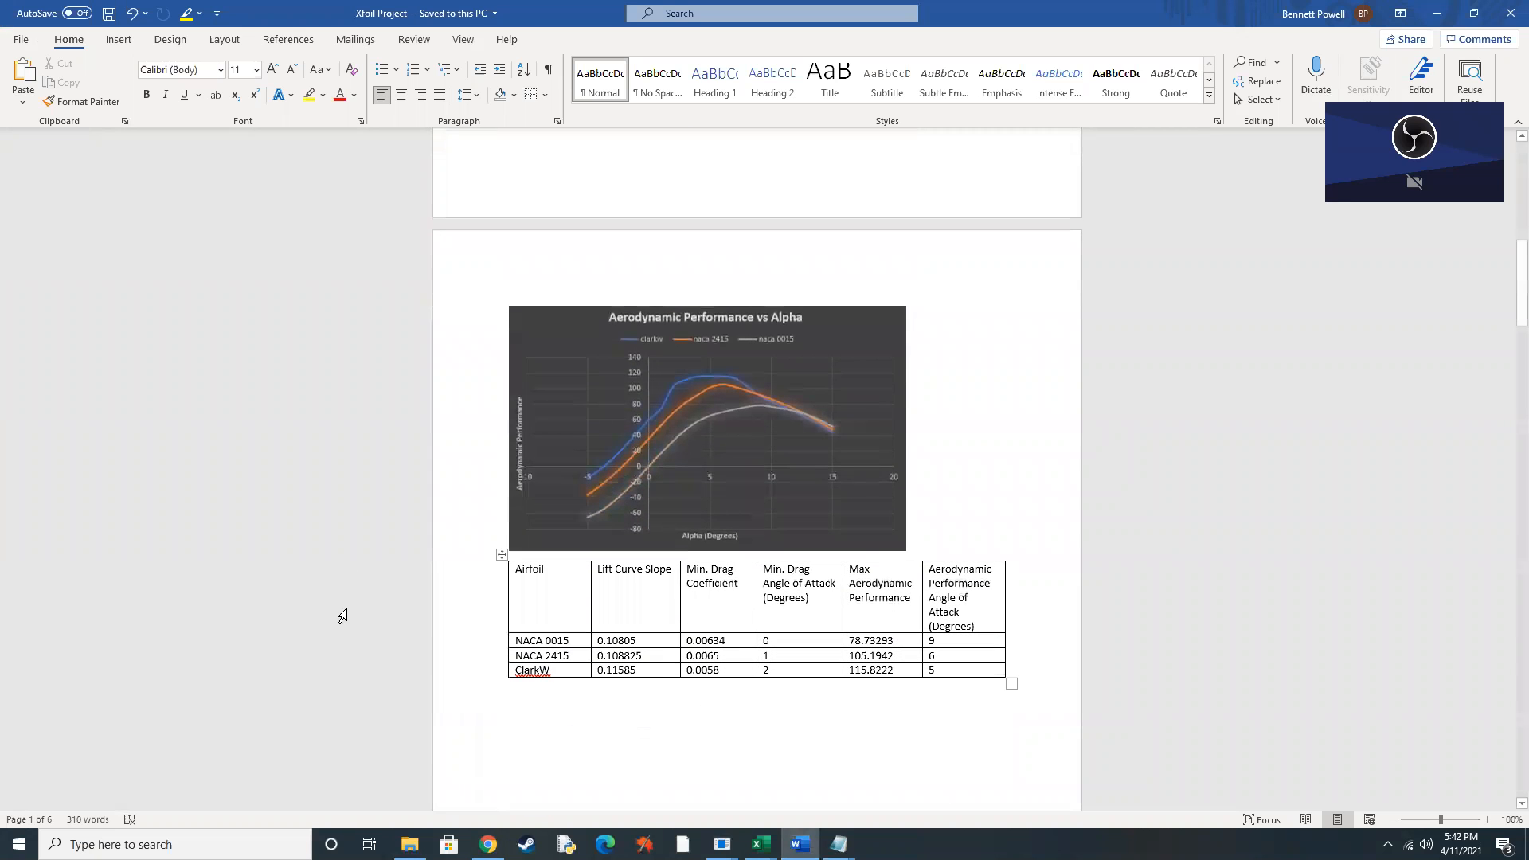